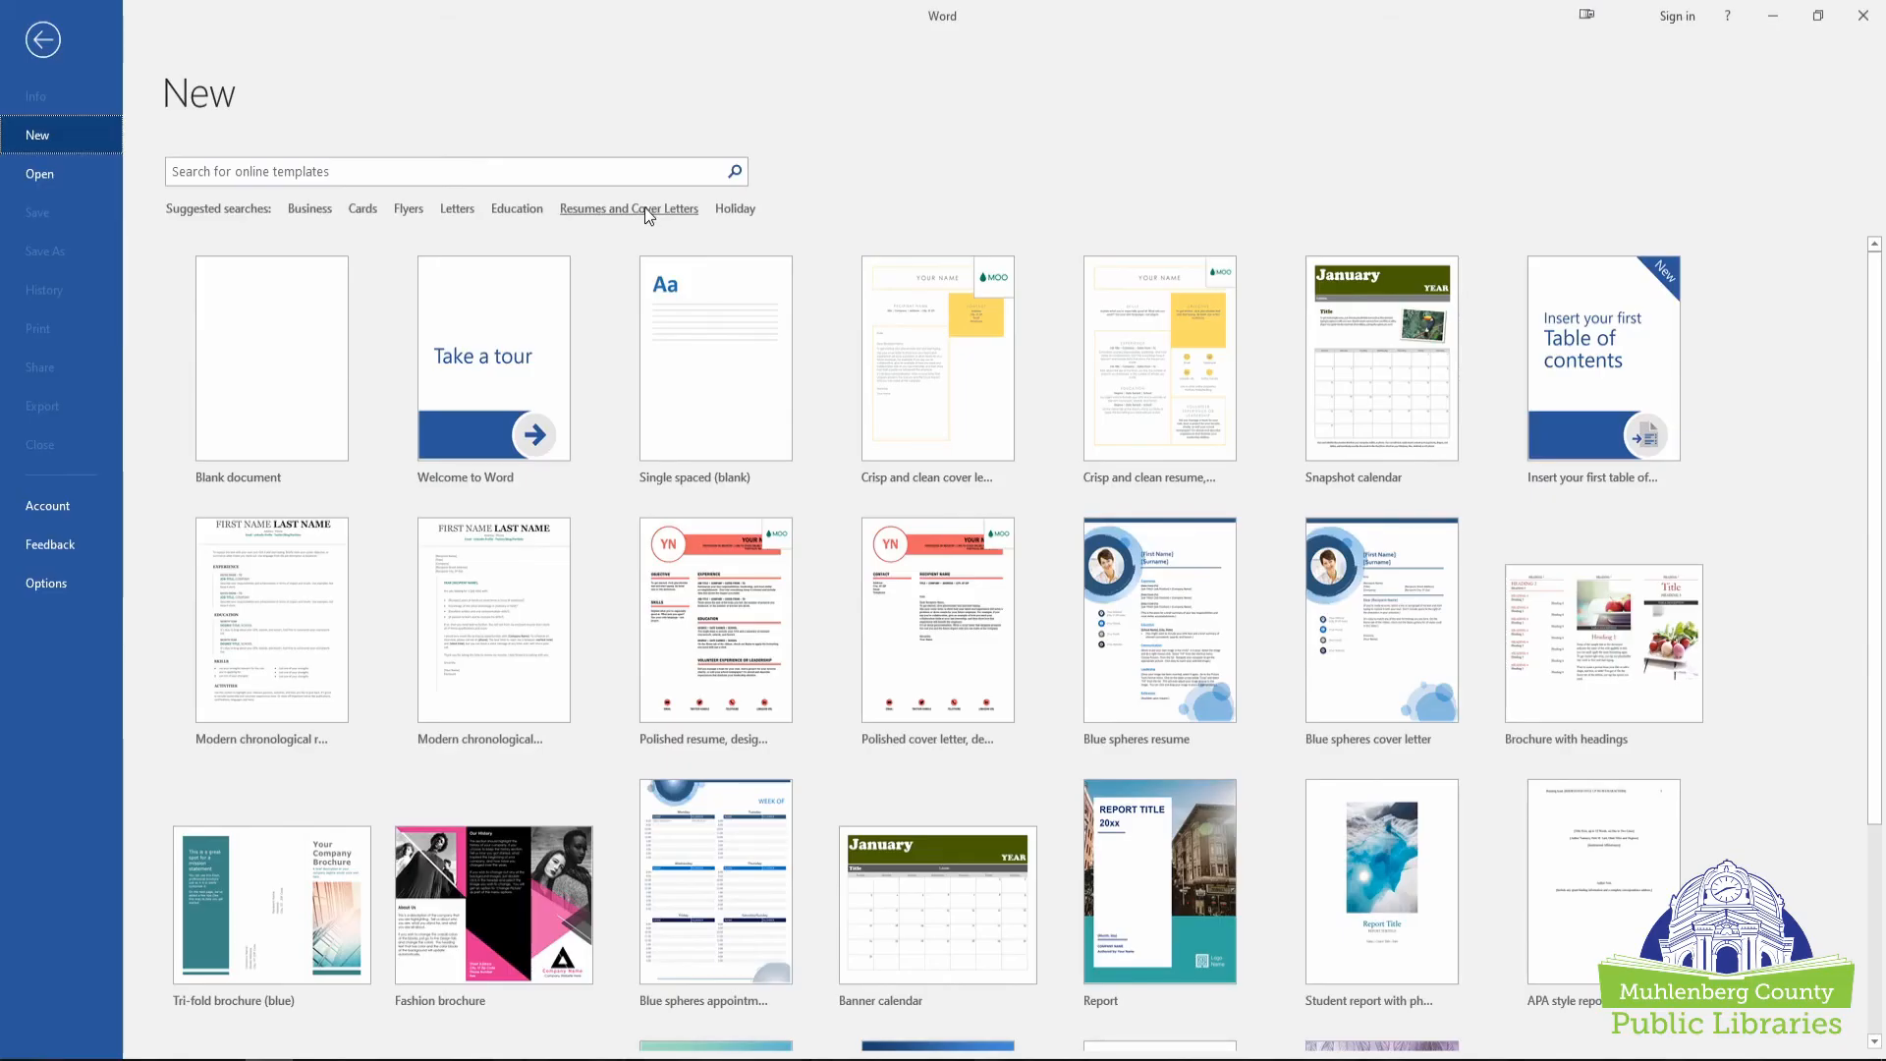
# Create a new document from the Blue grey resume template under Resumes and Cover Letters.
pyautogui.click(645, 208)
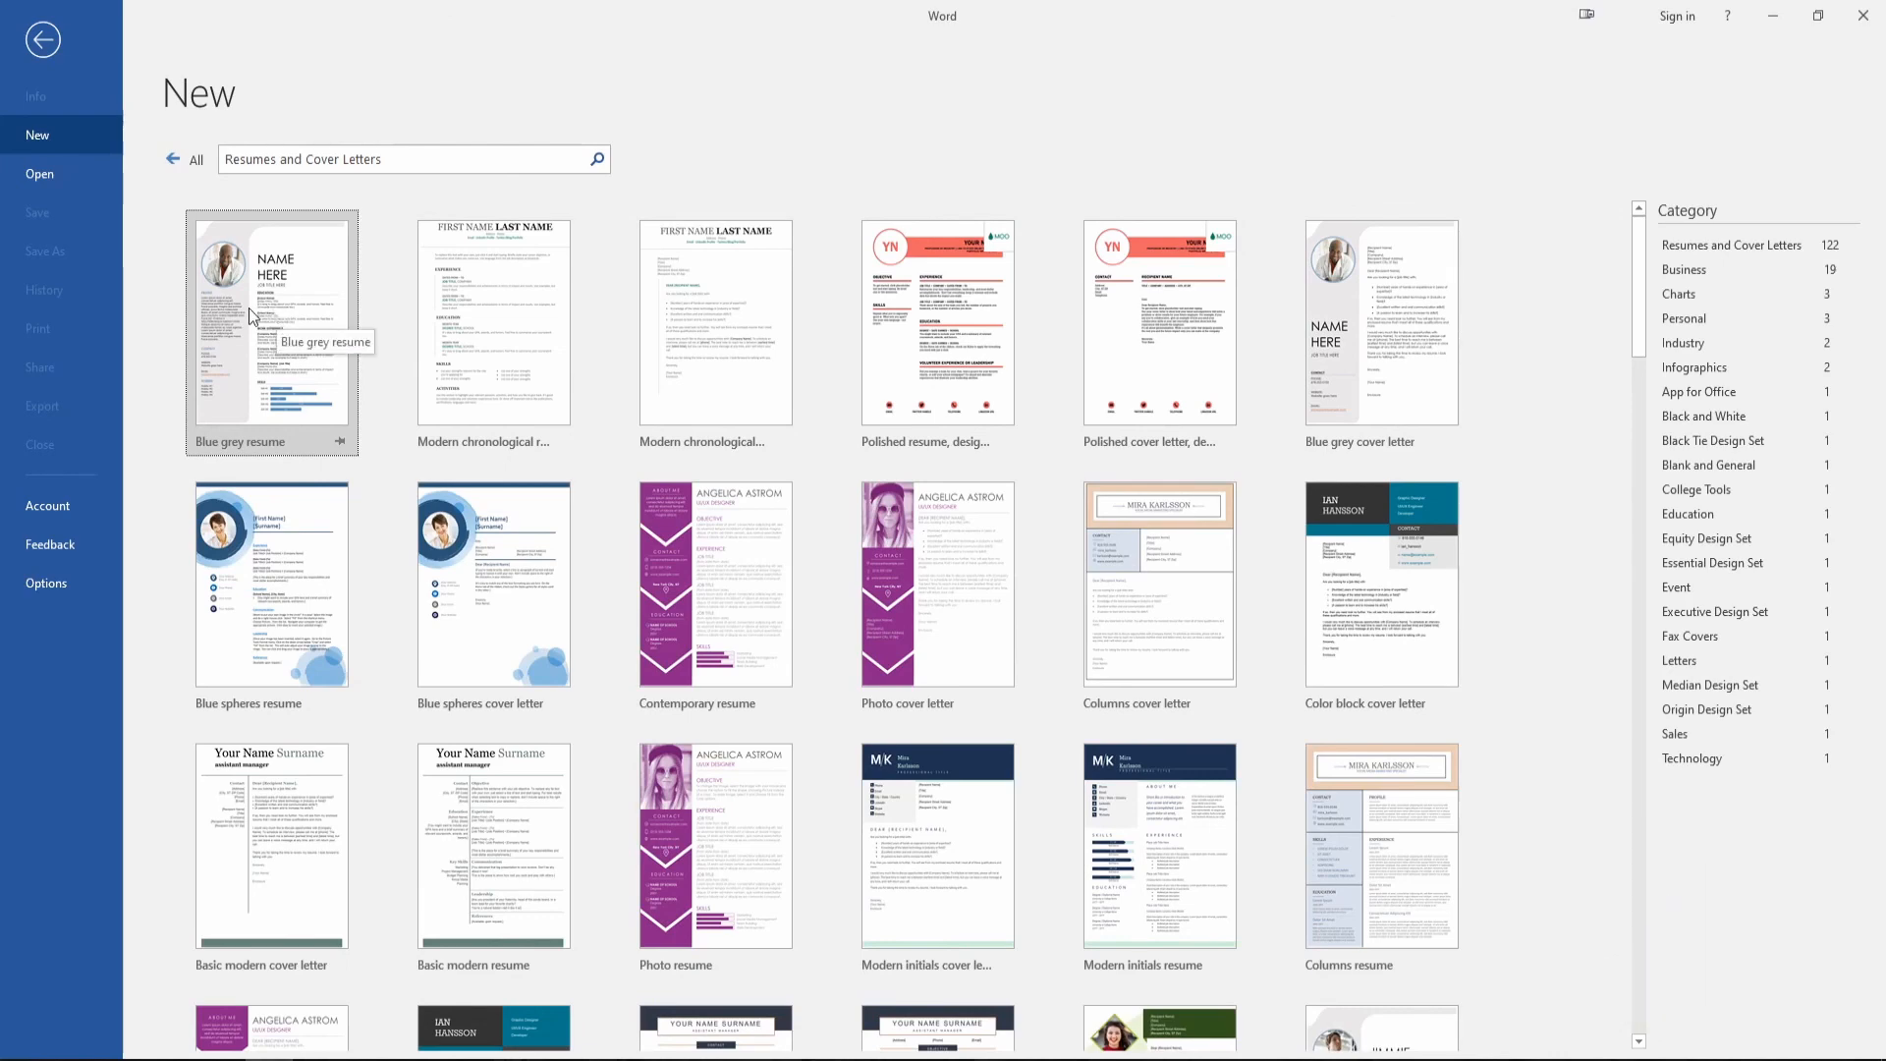
pyautogui.click(249, 305)
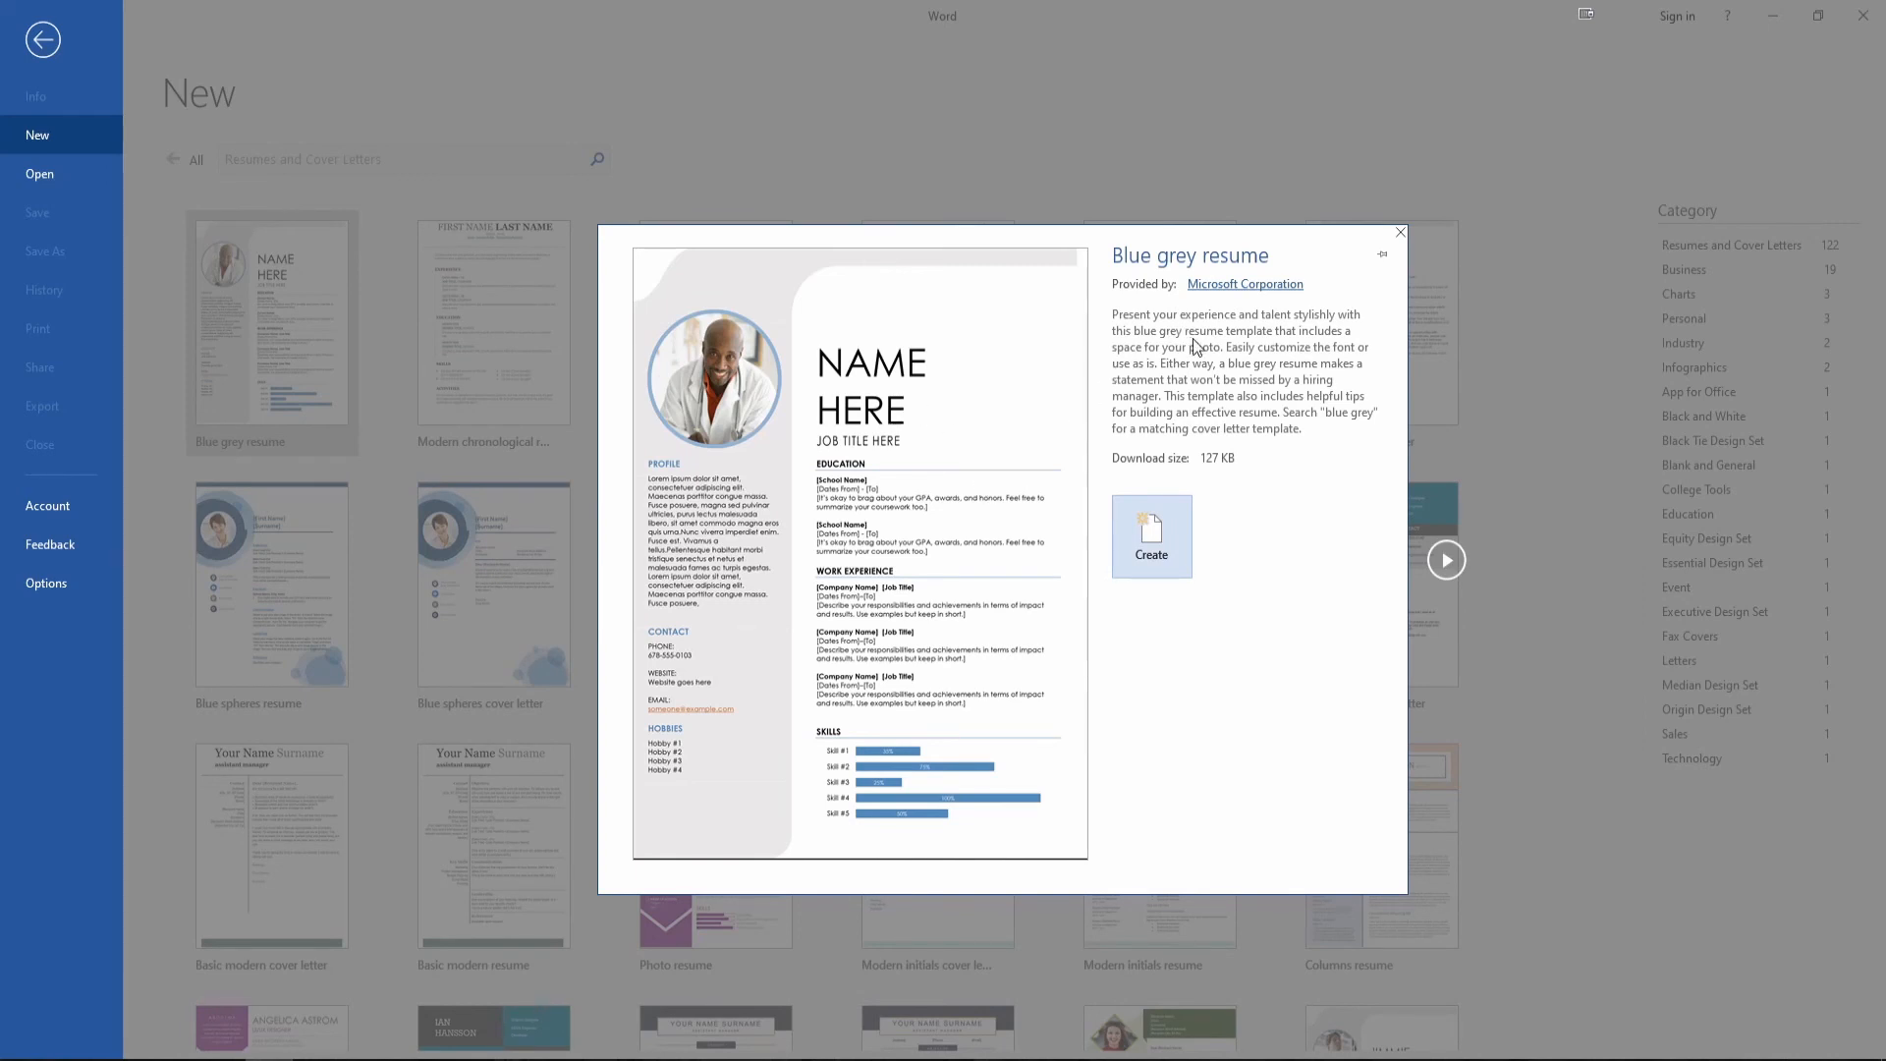
pyautogui.click(1147, 541)
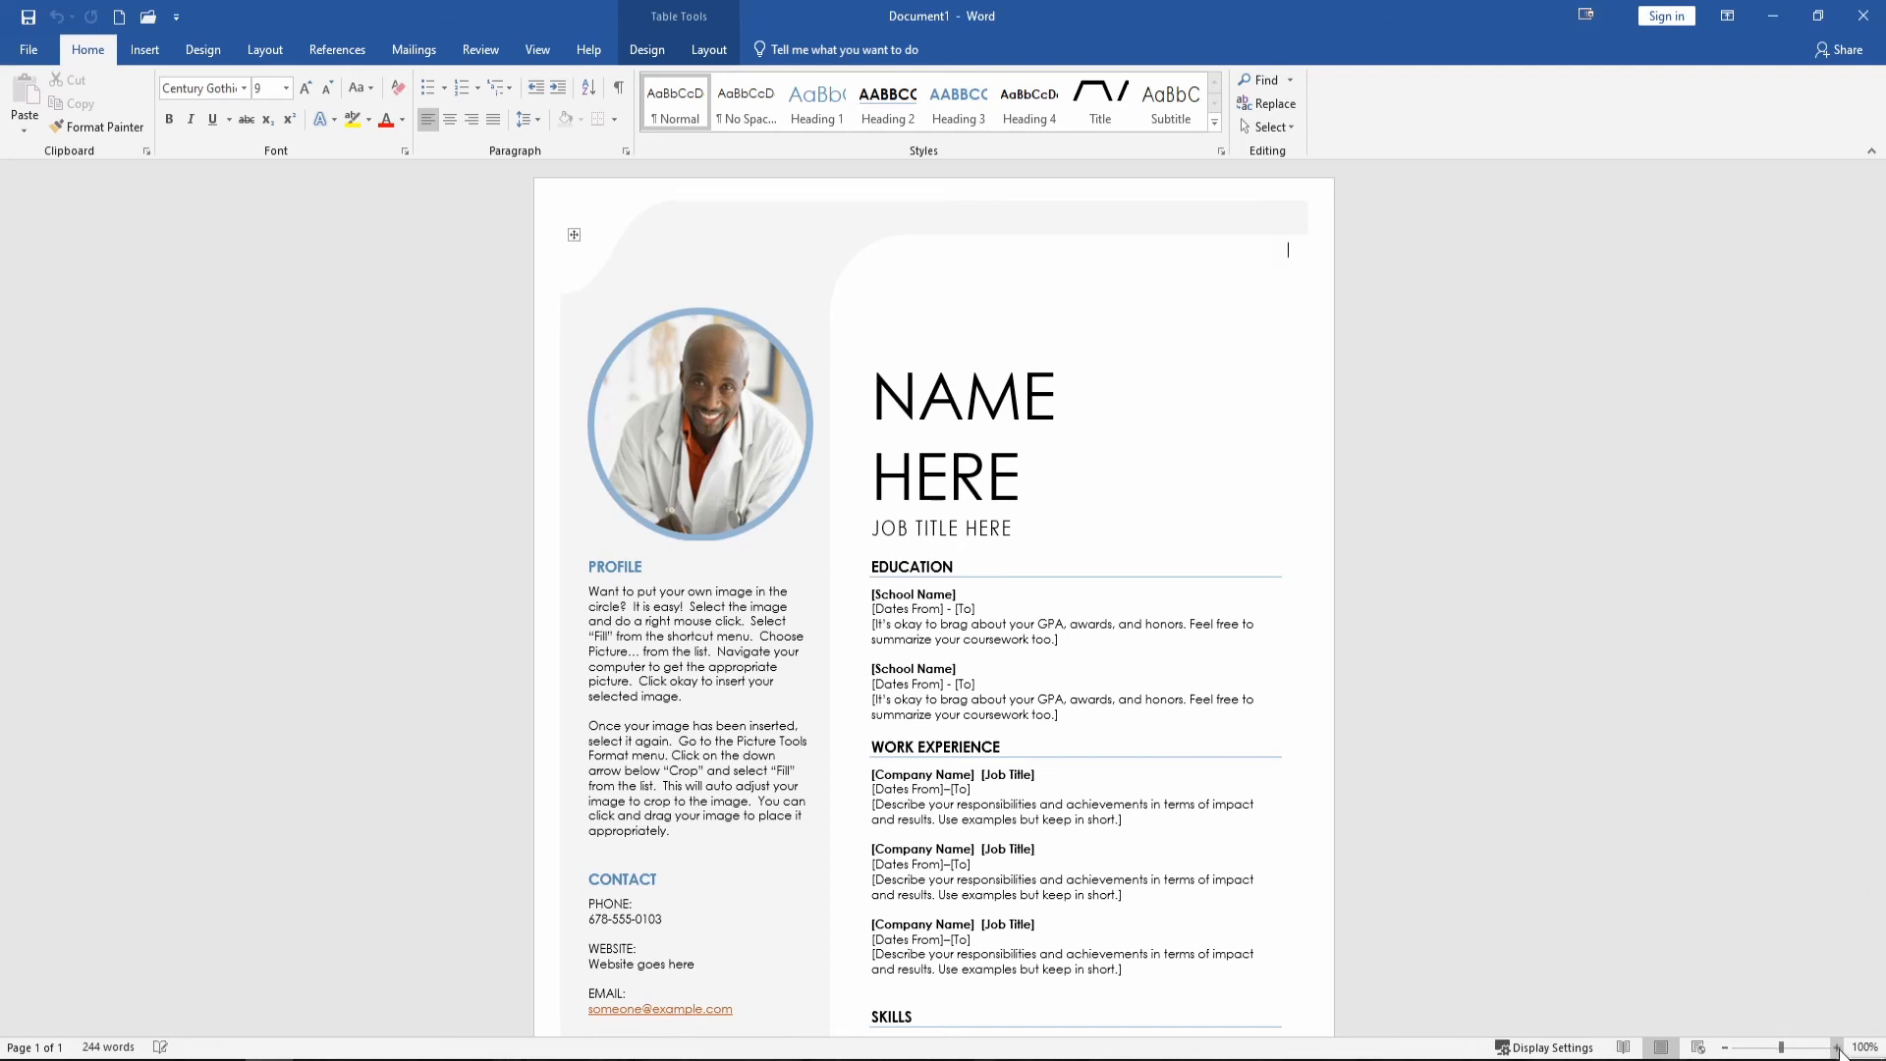
# Zoom the resume view in to 190% and bring the photo into view.
pyautogui.click(1836, 1048)
pyautogui.click(1836, 1048)
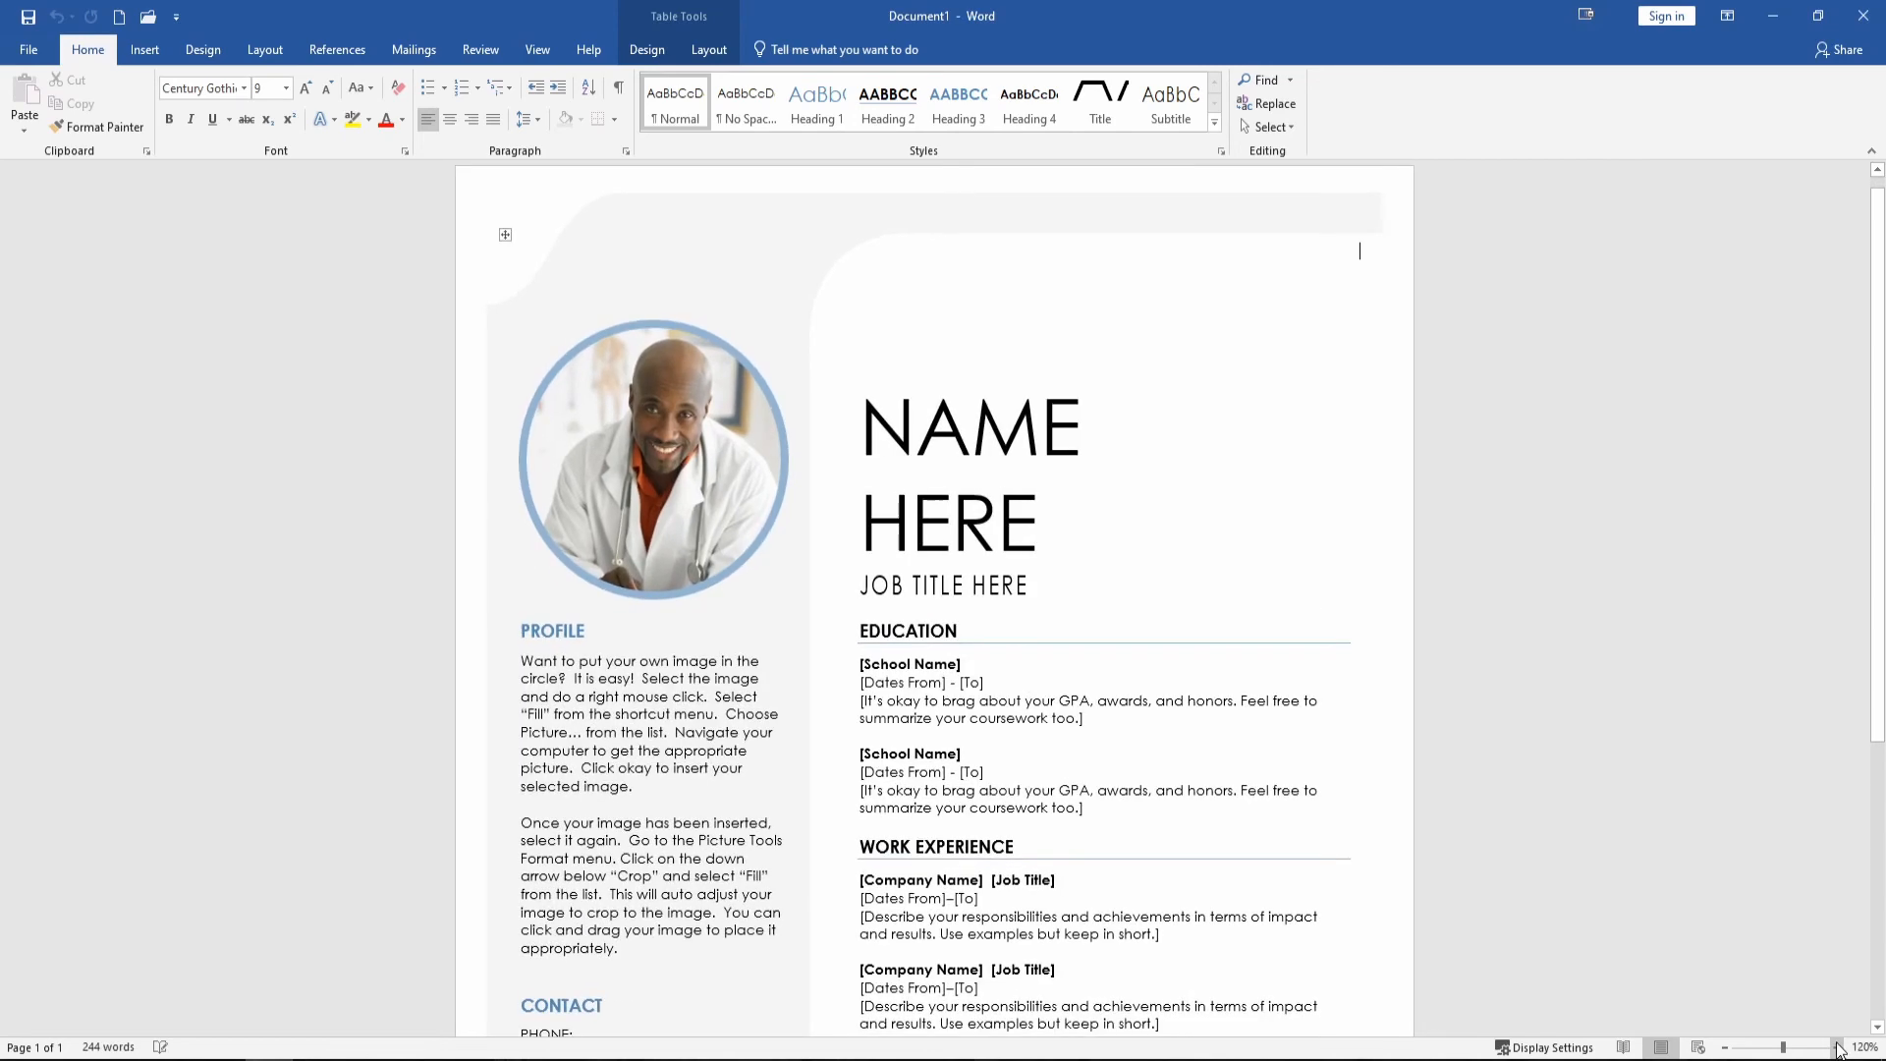
pyautogui.click(1837, 1048)
pyautogui.click(1837, 1048)
pyautogui.click(1837, 1048)
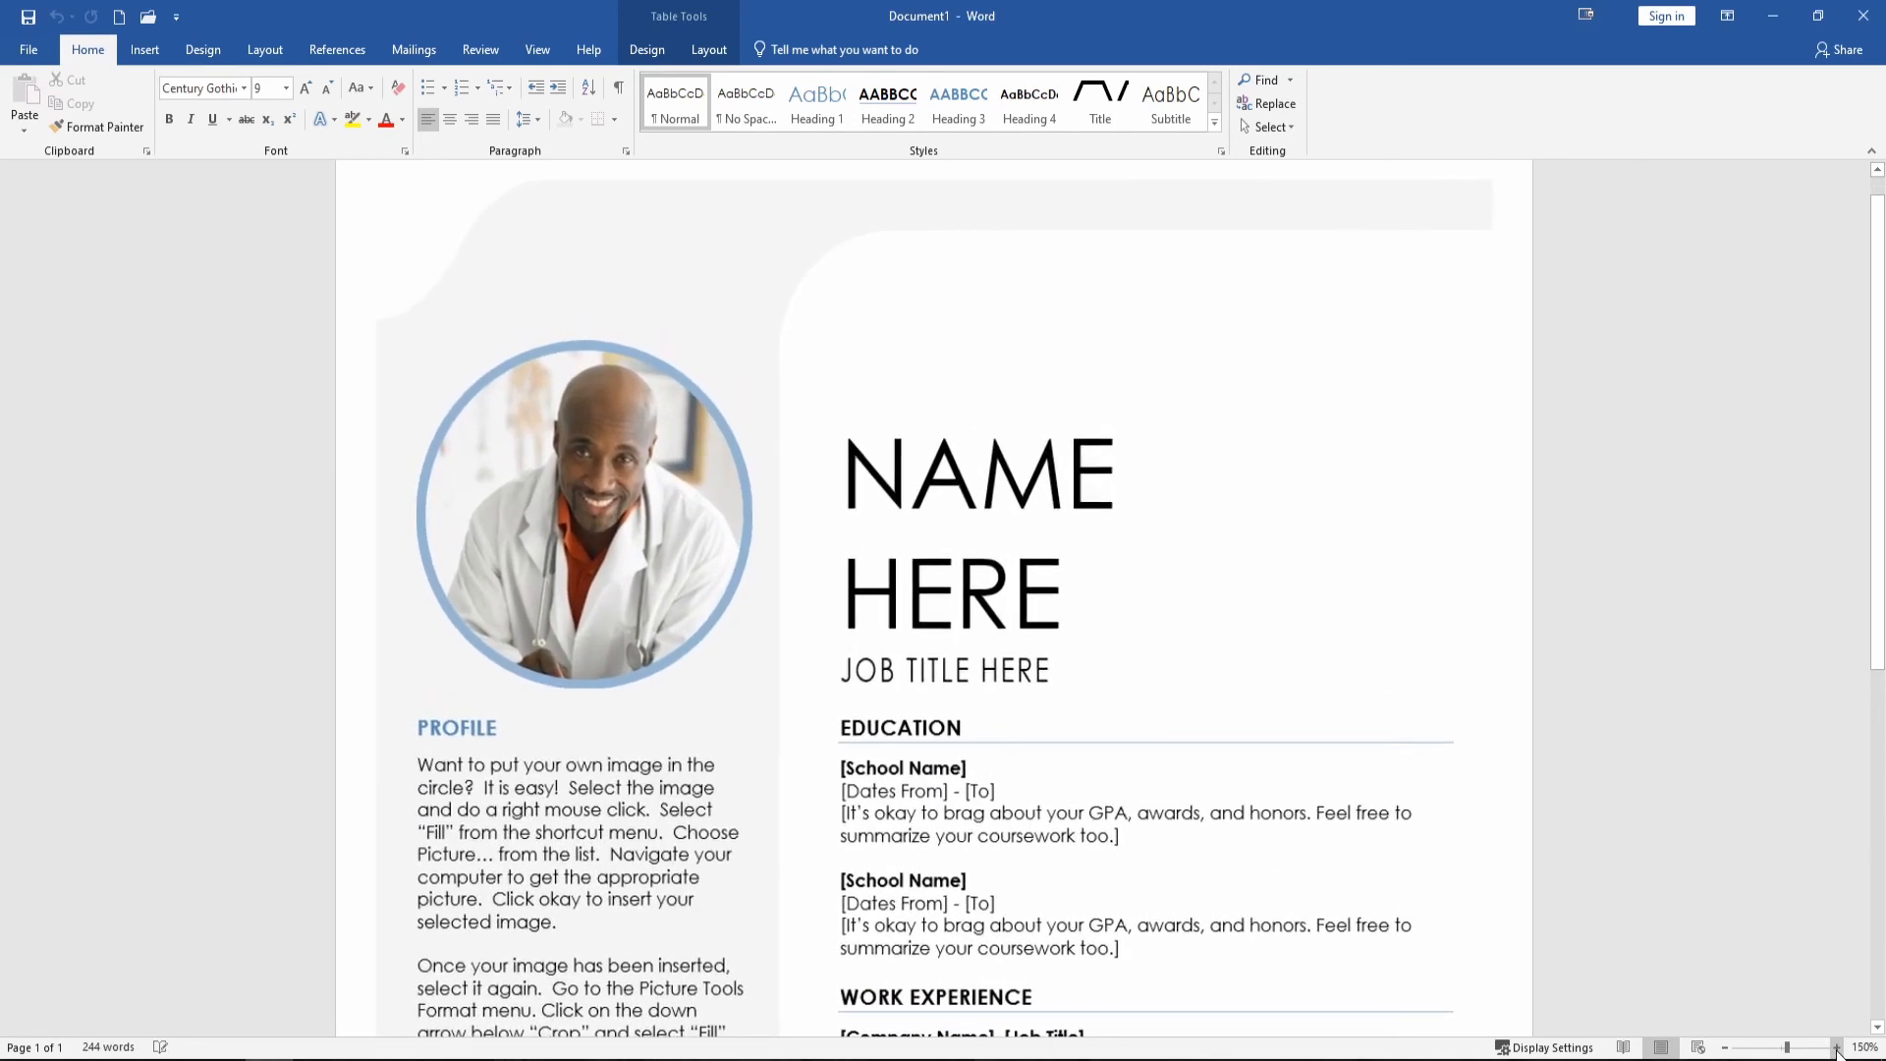
pyautogui.click(1837, 1048)
pyautogui.click(1837, 1048)
pyautogui.click(1837, 1048)
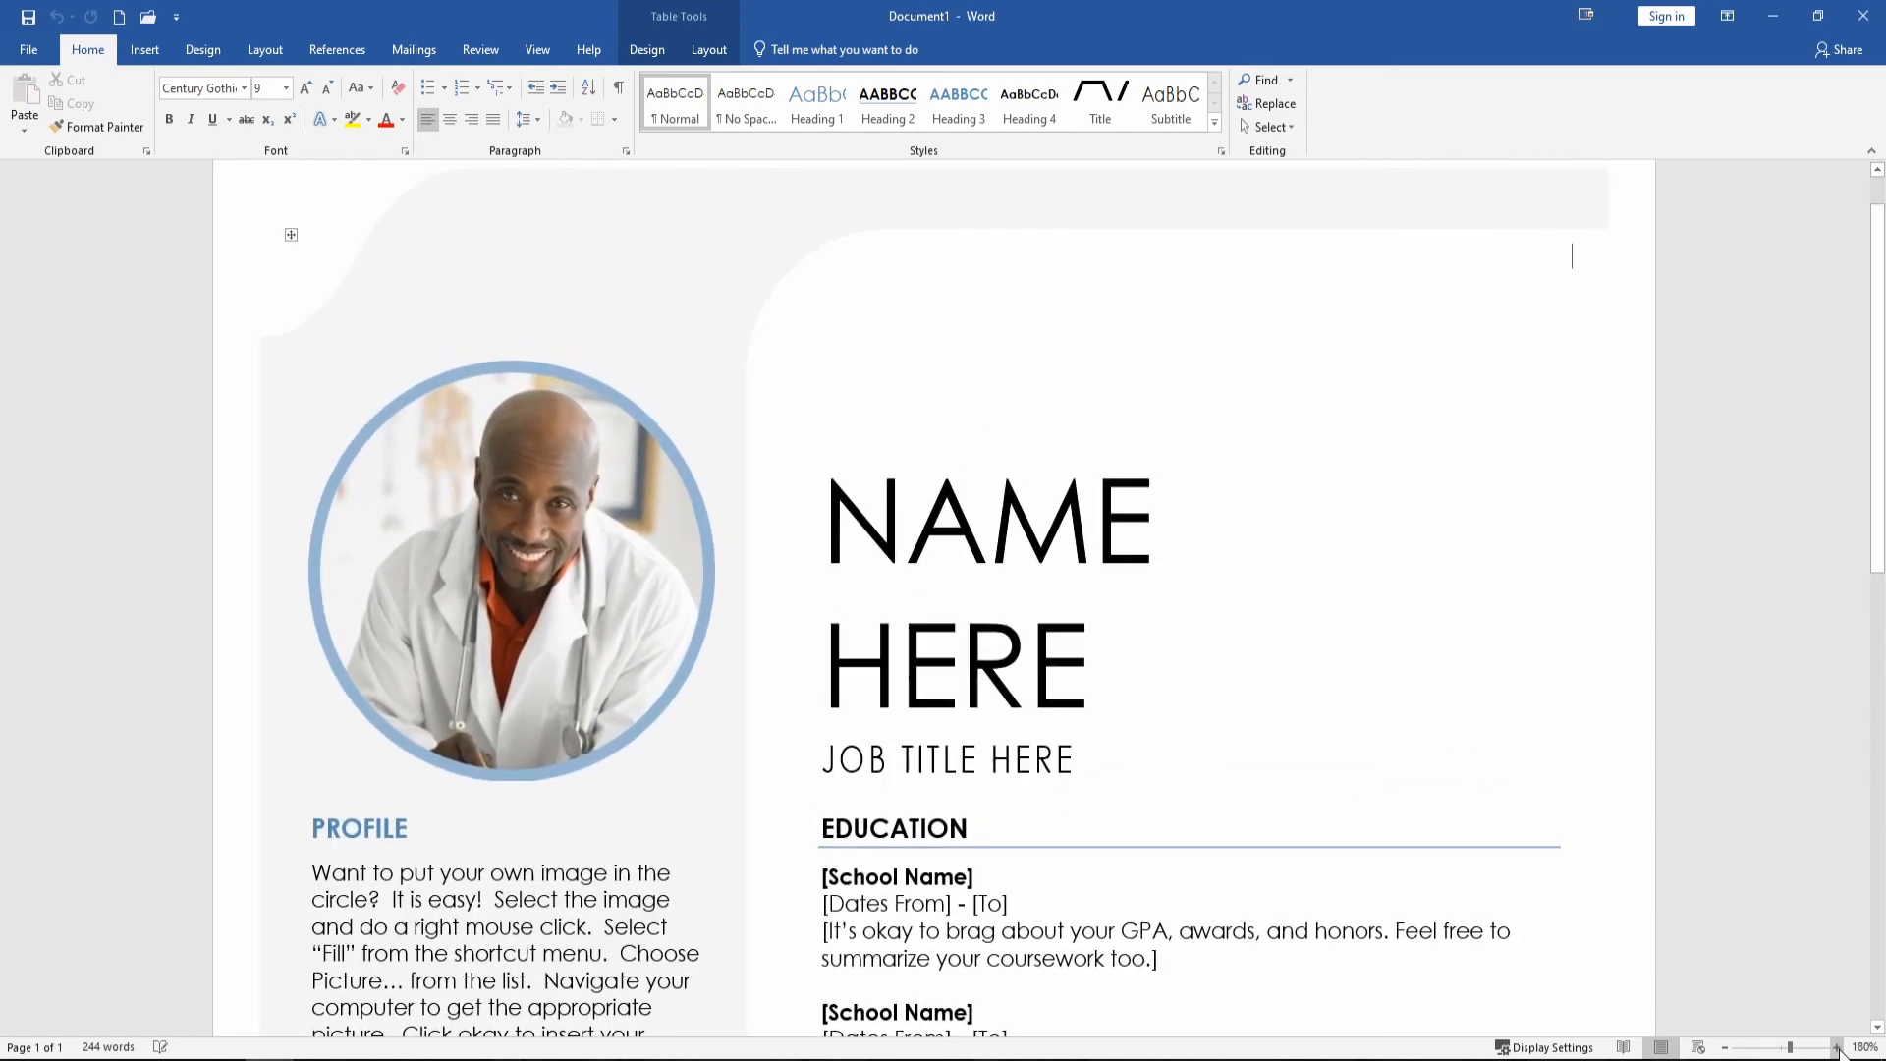
pyautogui.click(1837, 1048)
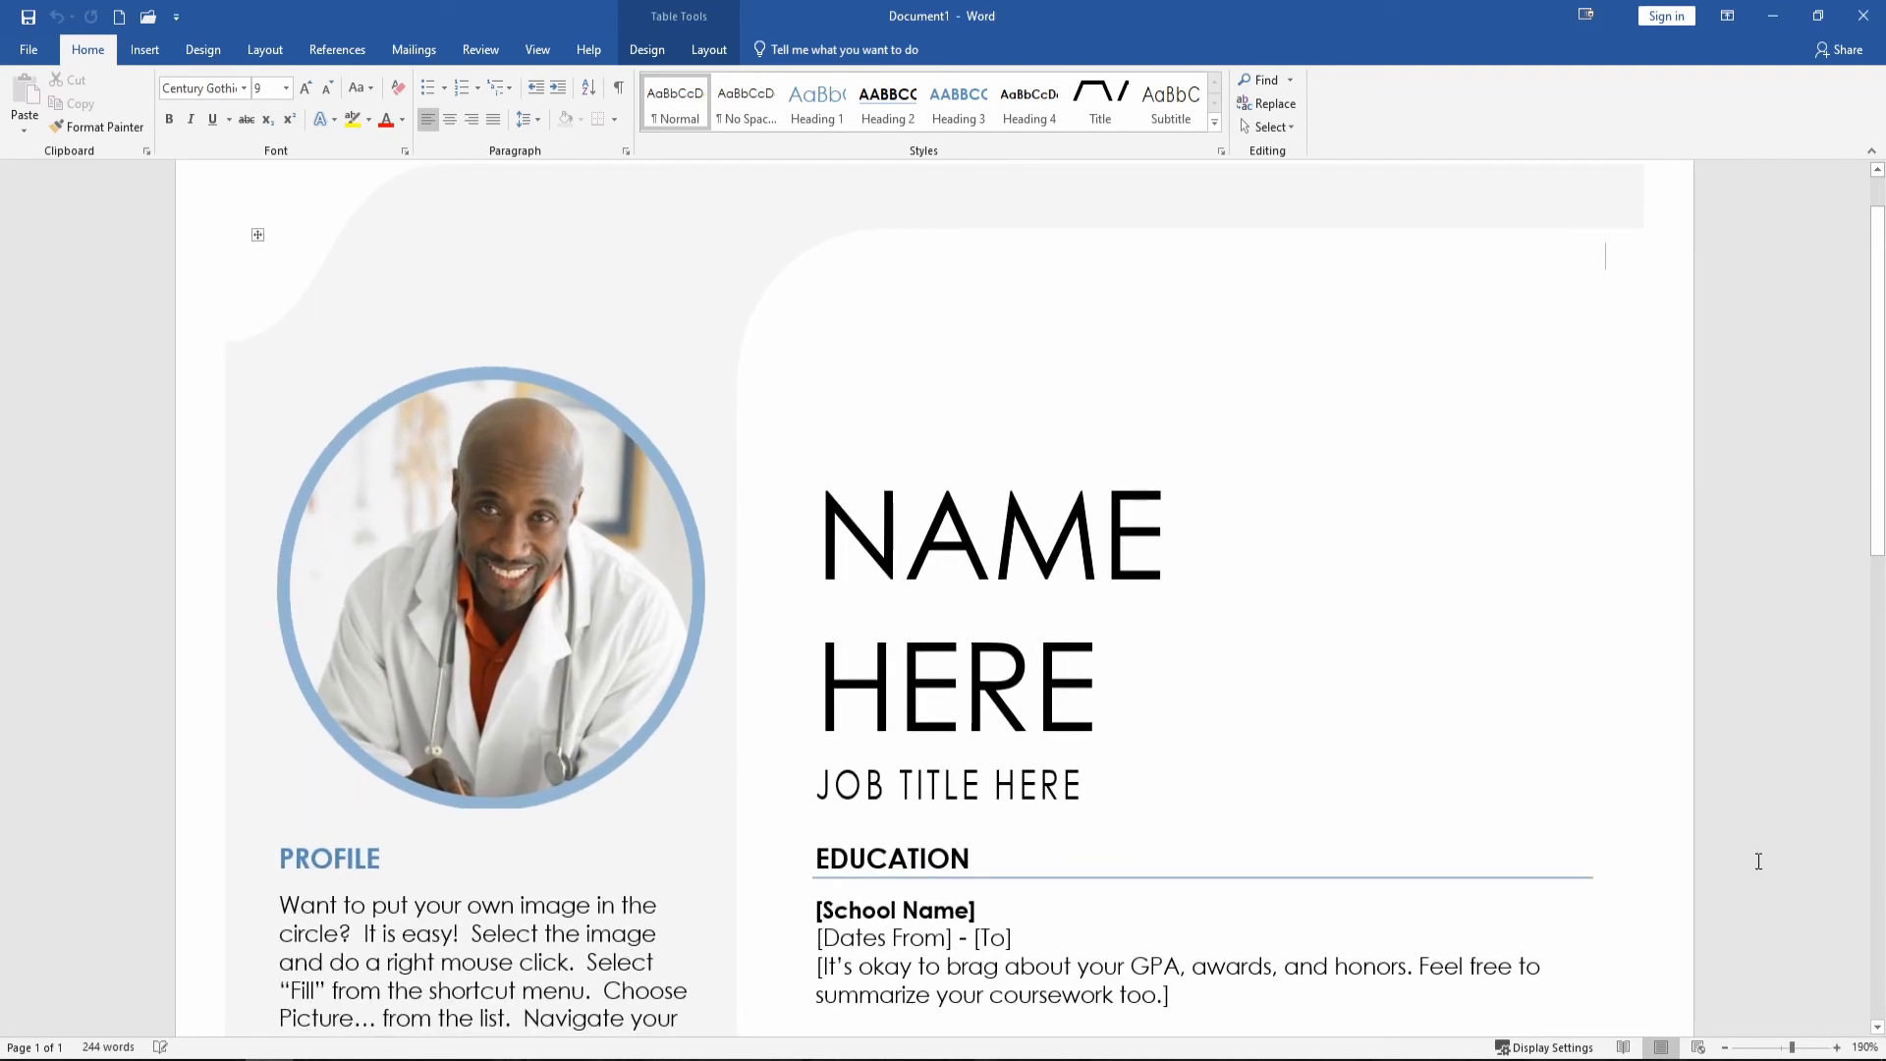
pyautogui.scroll(1, 770, 672)
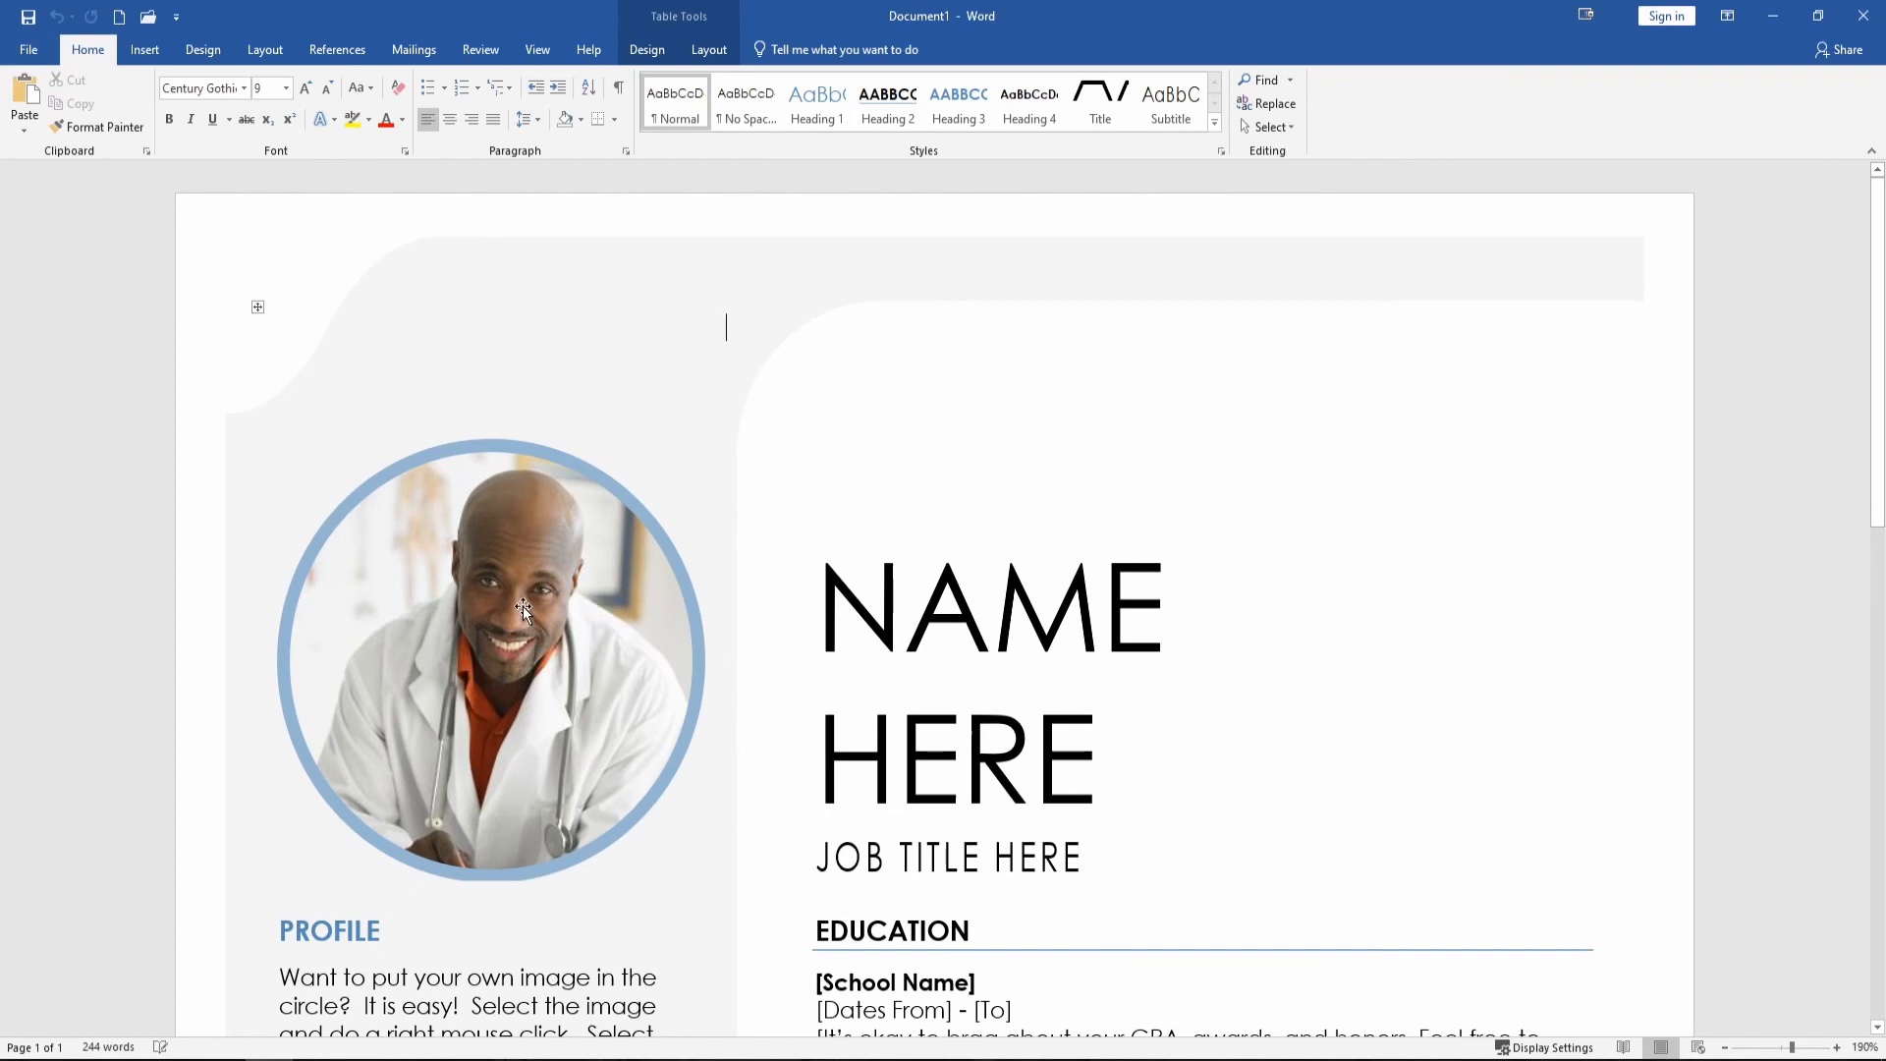
pyautogui.scroll(-6, 752, 668)
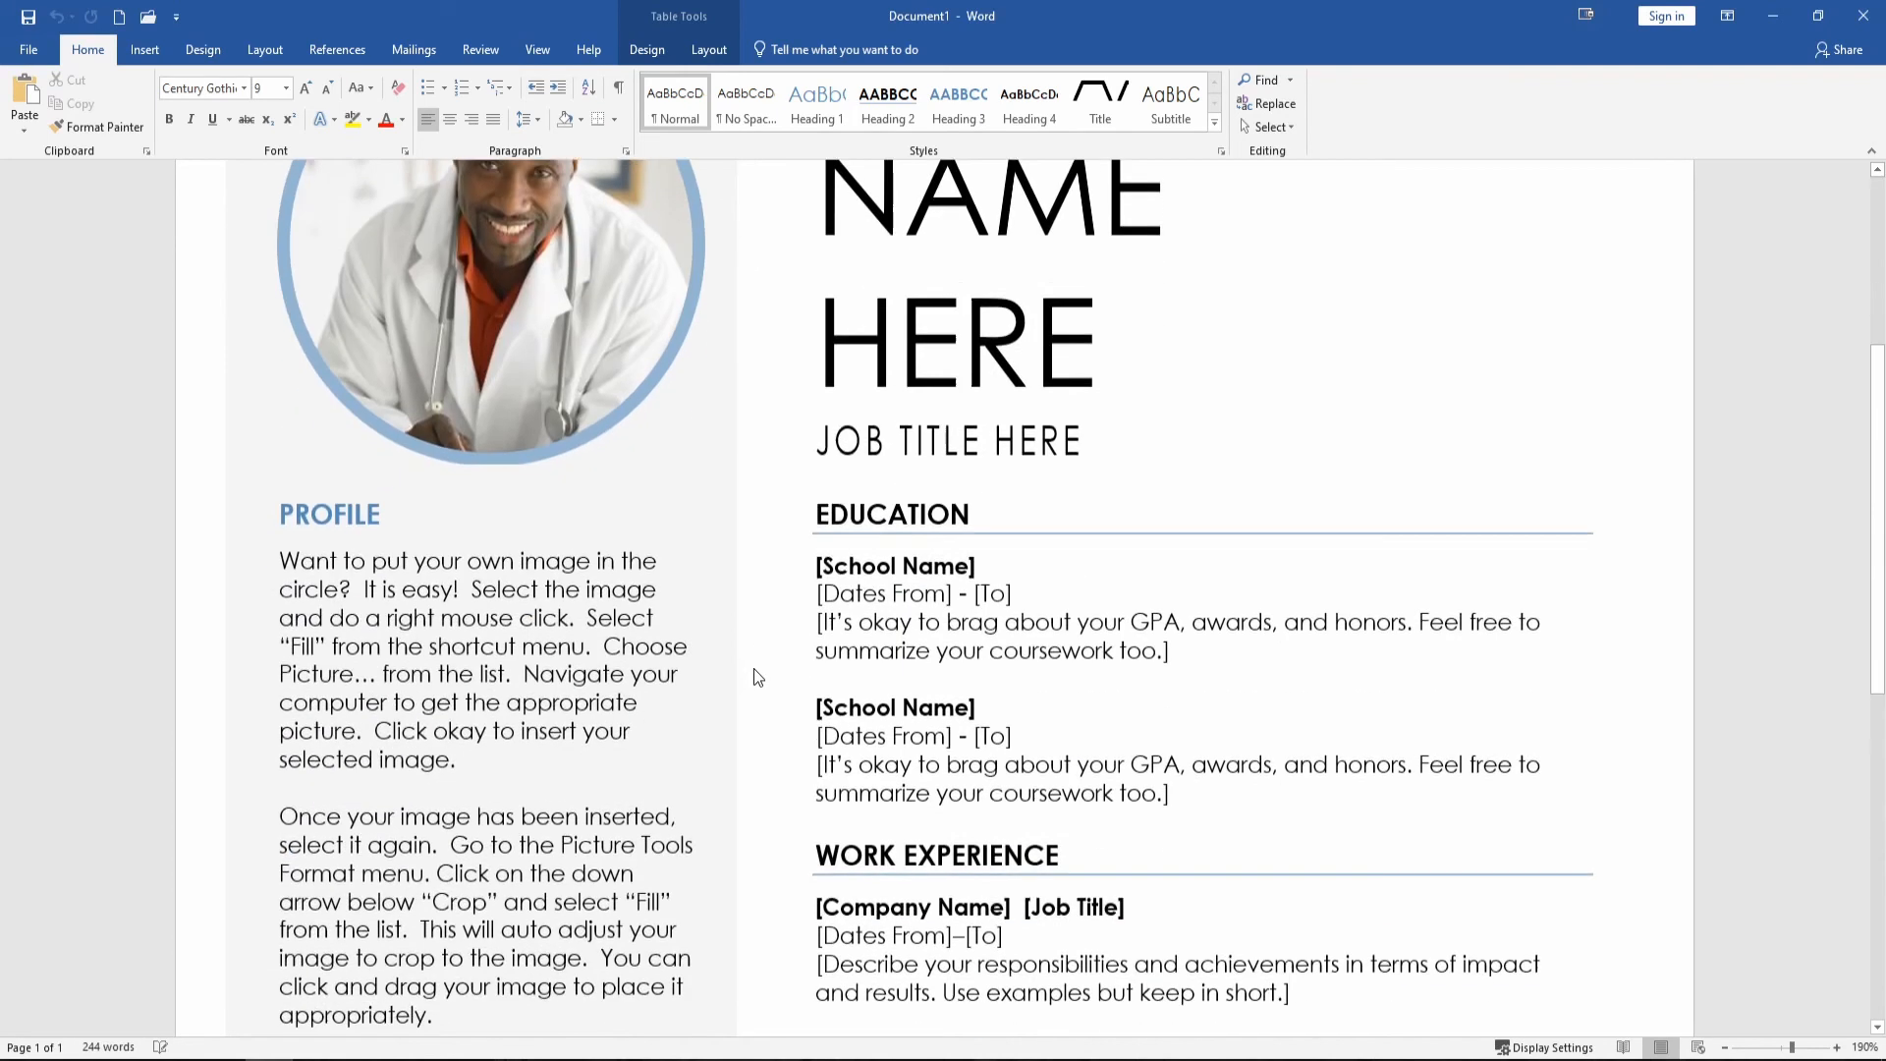
pyautogui.scroll(-1, 780, 670)
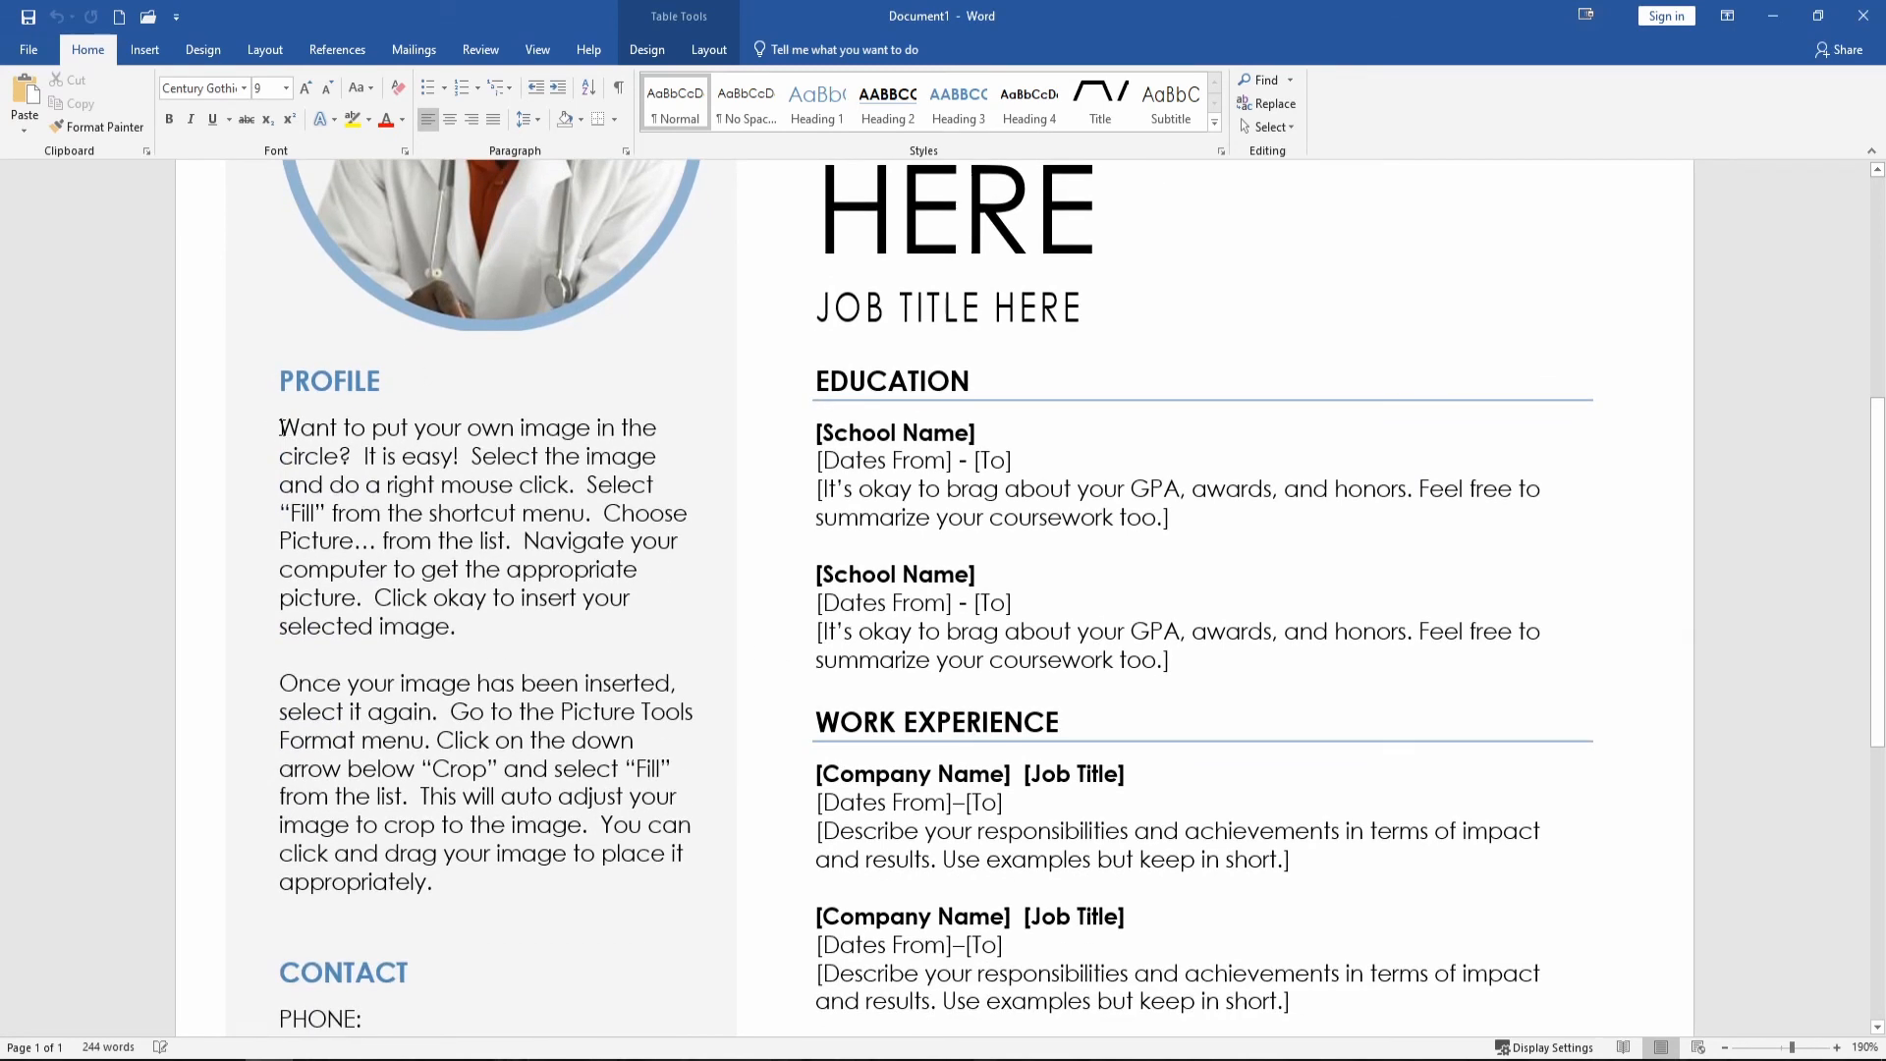
pyautogui.scroll(2, 753, 661)
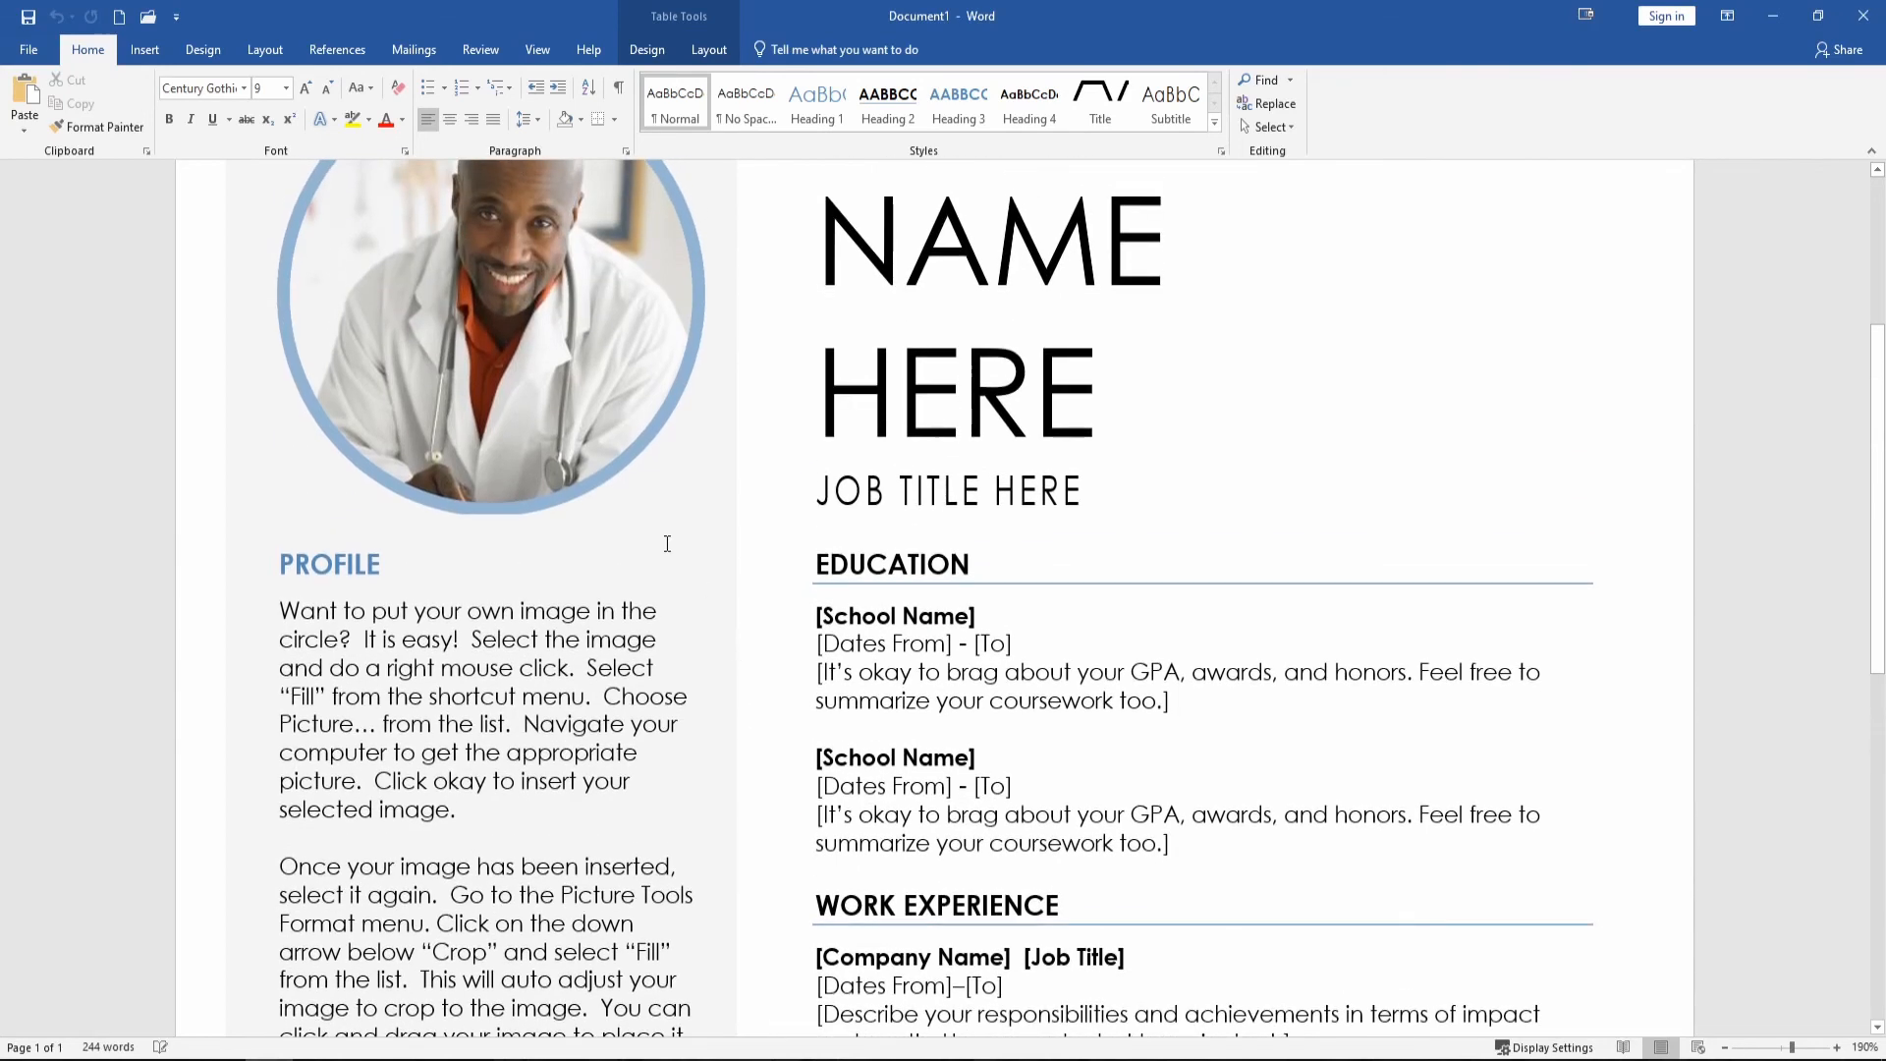
# Fill the resume's photo circle with the 'stock photo male' picture from C:\Tutorial Tuesday.
pyautogui.click(509, 285)
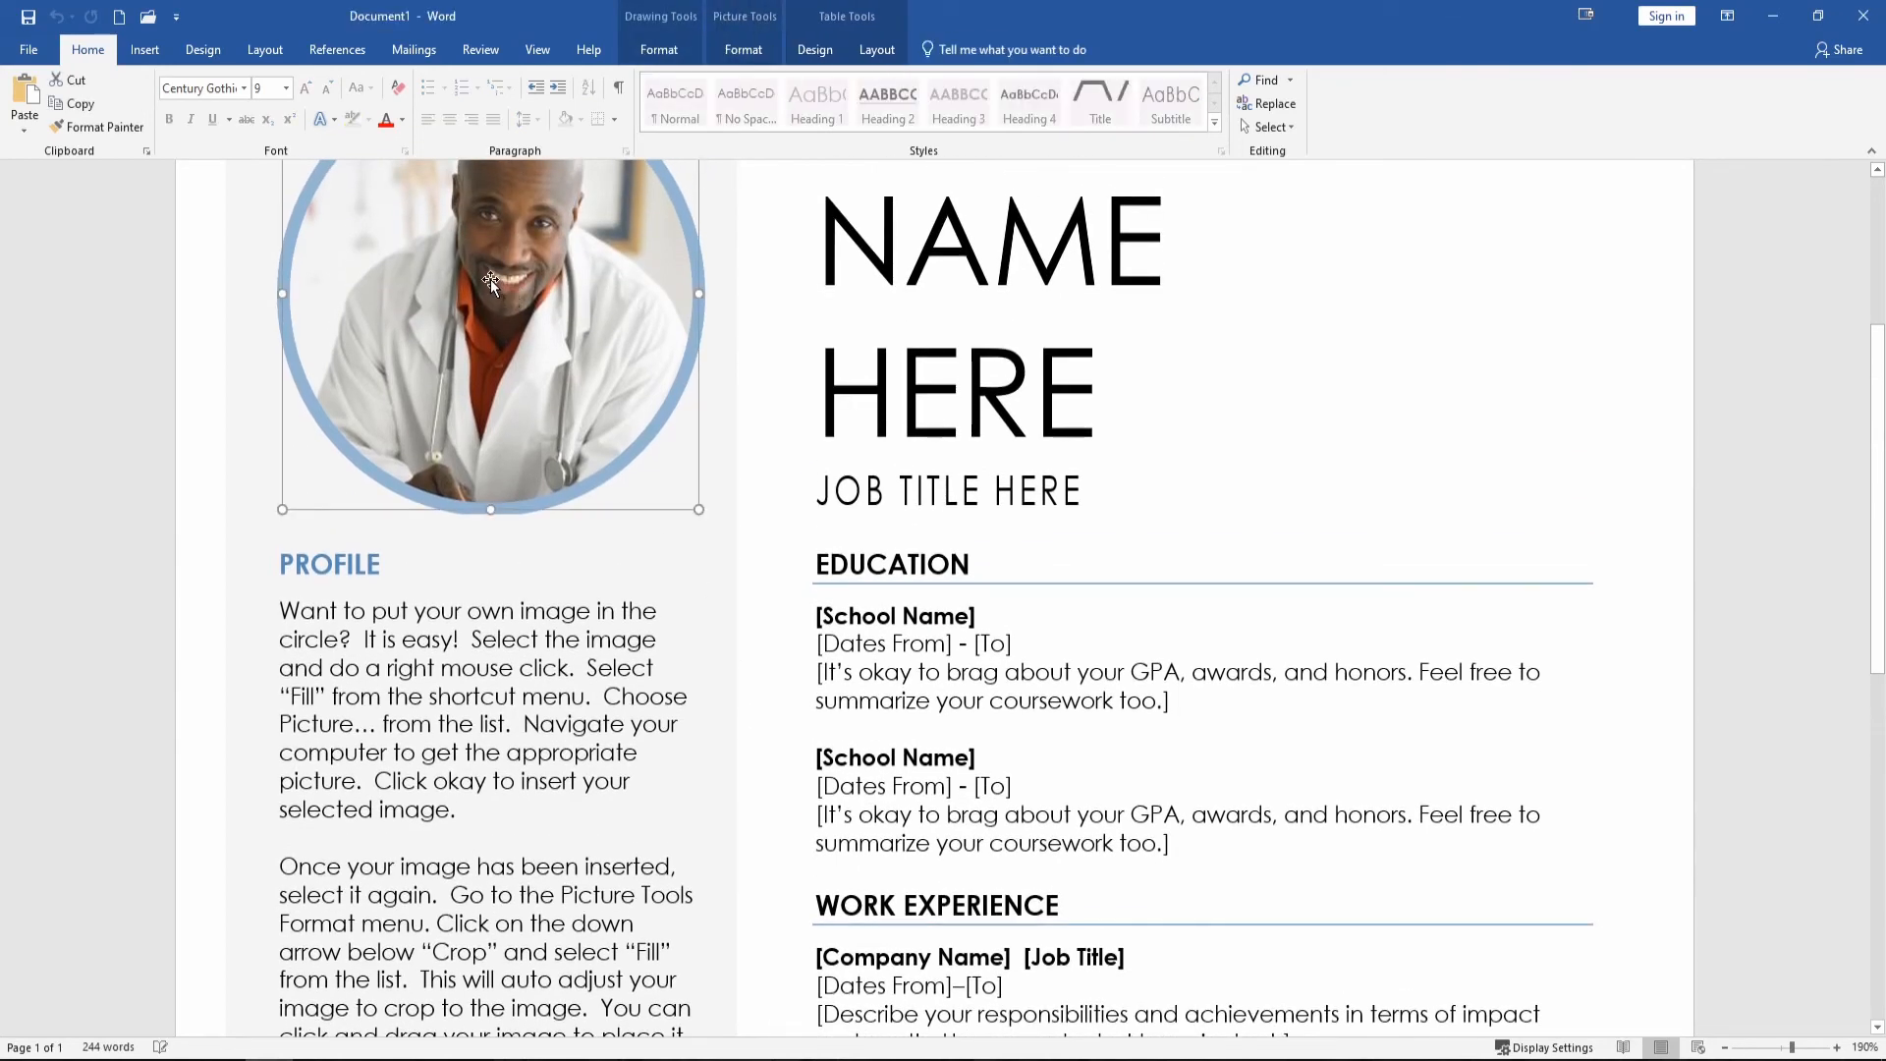
pyautogui.rightClick(491, 279)
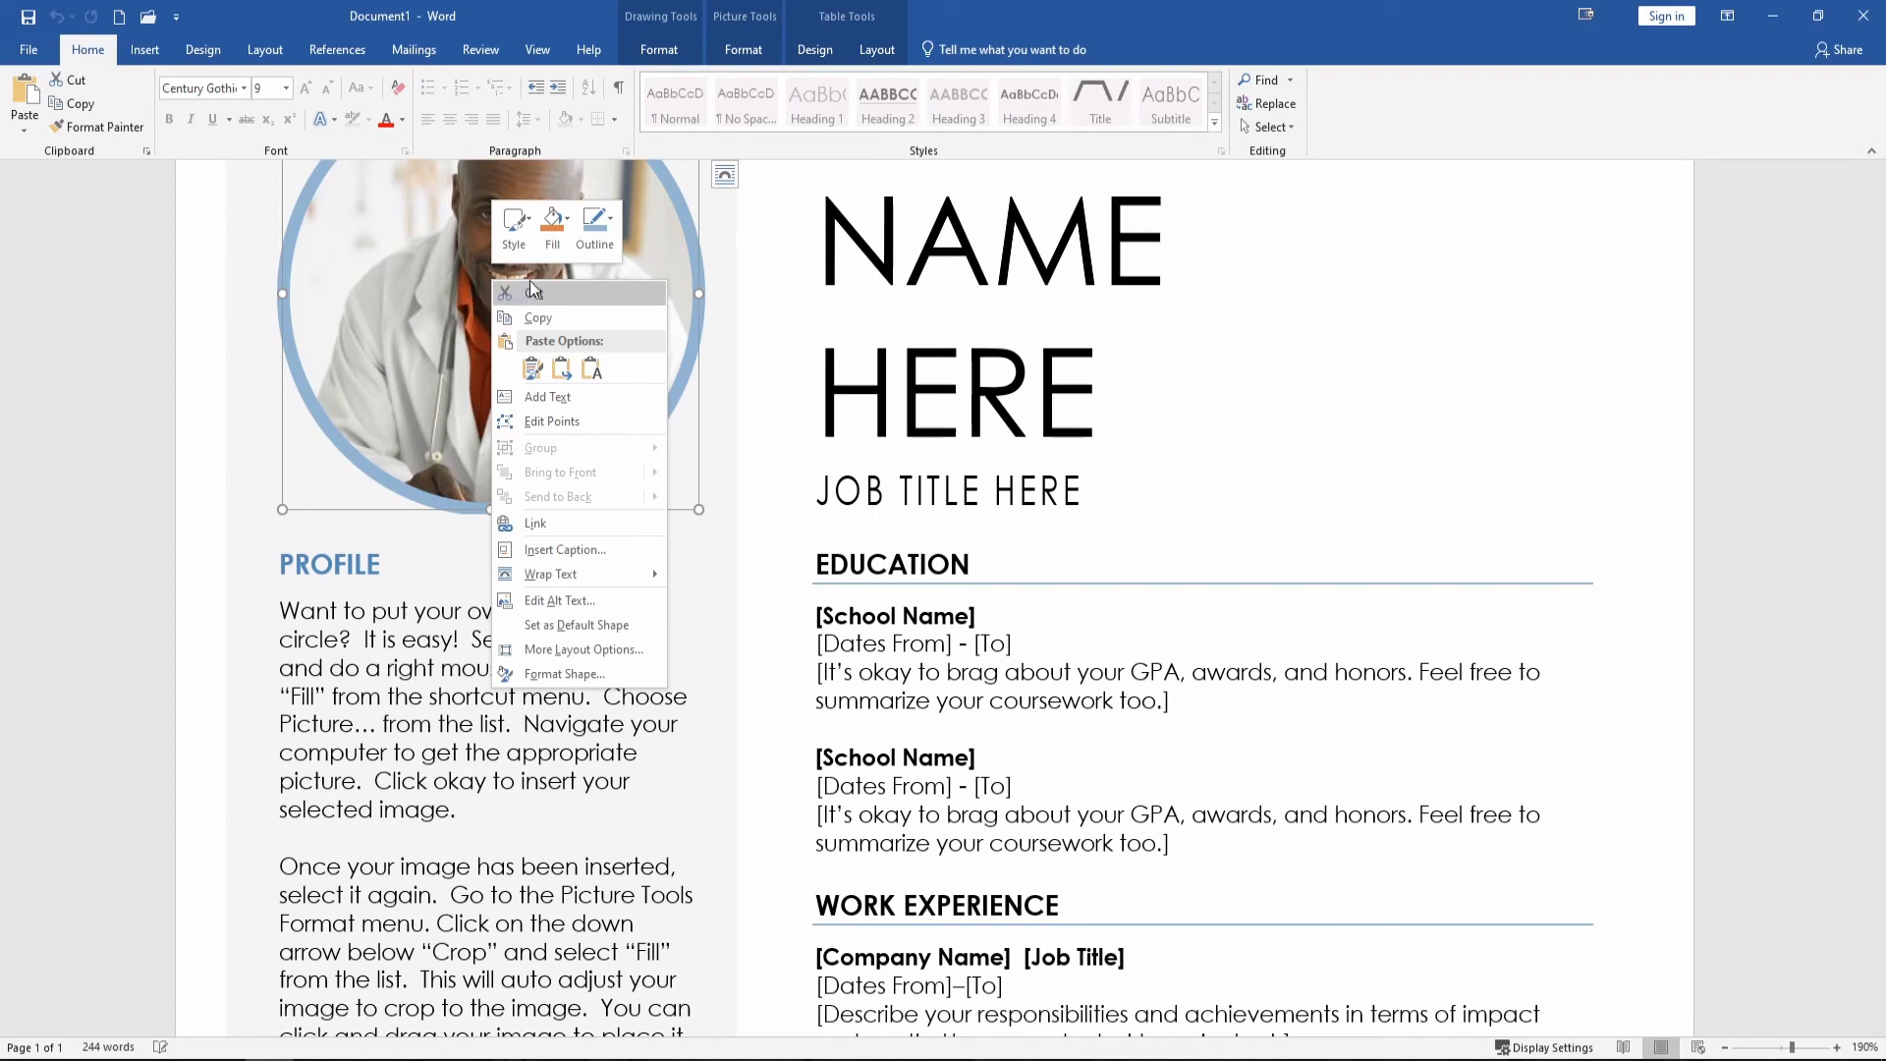
pyautogui.click(553, 224)
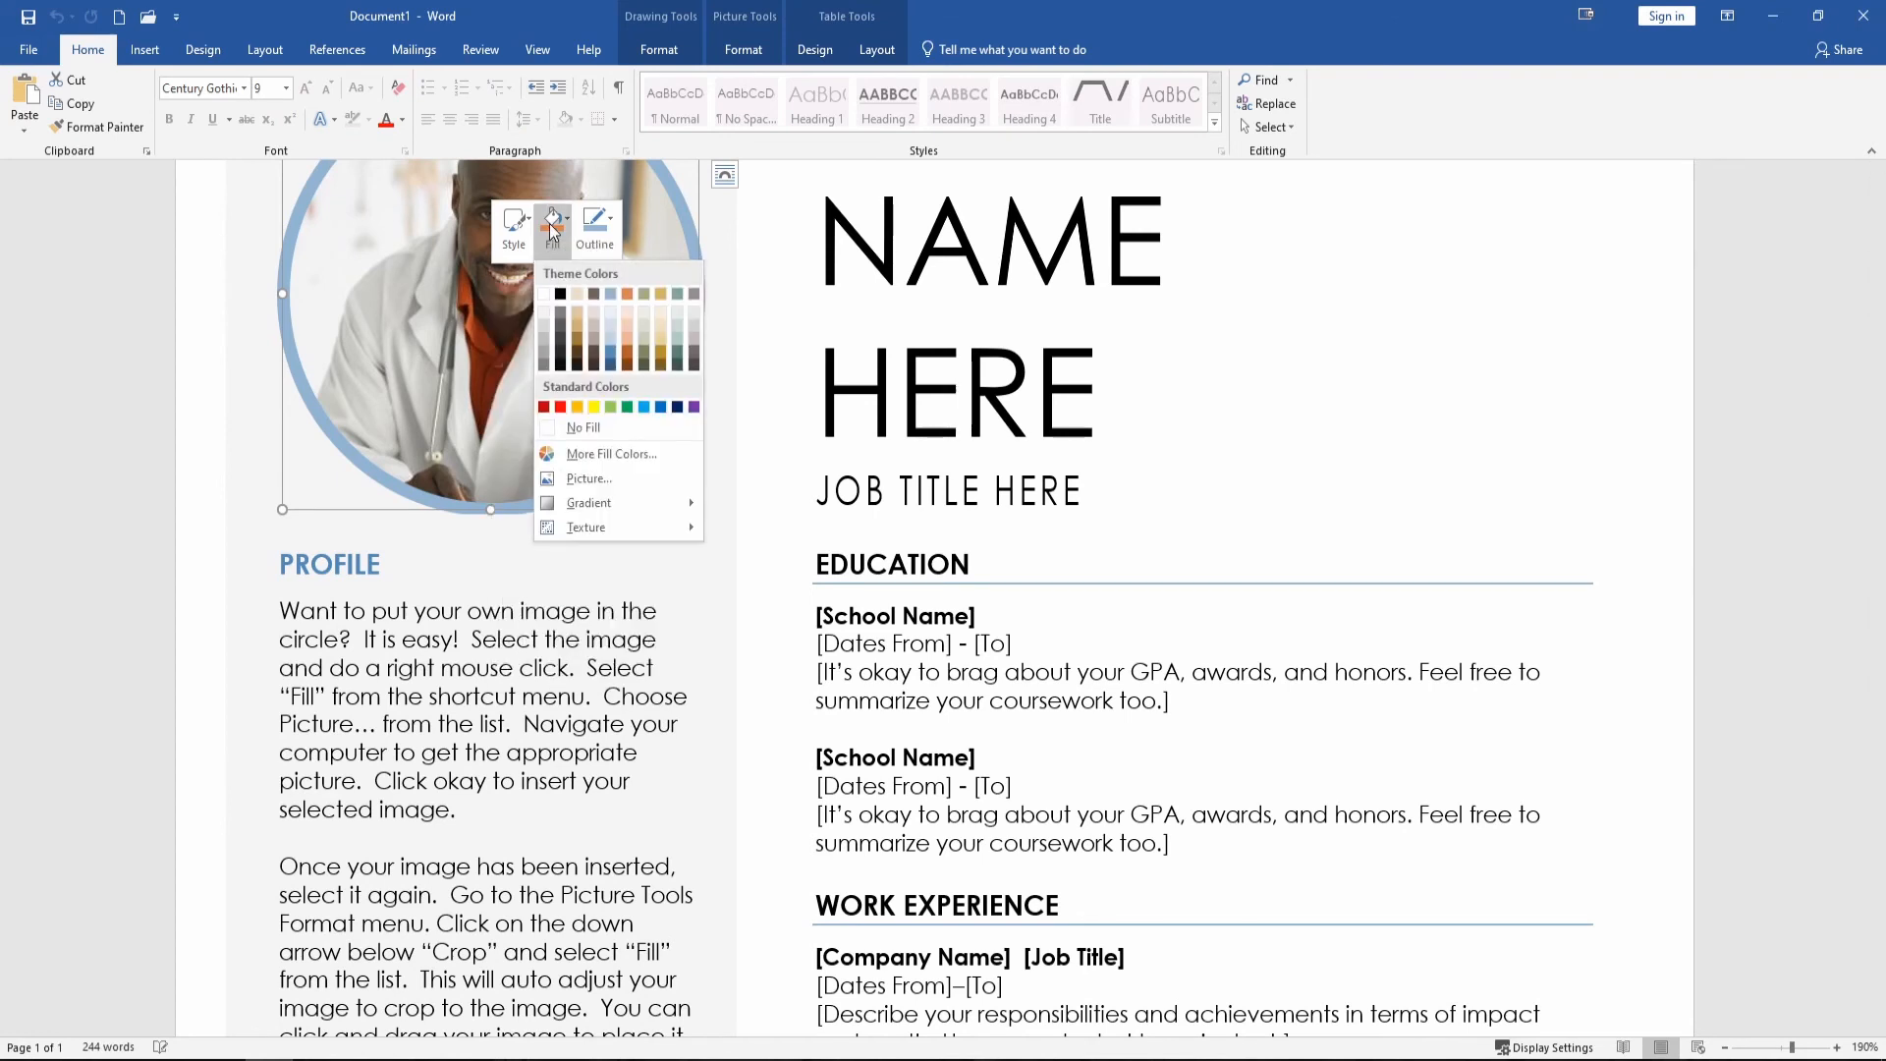
pyautogui.click(603, 479)
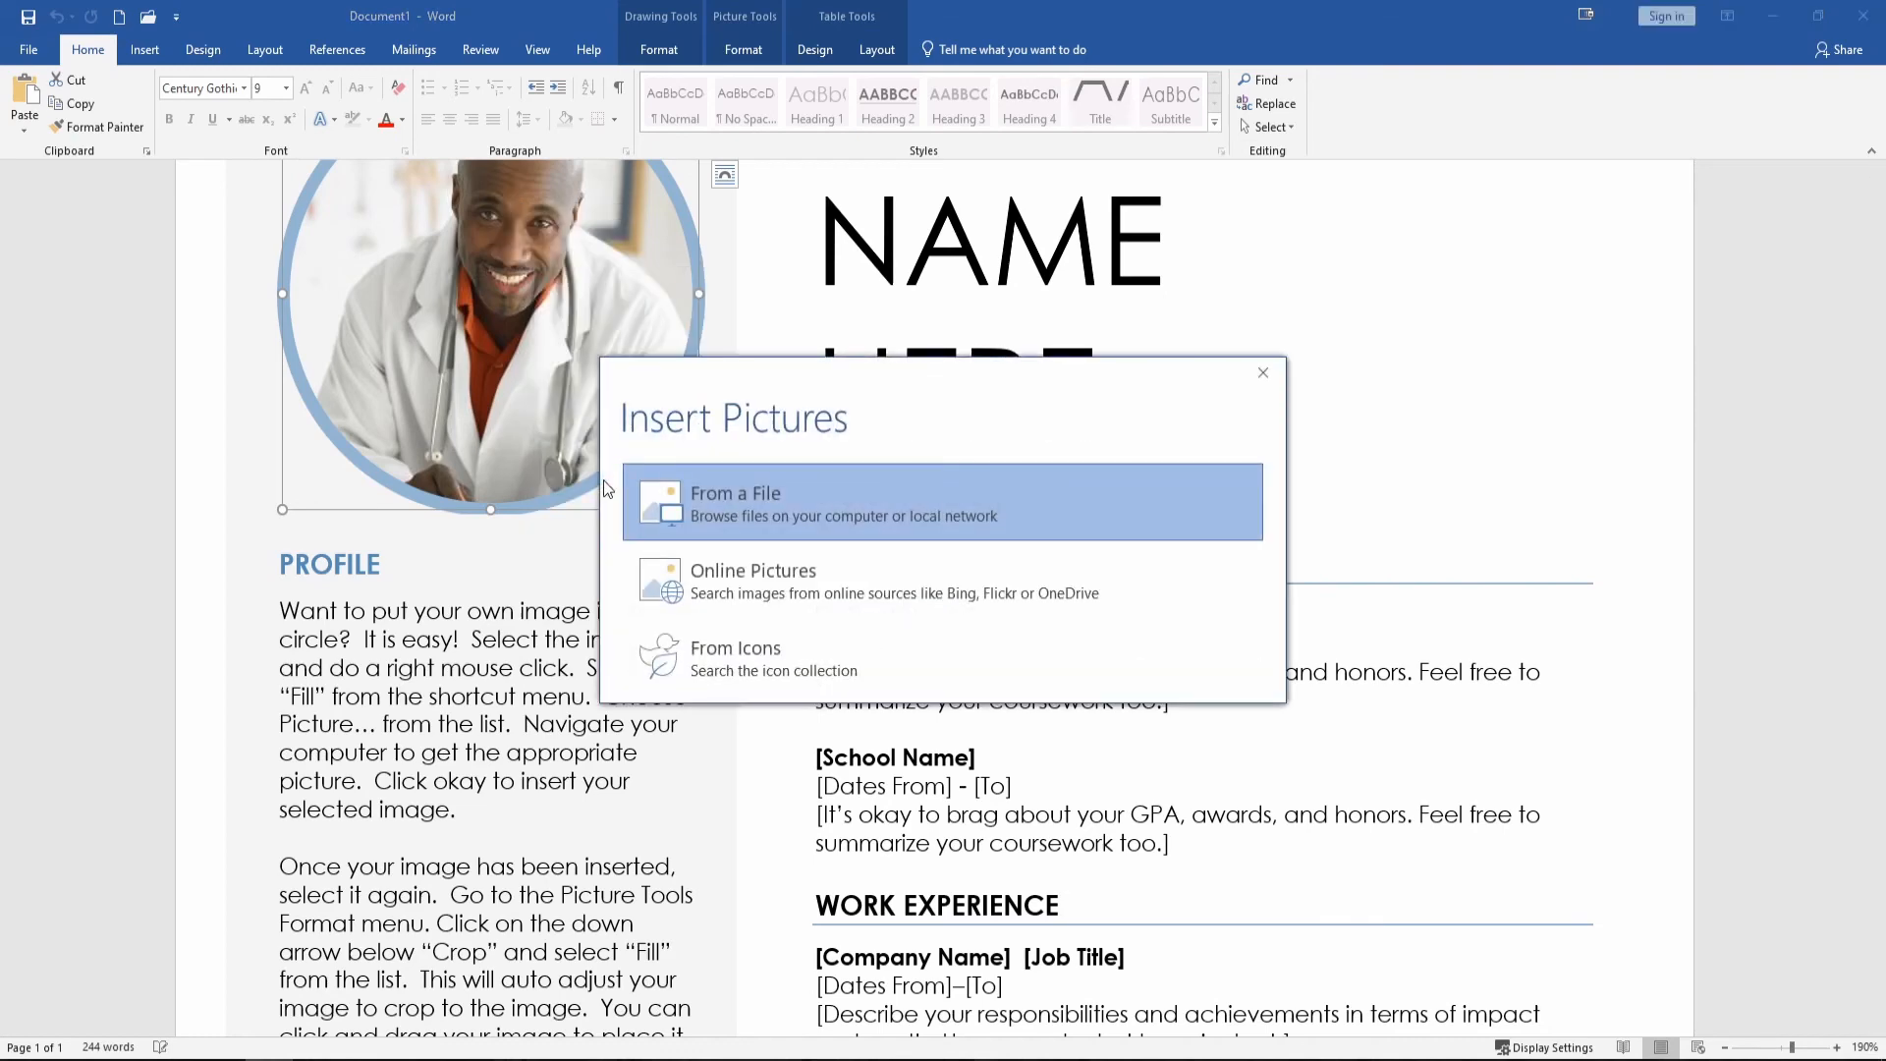
pyautogui.click(746, 502)
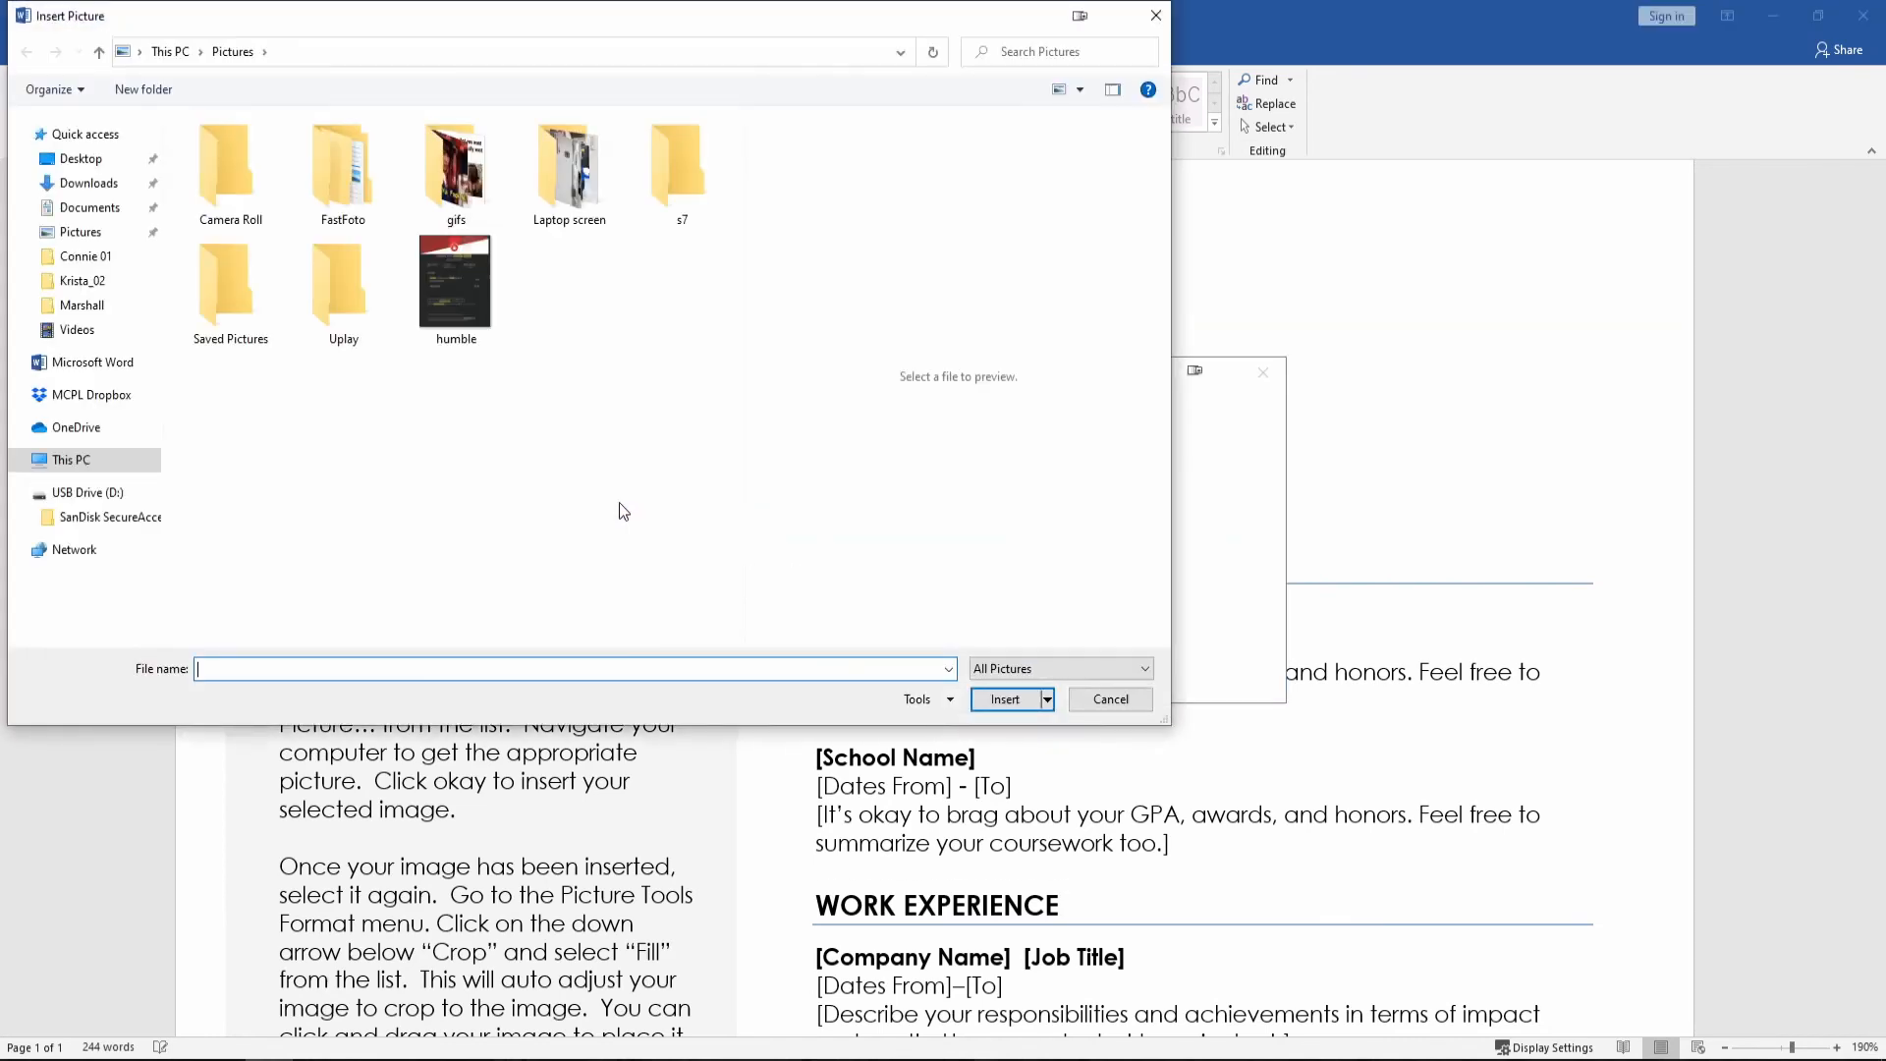
pyautogui.click(99, 463)
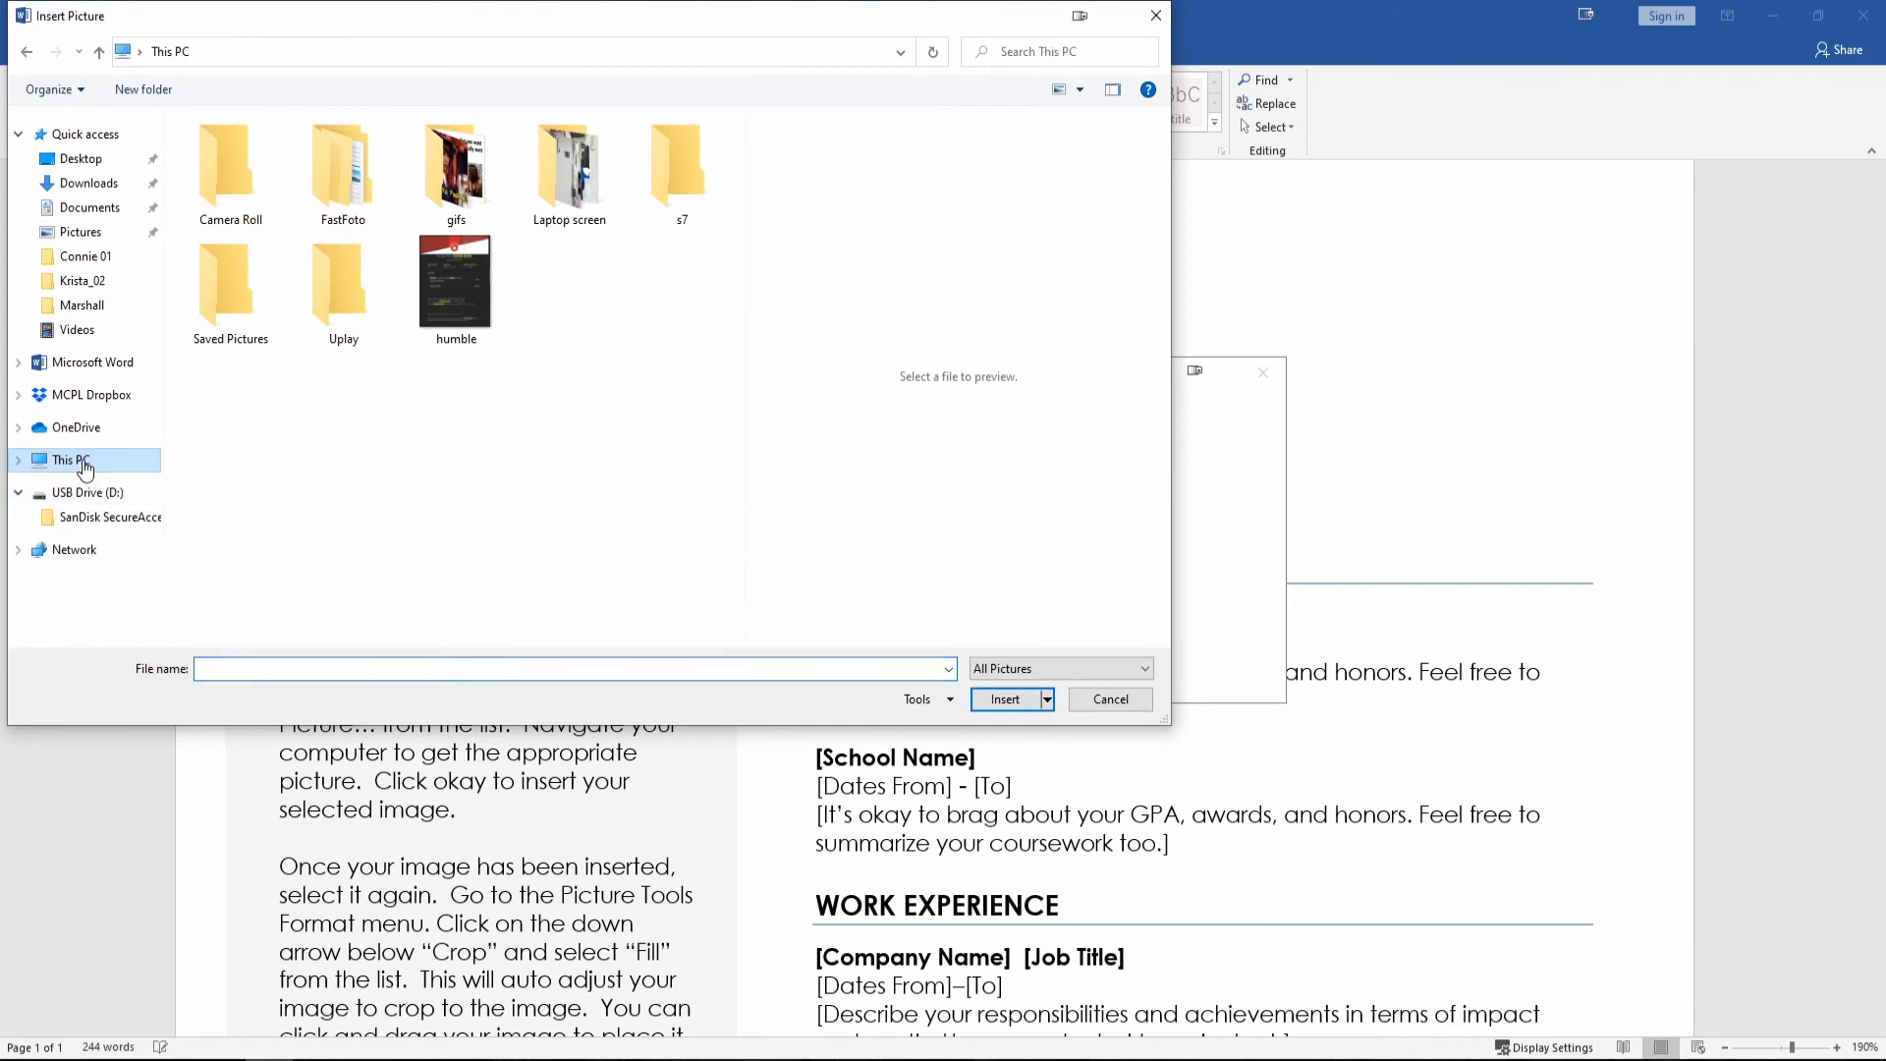
pyautogui.doubleClick(250, 421)
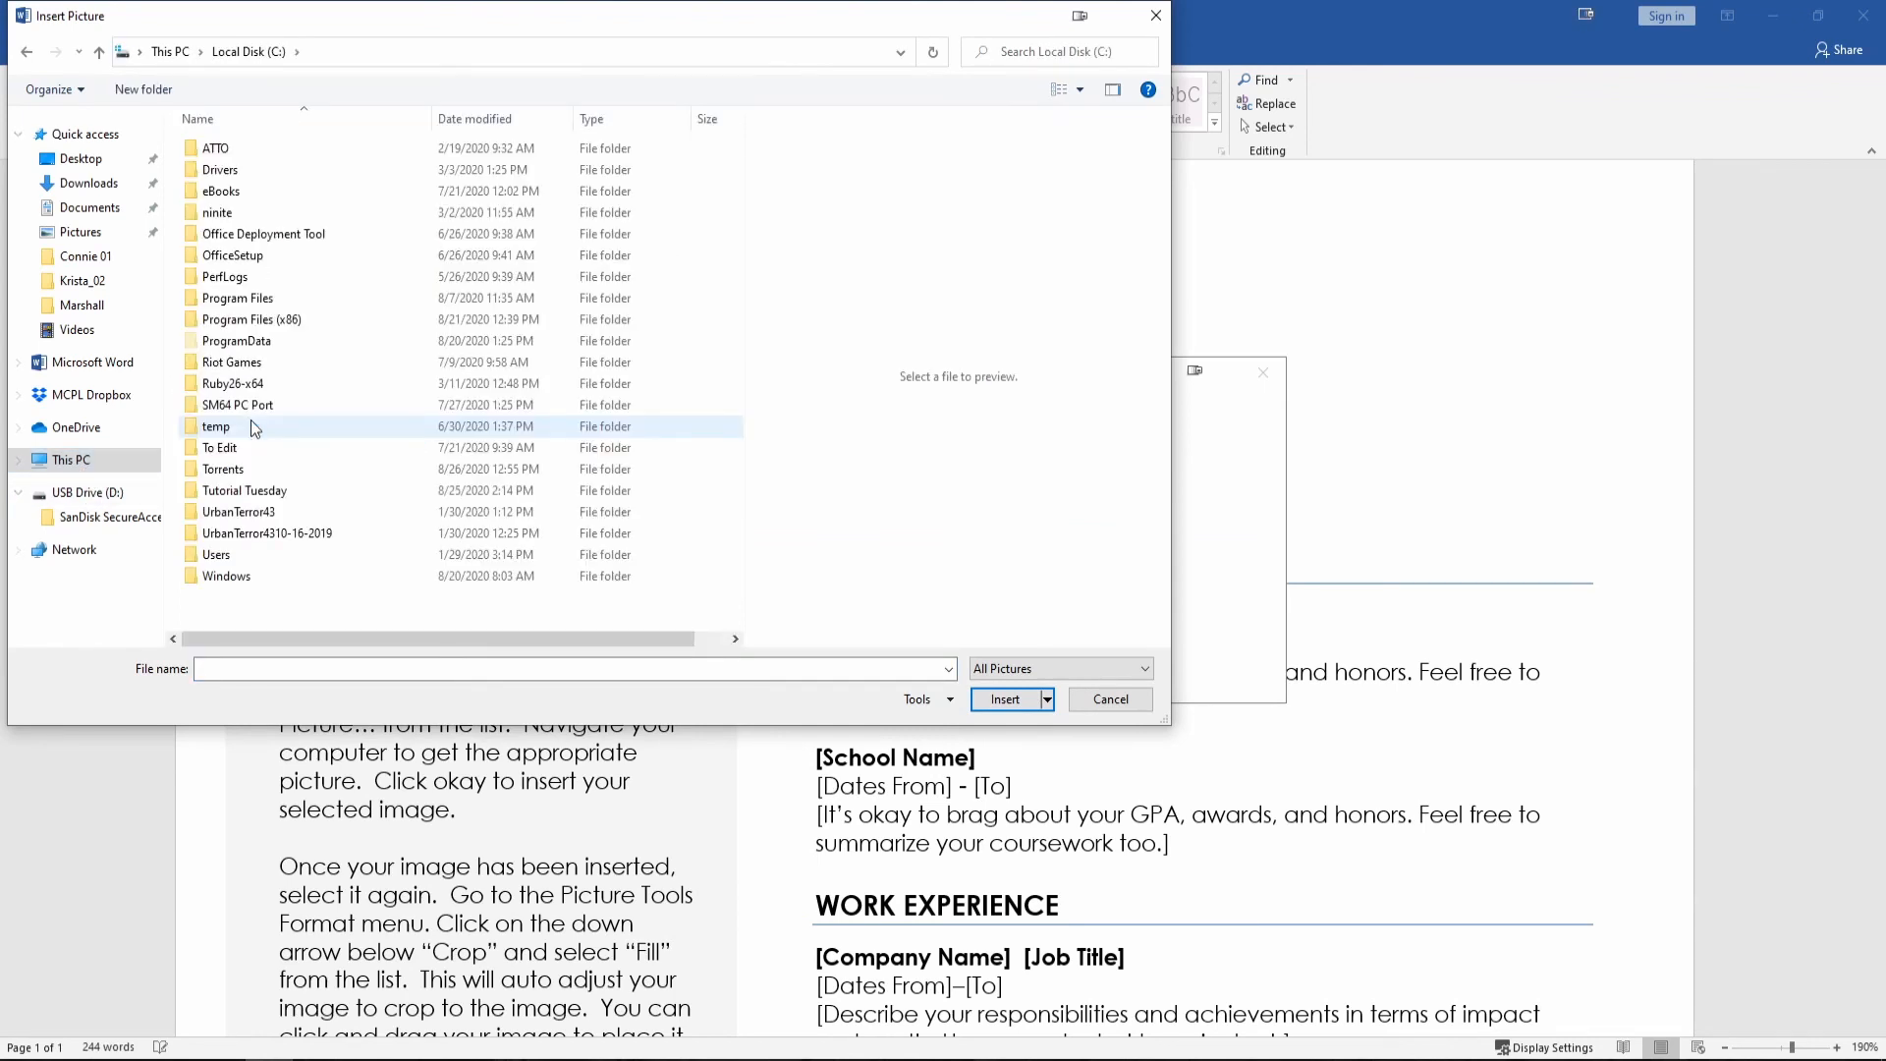
pyautogui.doubleClick(240, 491)
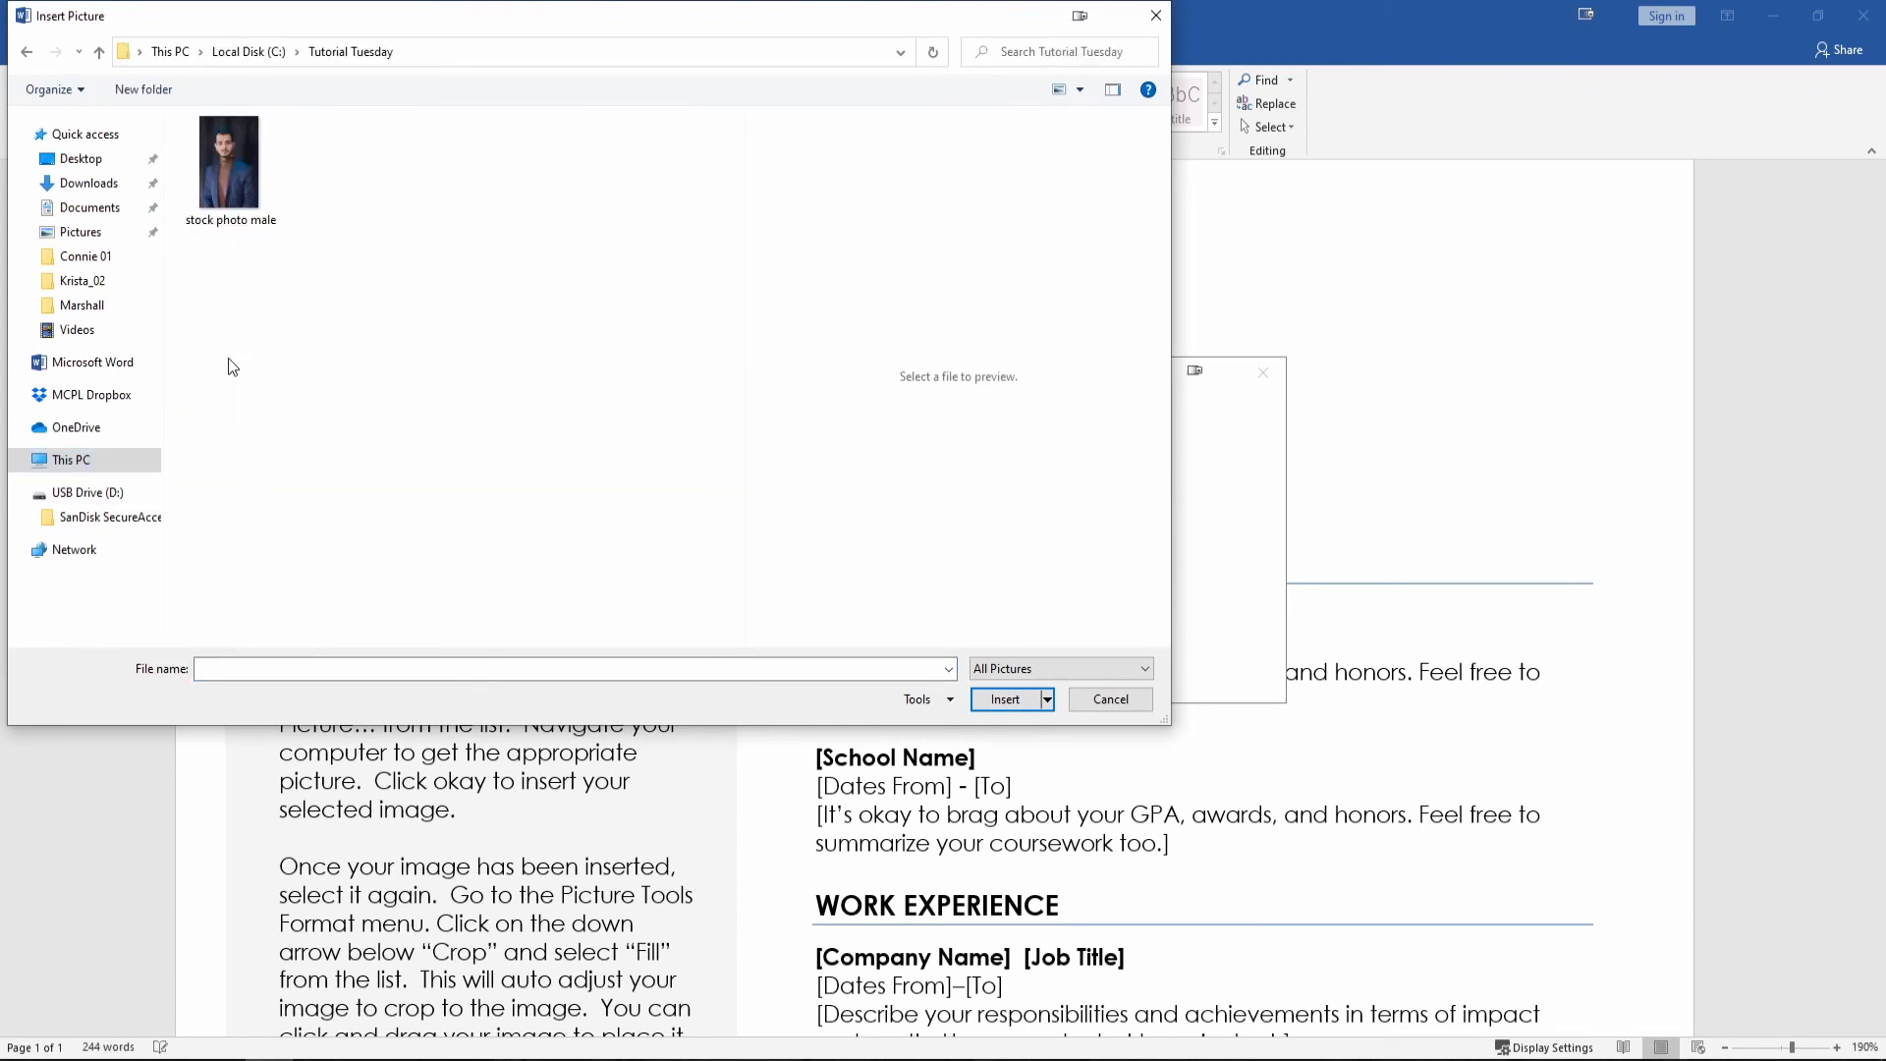
pyautogui.click(231, 151)
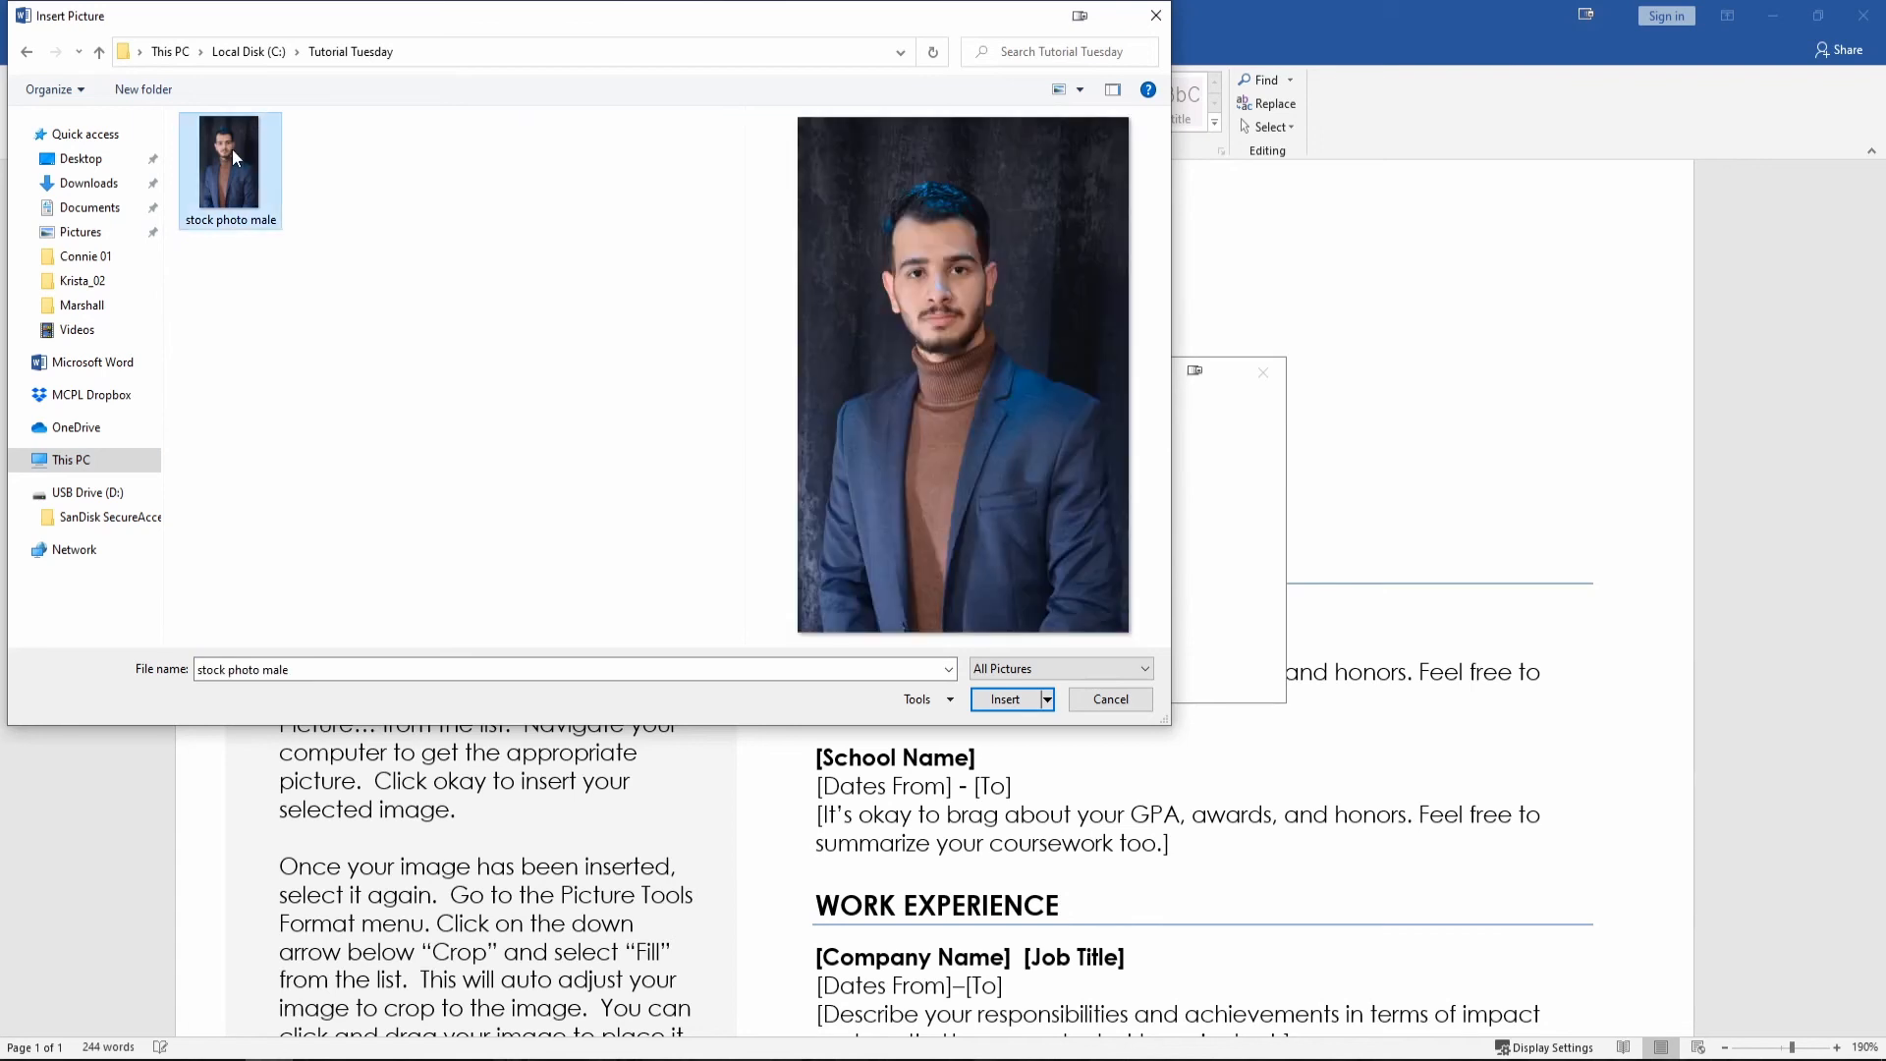
pyautogui.click(998, 698)
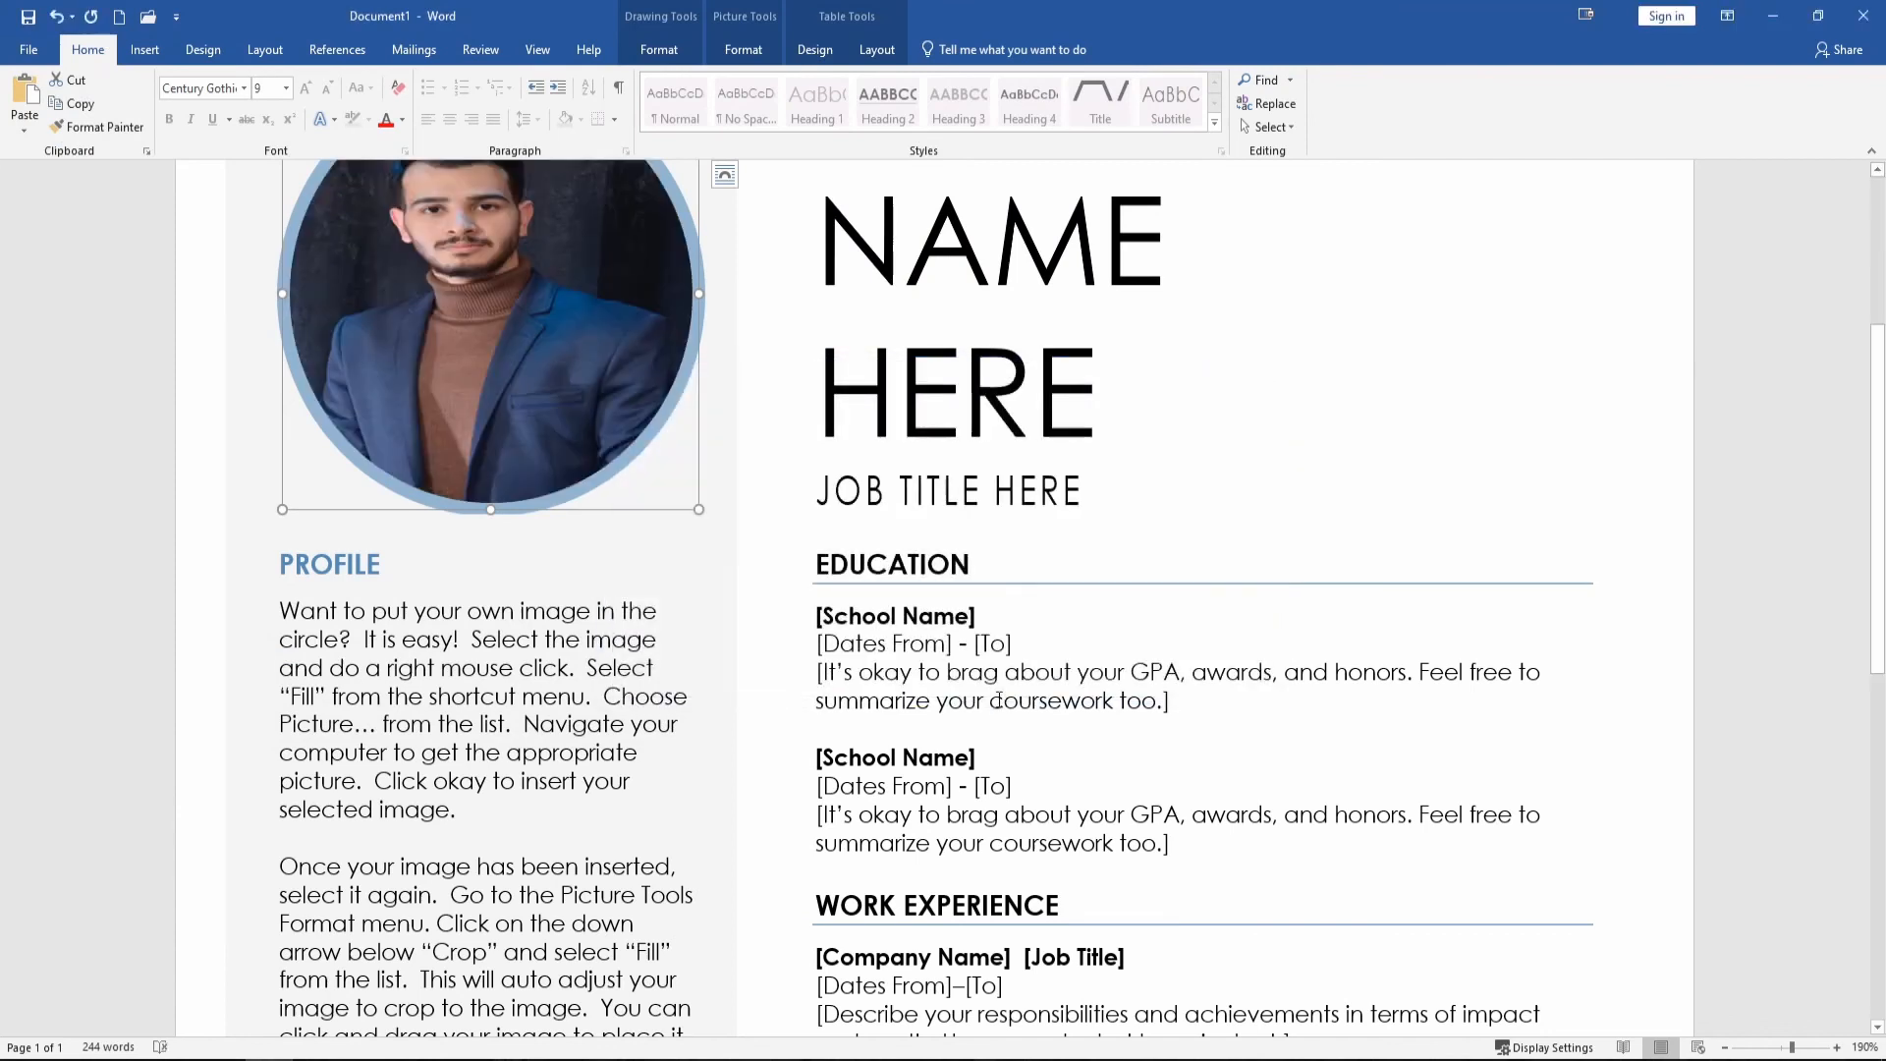
# Crop the photo to Fill the circle and reposition it so the man's face is centred.
pyautogui.scroll(2, 781, 573)
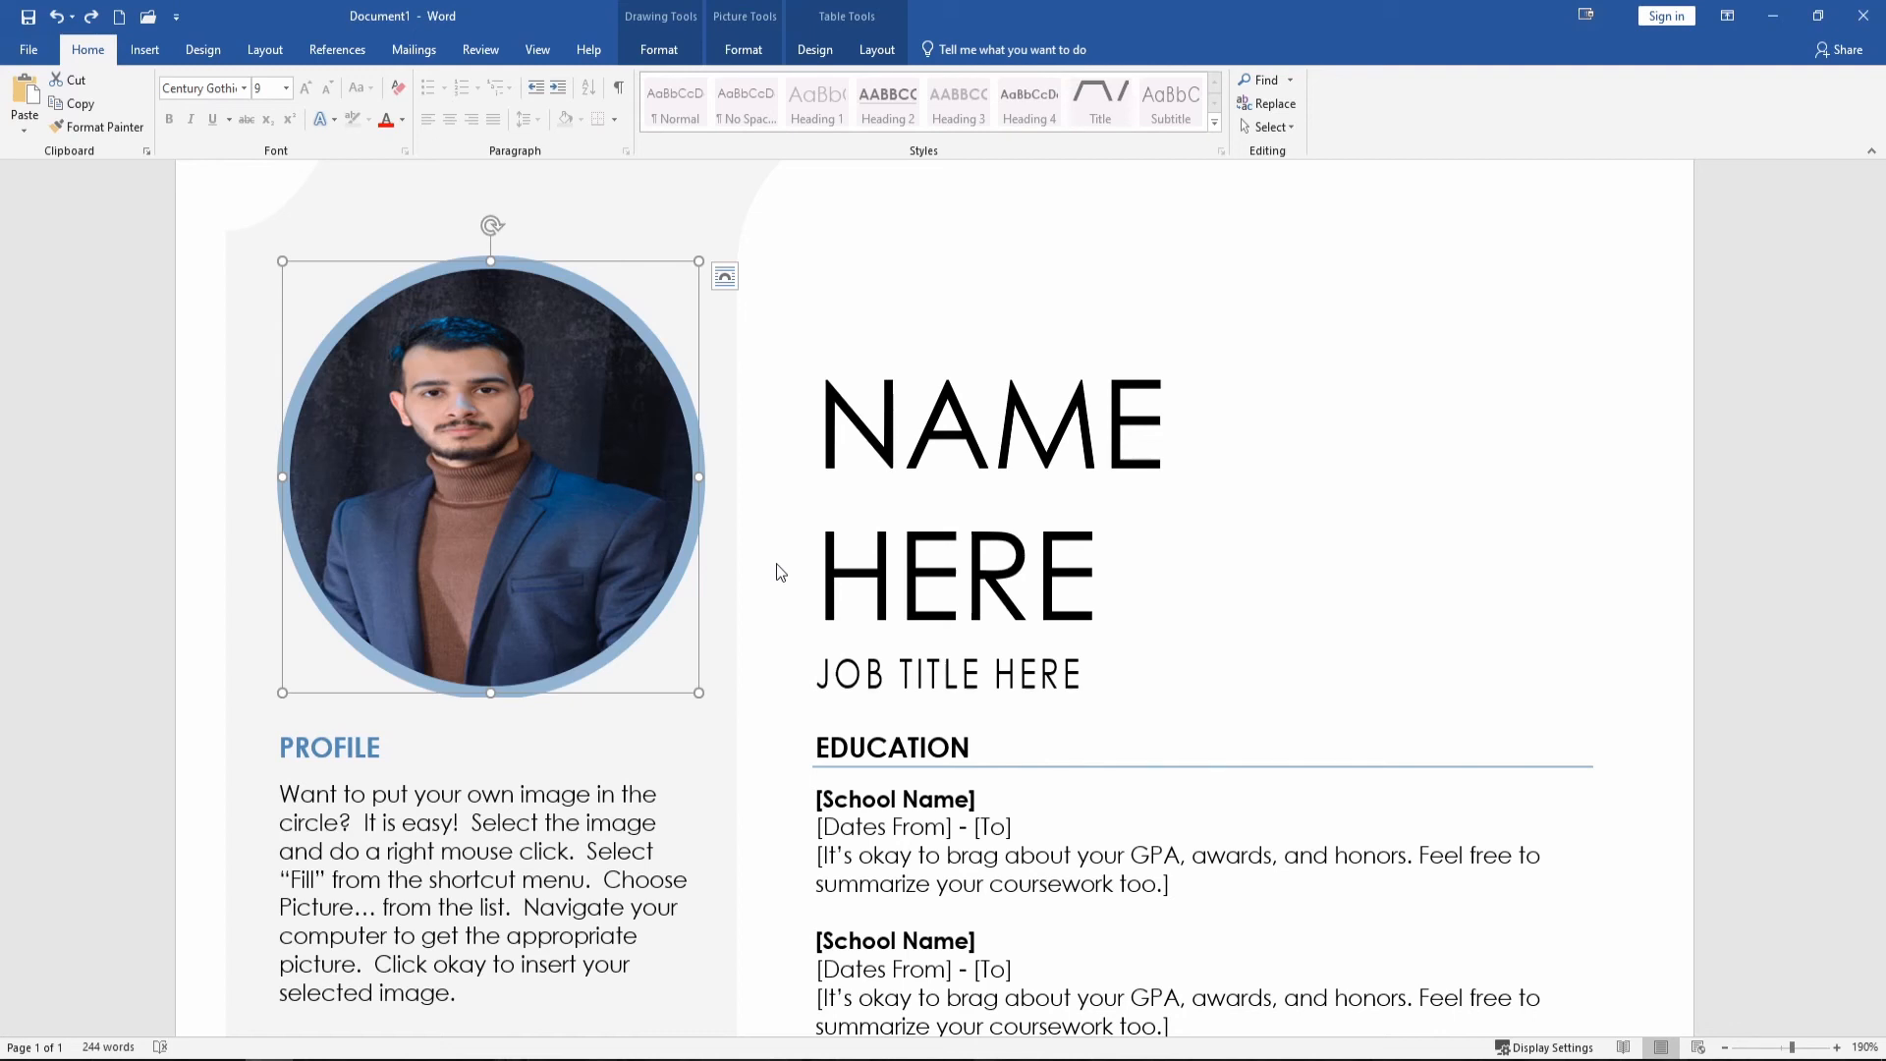
pyautogui.click(743, 50)
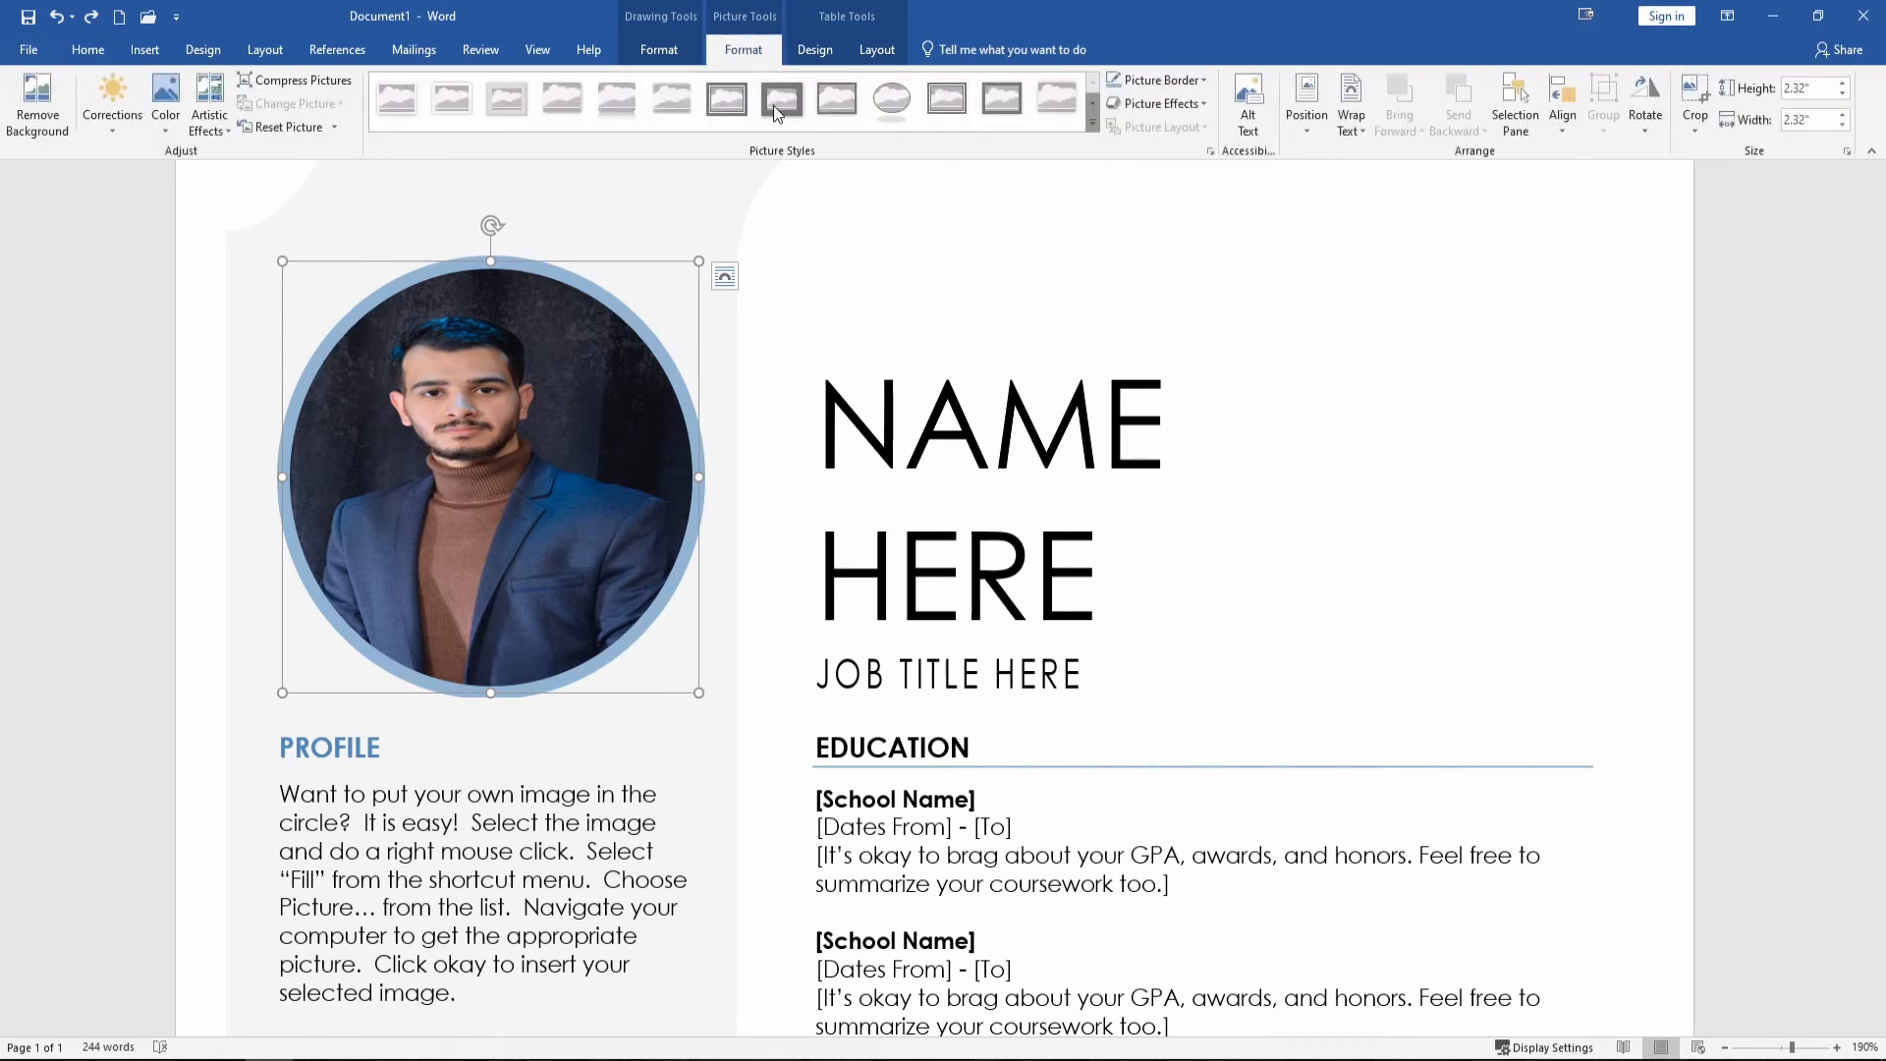
pyautogui.click(1697, 126)
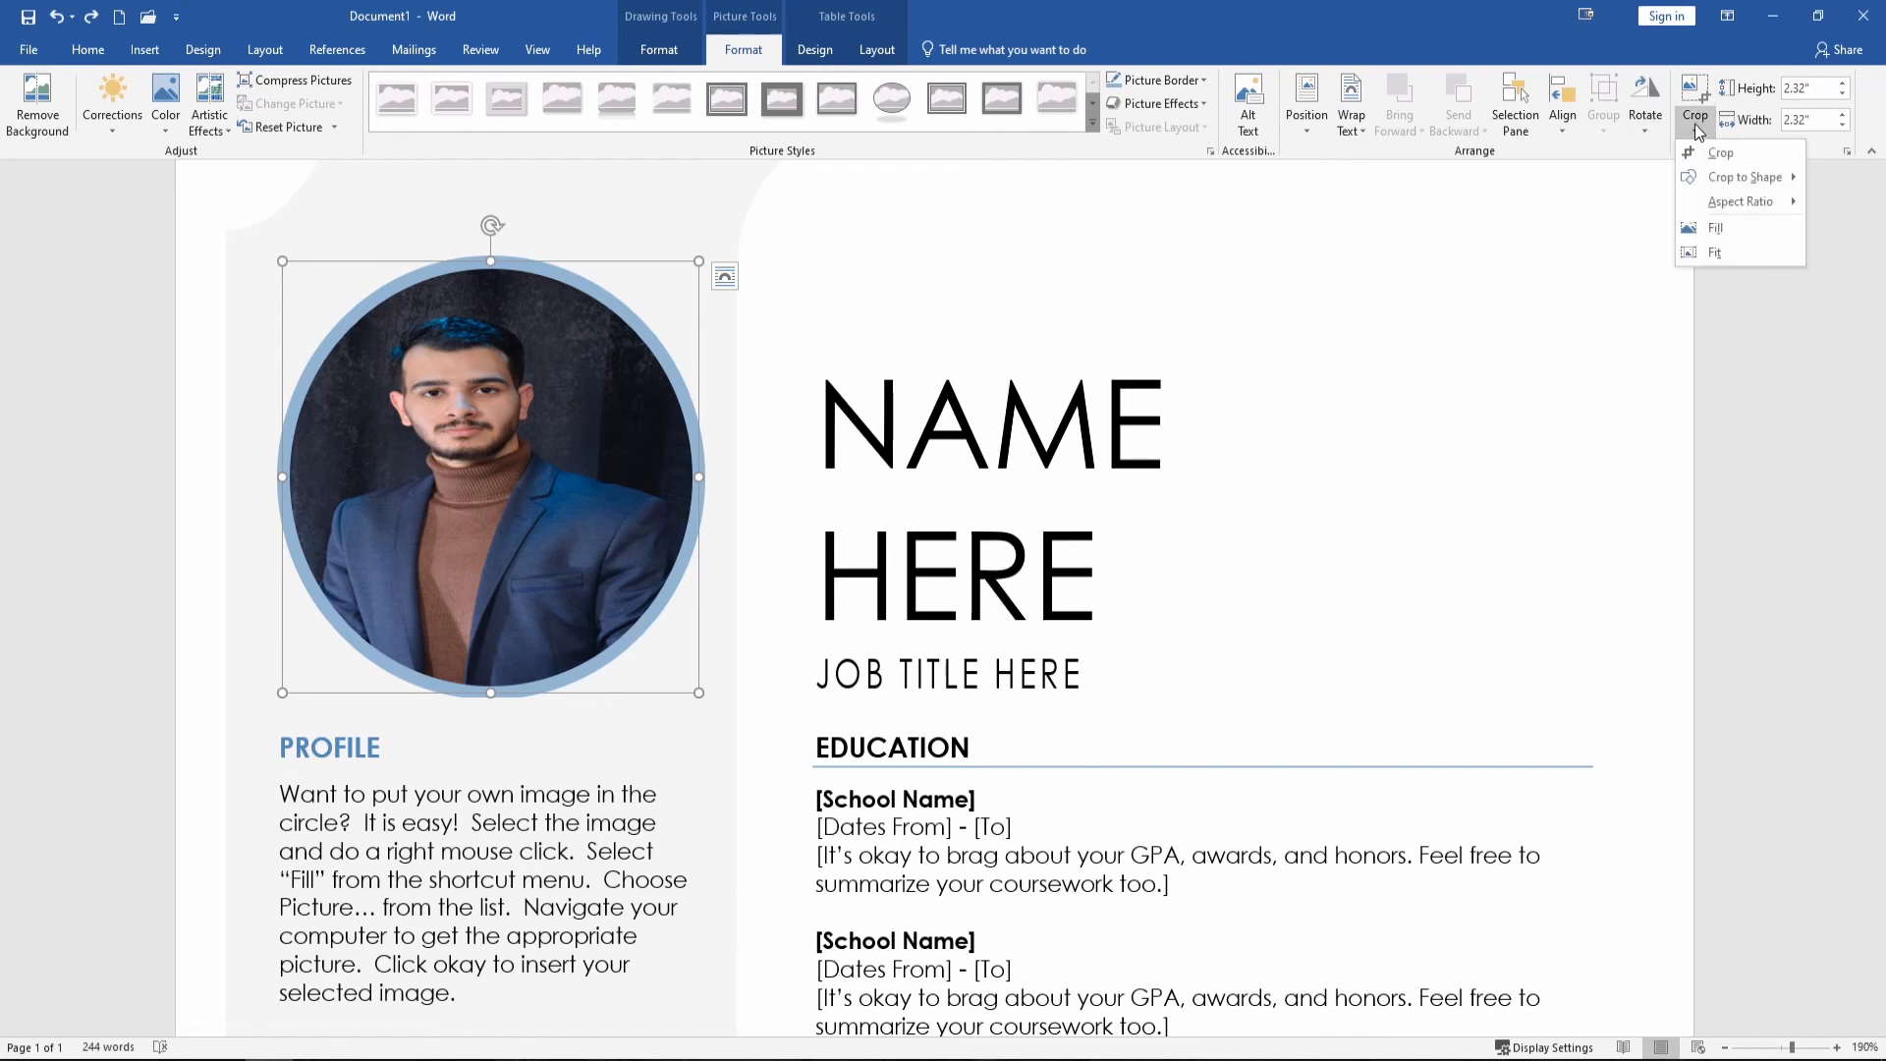
pyautogui.click(1717, 229)
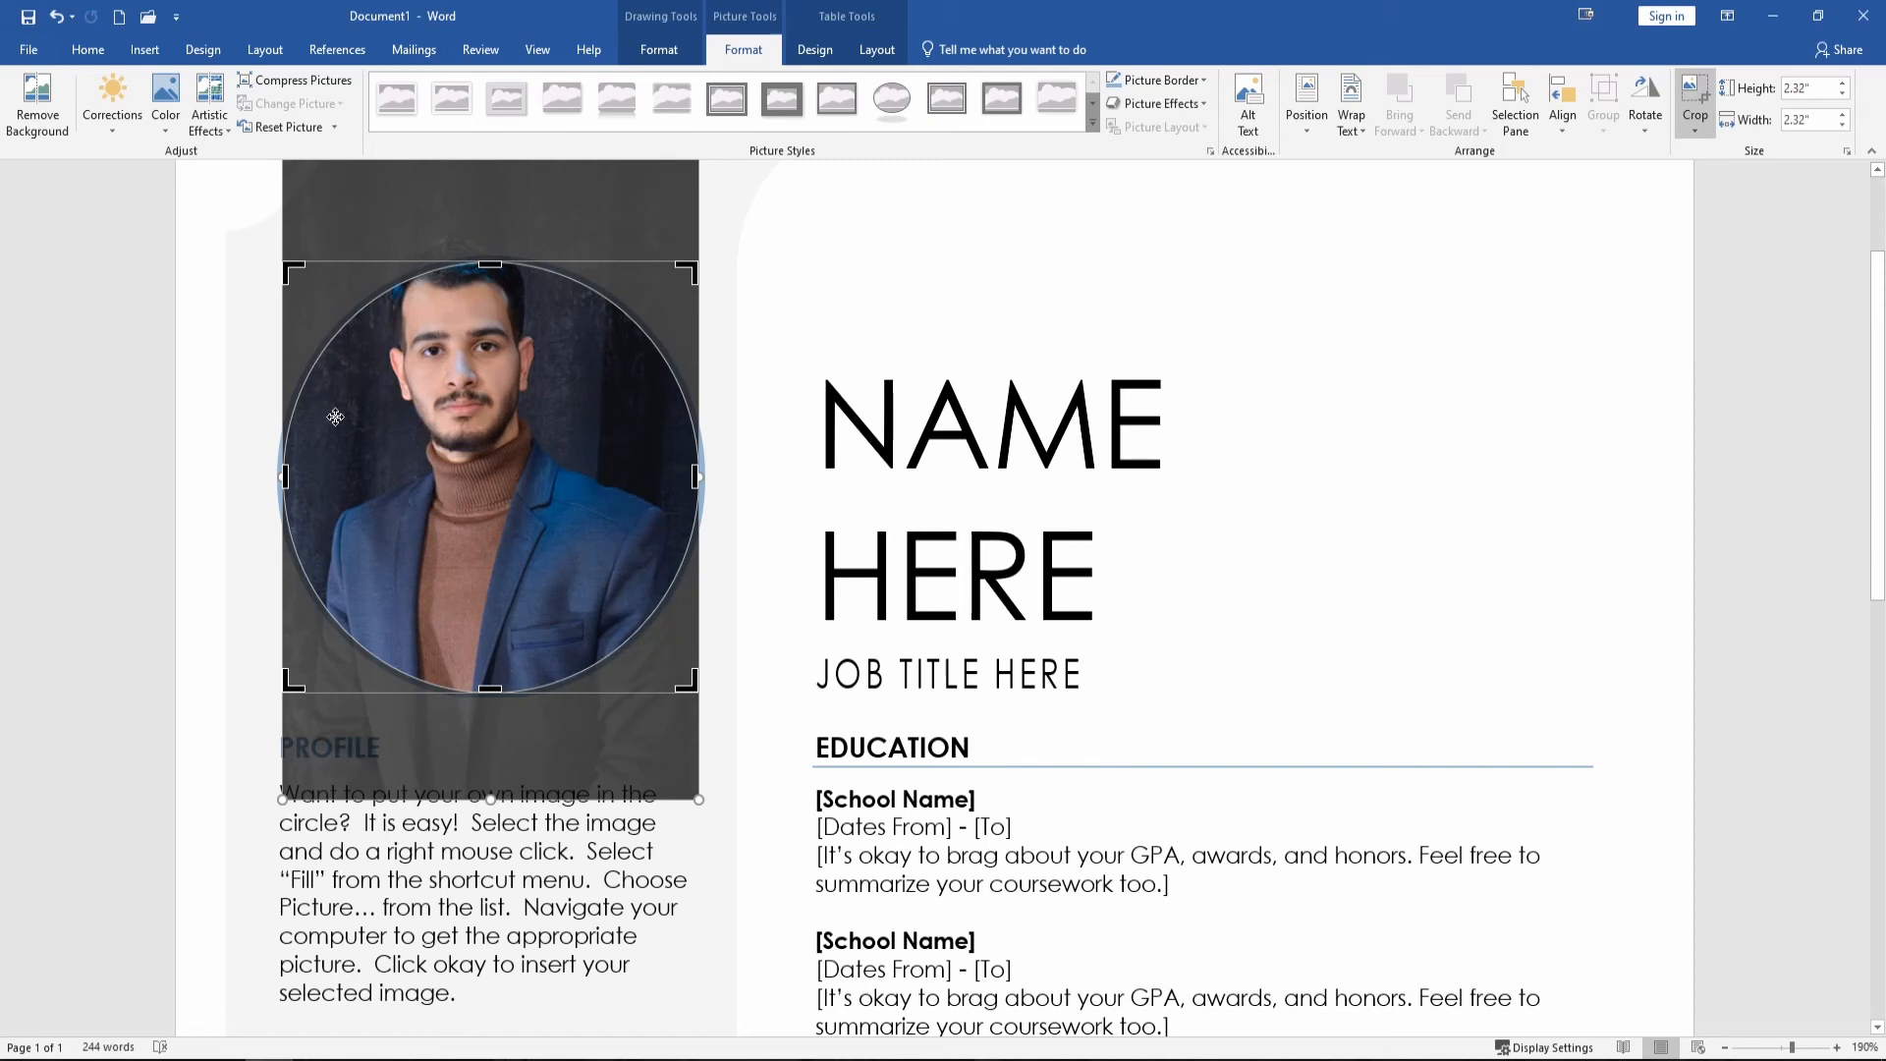
pyautogui.moveTo(419, 365); pyautogui.dragTo(439, 472)
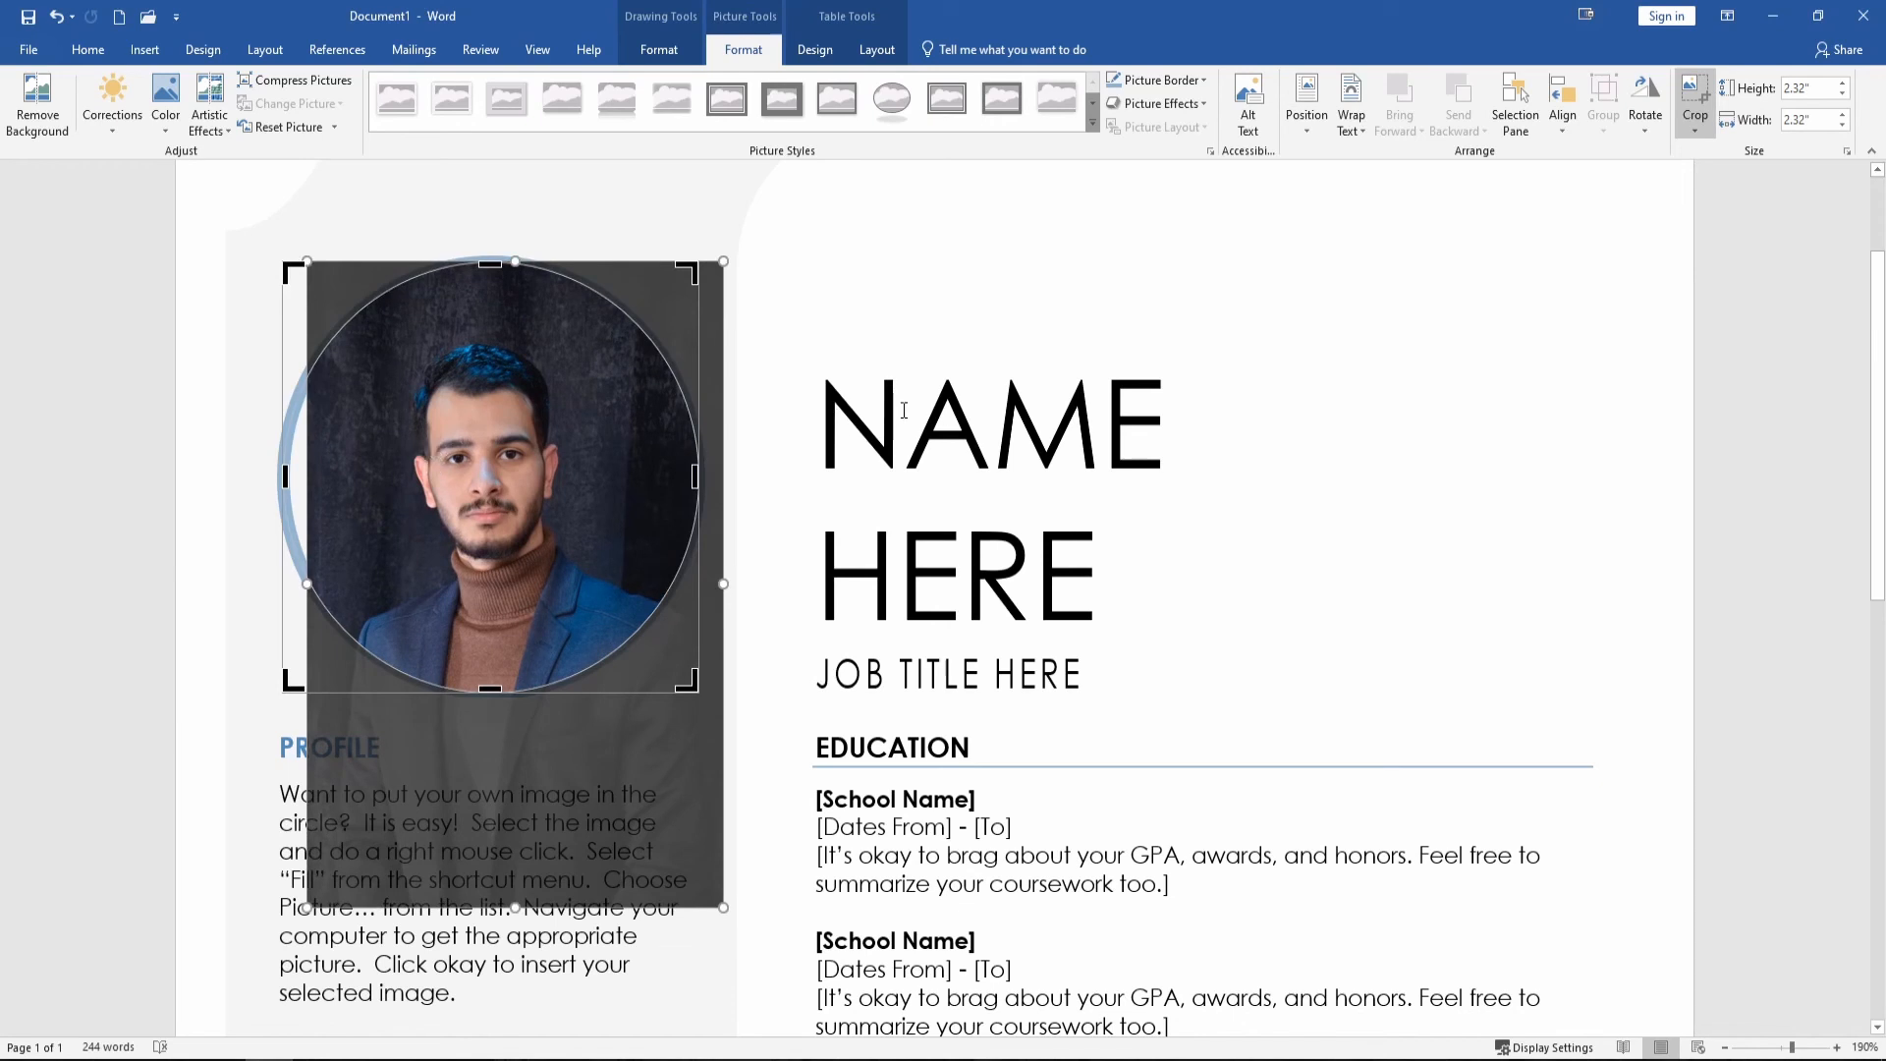
pyautogui.click(1163, 421)
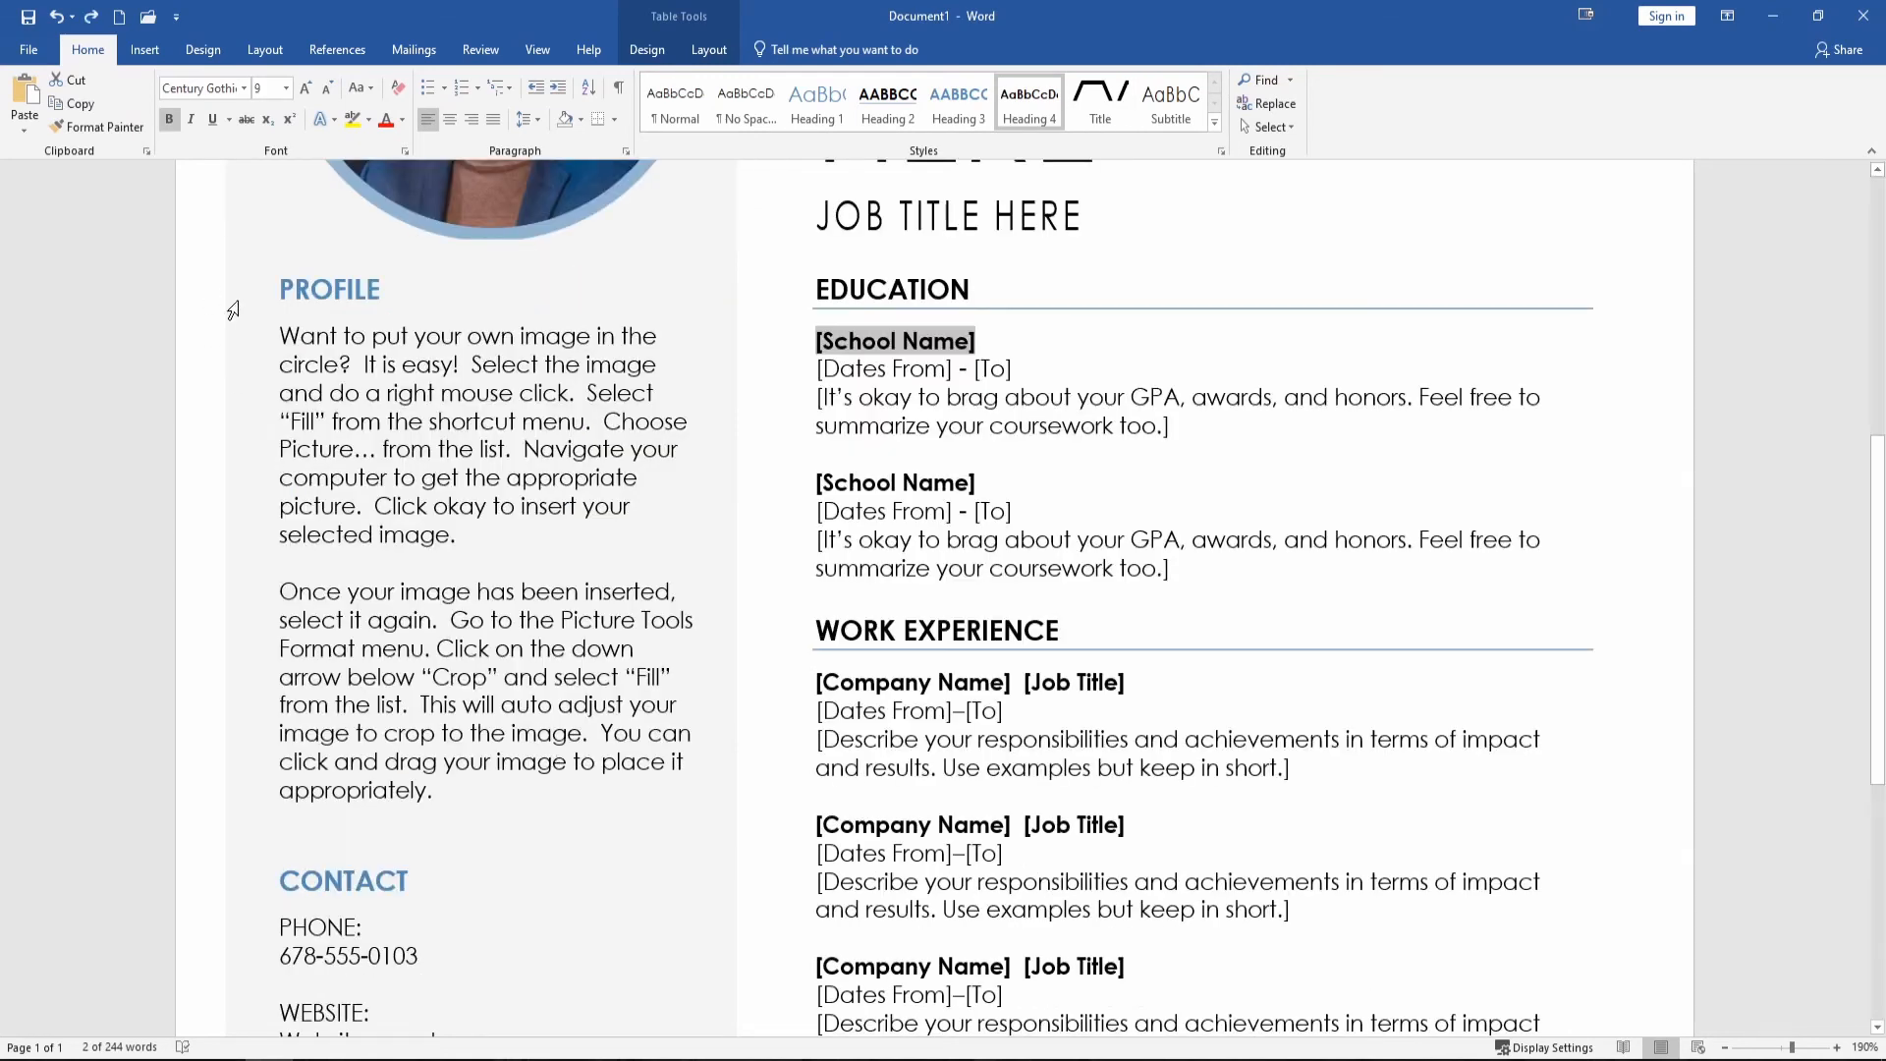
# Replace the Profile placeholder paragraphs with a new dog-trainer profile beginning 'I am'.
pyautogui.click(286, 335)
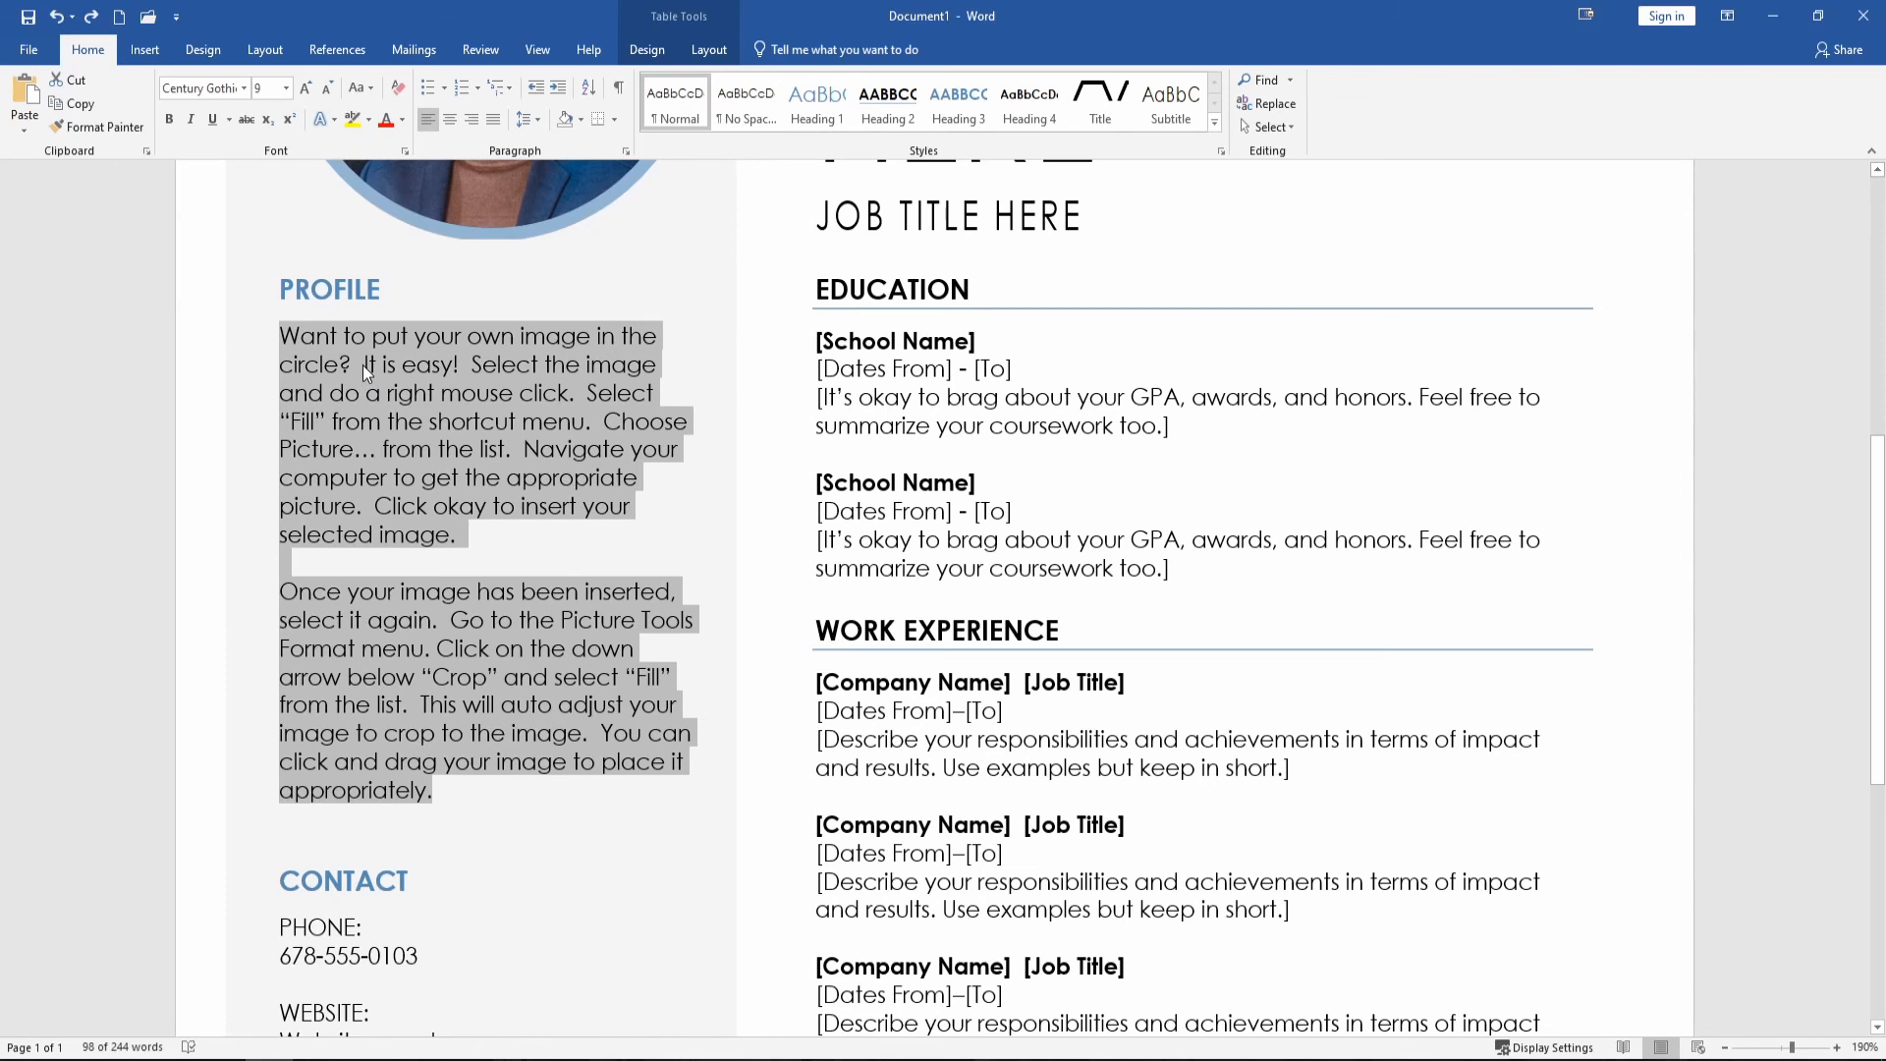
pyautogui.press('Delete')
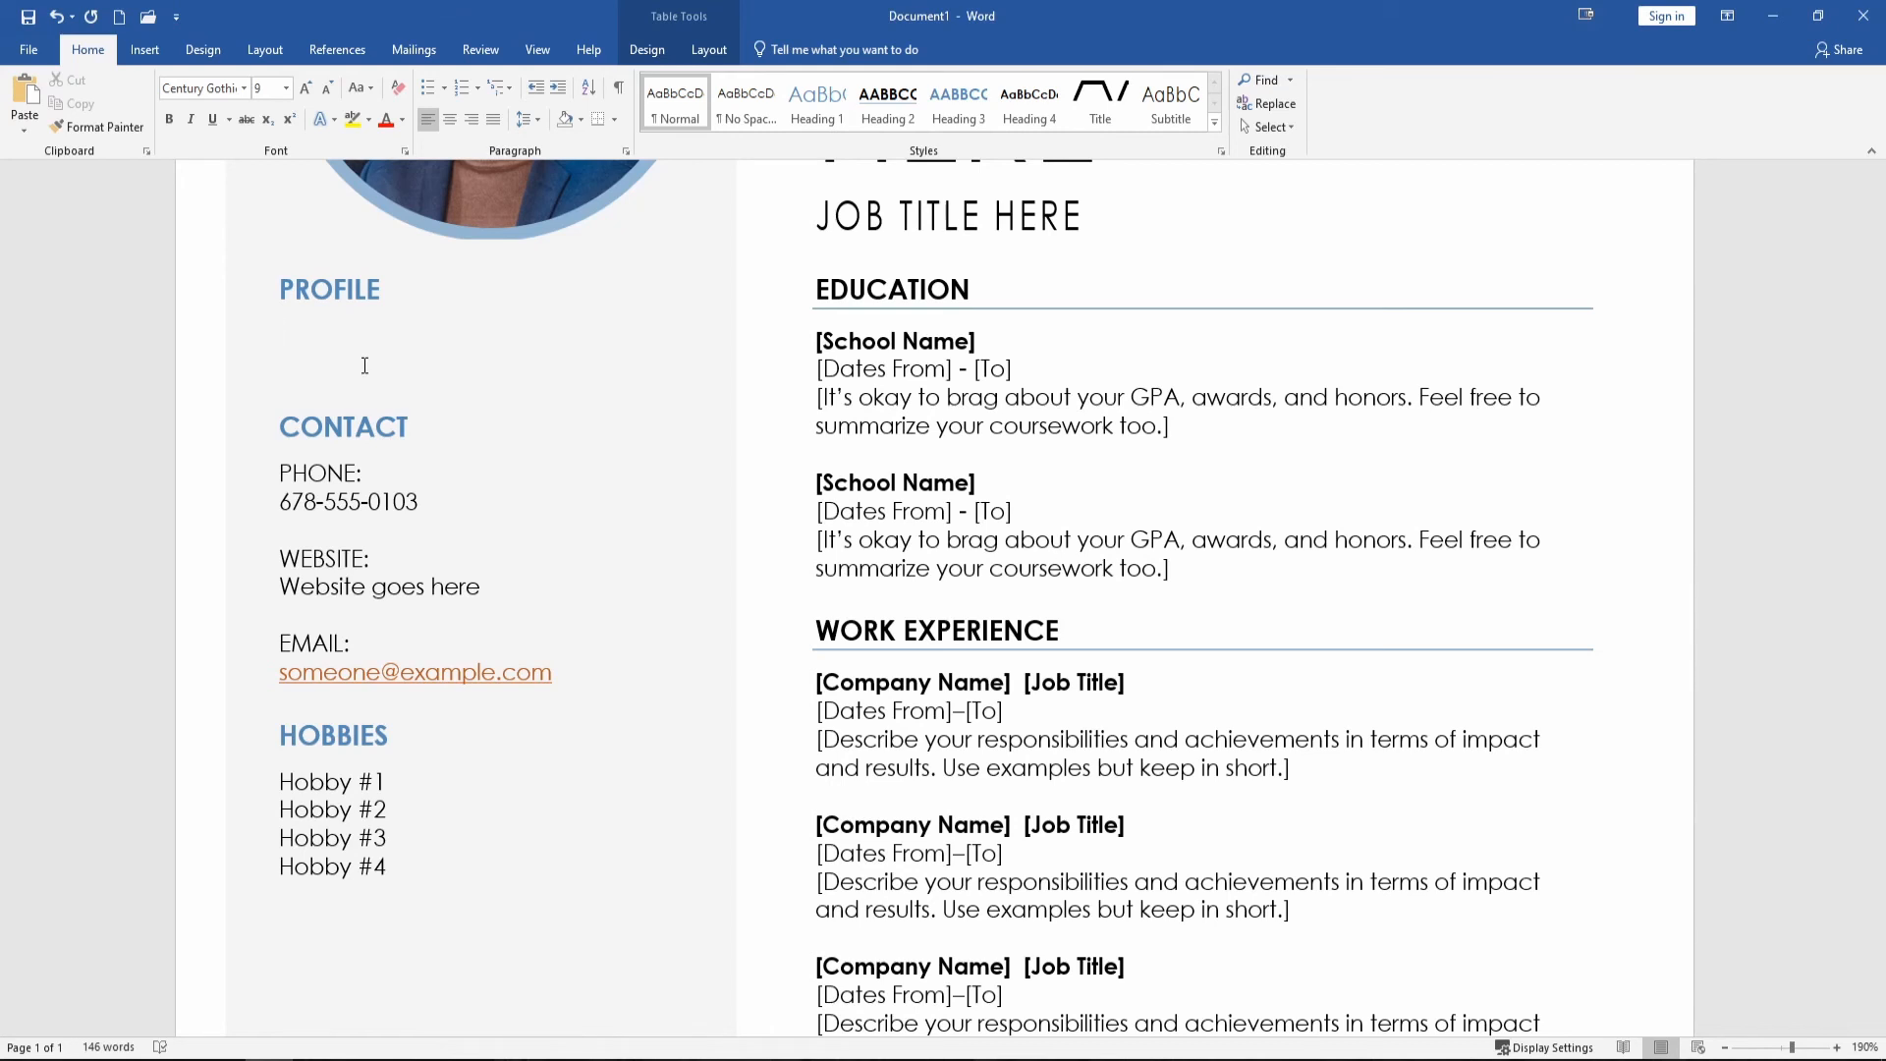
pyautogui.scroll(5, 364, 365)
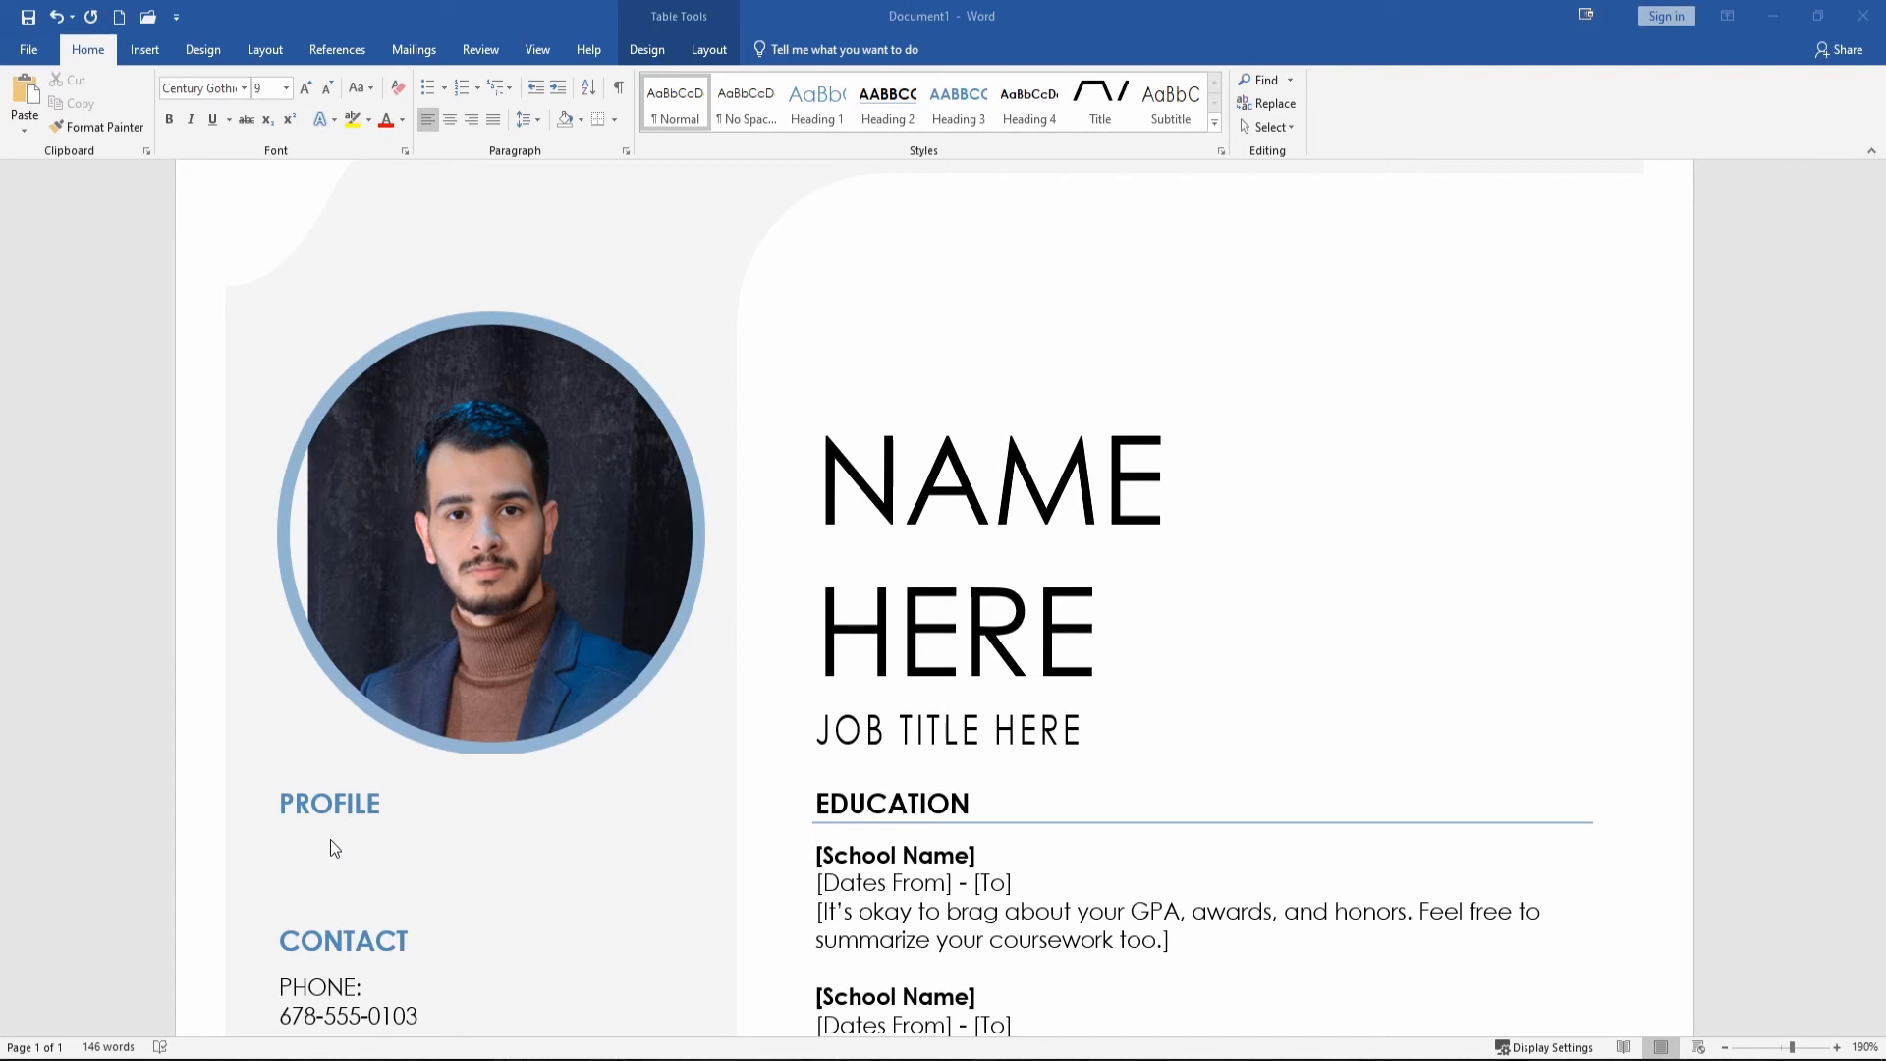
pyautogui.click(328, 849)
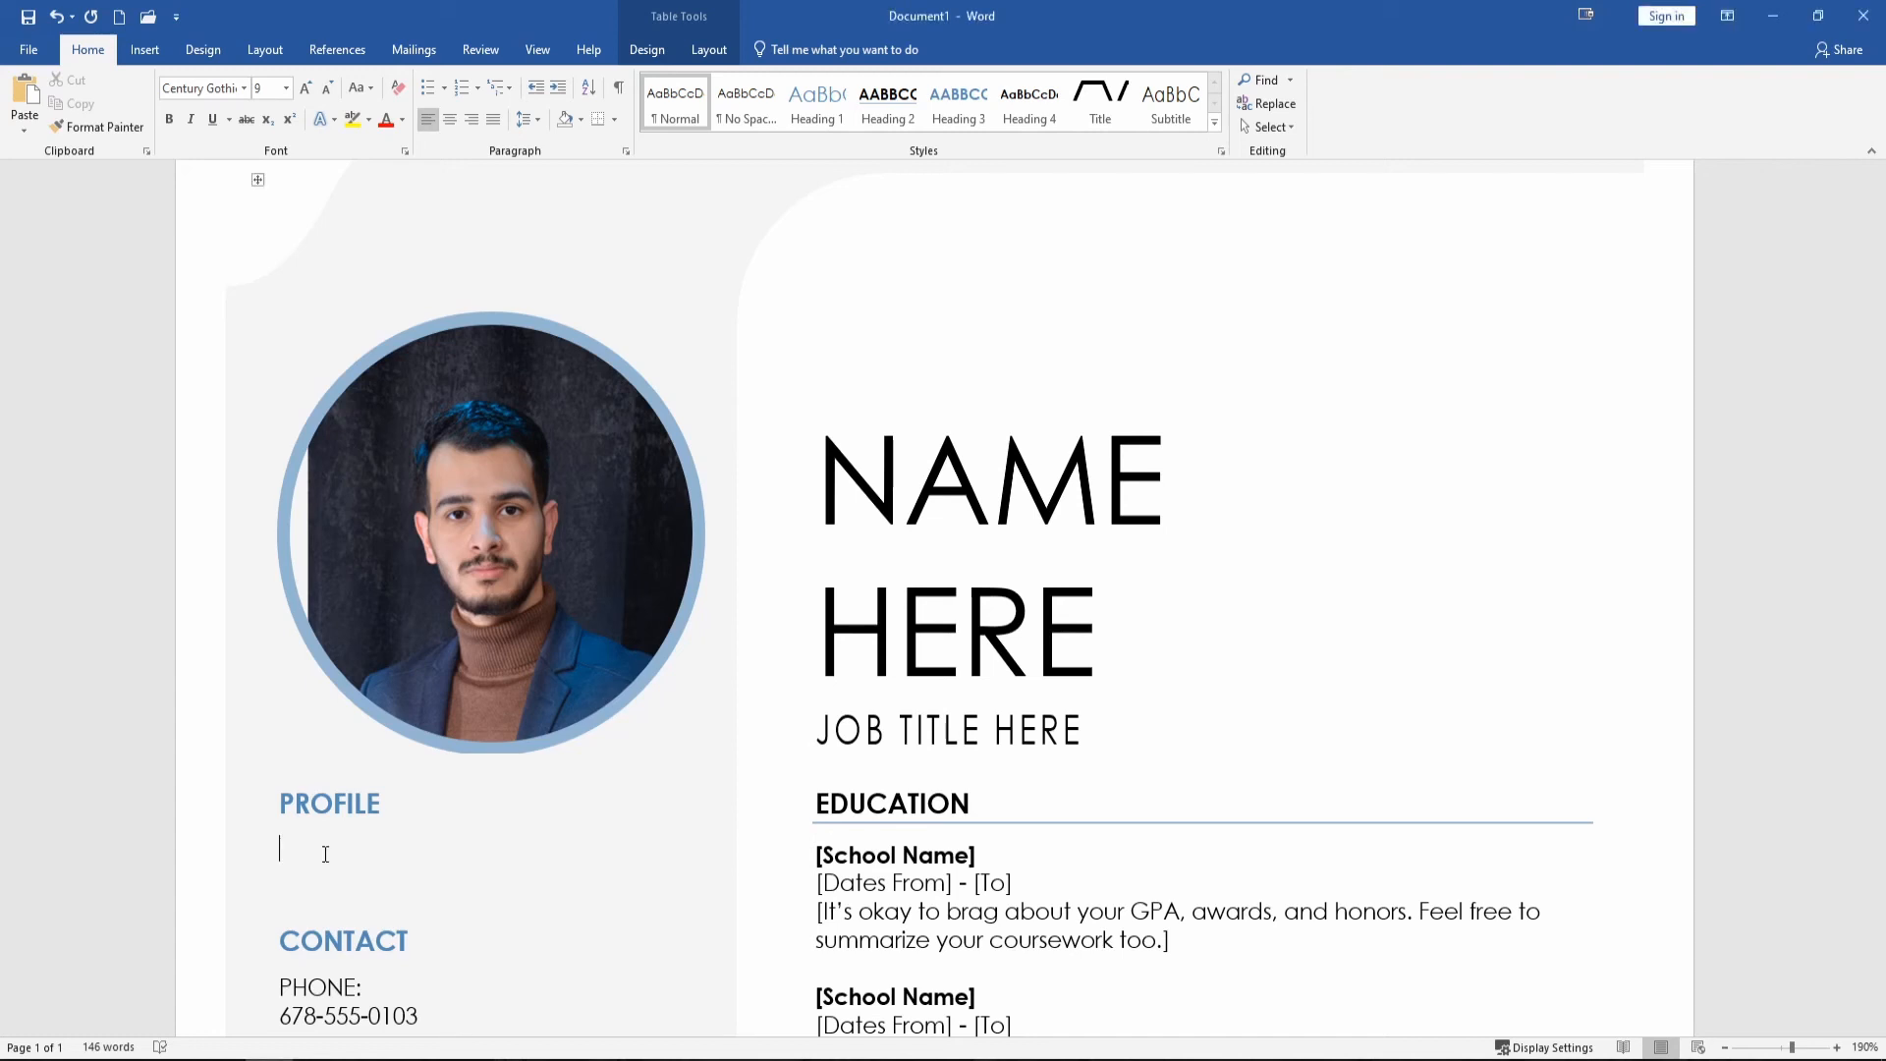
pyautogui.write('I am')
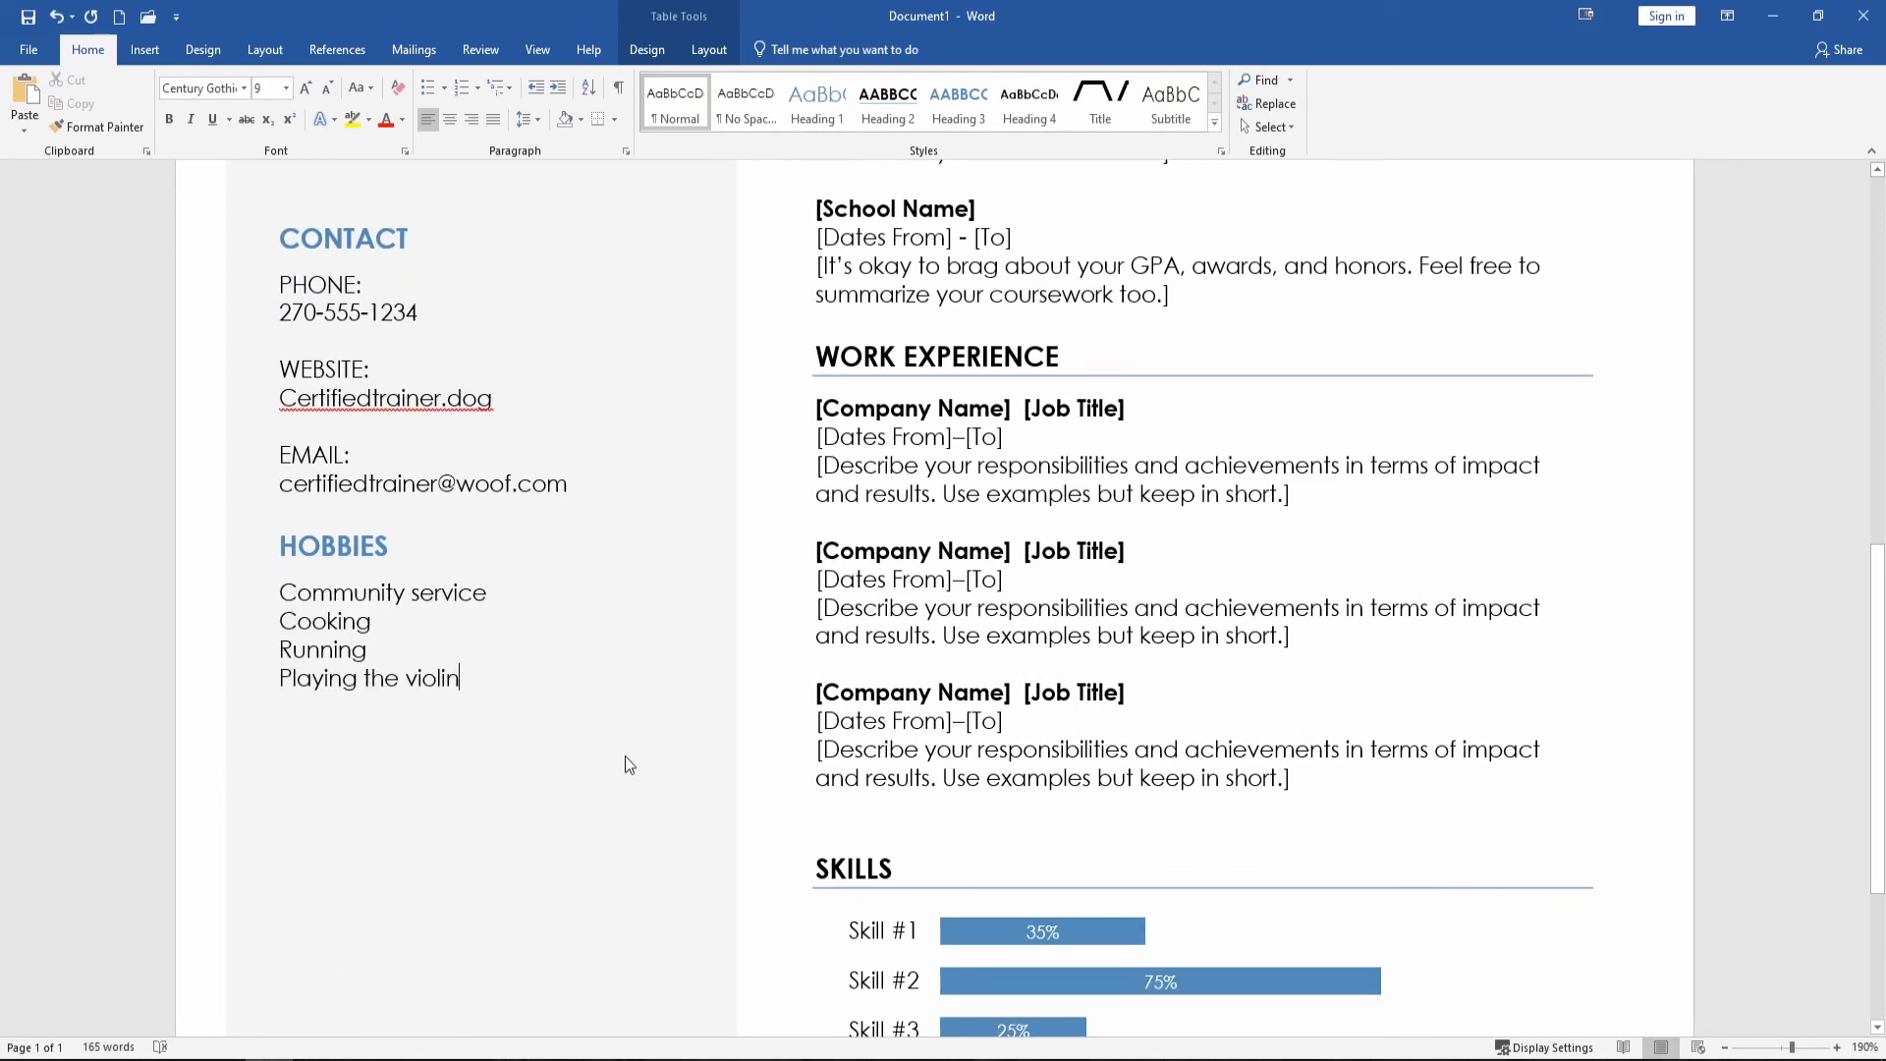
pyautogui.scroll(8, 621, 764)
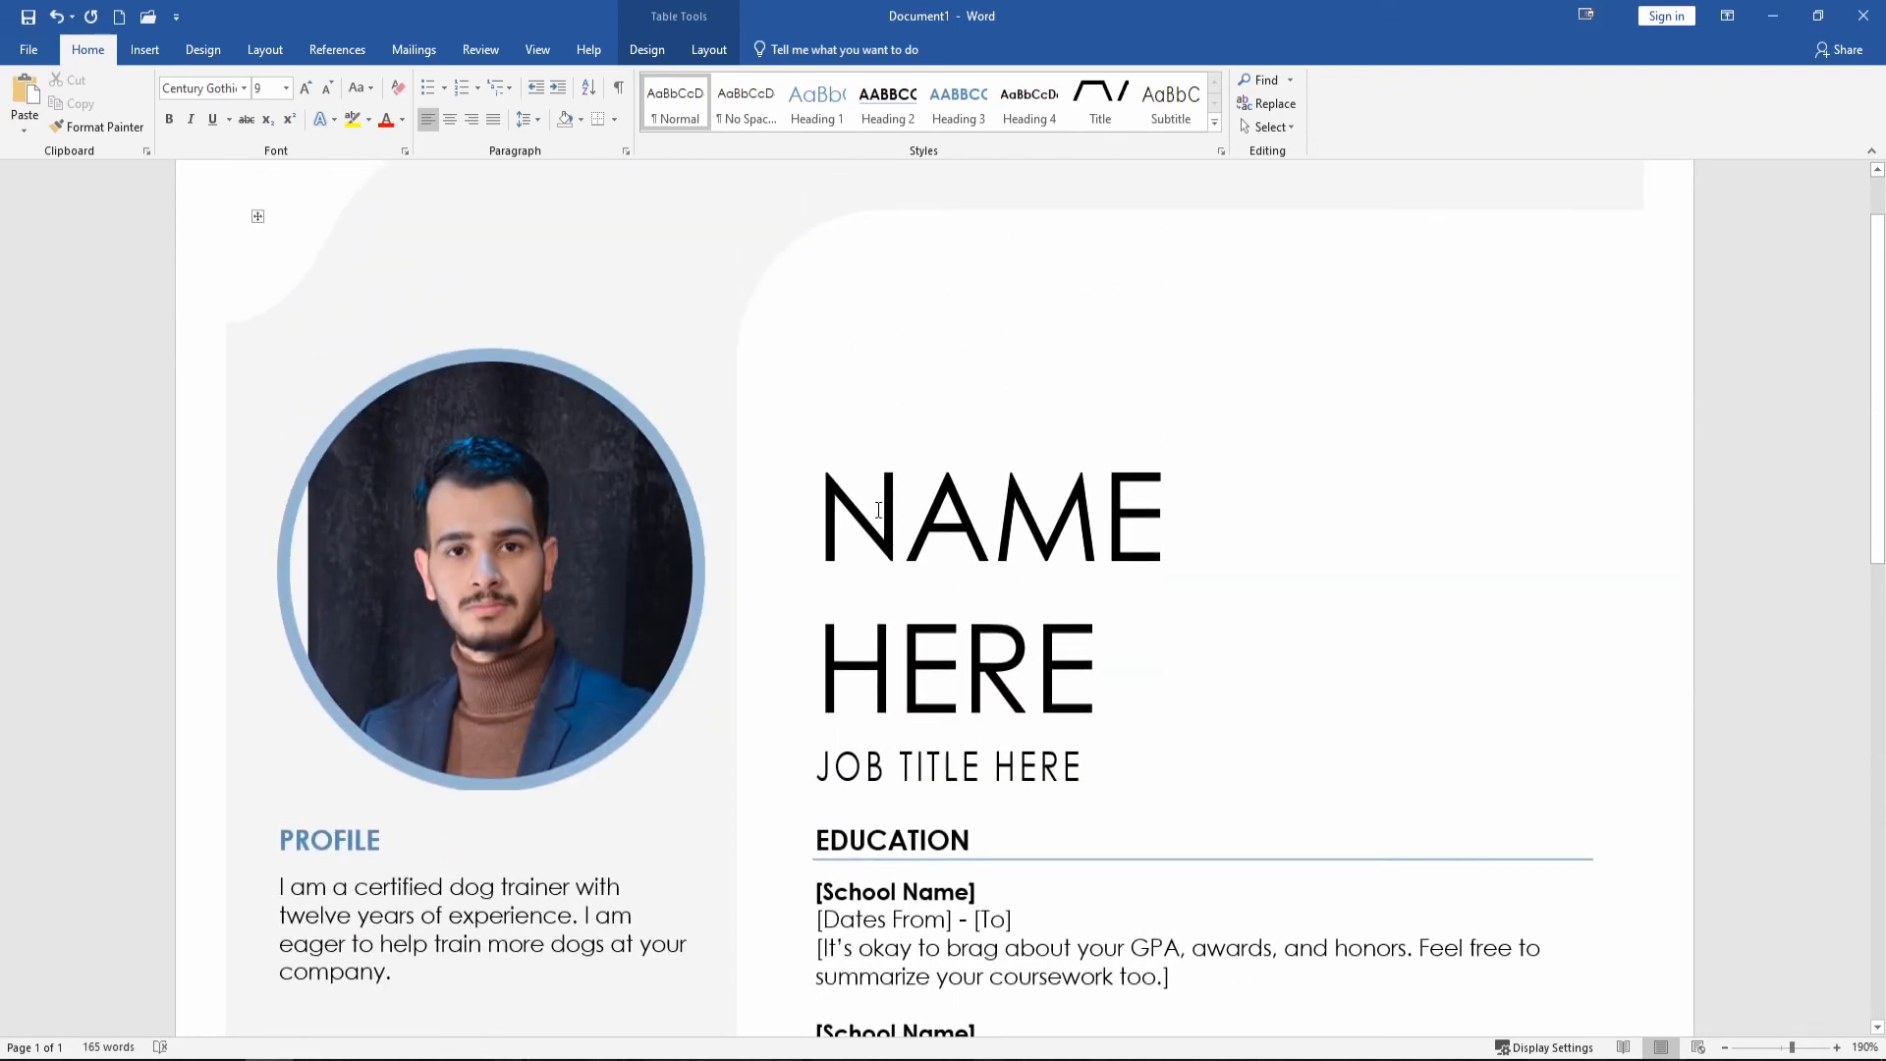
# Paste the candidate's name over NAME HERE and set the job title to 'Certified Dog Trainer', fixing its spelling.
pyautogui.click(878, 510)
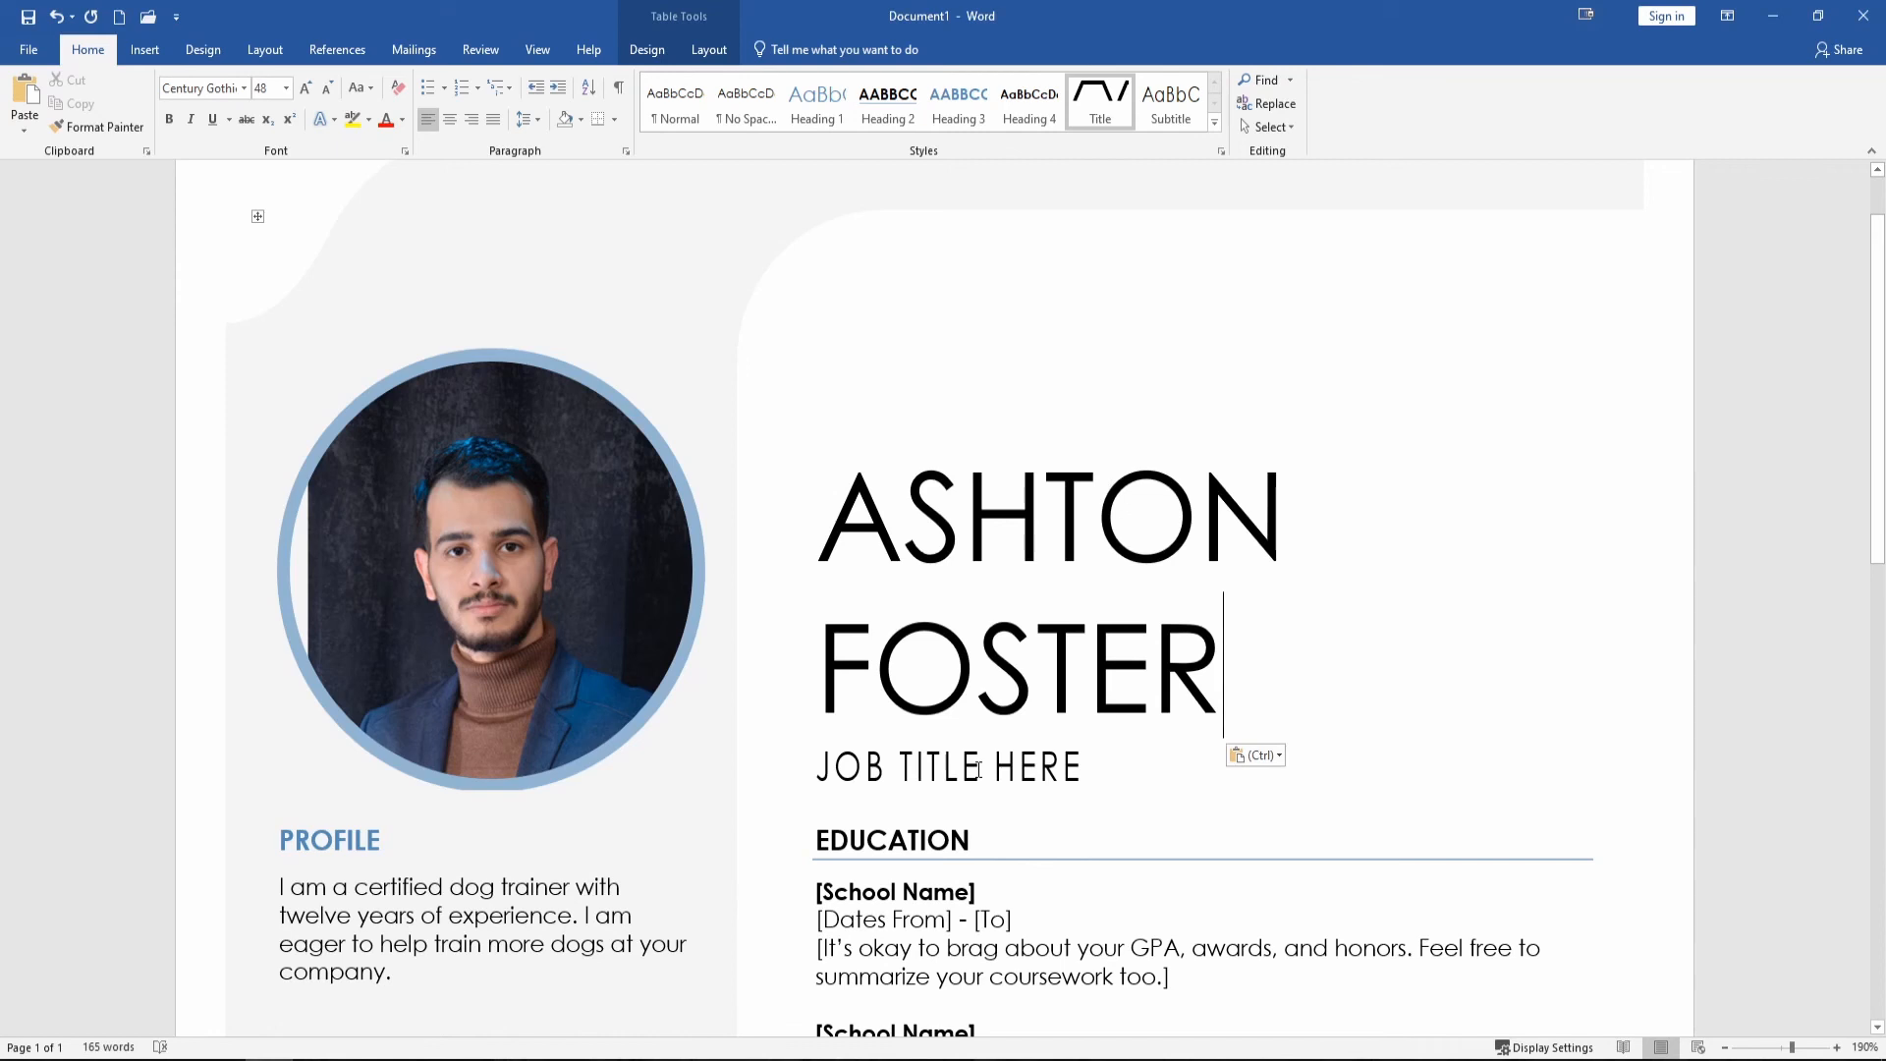
pyautogui.click(986, 770)
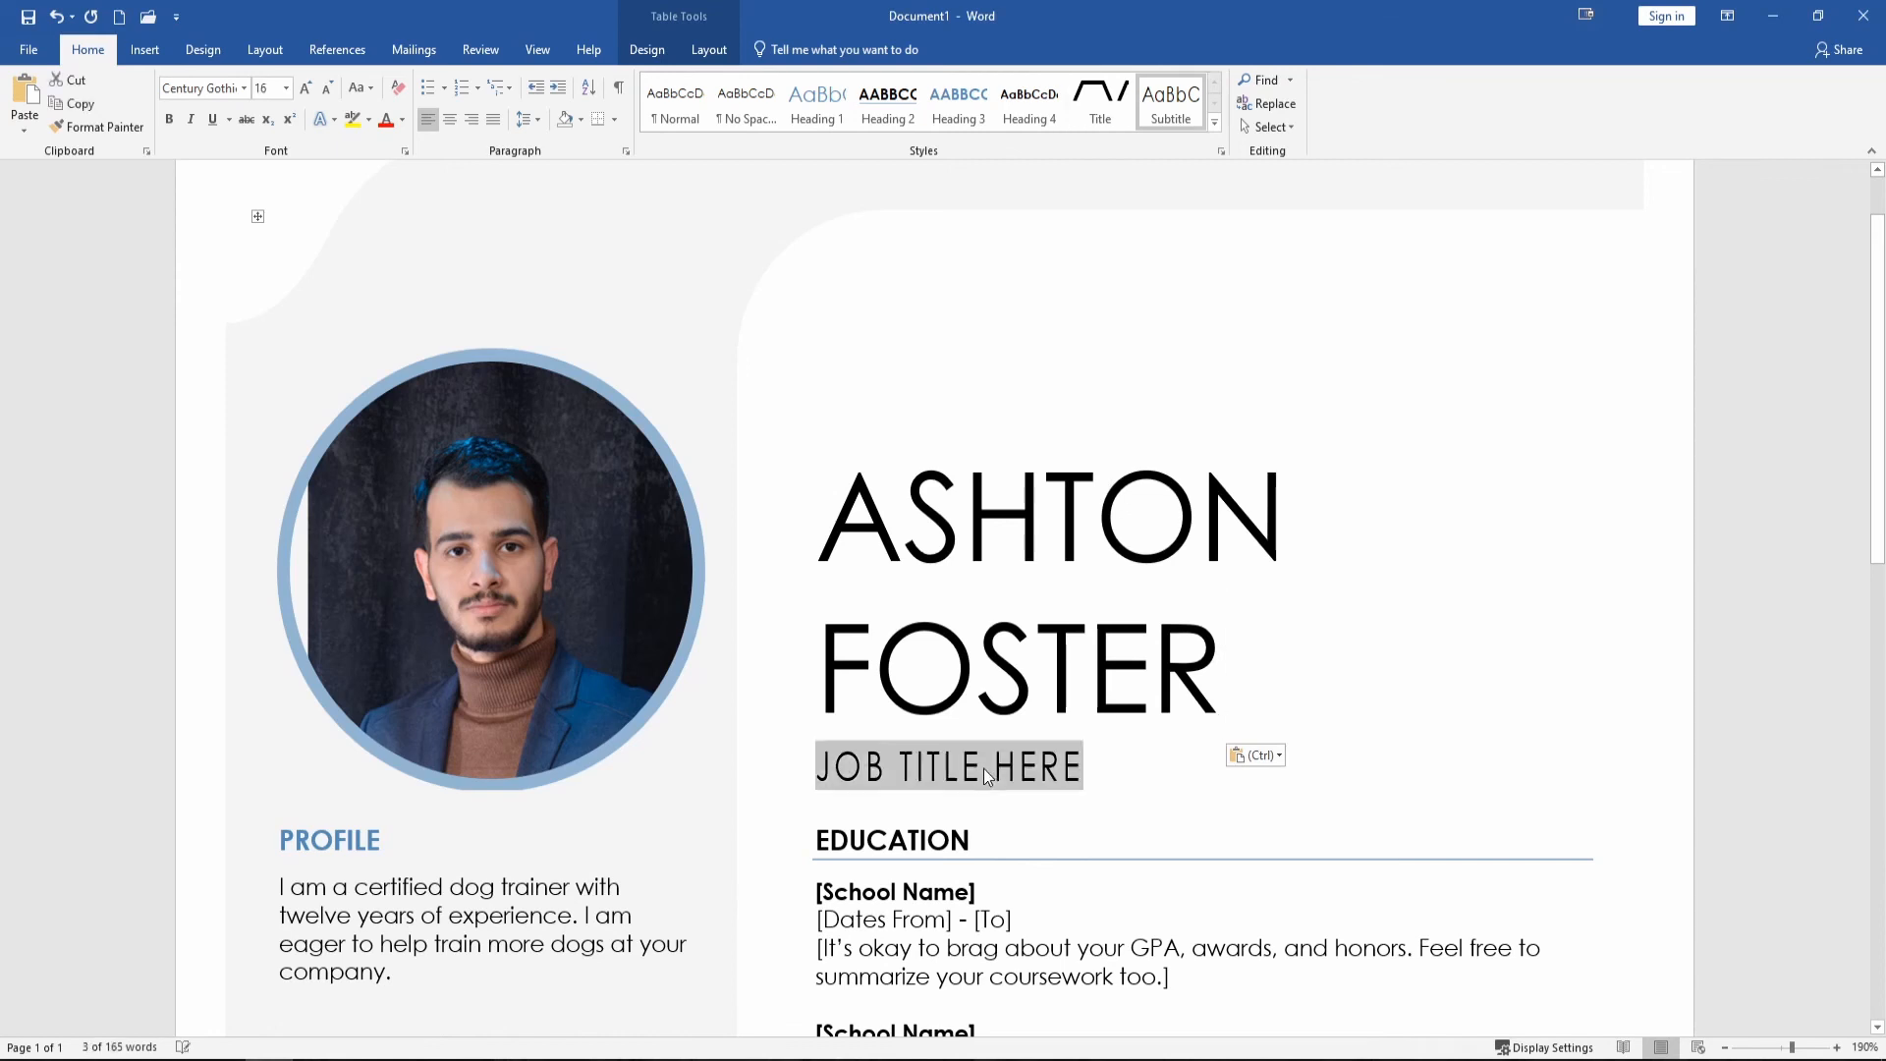
pyautogui.scroll(-3, 1254, 838)
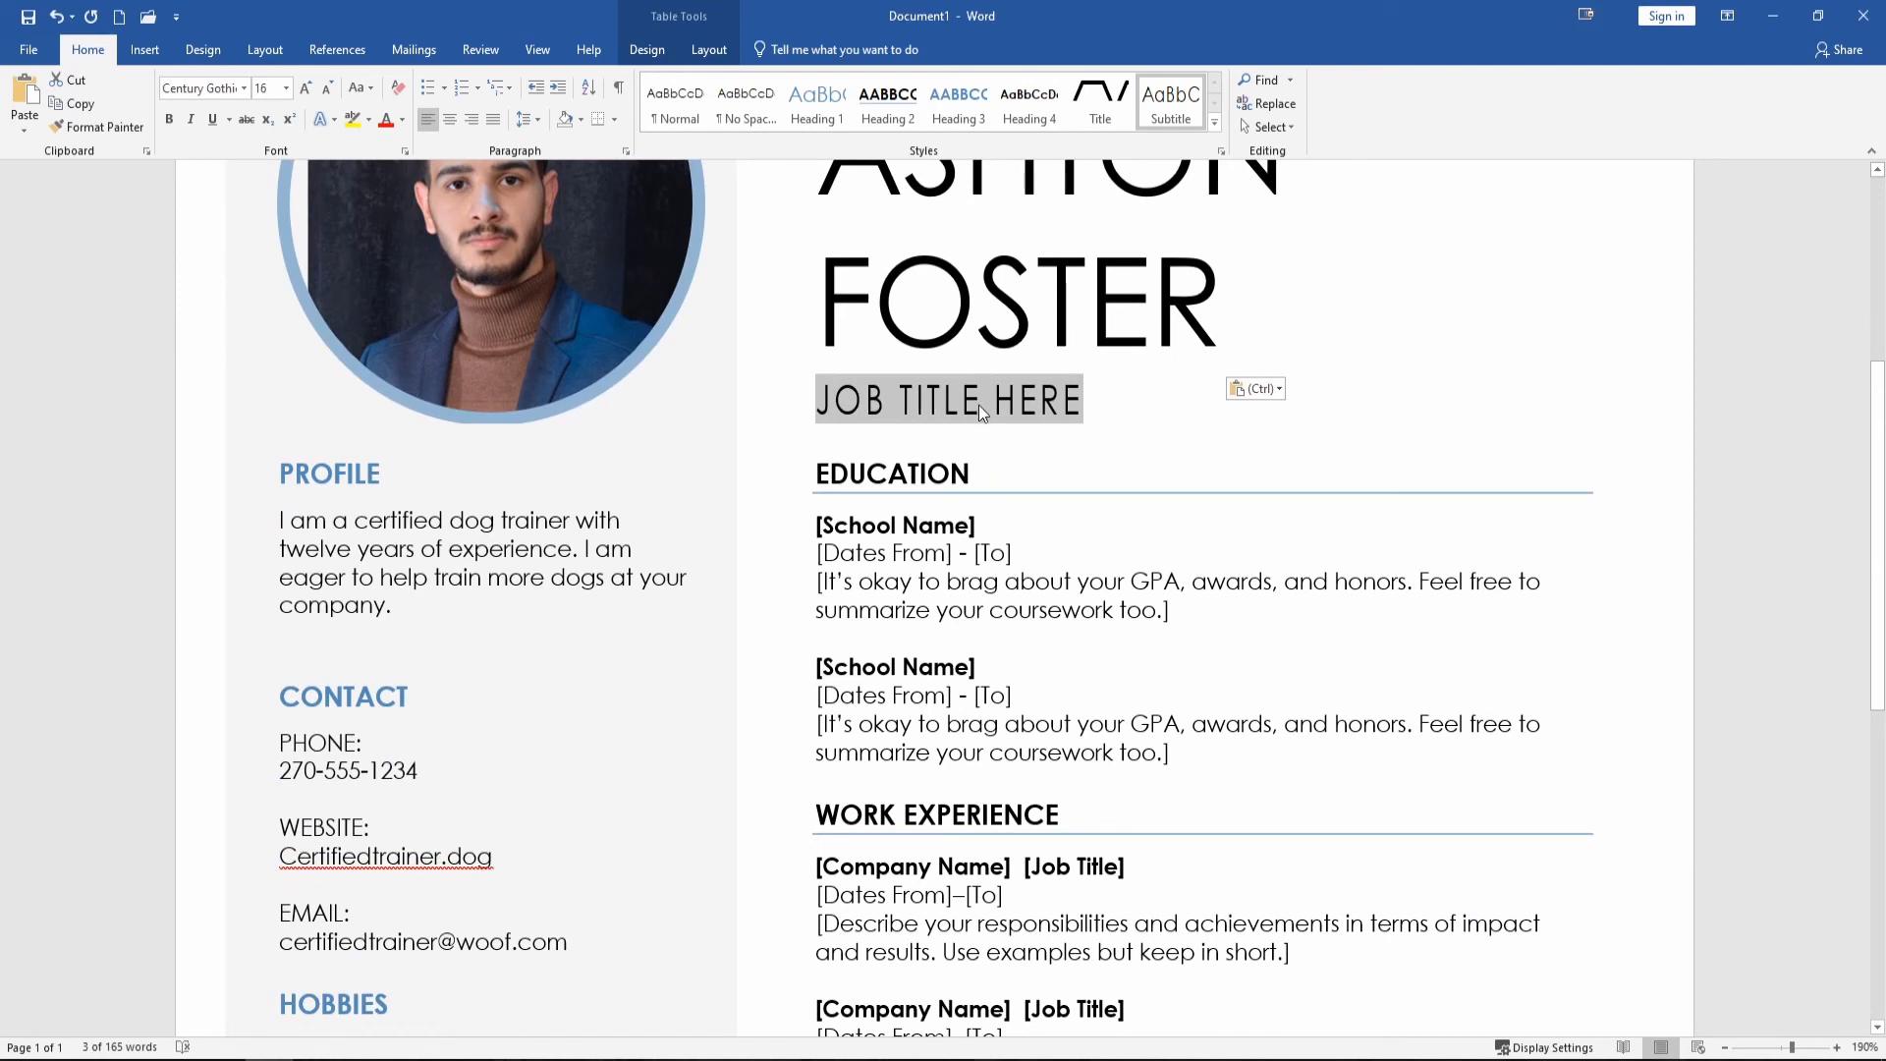
pyautogui.write('C')
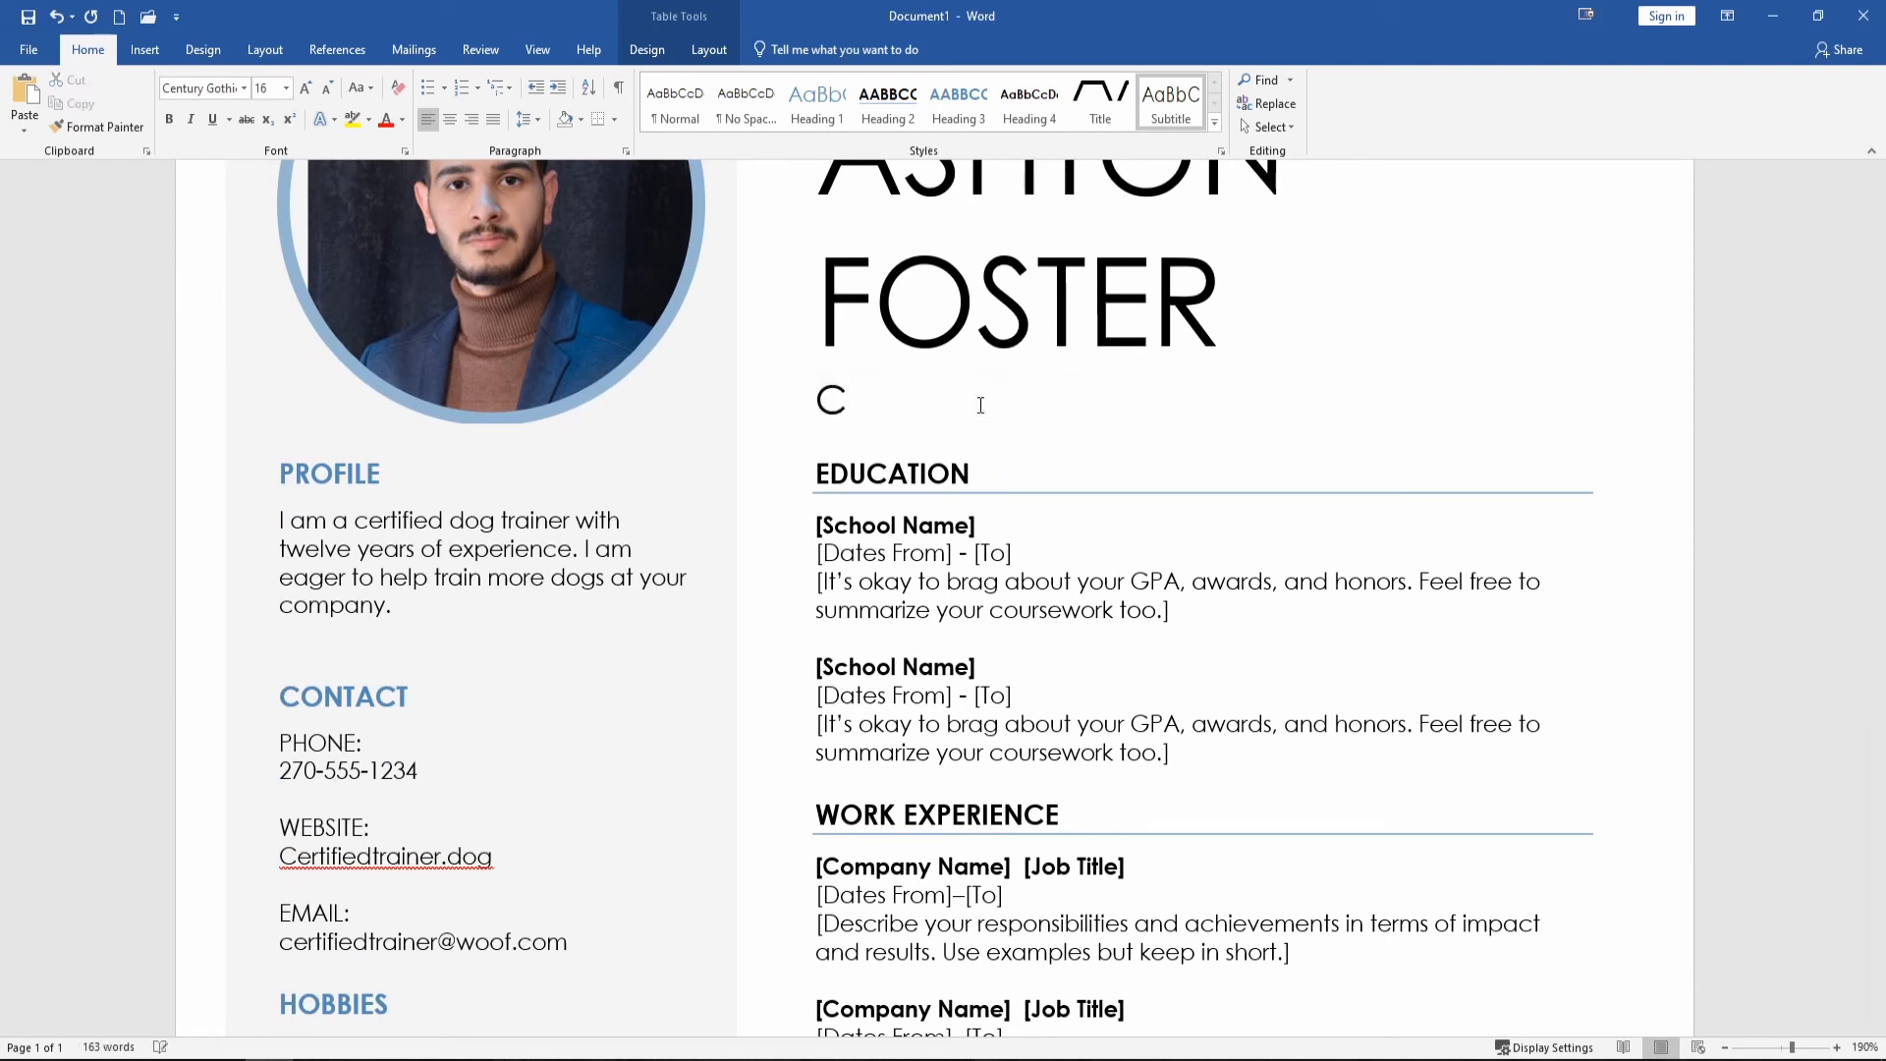
pyautogui.write('ertifed')
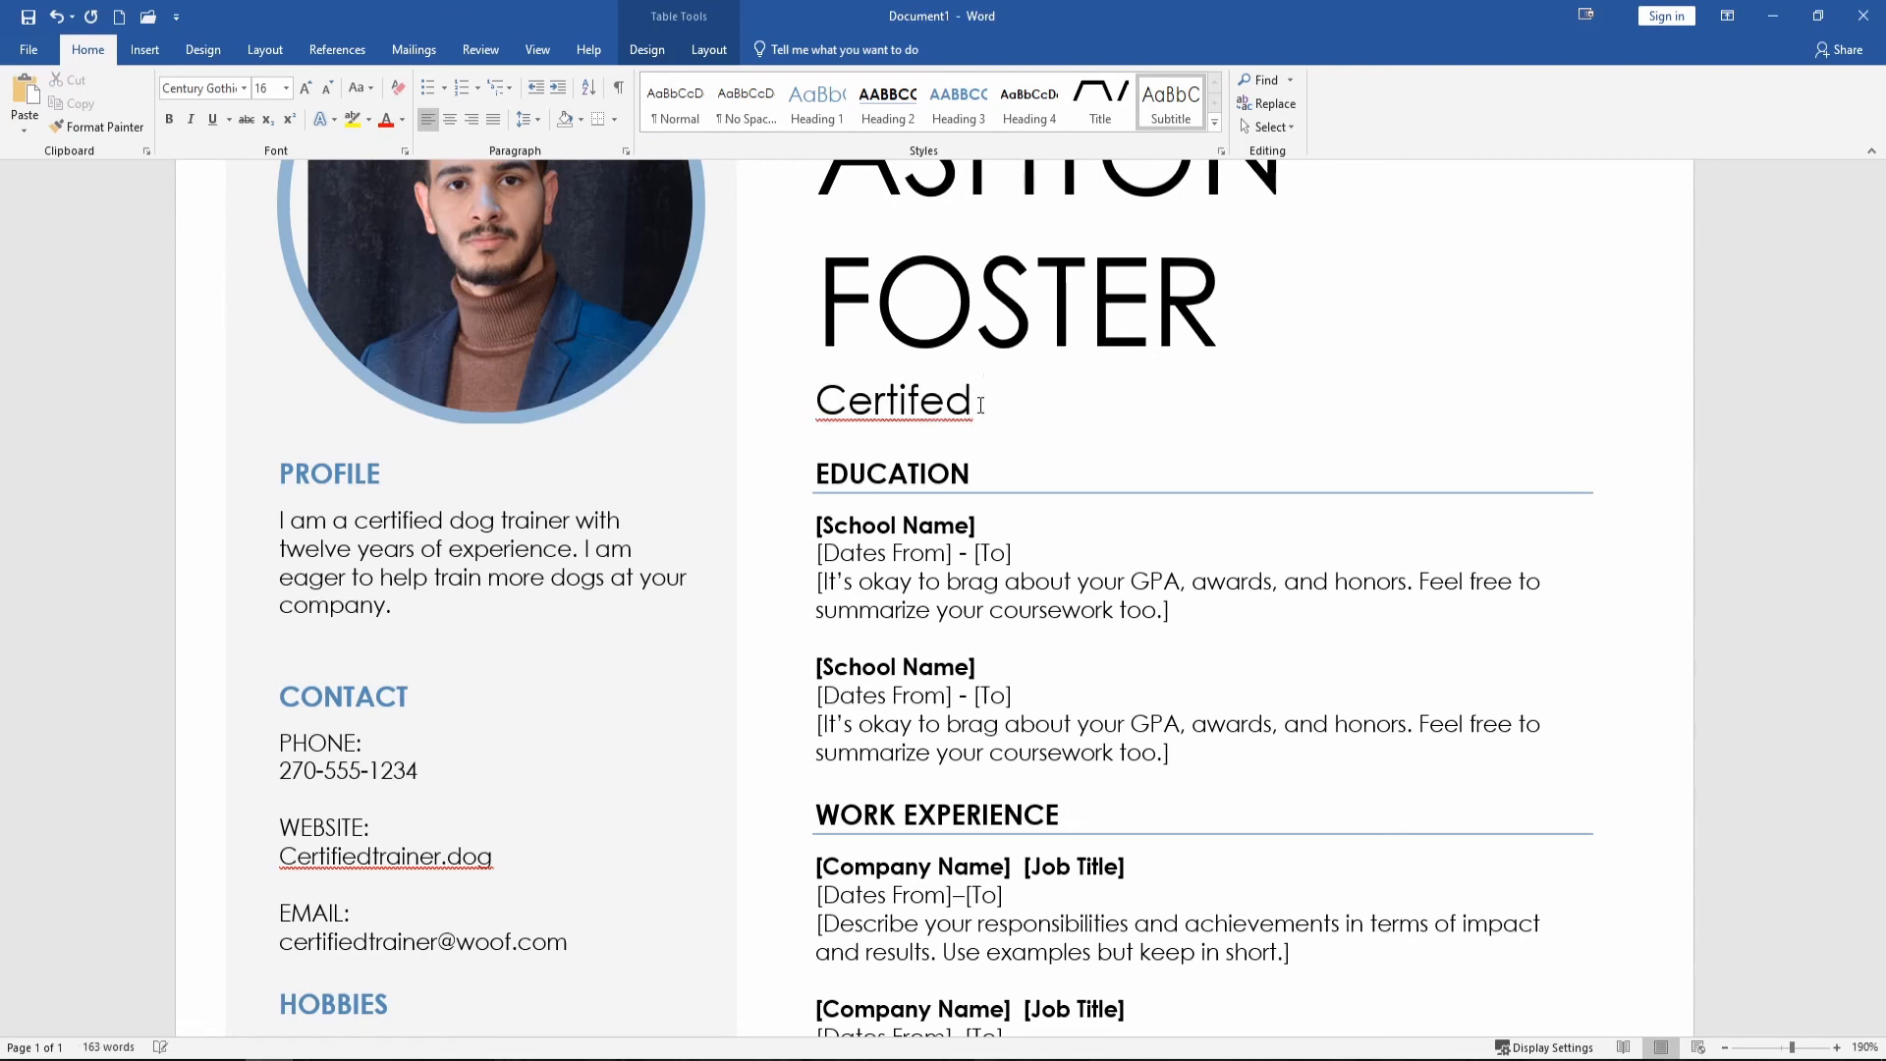
pyautogui.write(' Dog Trainer')
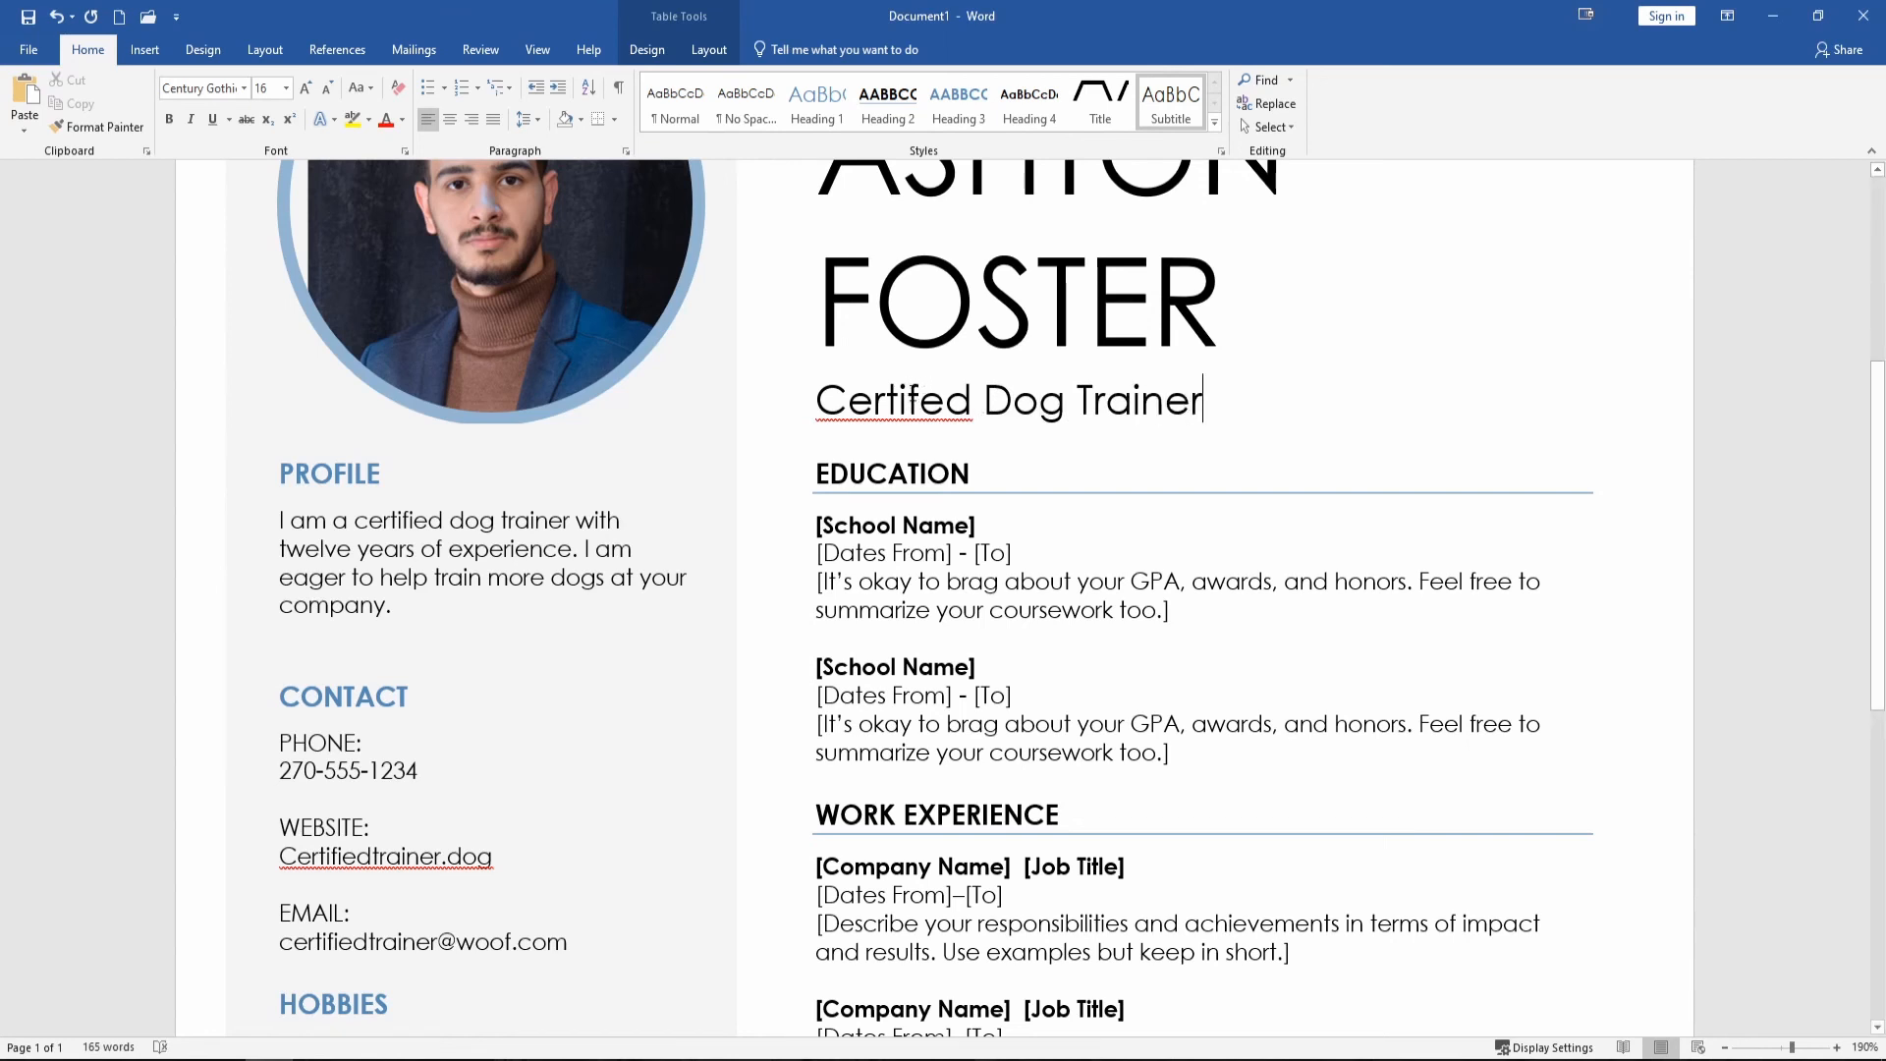
pyautogui.rightClick(883, 402)
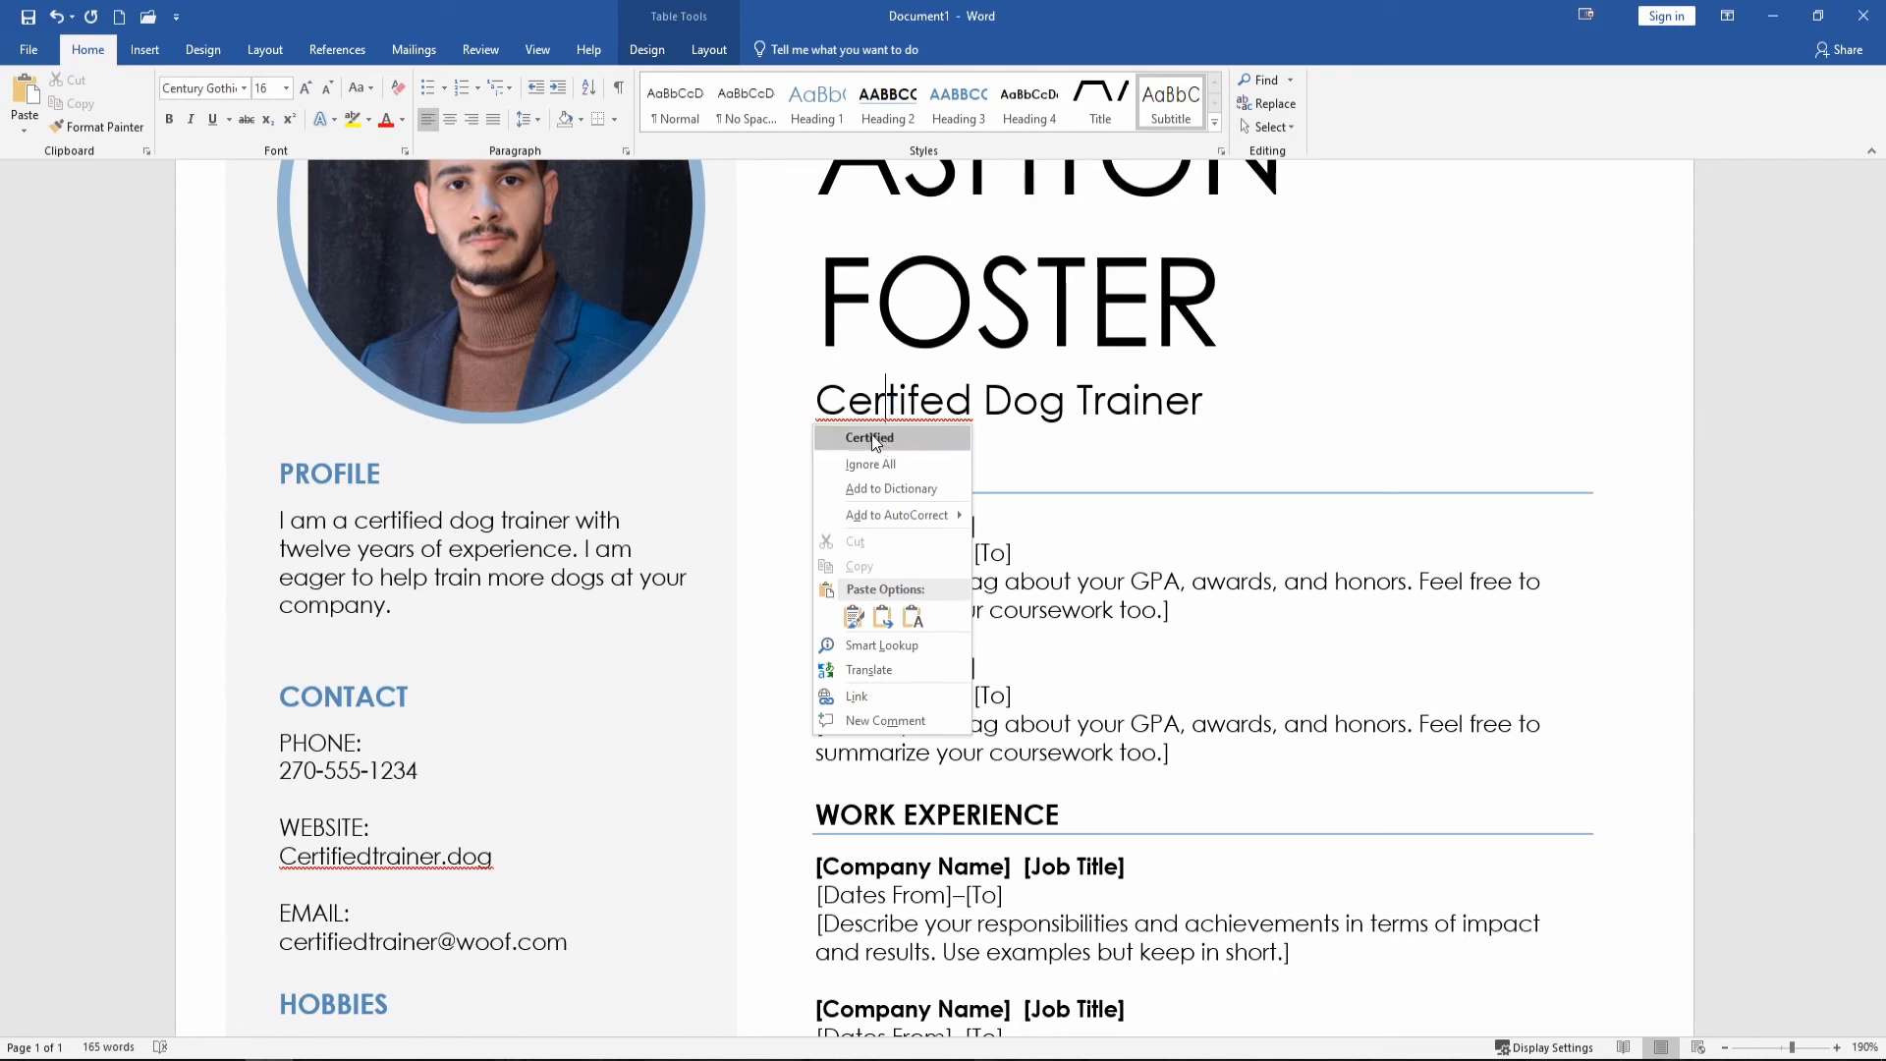
pyautogui.click(869, 438)
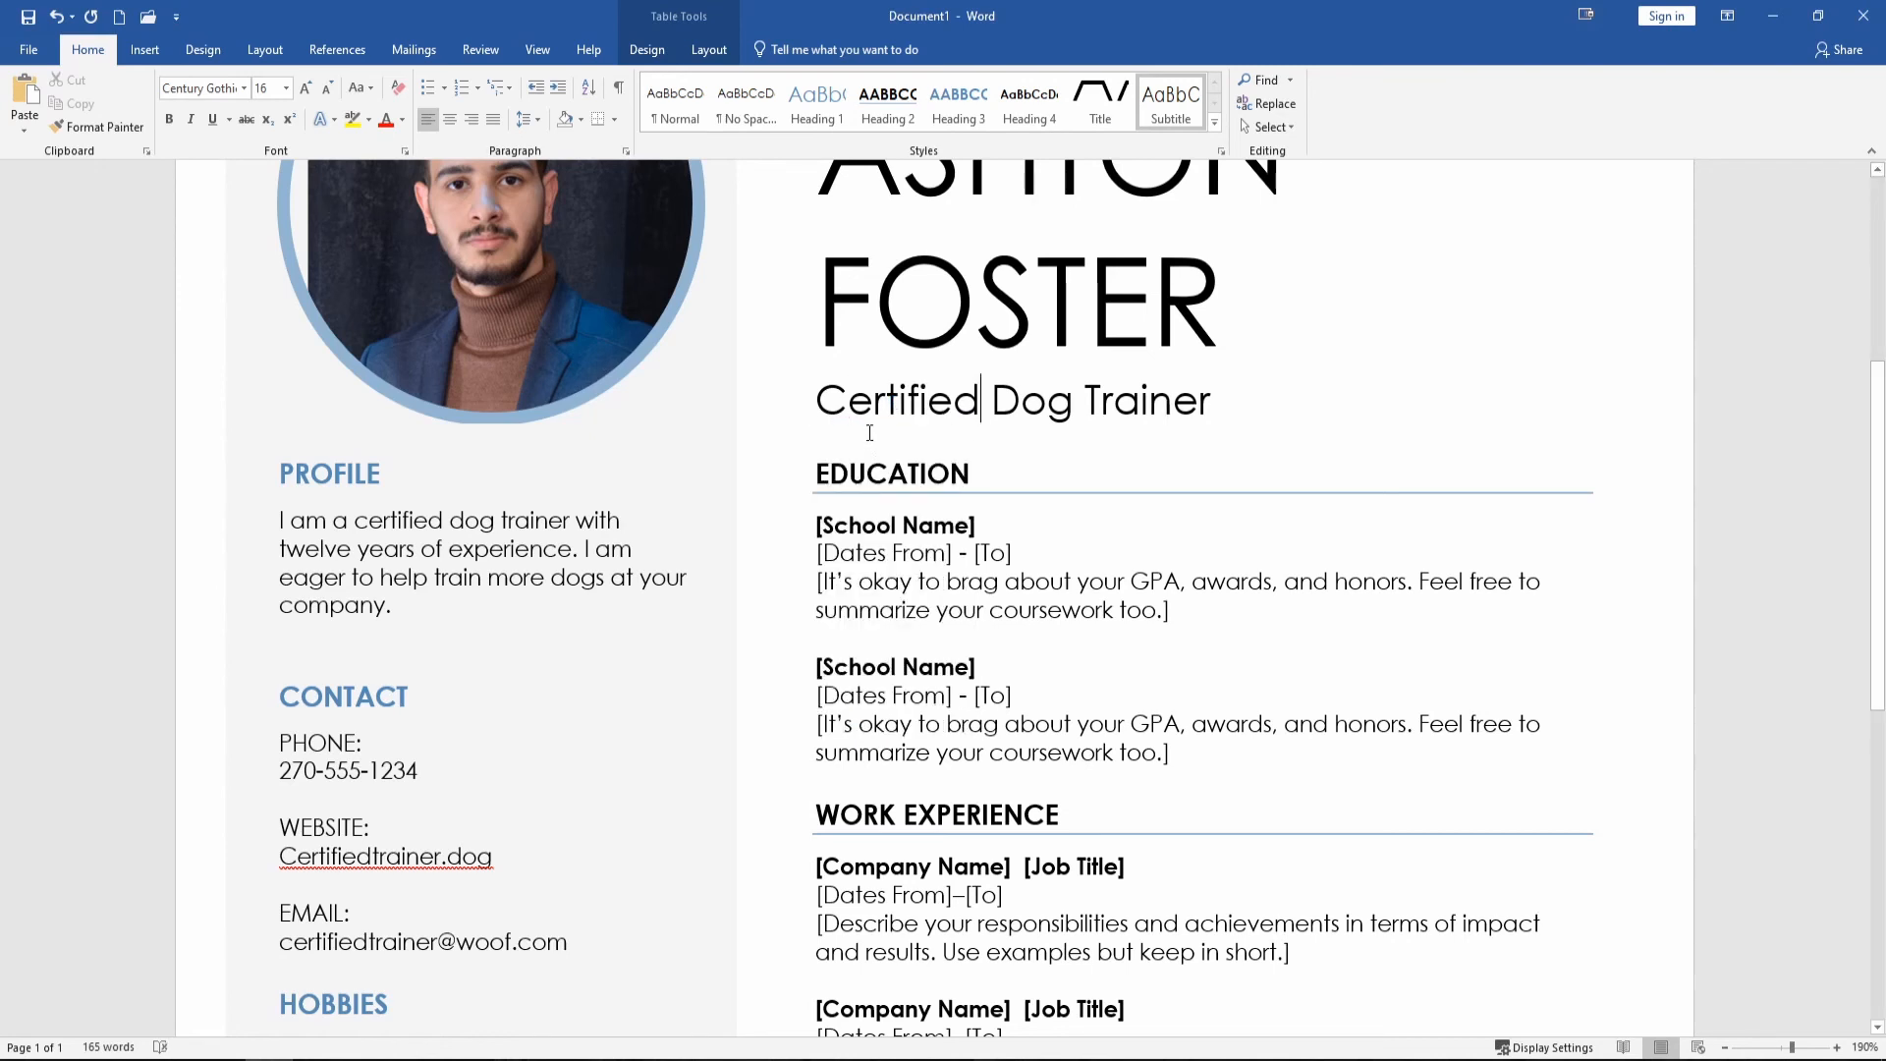
# Scroll down to SKILLS, select the bar chart and show its Chart Filters pane.
pyautogui.scroll(-3, 869, 433)
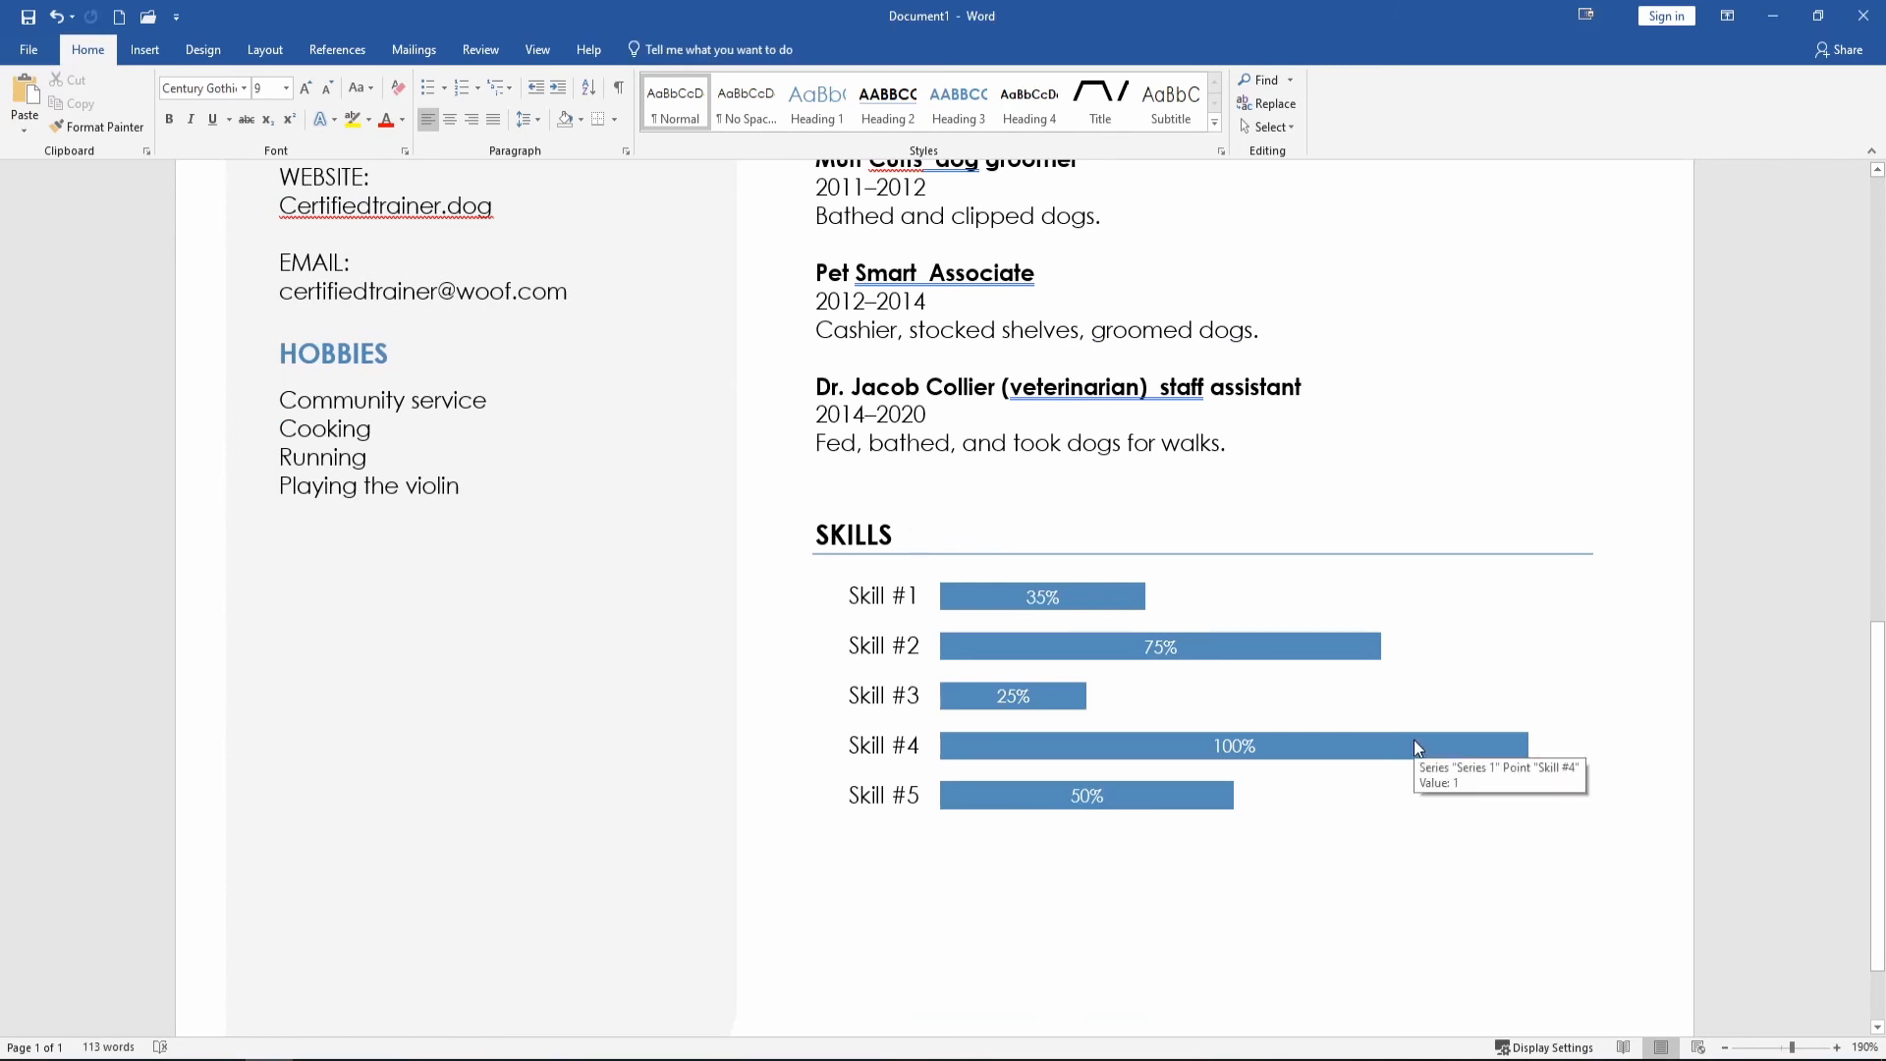
pyautogui.click(1371, 739)
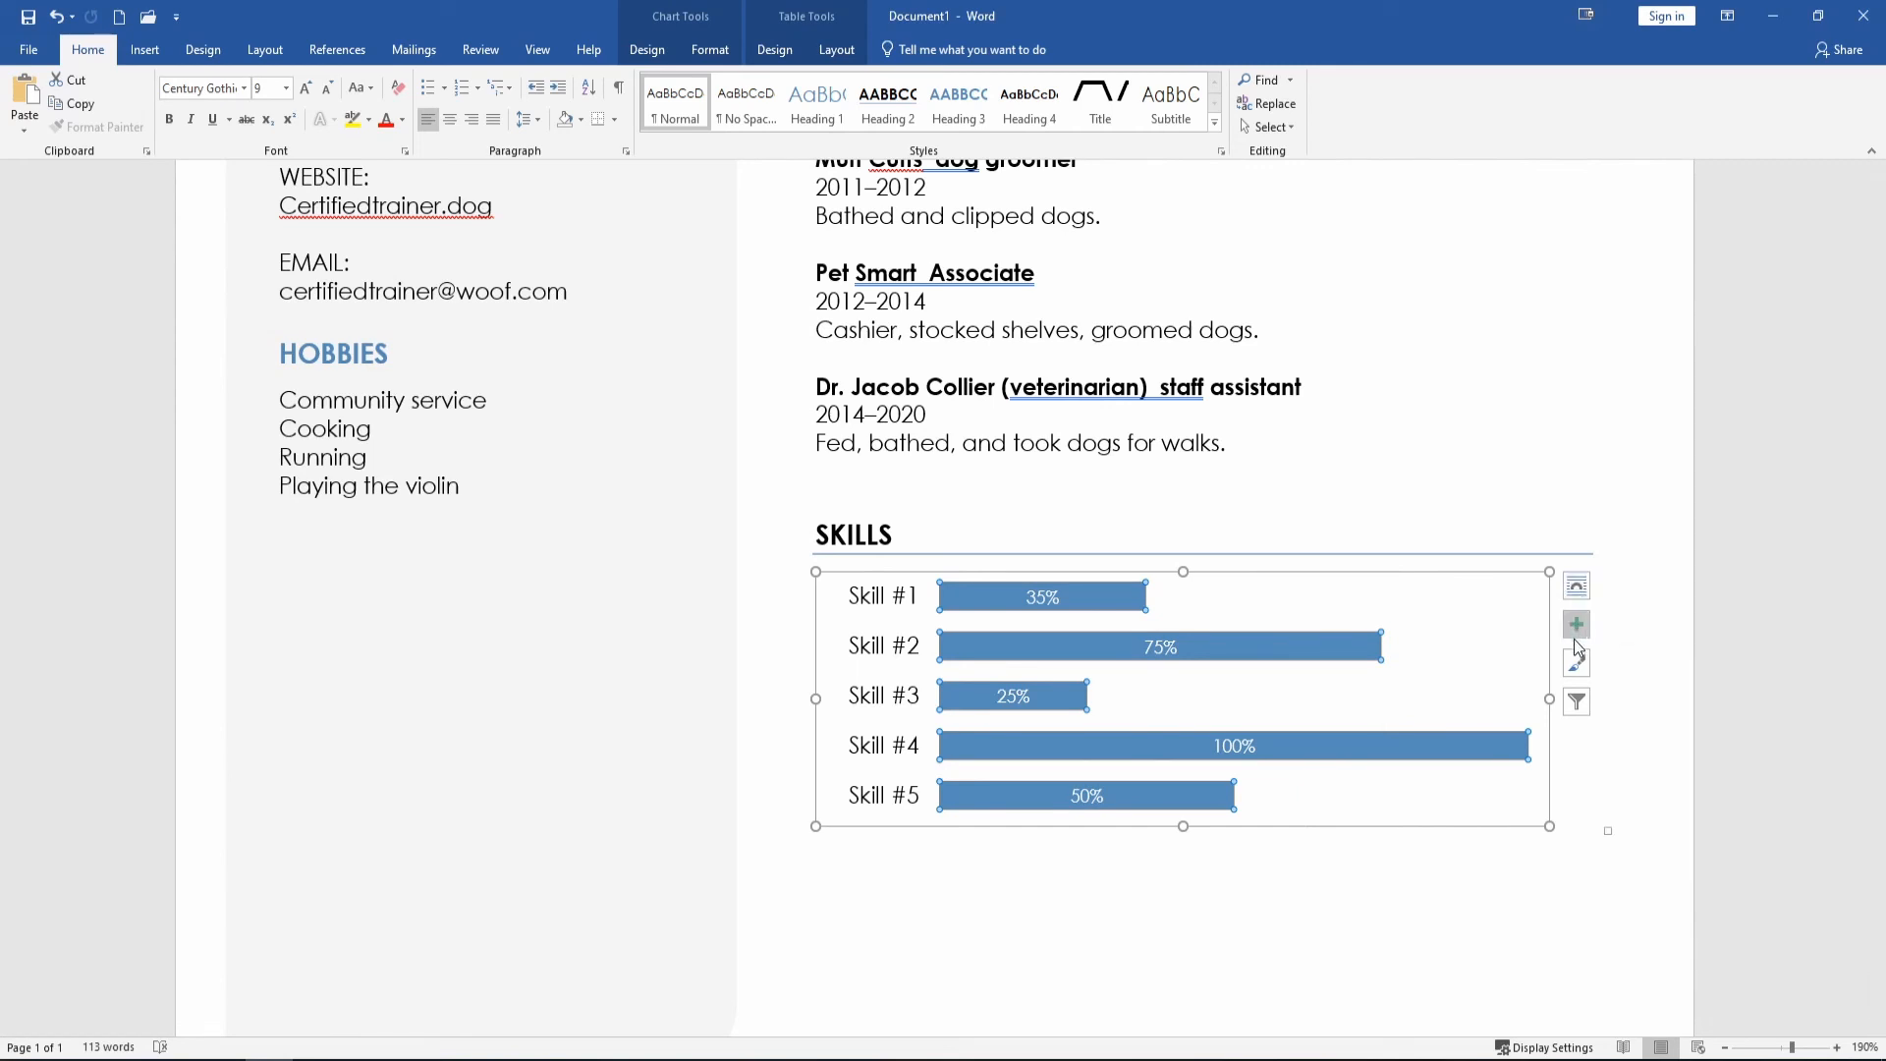
pyautogui.click(1578, 705)
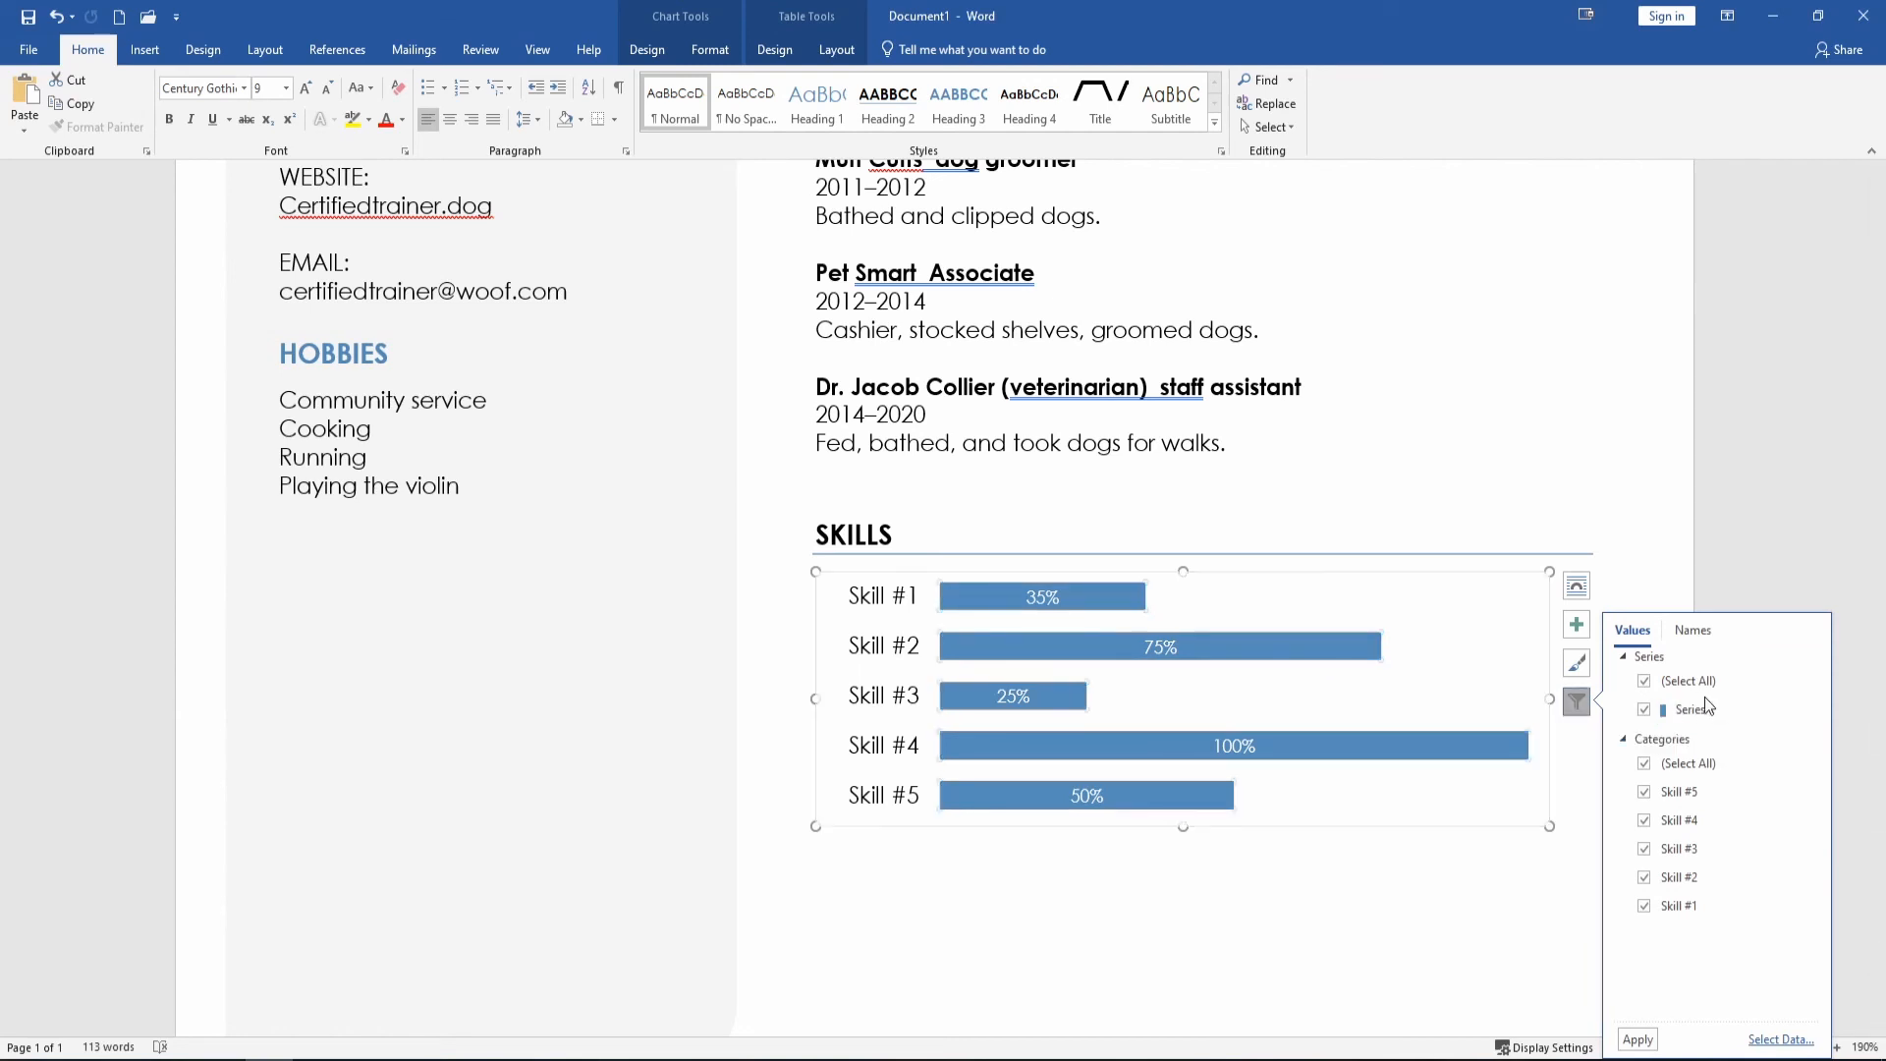
# Open the chart's data sheet via Select Data, arrange its windows, and cancel the Select Data Source dialog.
pyautogui.click(1780, 1043)
pyautogui.moveTo(1721, 744); pyautogui.dragTo(1293, 442)
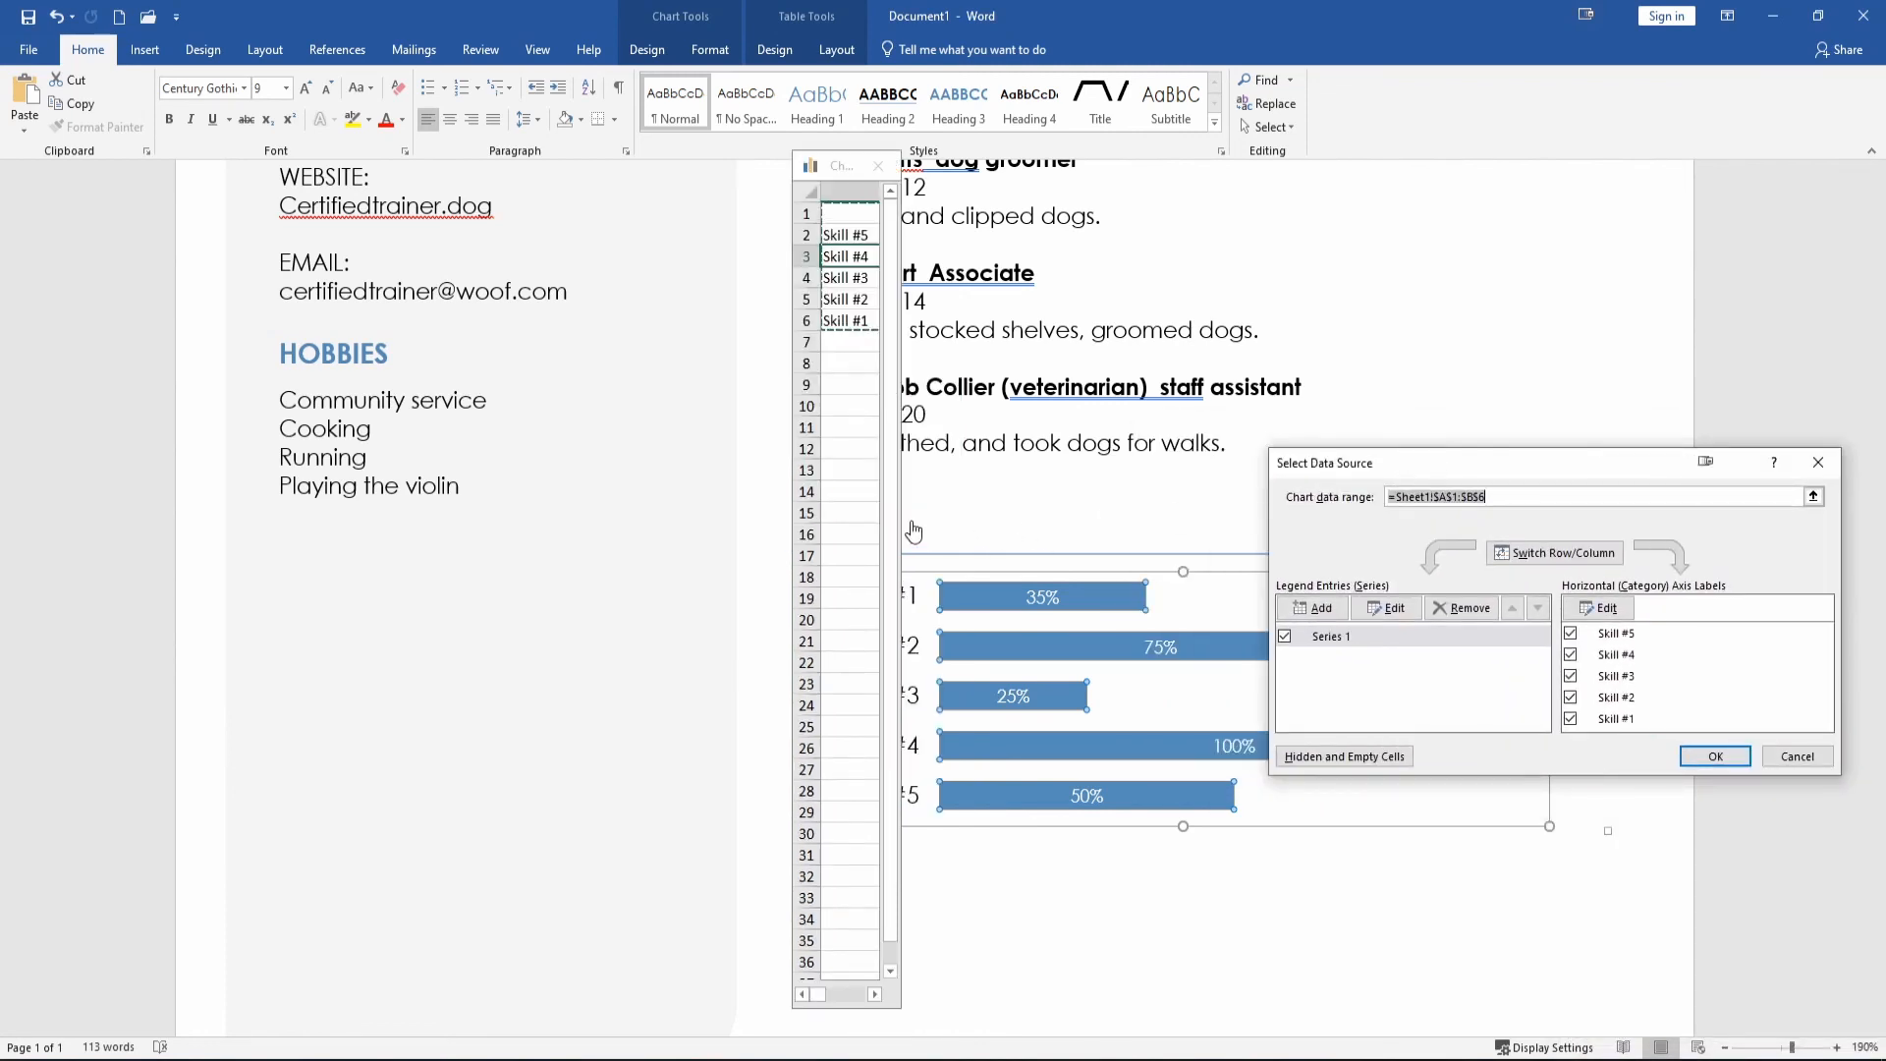
pyautogui.moveTo(899, 532); pyautogui.dragTo(1144, 532)
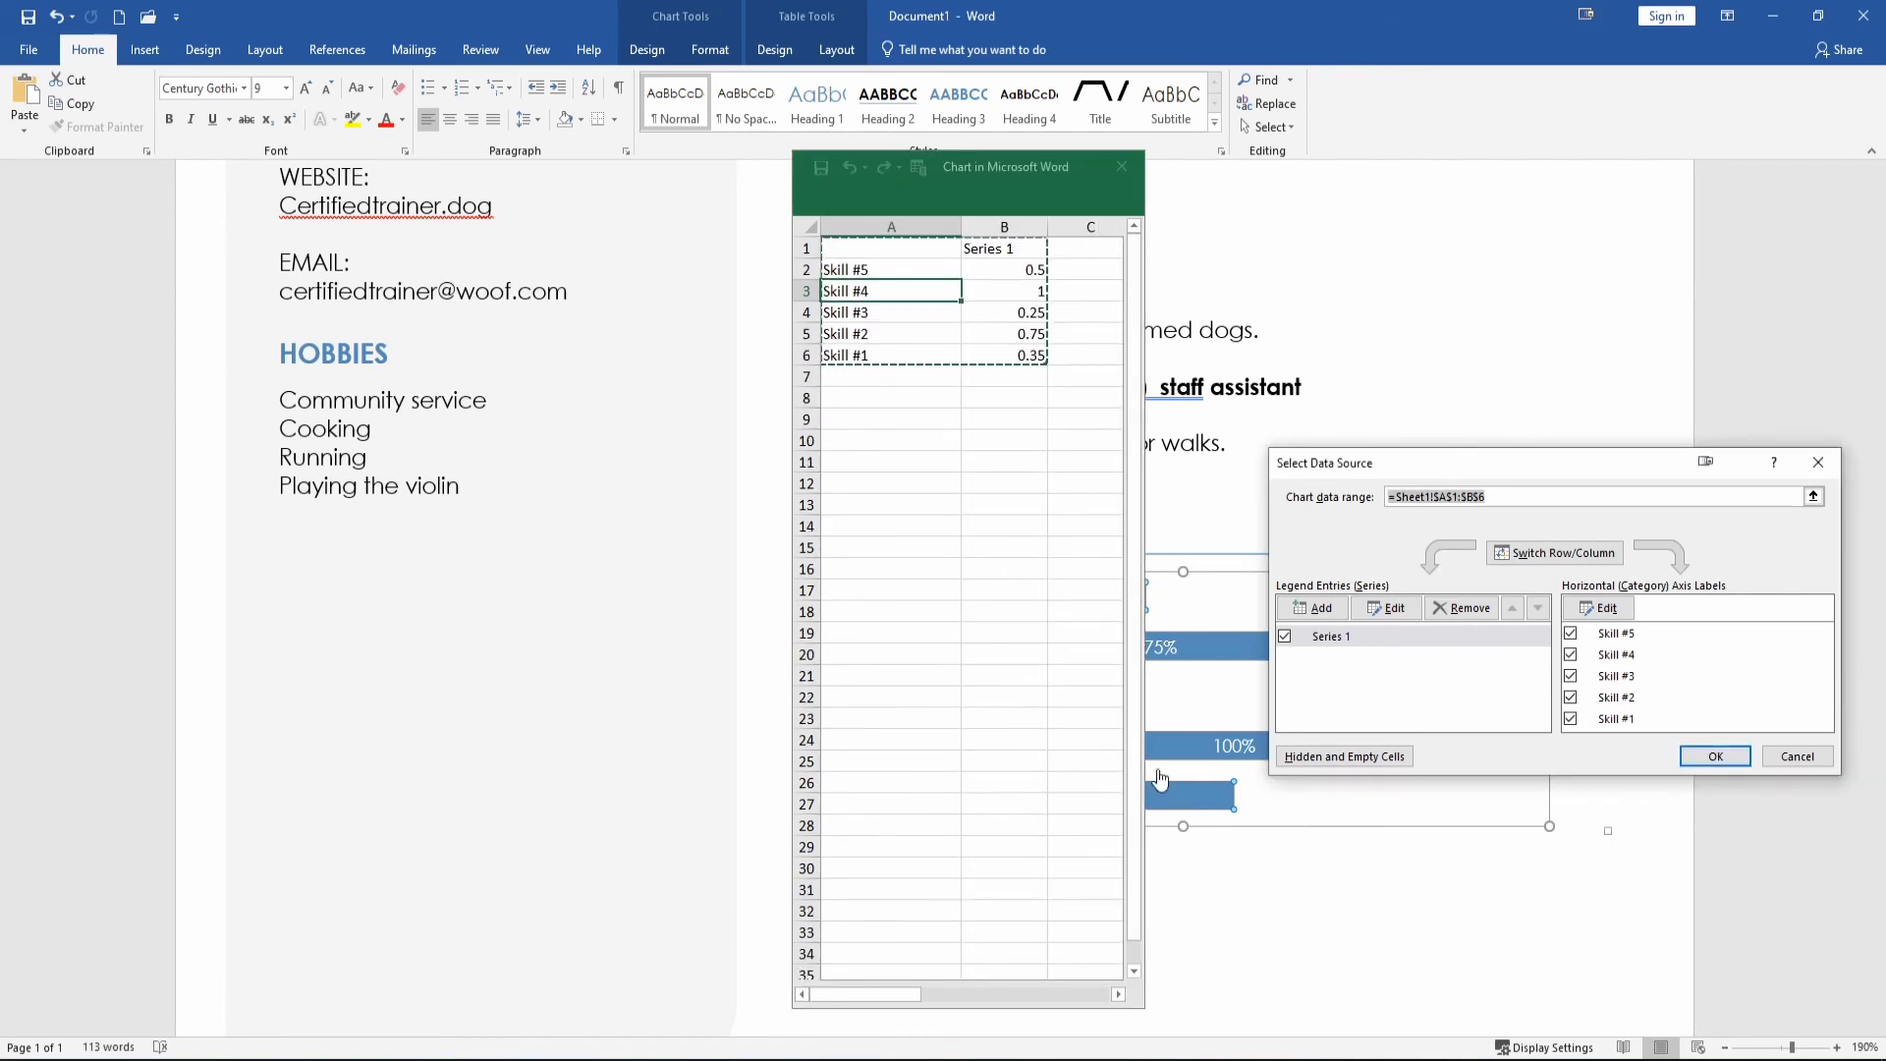
pyautogui.moveTo(1142, 1006); pyautogui.dragTo(1111, 479)
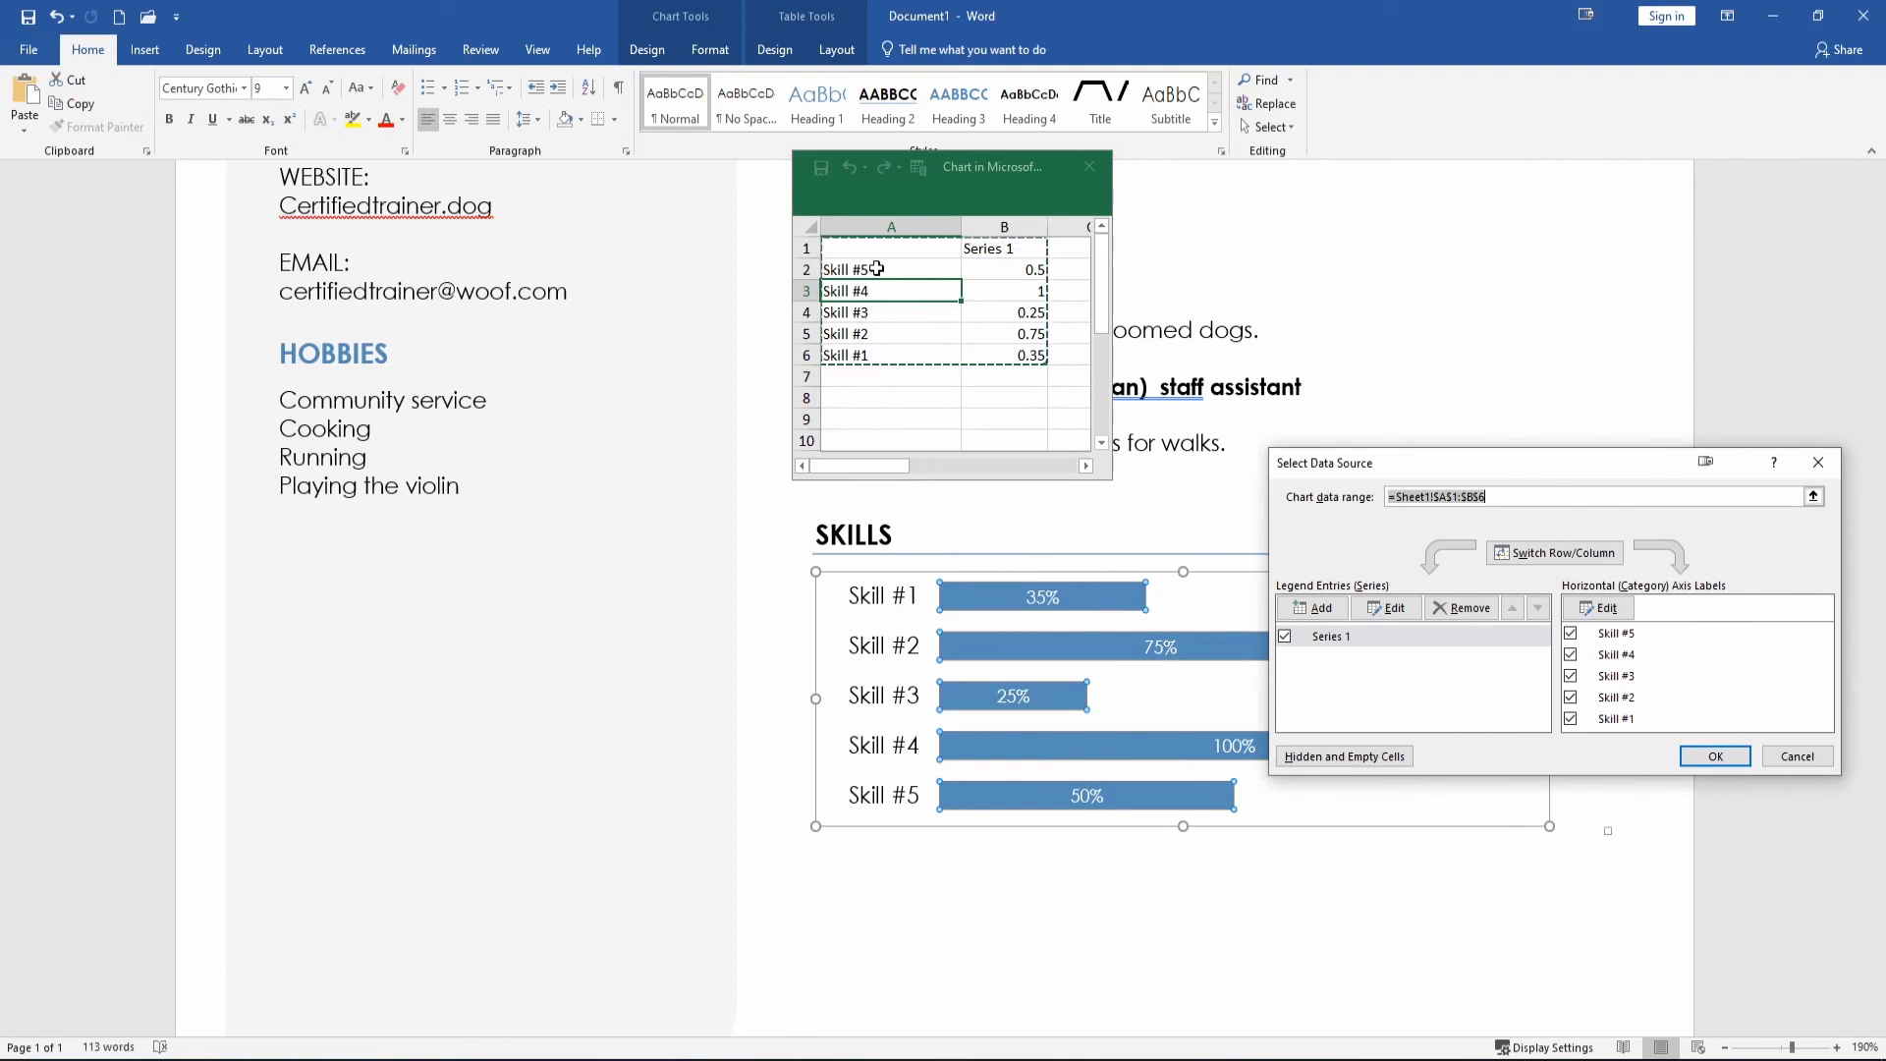
pyautogui.click(863, 354)
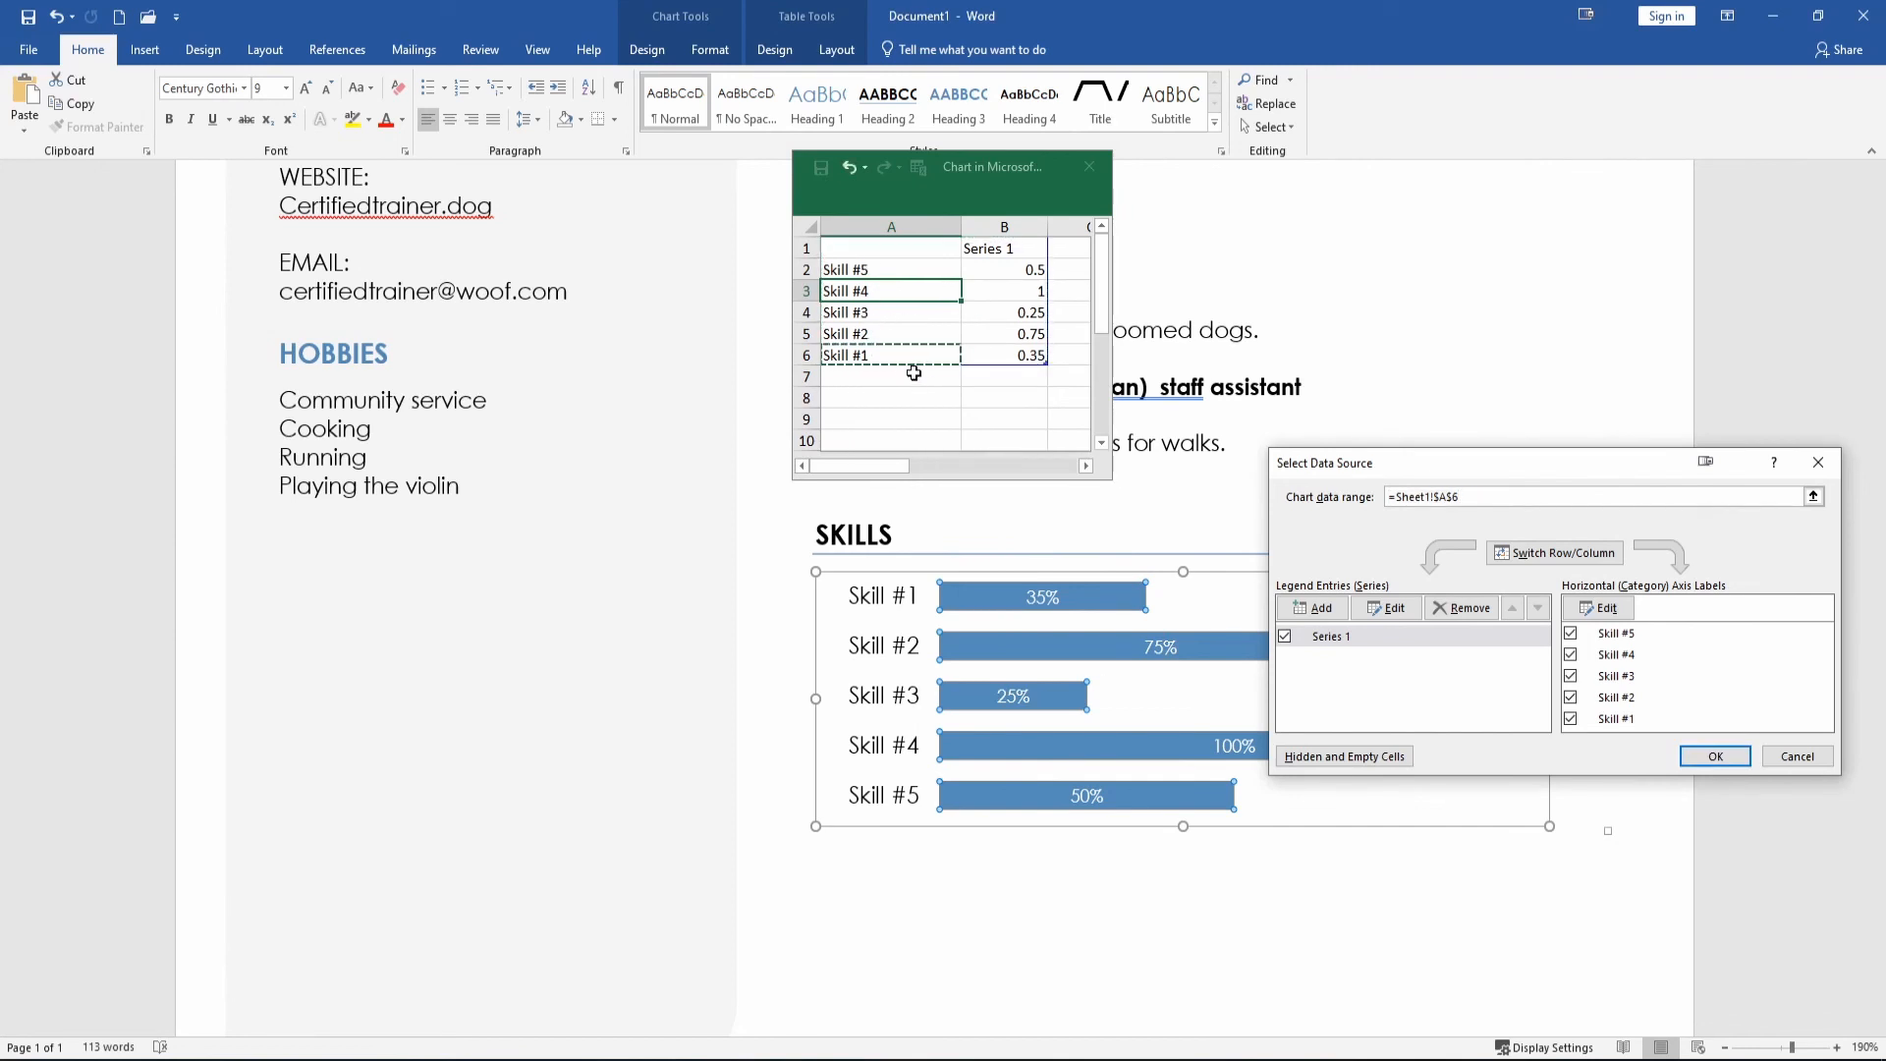
pyautogui.write('+')
pyautogui.click(861, 359)
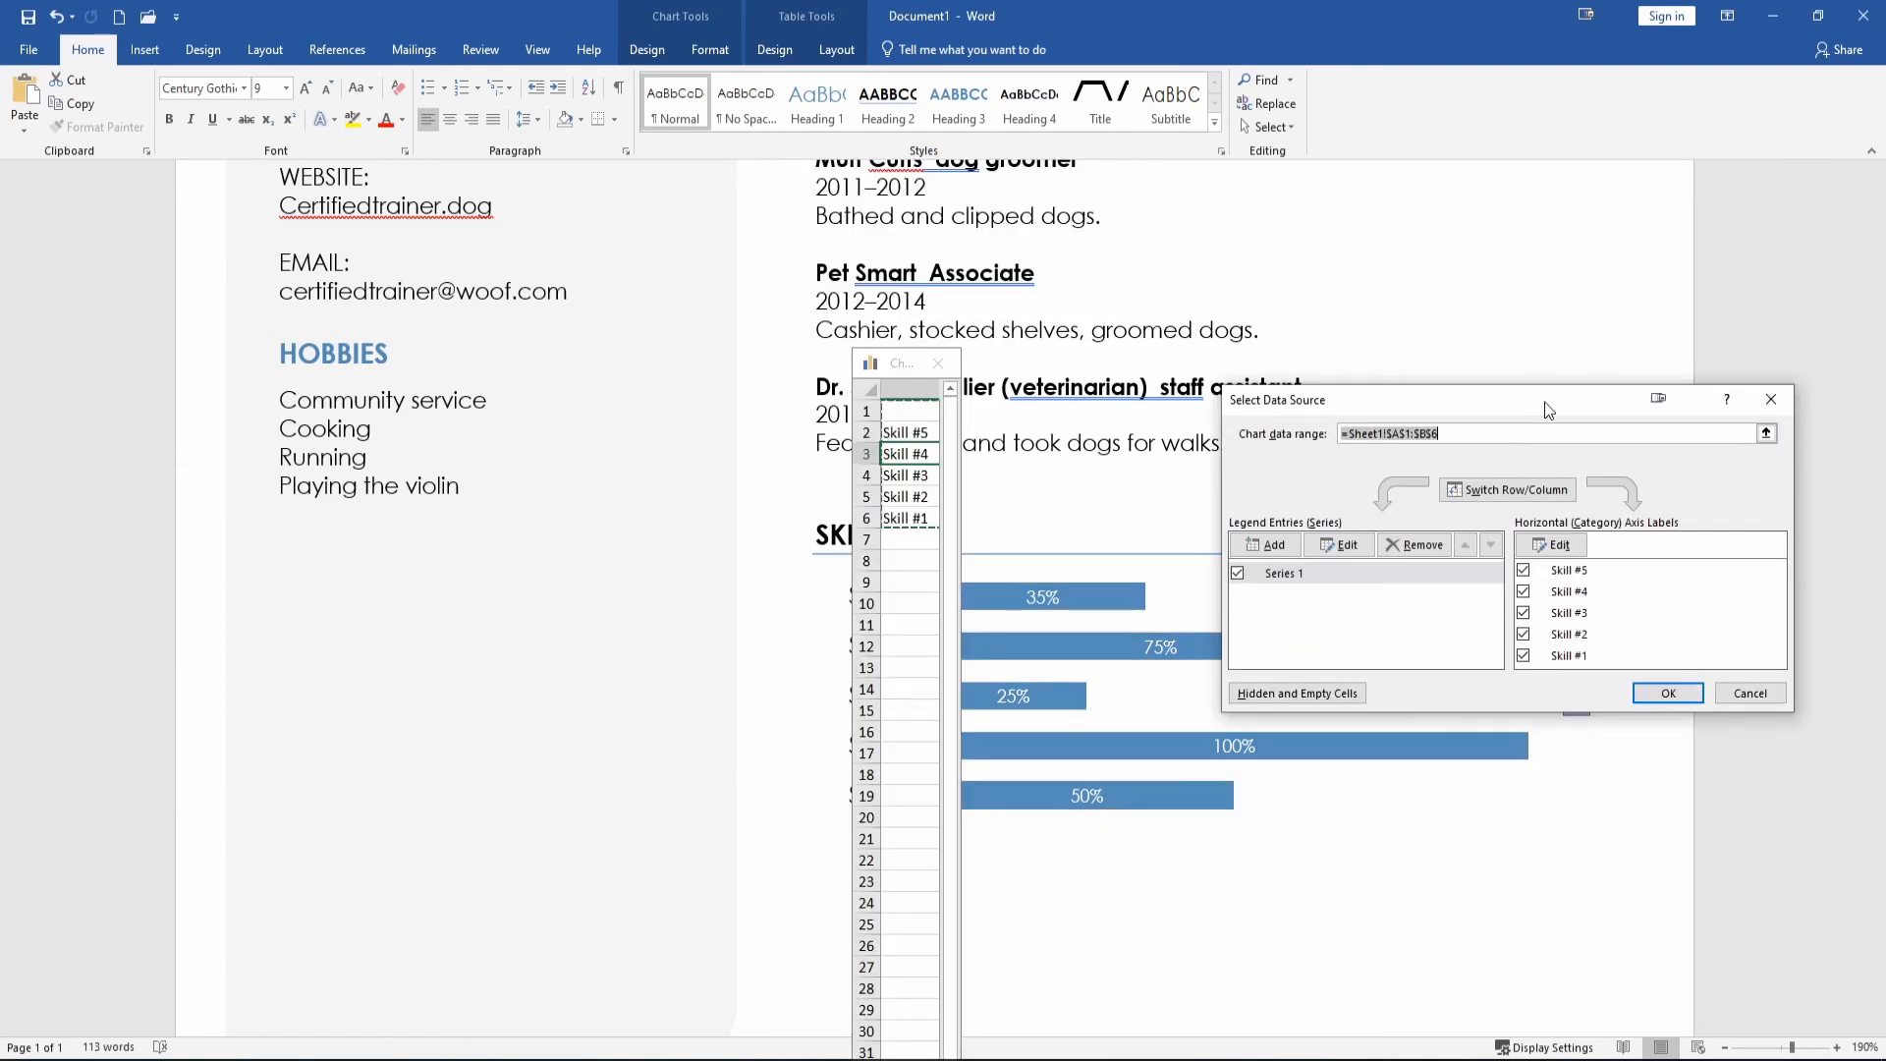
pyautogui.click(1748, 694)
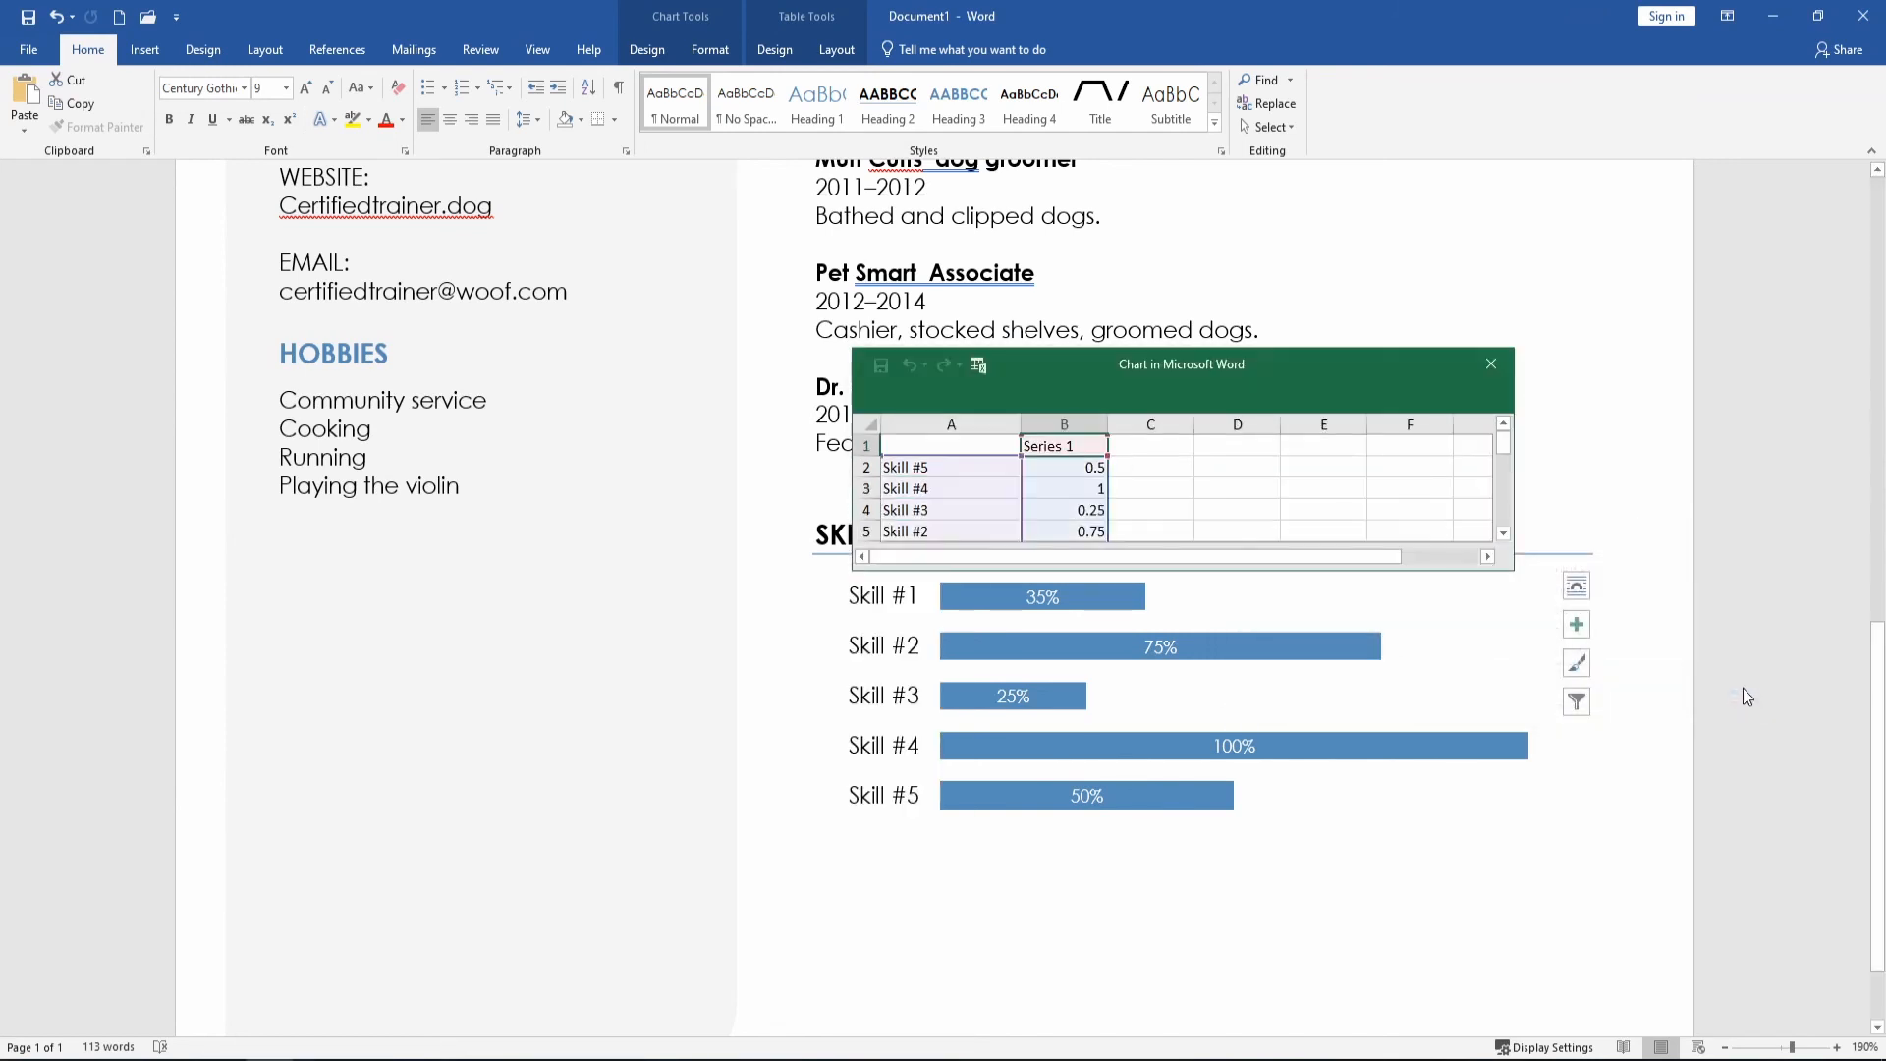
# Reselect the Skills chart and enlarge its data sheet window.
pyautogui.click(1515, 576)
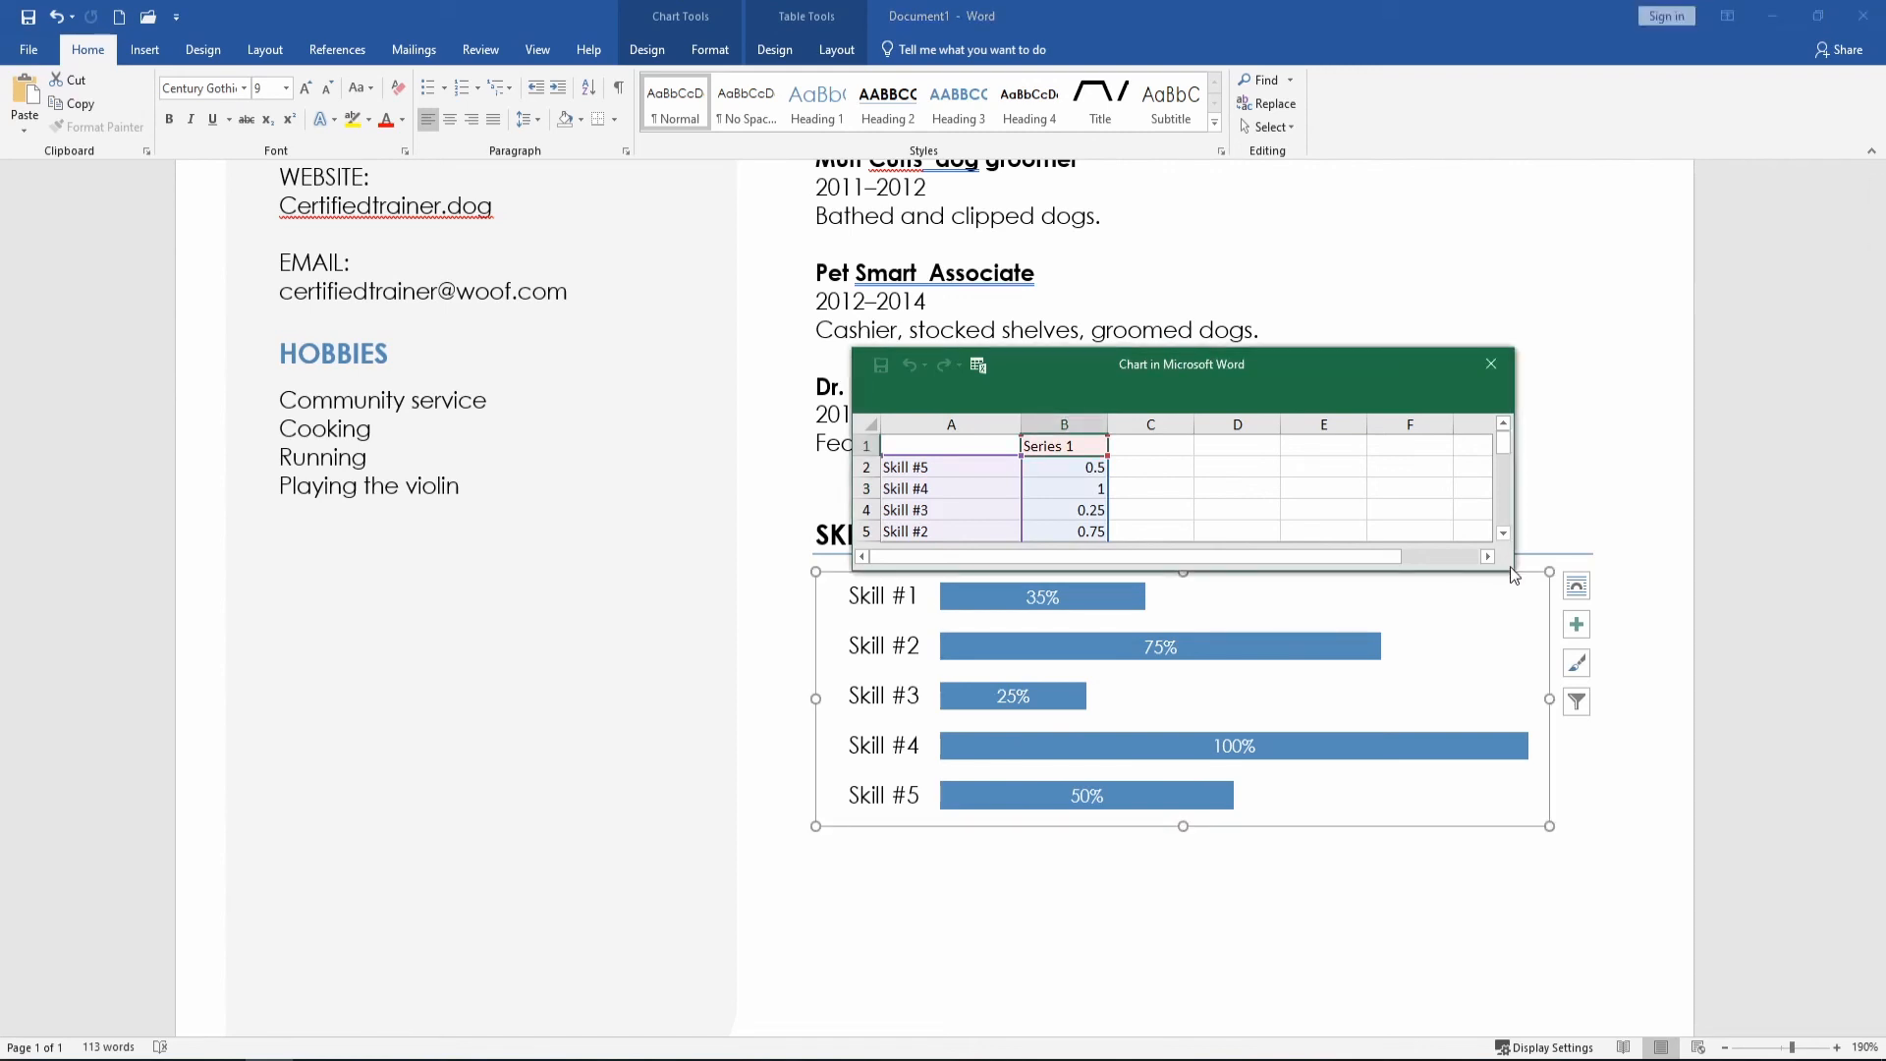
pyautogui.moveTo(1511, 566); pyautogui.dragTo(1571, 725)
pyautogui.moveTo(1197, 594); pyautogui.dragTo(1112, 589)
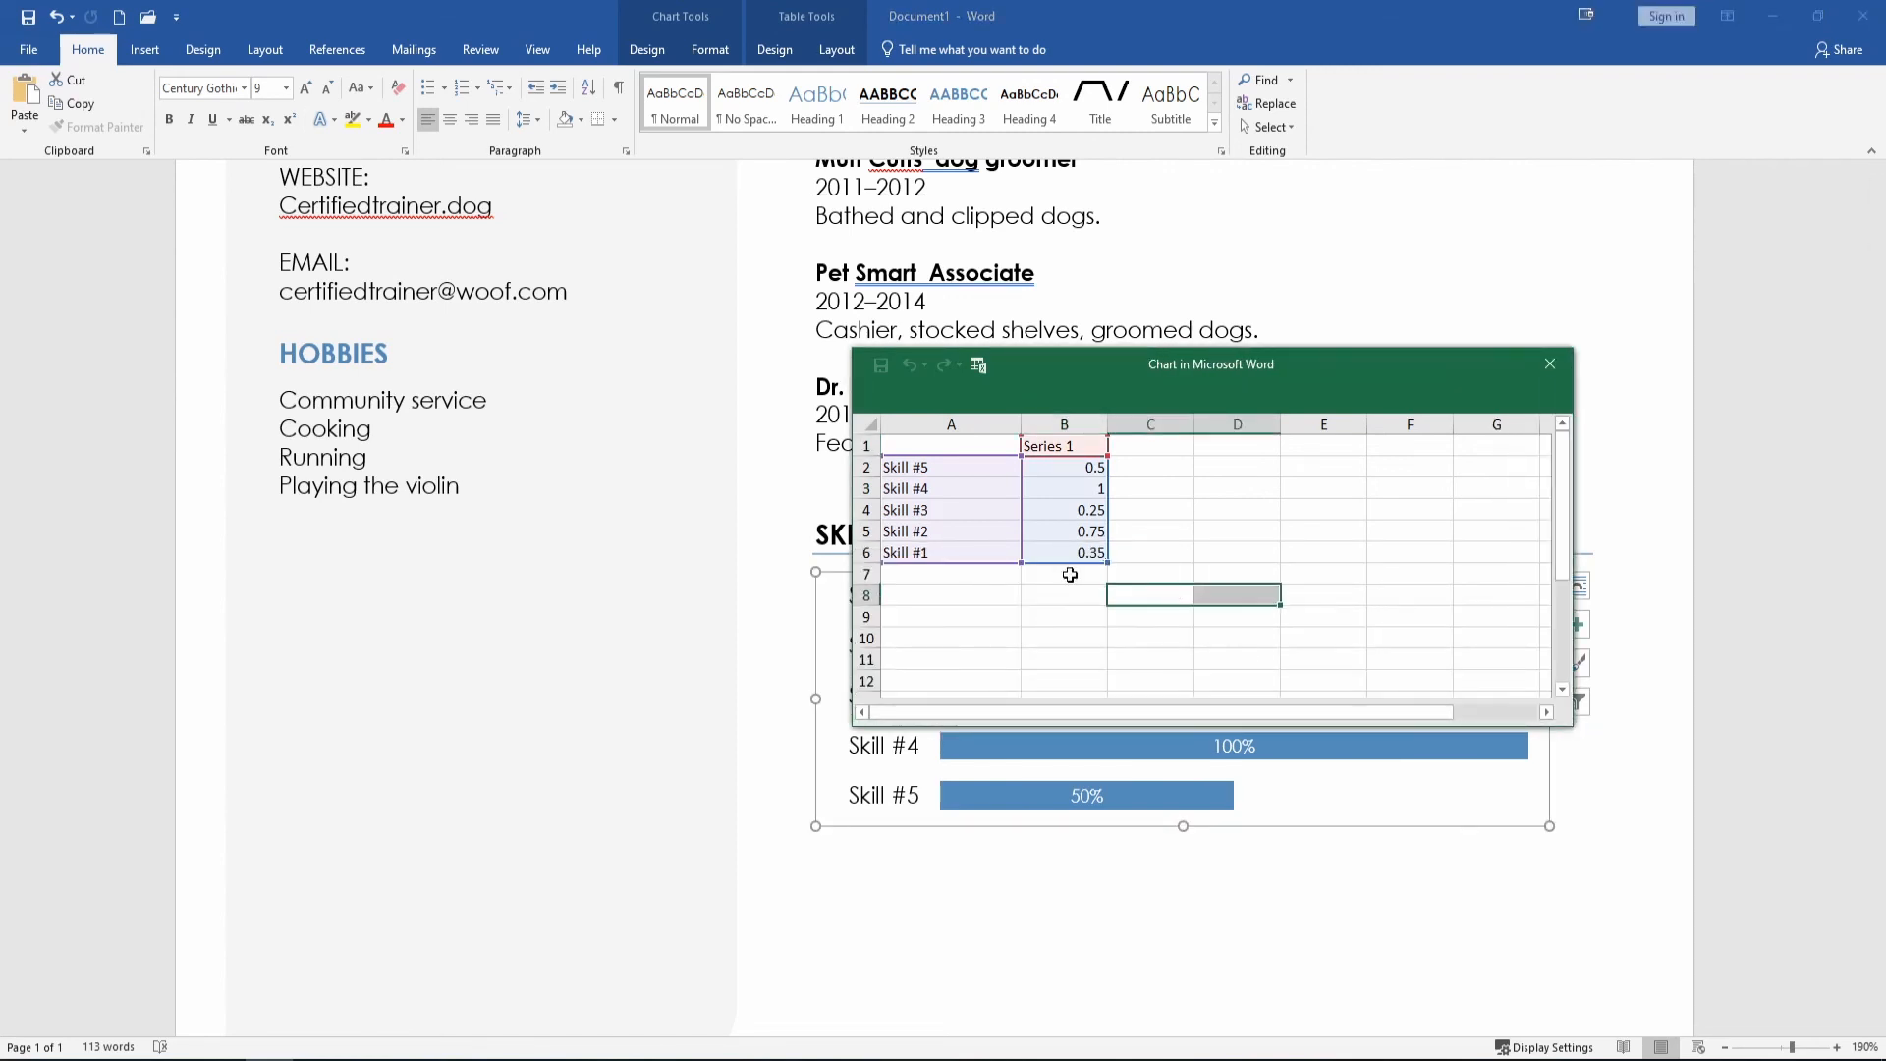
# Relabel the skill categories as Bath, Feed, Walk, Clip and Brush Teeth, then close the data sheet.
pyautogui.click(953, 551)
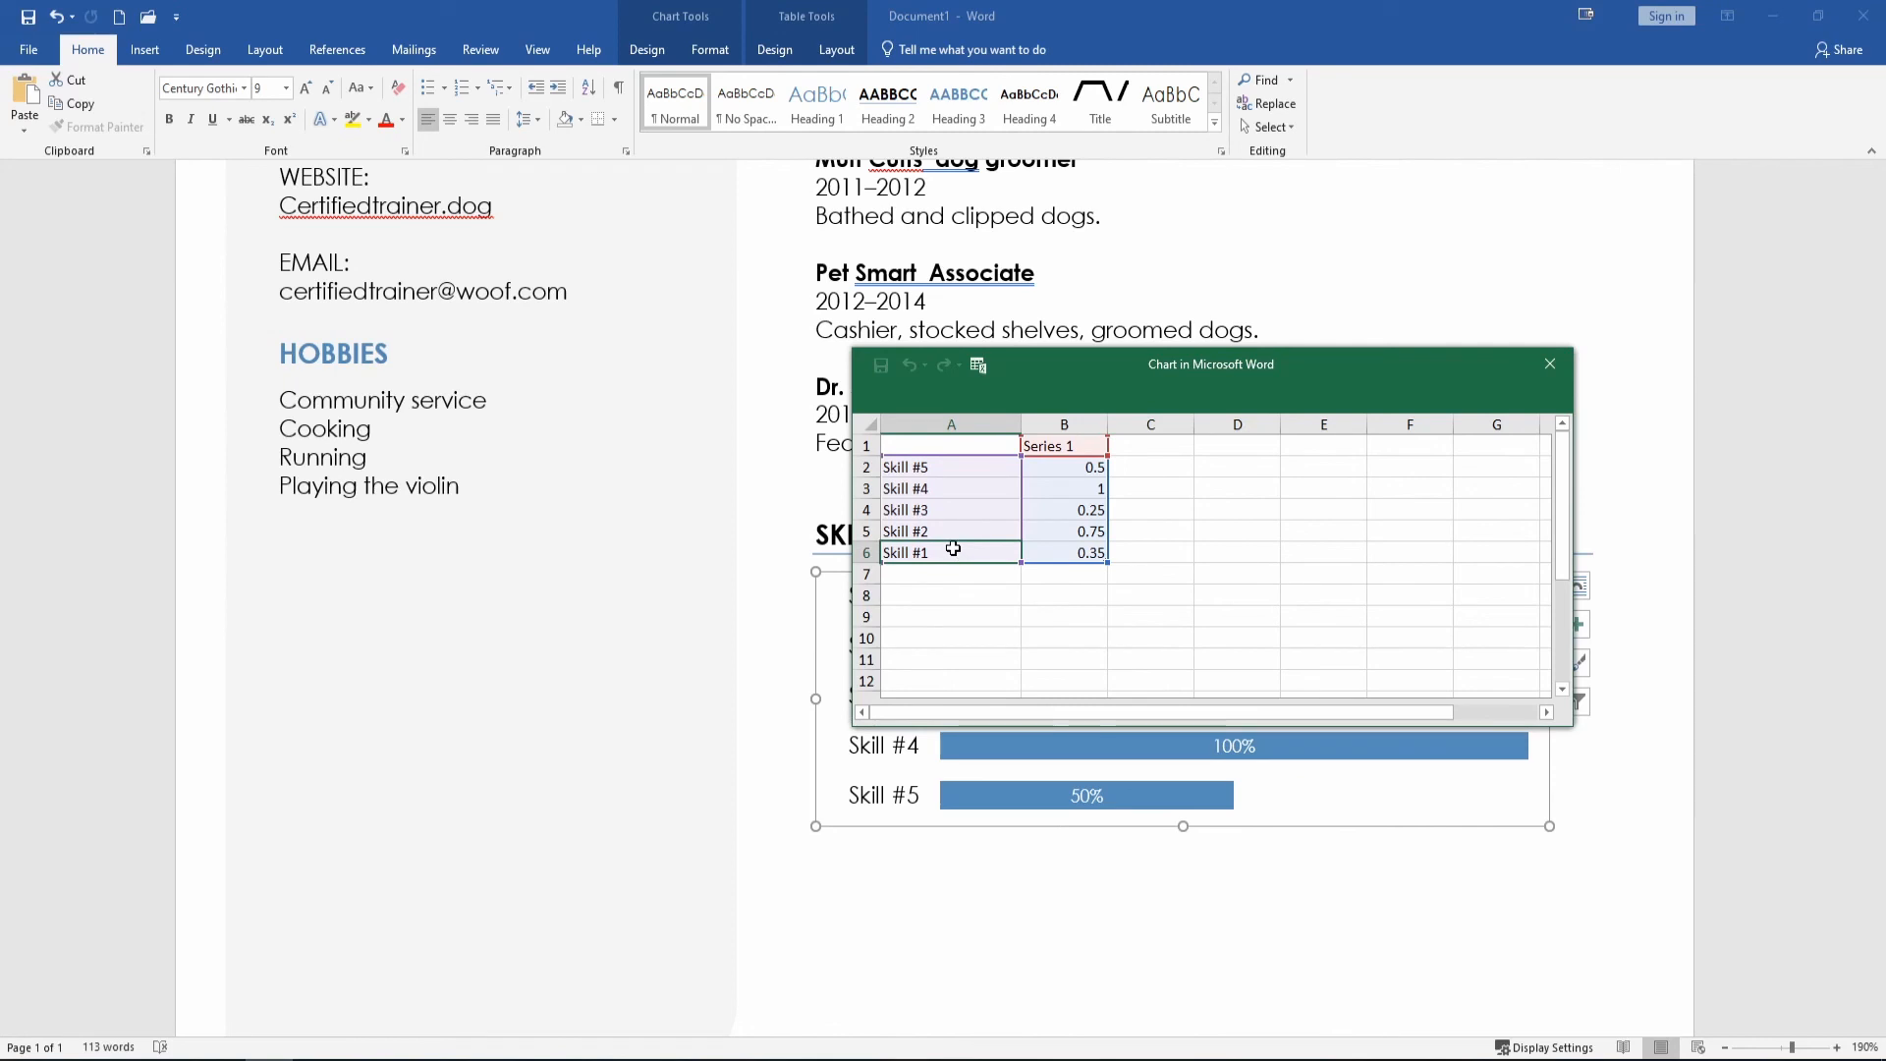
pyautogui.write('Bath')
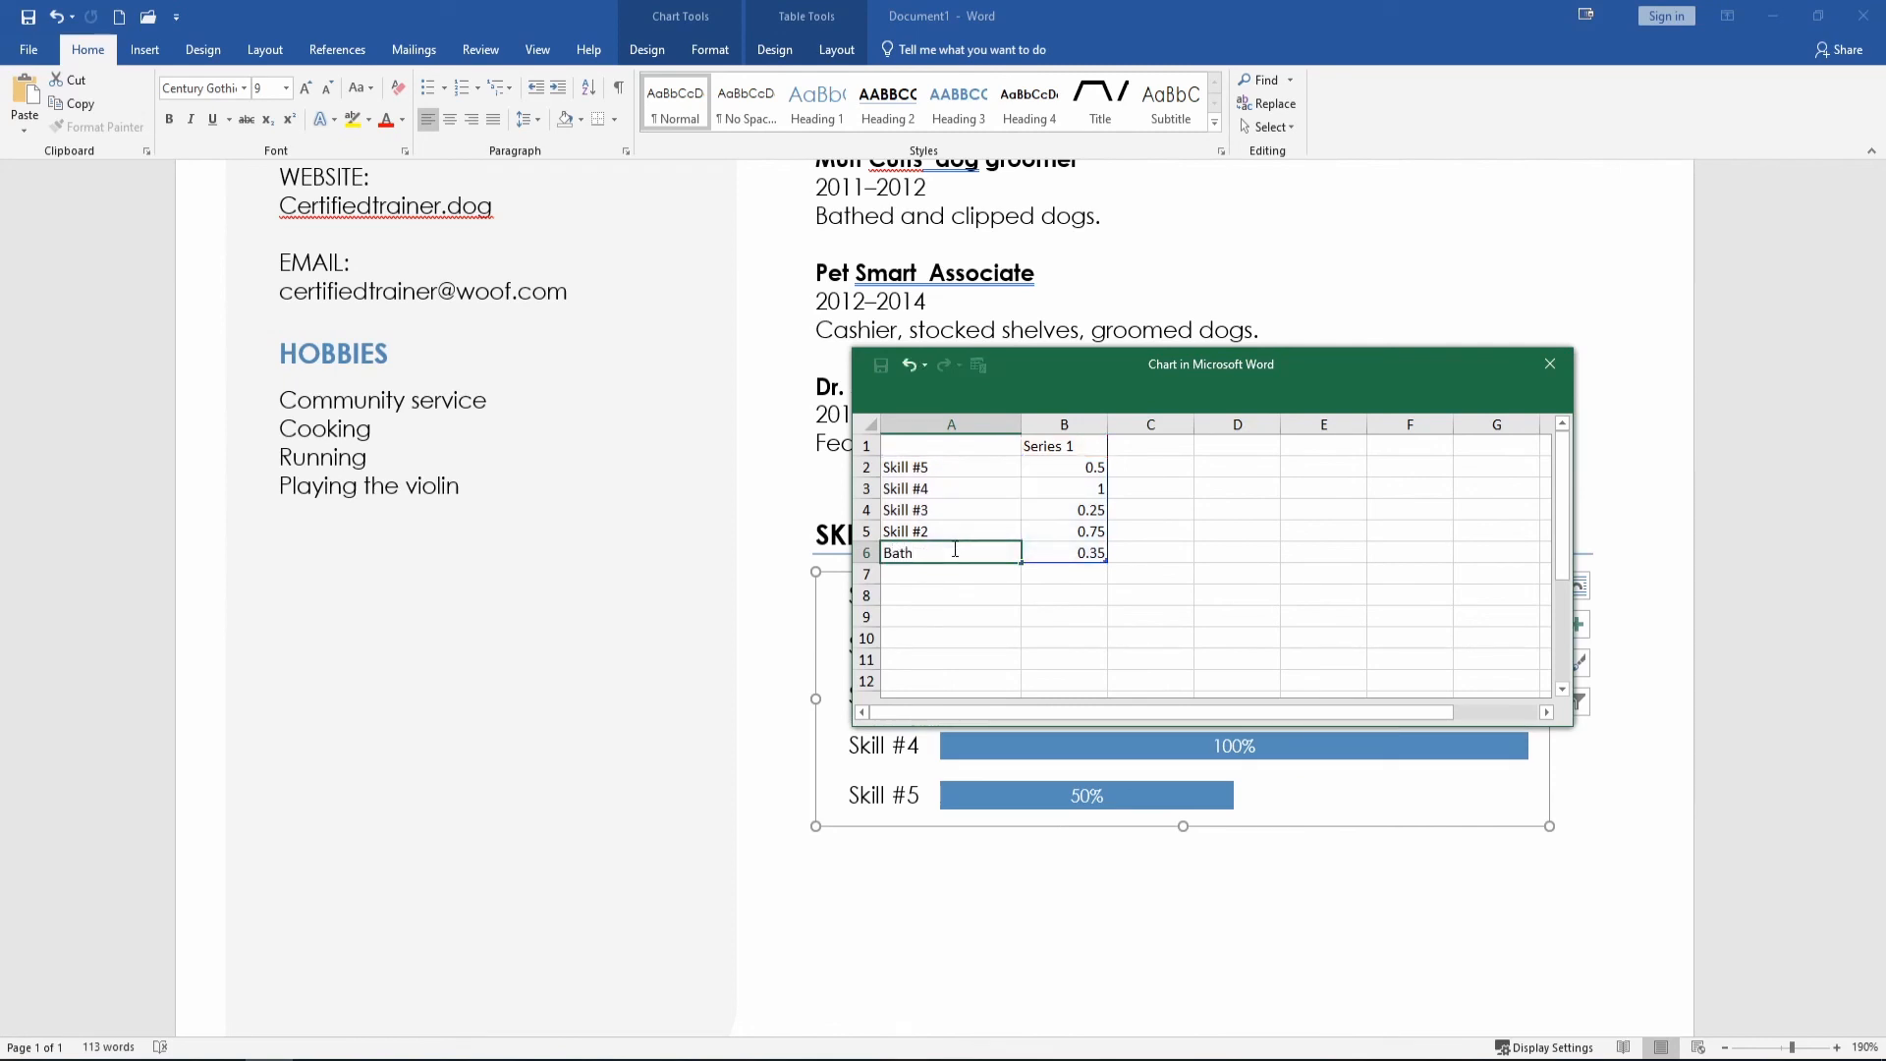
pyautogui.press('Up')
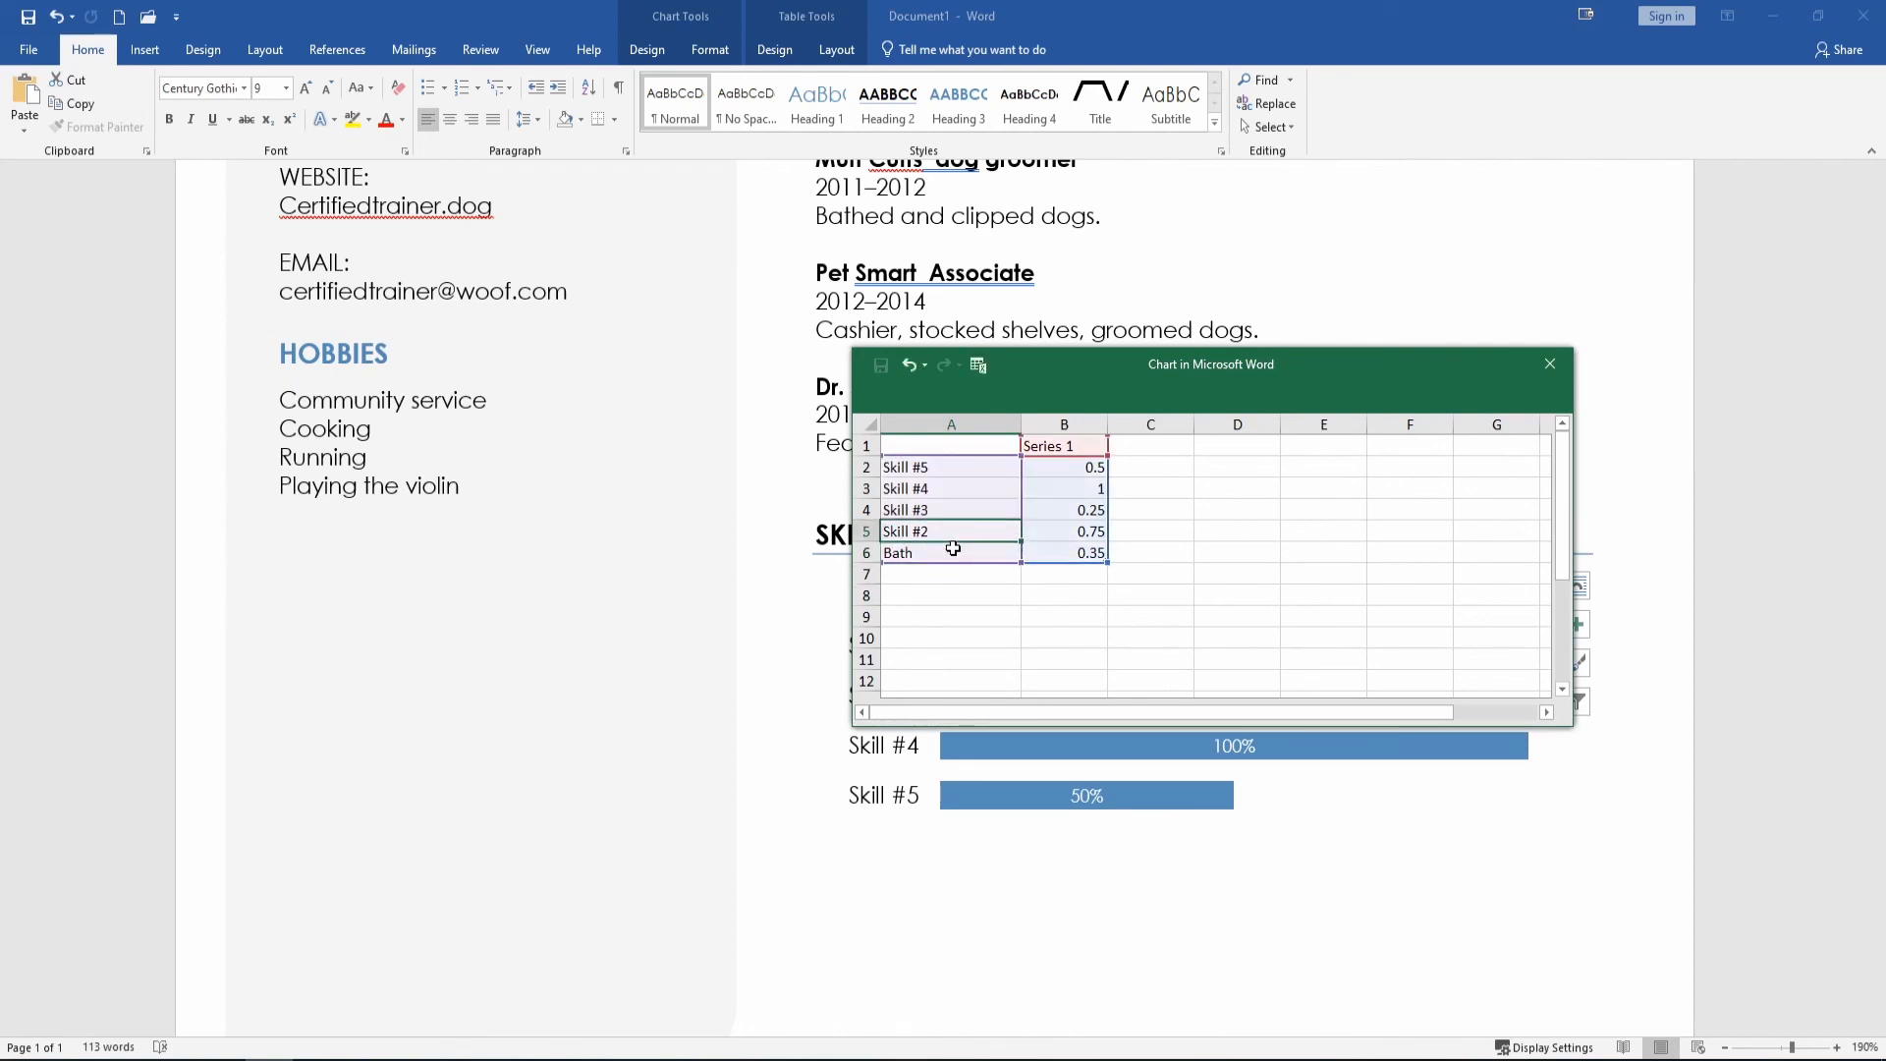
pyautogui.write('Feed')
pyautogui.press('Up')
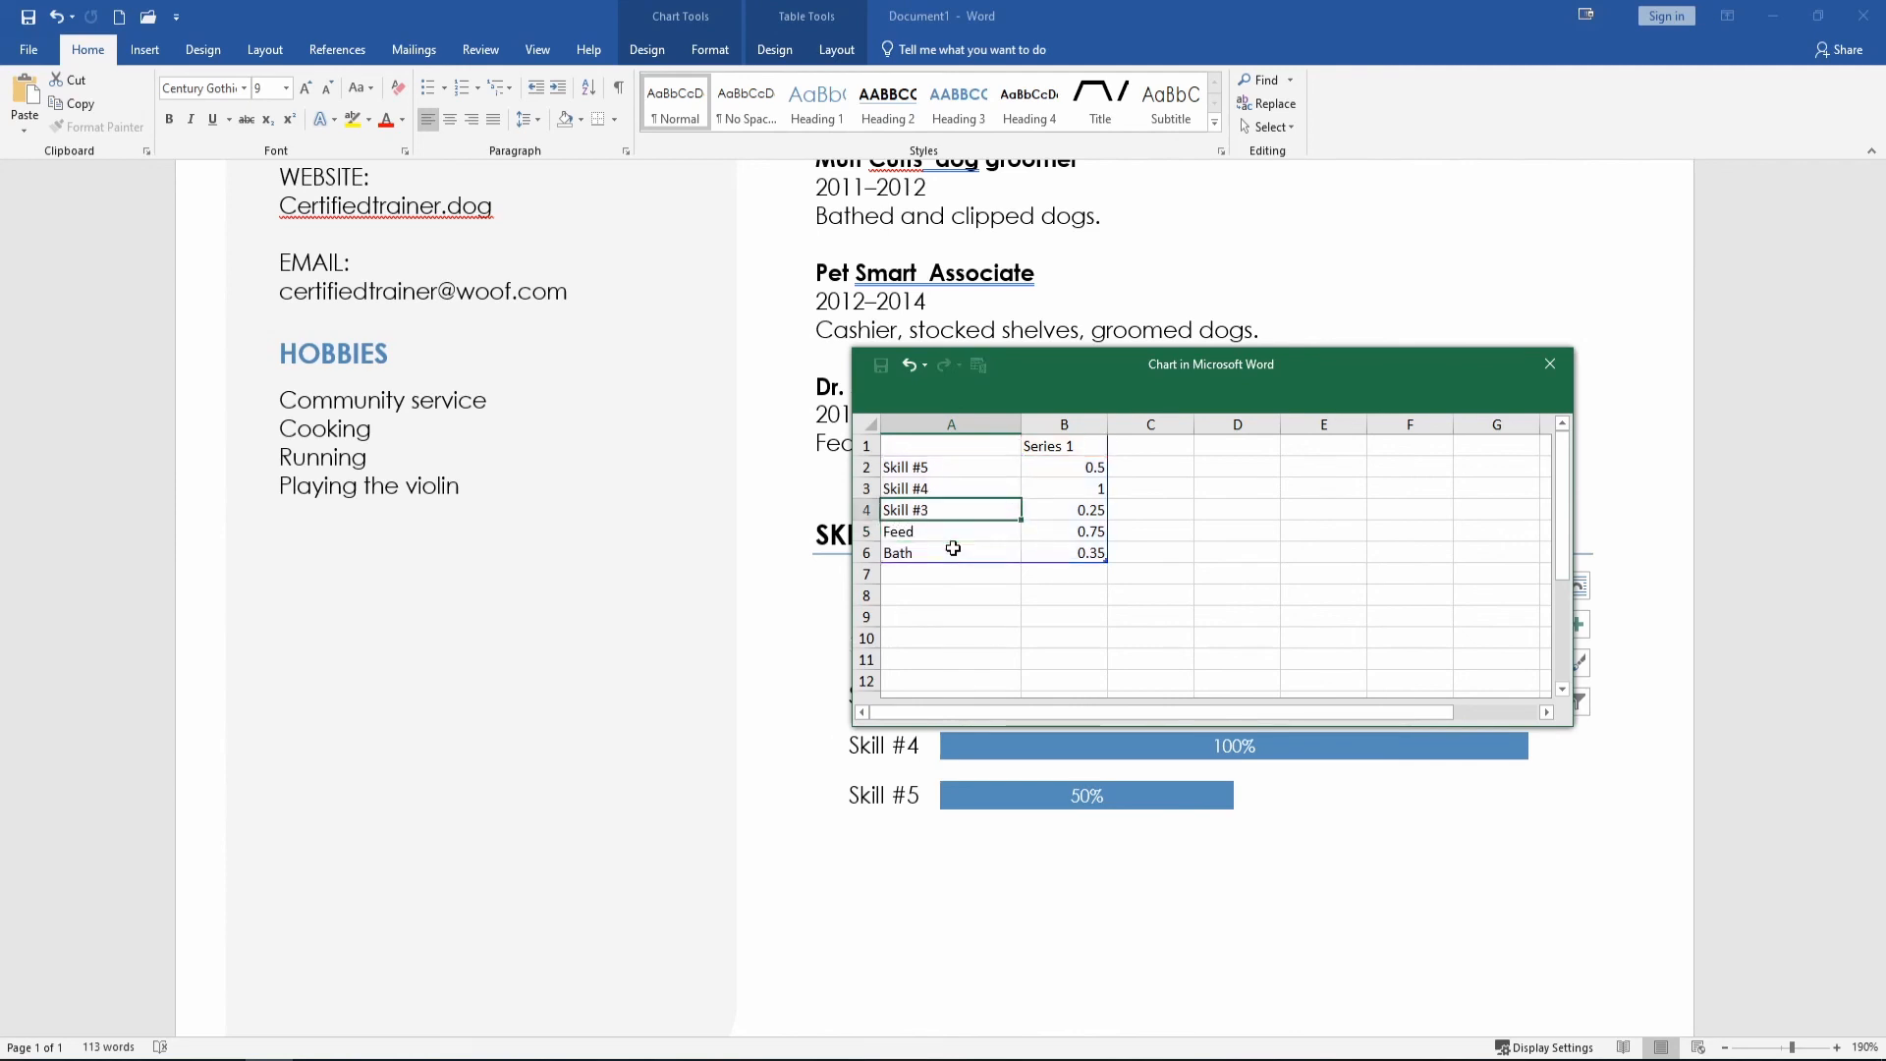
pyautogui.write('Walk')
pyautogui.press('Up')
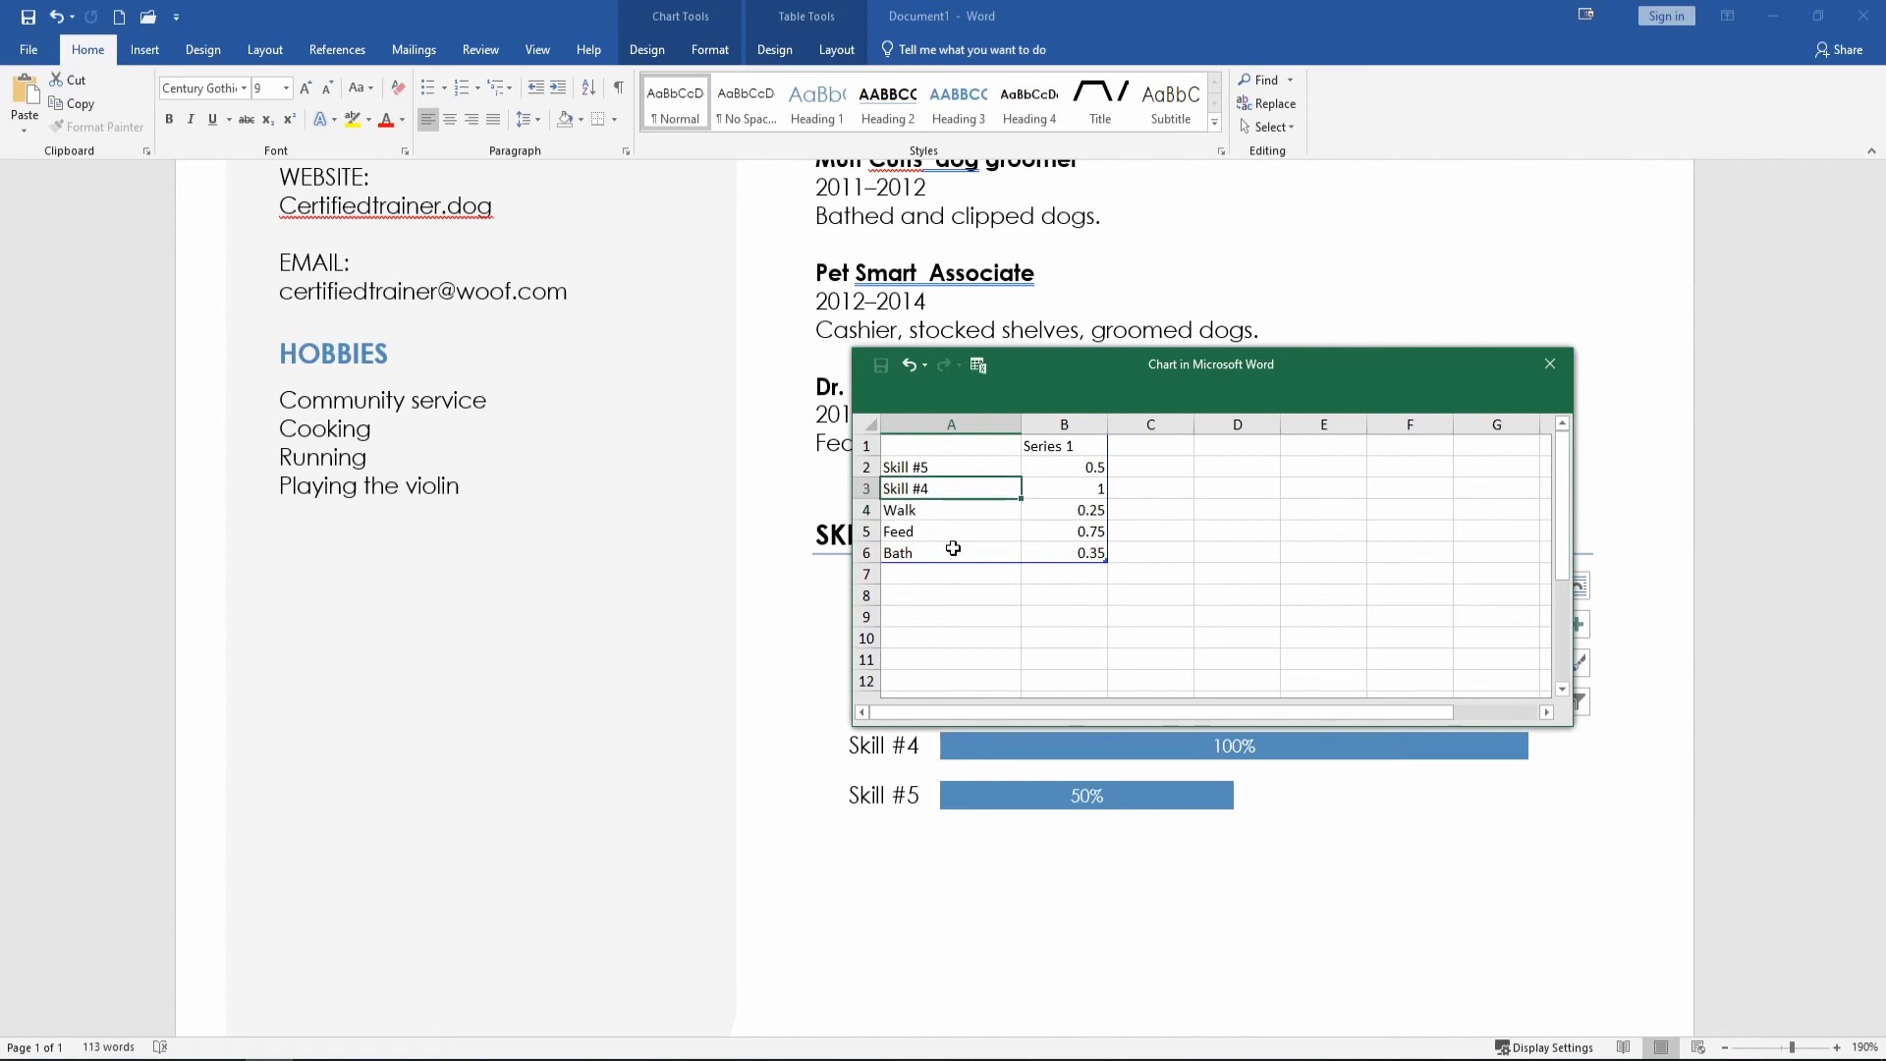
pyautogui.press('Down')
pyautogui.press('Right')
pyautogui.press('Down')
pyautogui.press('Down')
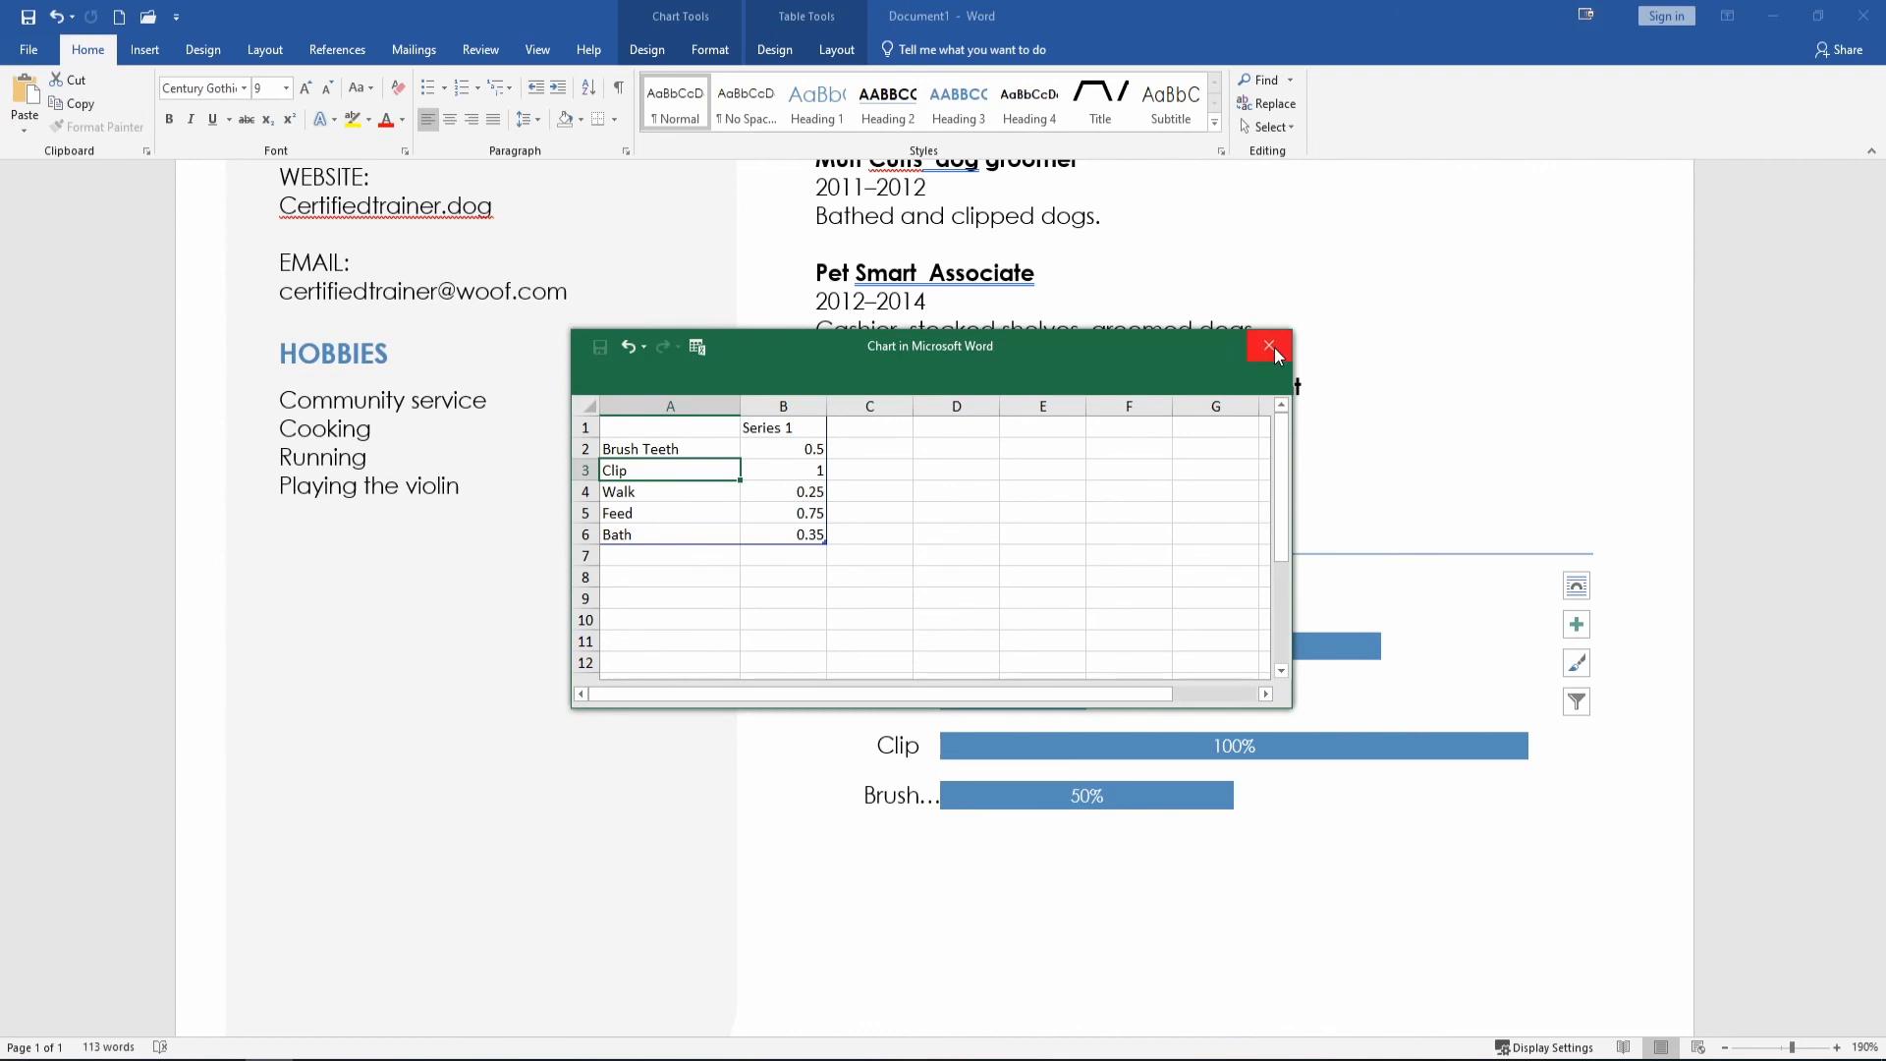
pyautogui.click(1272, 348)
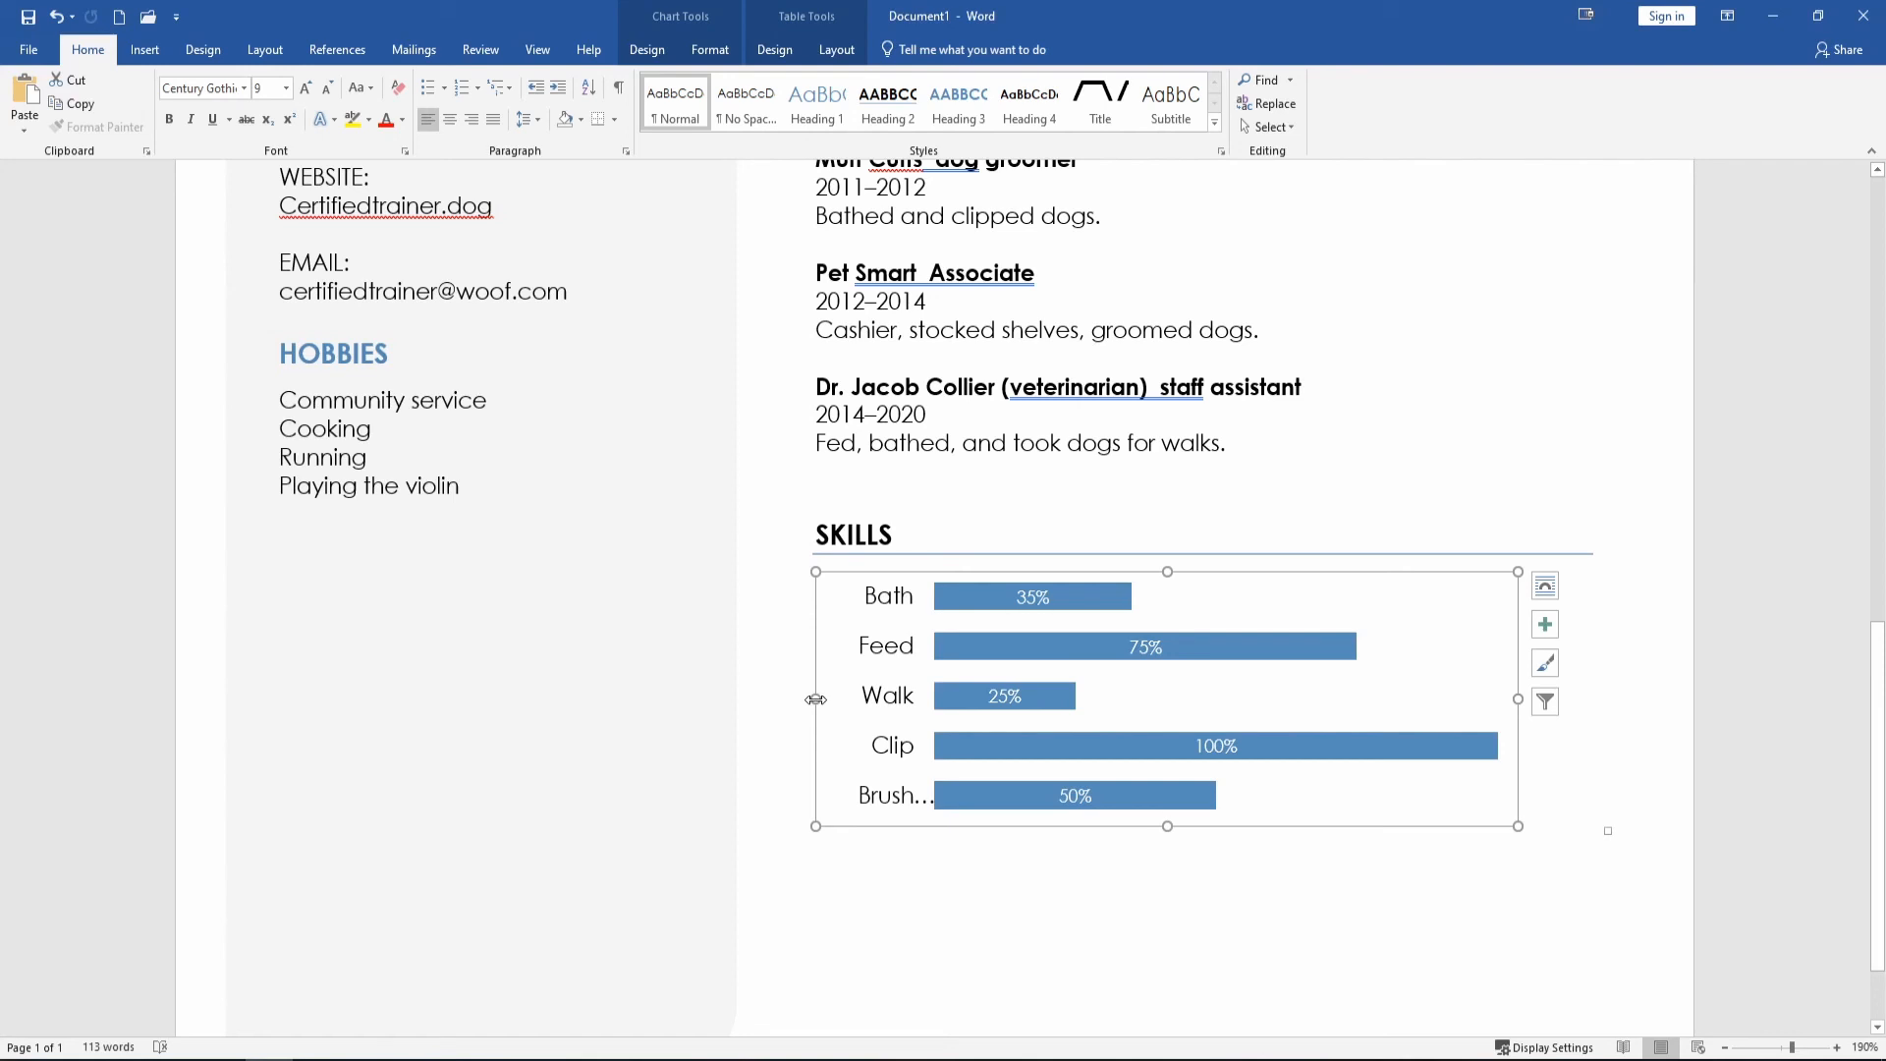
# Drag the Skills chart's left edge outward so the Brush Teeth label fits, then return to the top.
pyautogui.moveTo(815, 698)
pyautogui.mouseDown()
pyautogui.moveTo(972, 699)
pyautogui.moveTo(1014, 674)
pyautogui.moveTo(811, 665)
pyautogui.moveTo(854, 644)
pyautogui.moveTo(644, 661)
pyautogui.mouseUp()
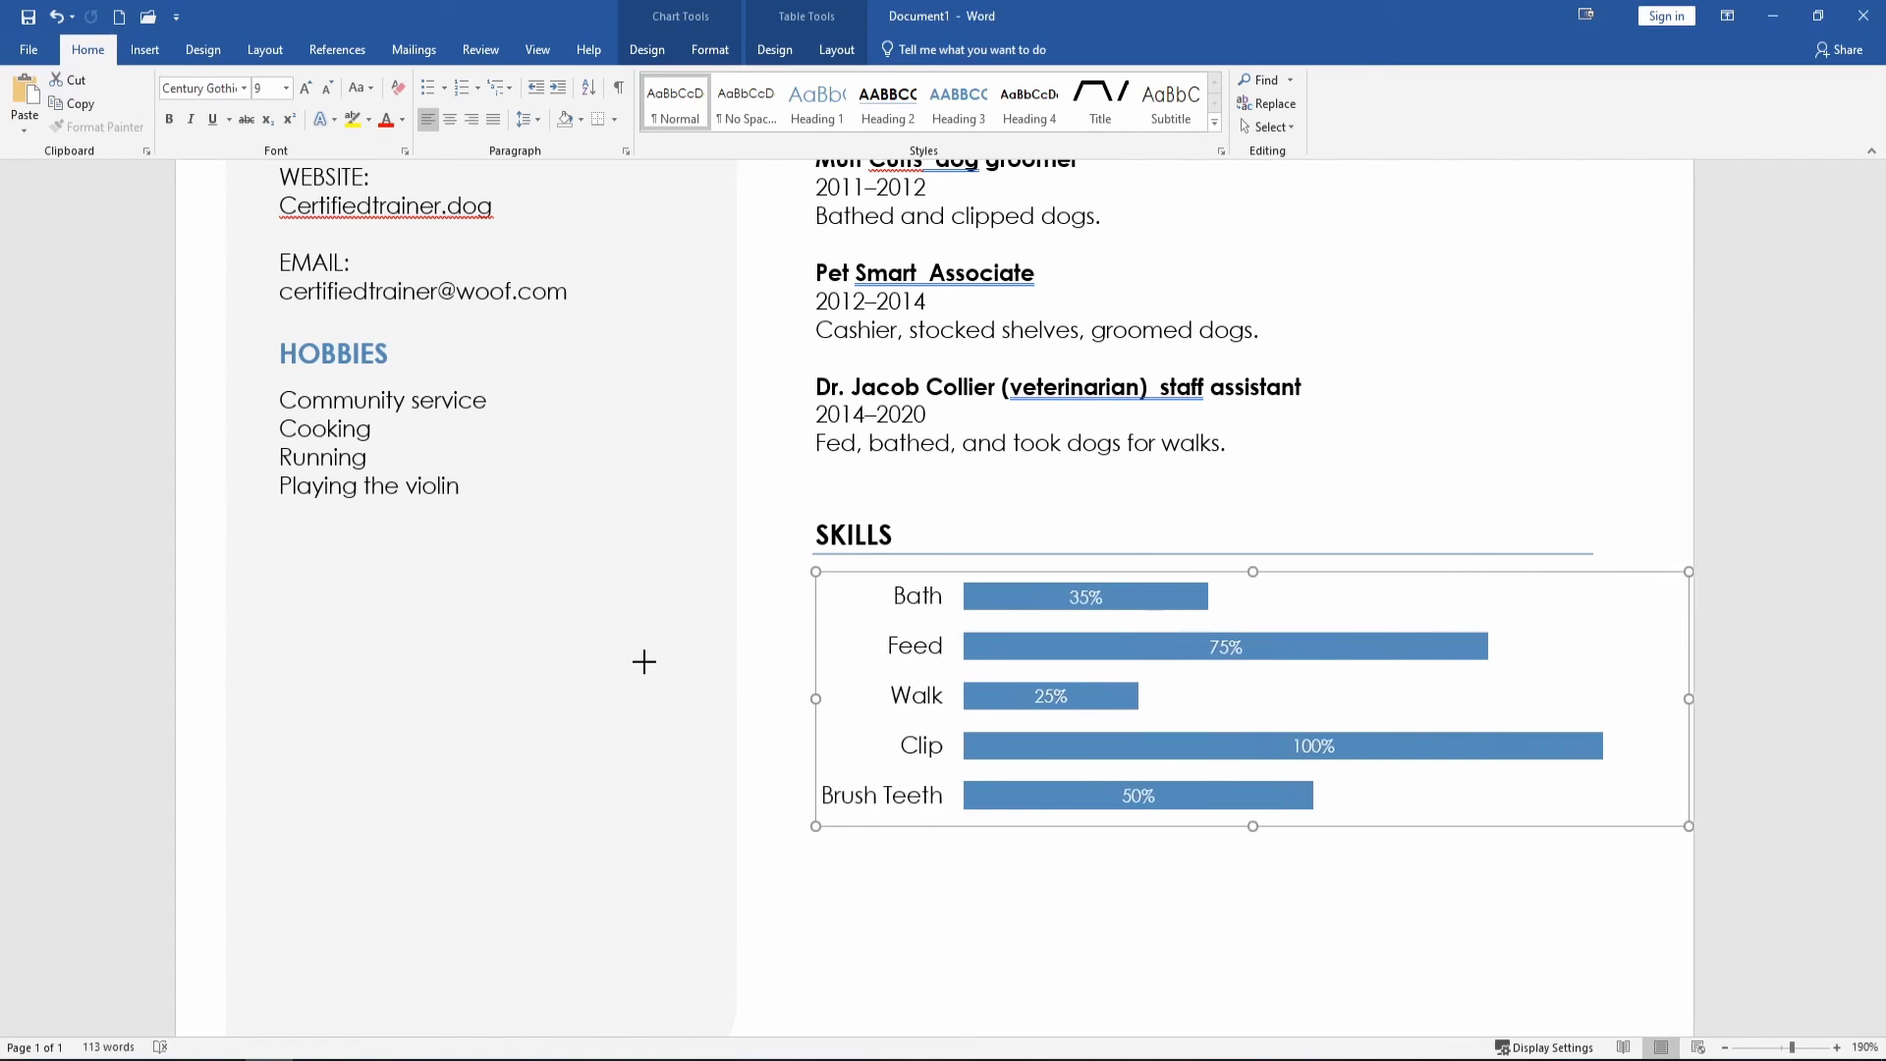
pyautogui.moveTo(644, 664); pyautogui.dragTo(650, 664)
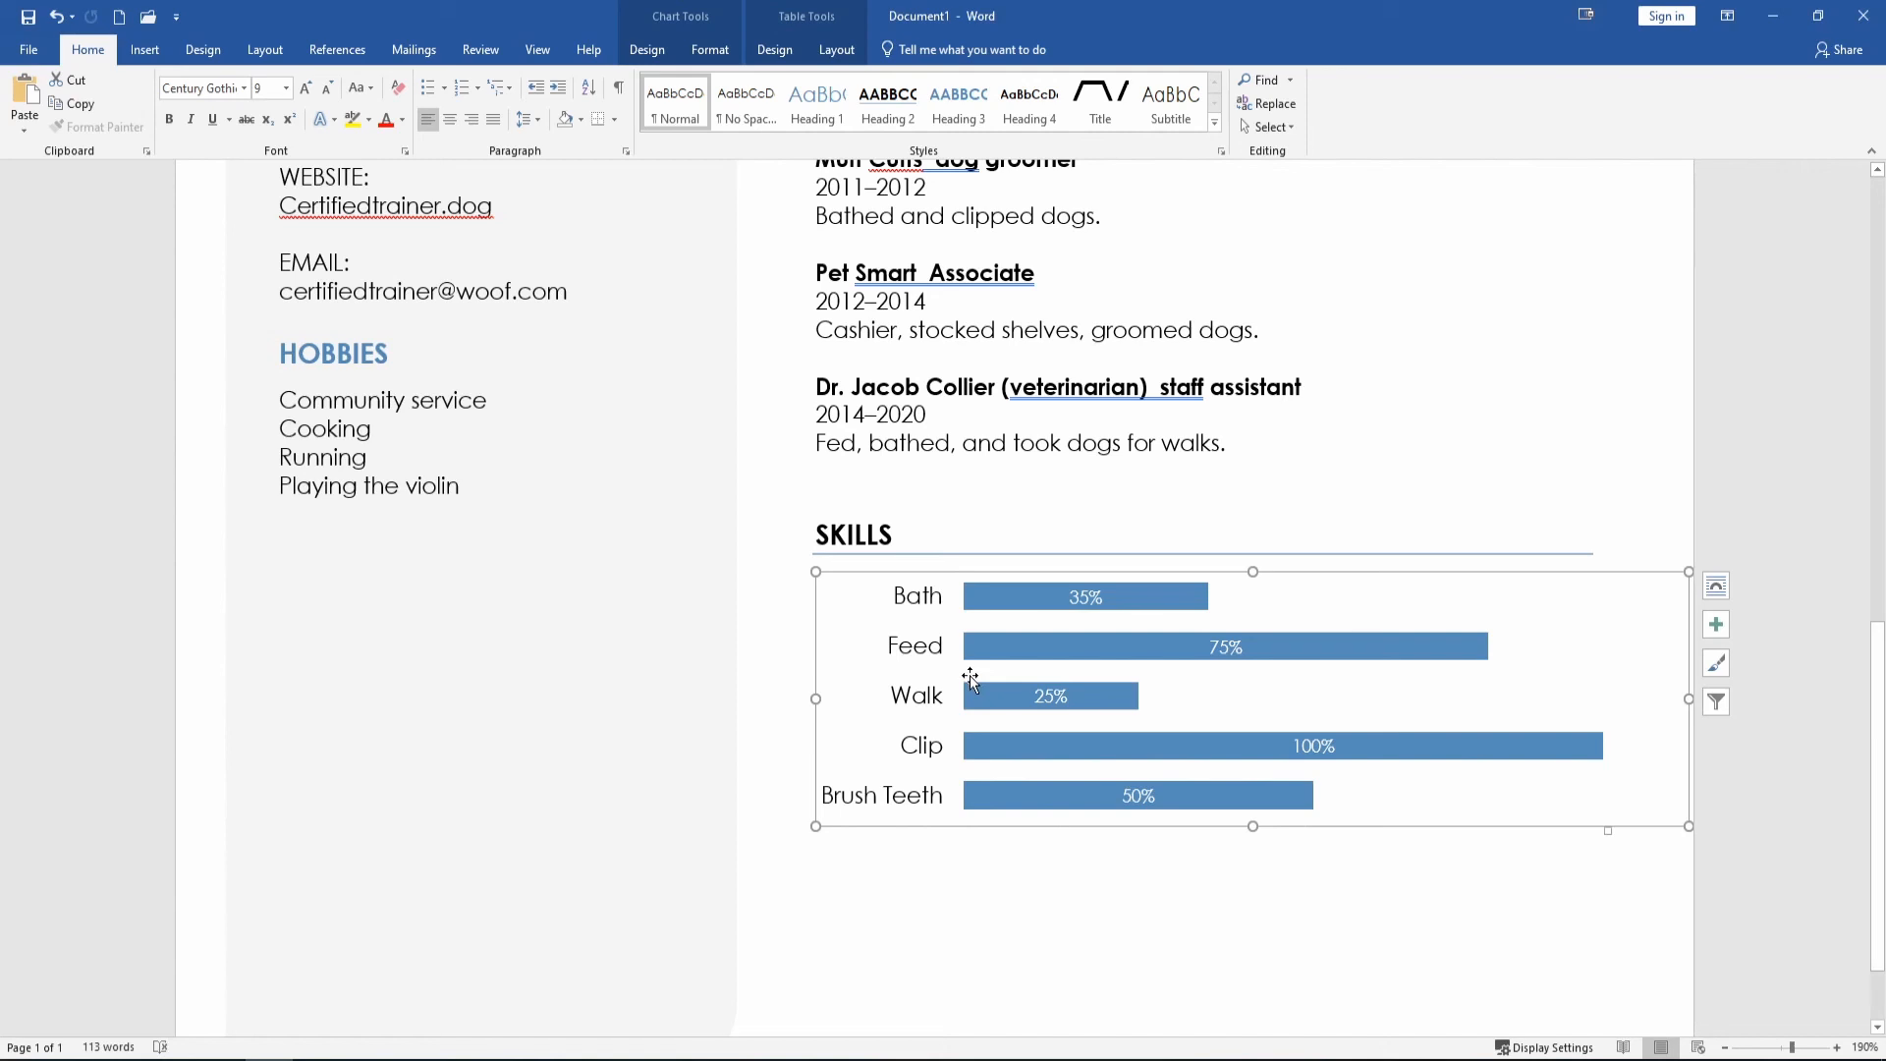
pyautogui.click(1692, 880)
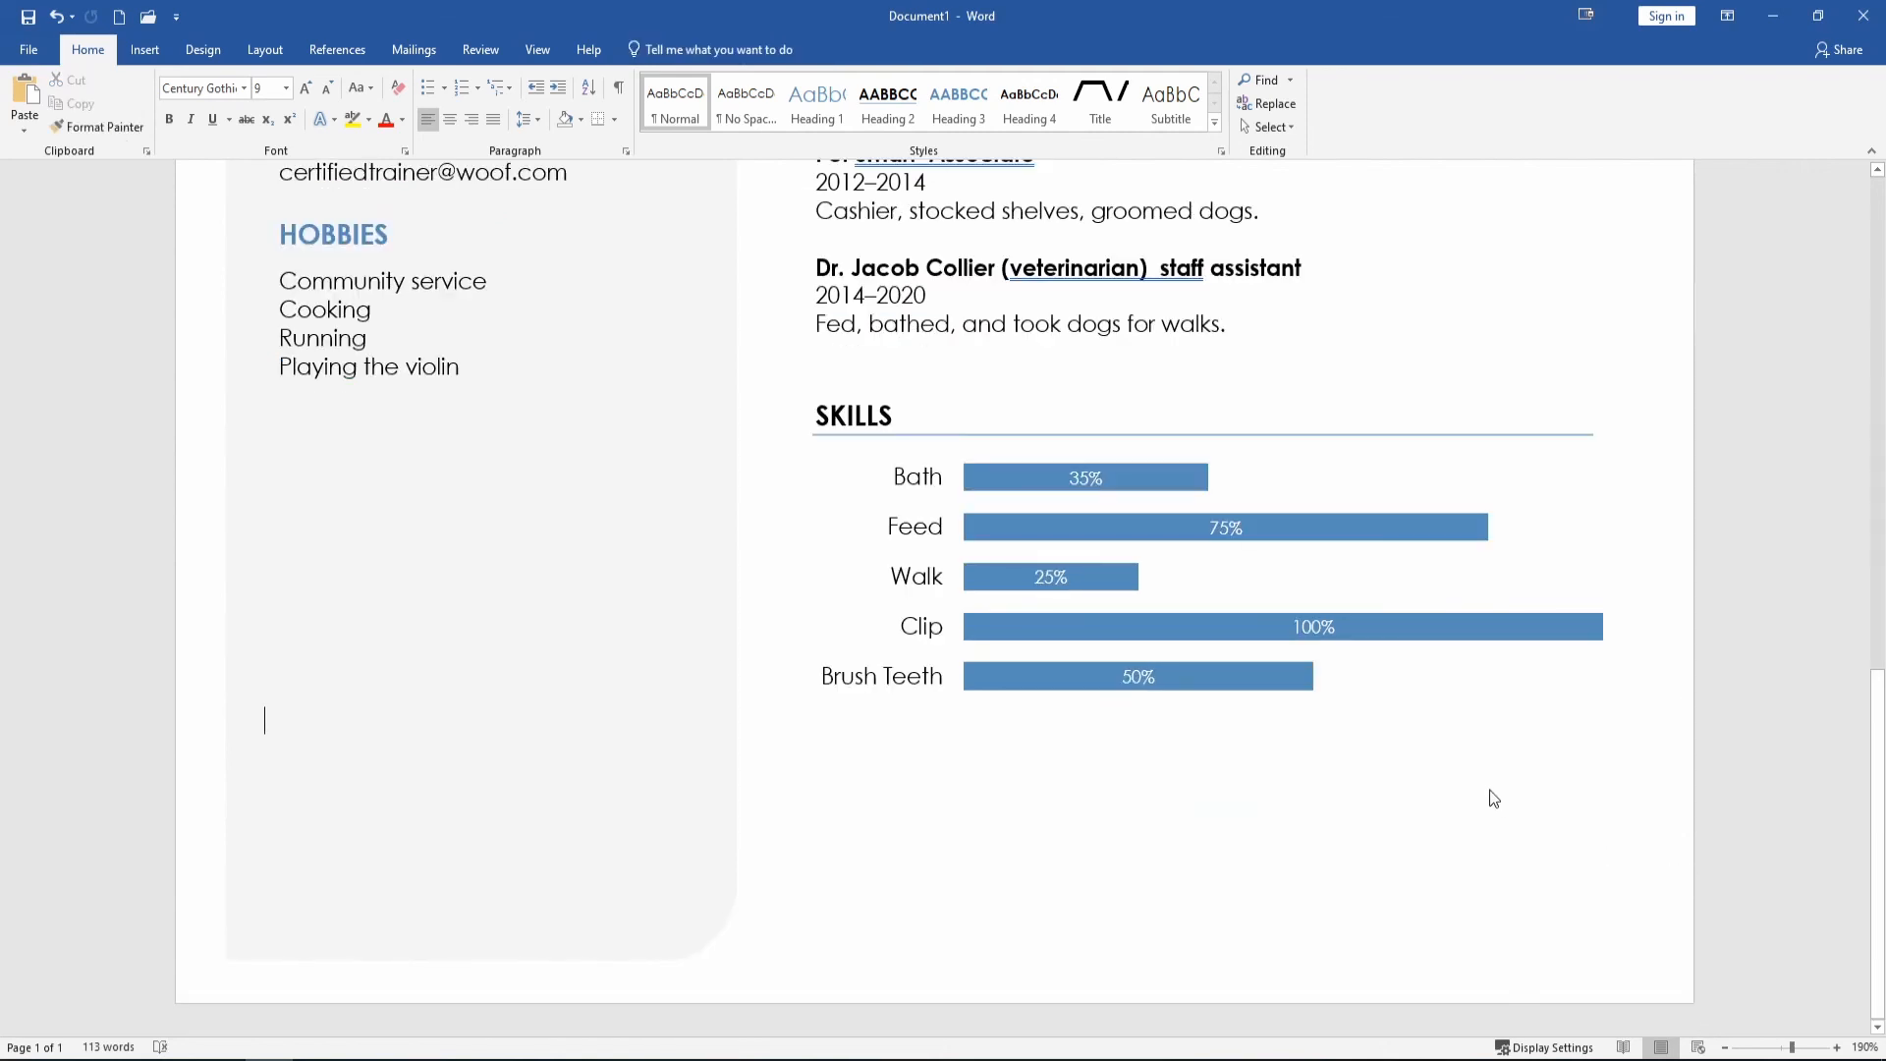
pyautogui.scroll(15, 1875, 843)
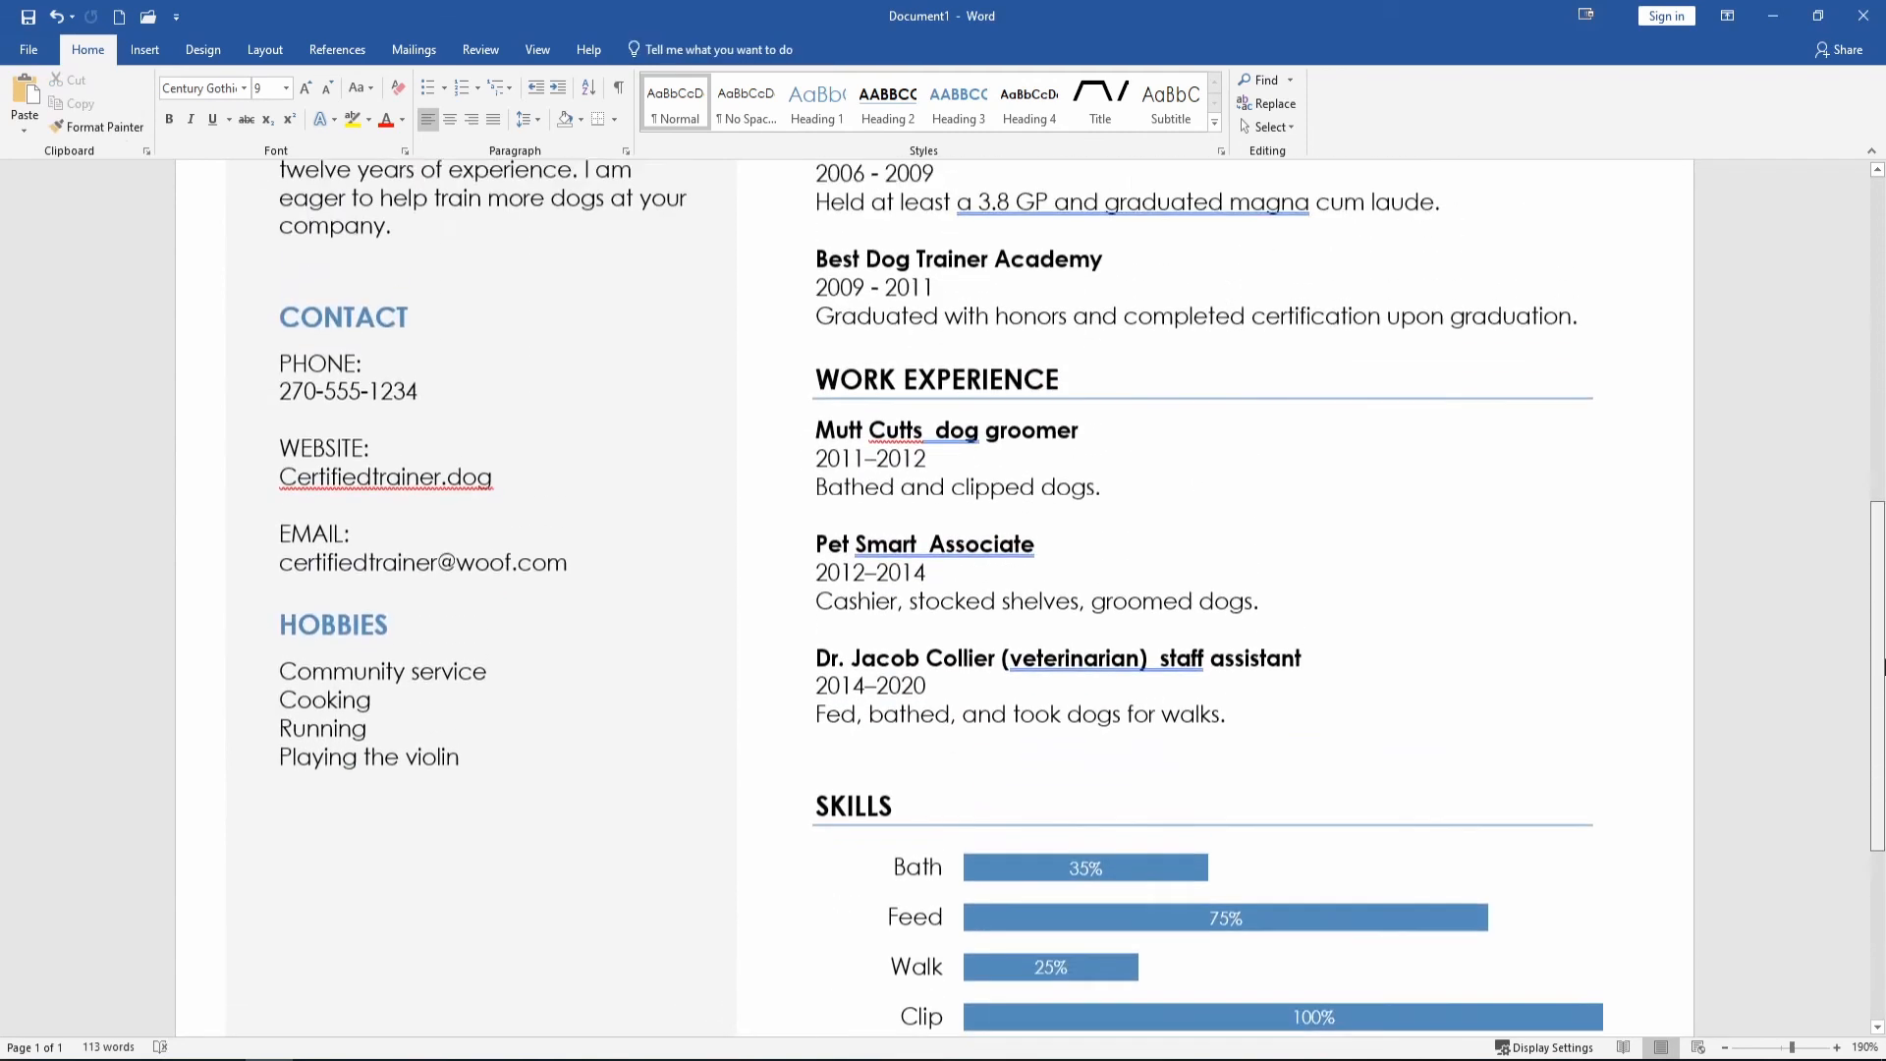
pyautogui.moveTo(1877, 405); pyautogui.dragTo(1877, 350)
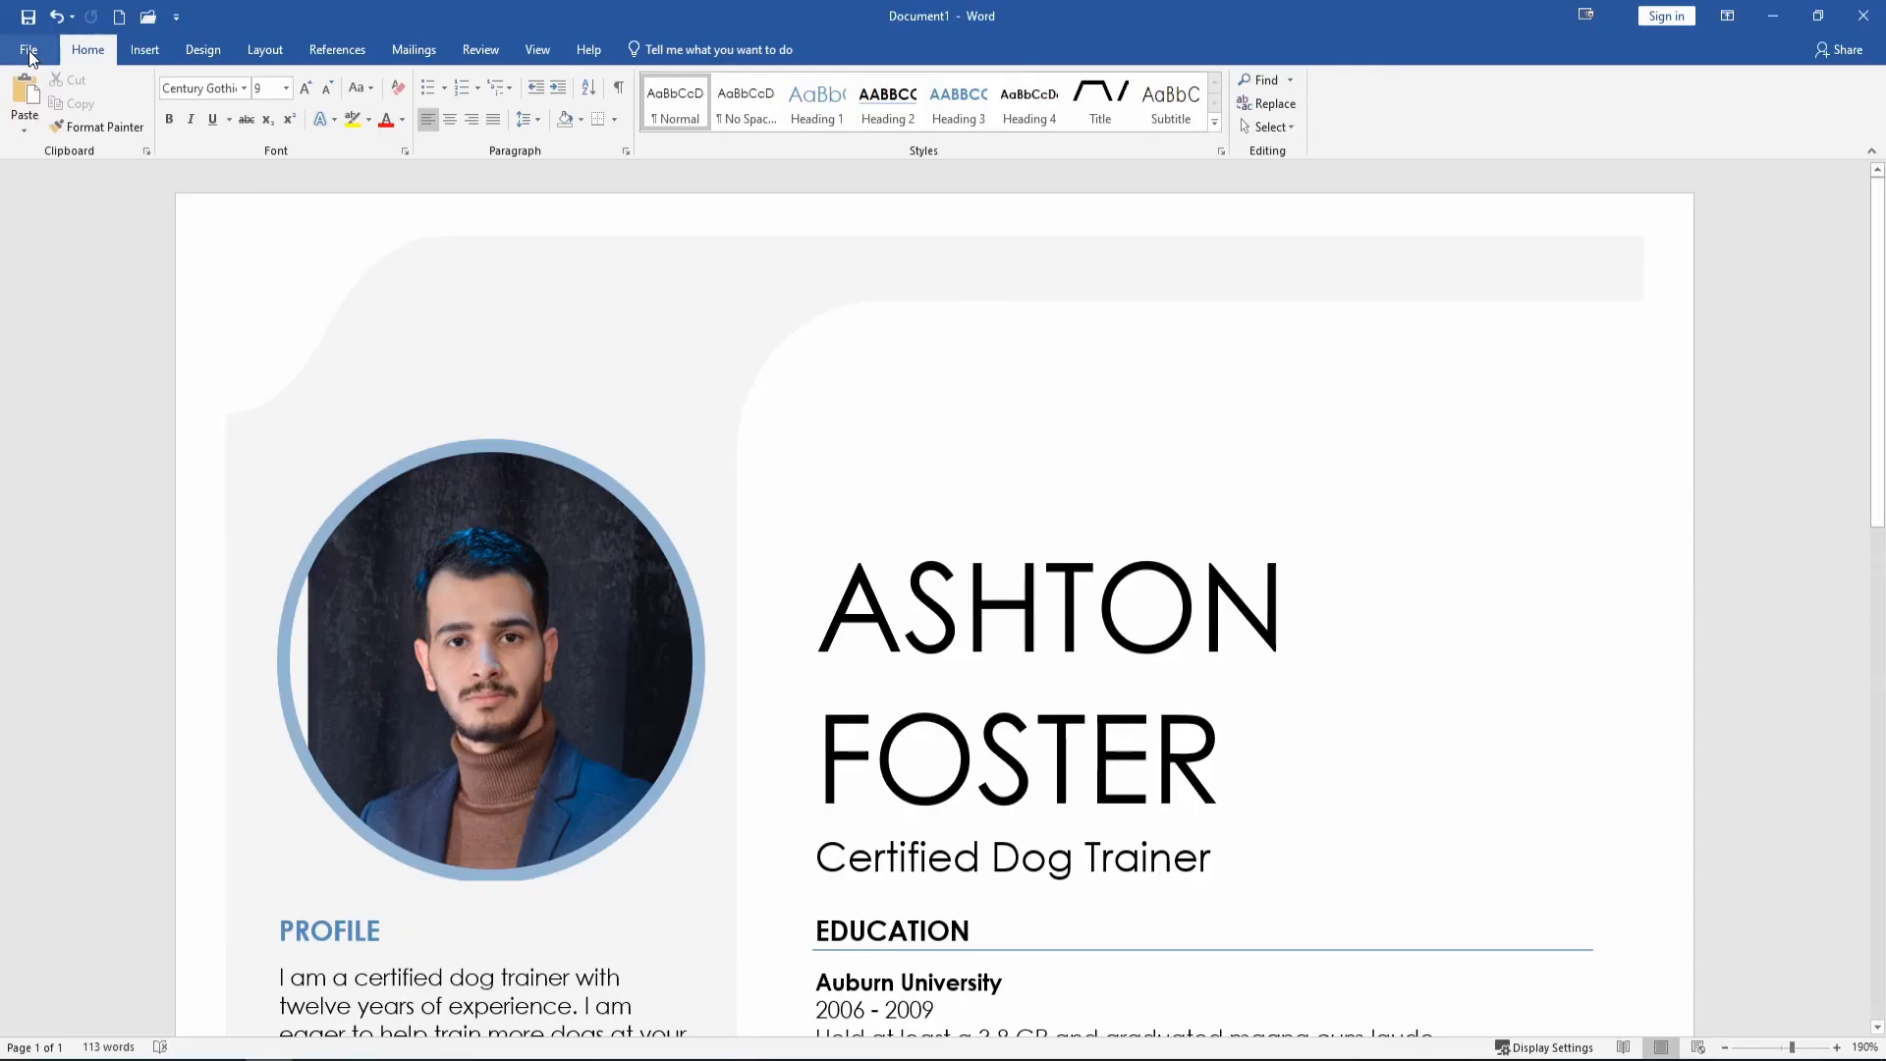
# Save the résumé into the recent Tutorial Tuesday folder, appending ' resume' to the candidate's name.
pyautogui.click(28, 51)
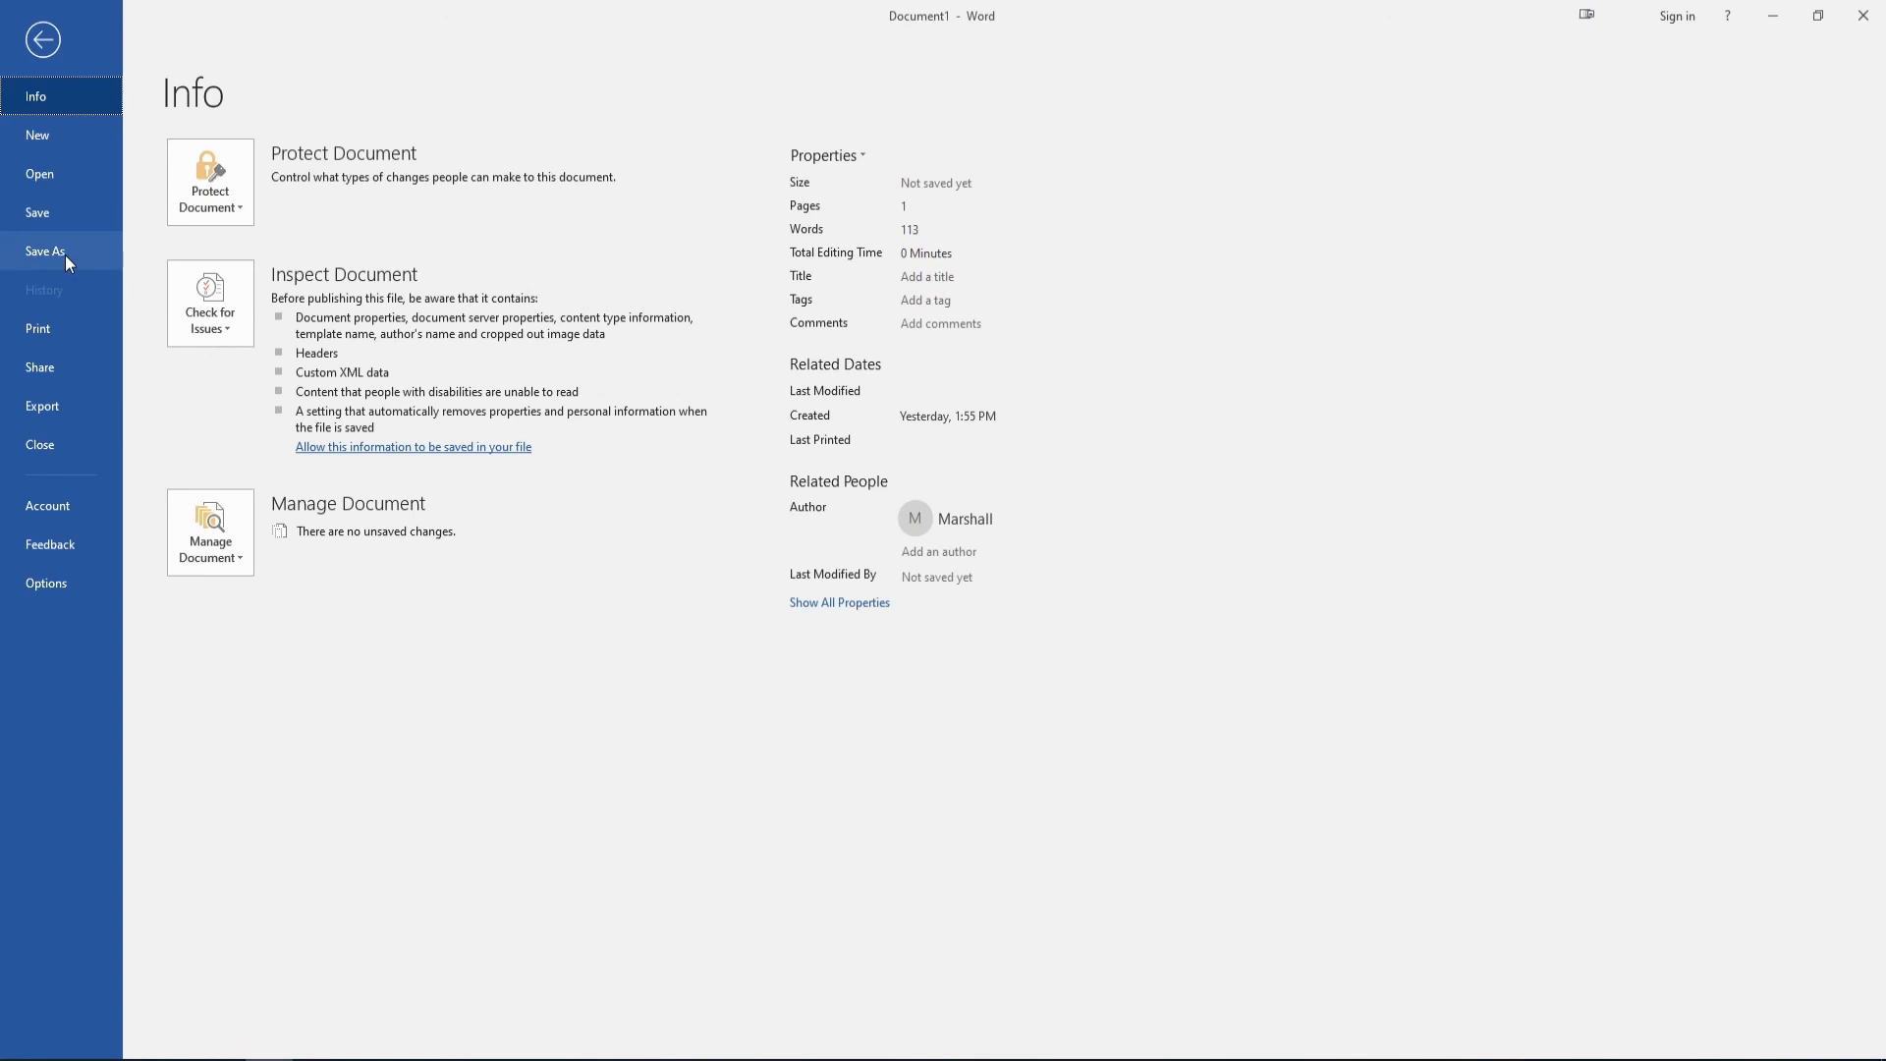
pyautogui.click(65, 255)
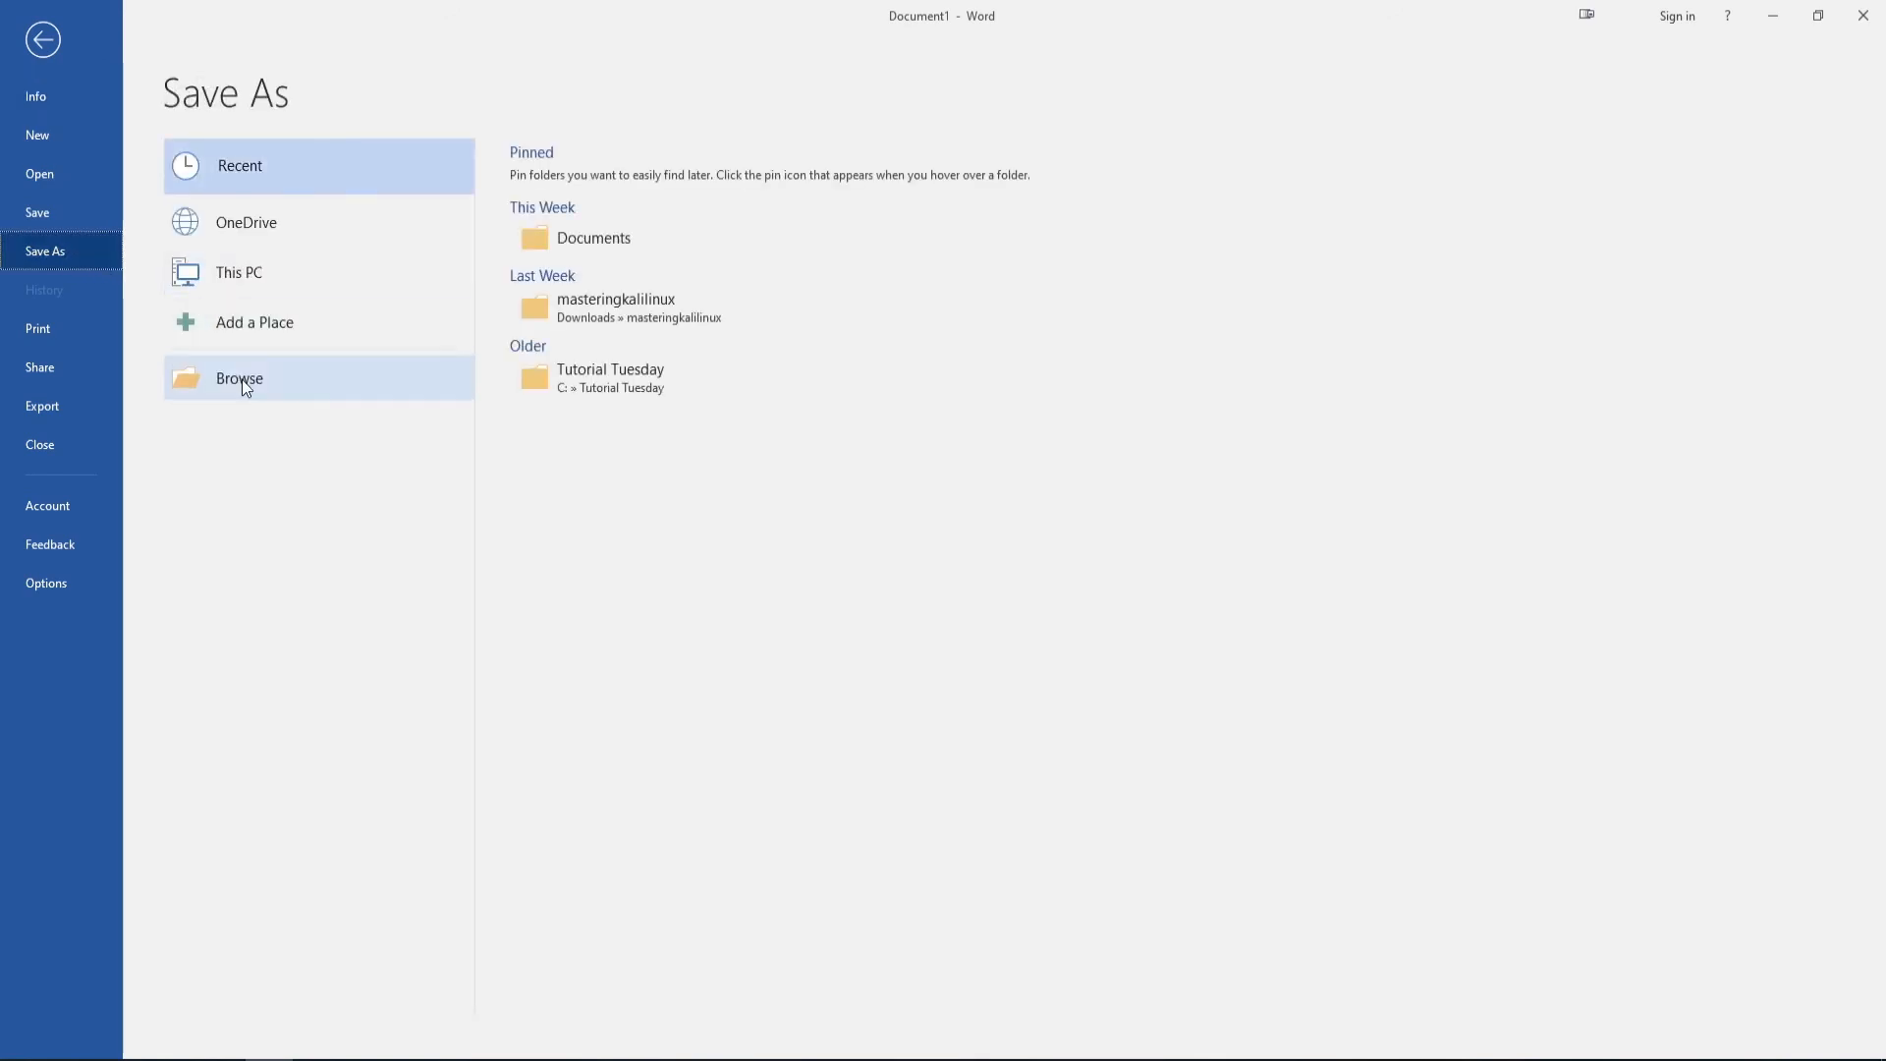
pyautogui.click(596, 371)
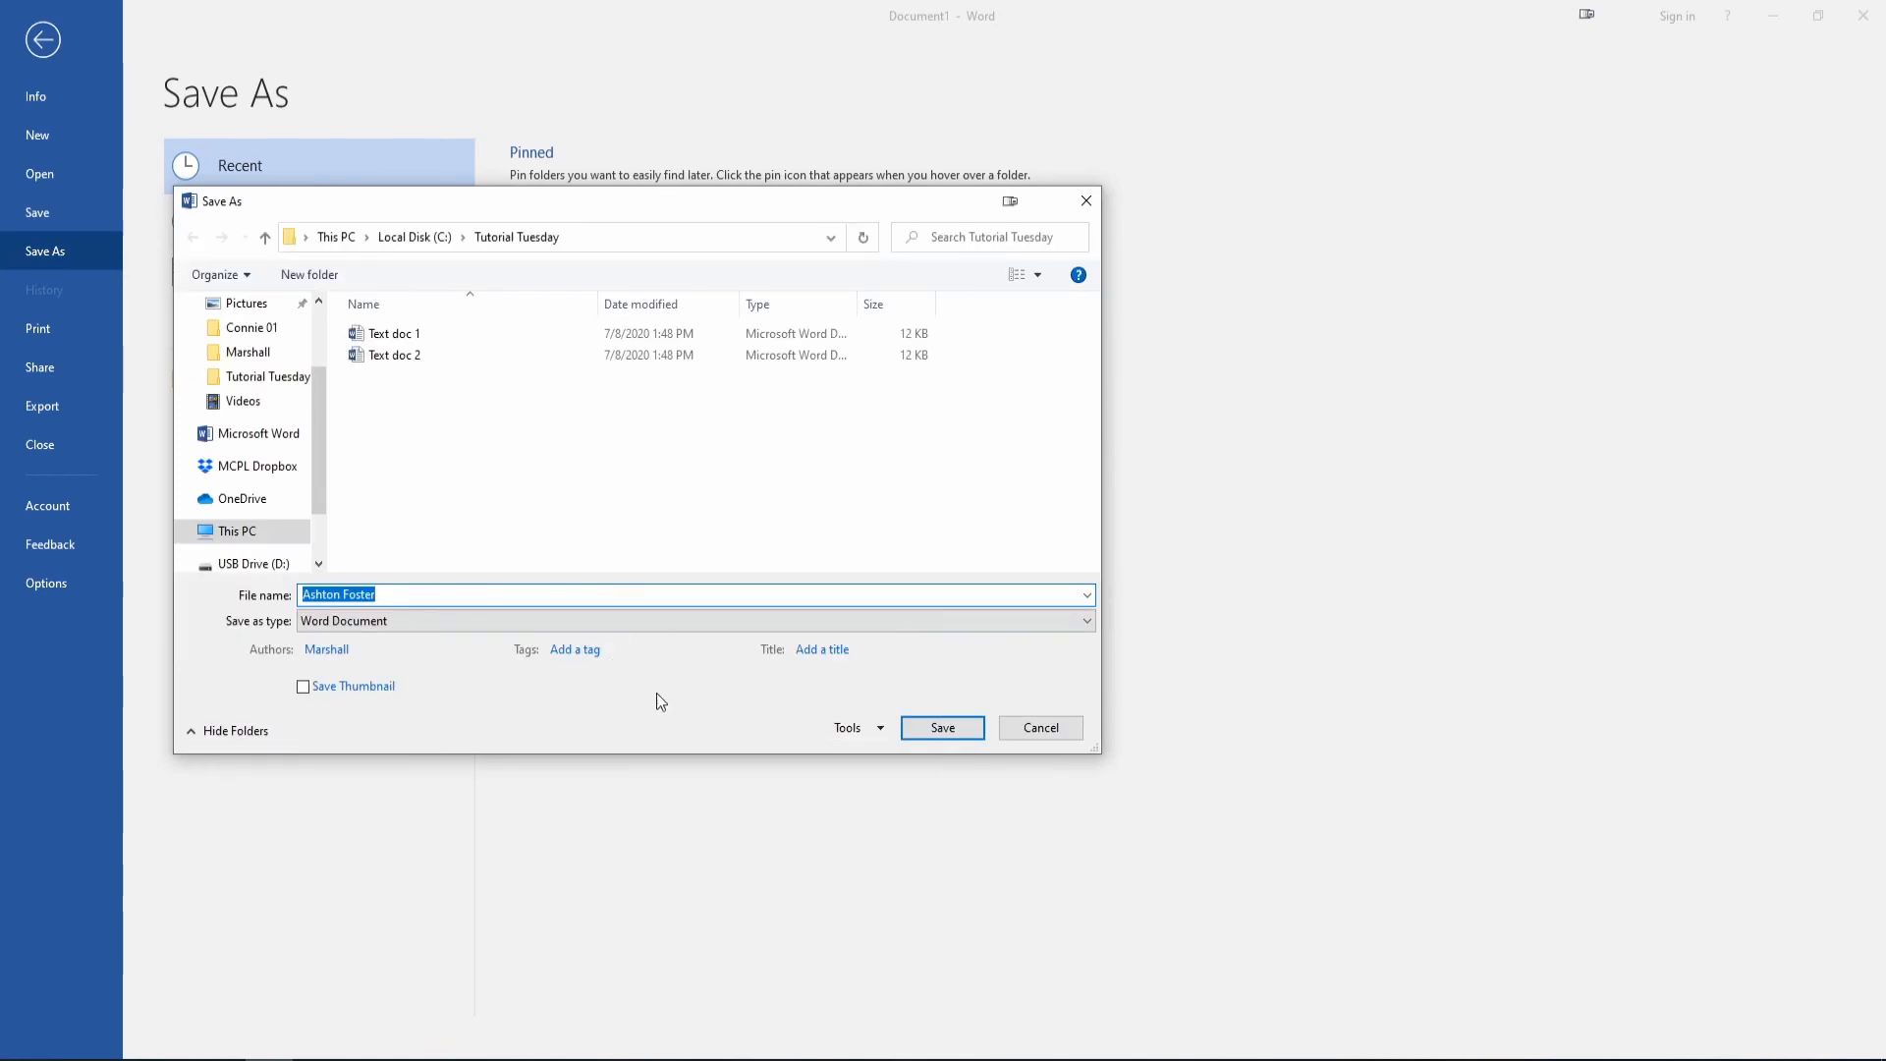
pyautogui.click(639, 595)
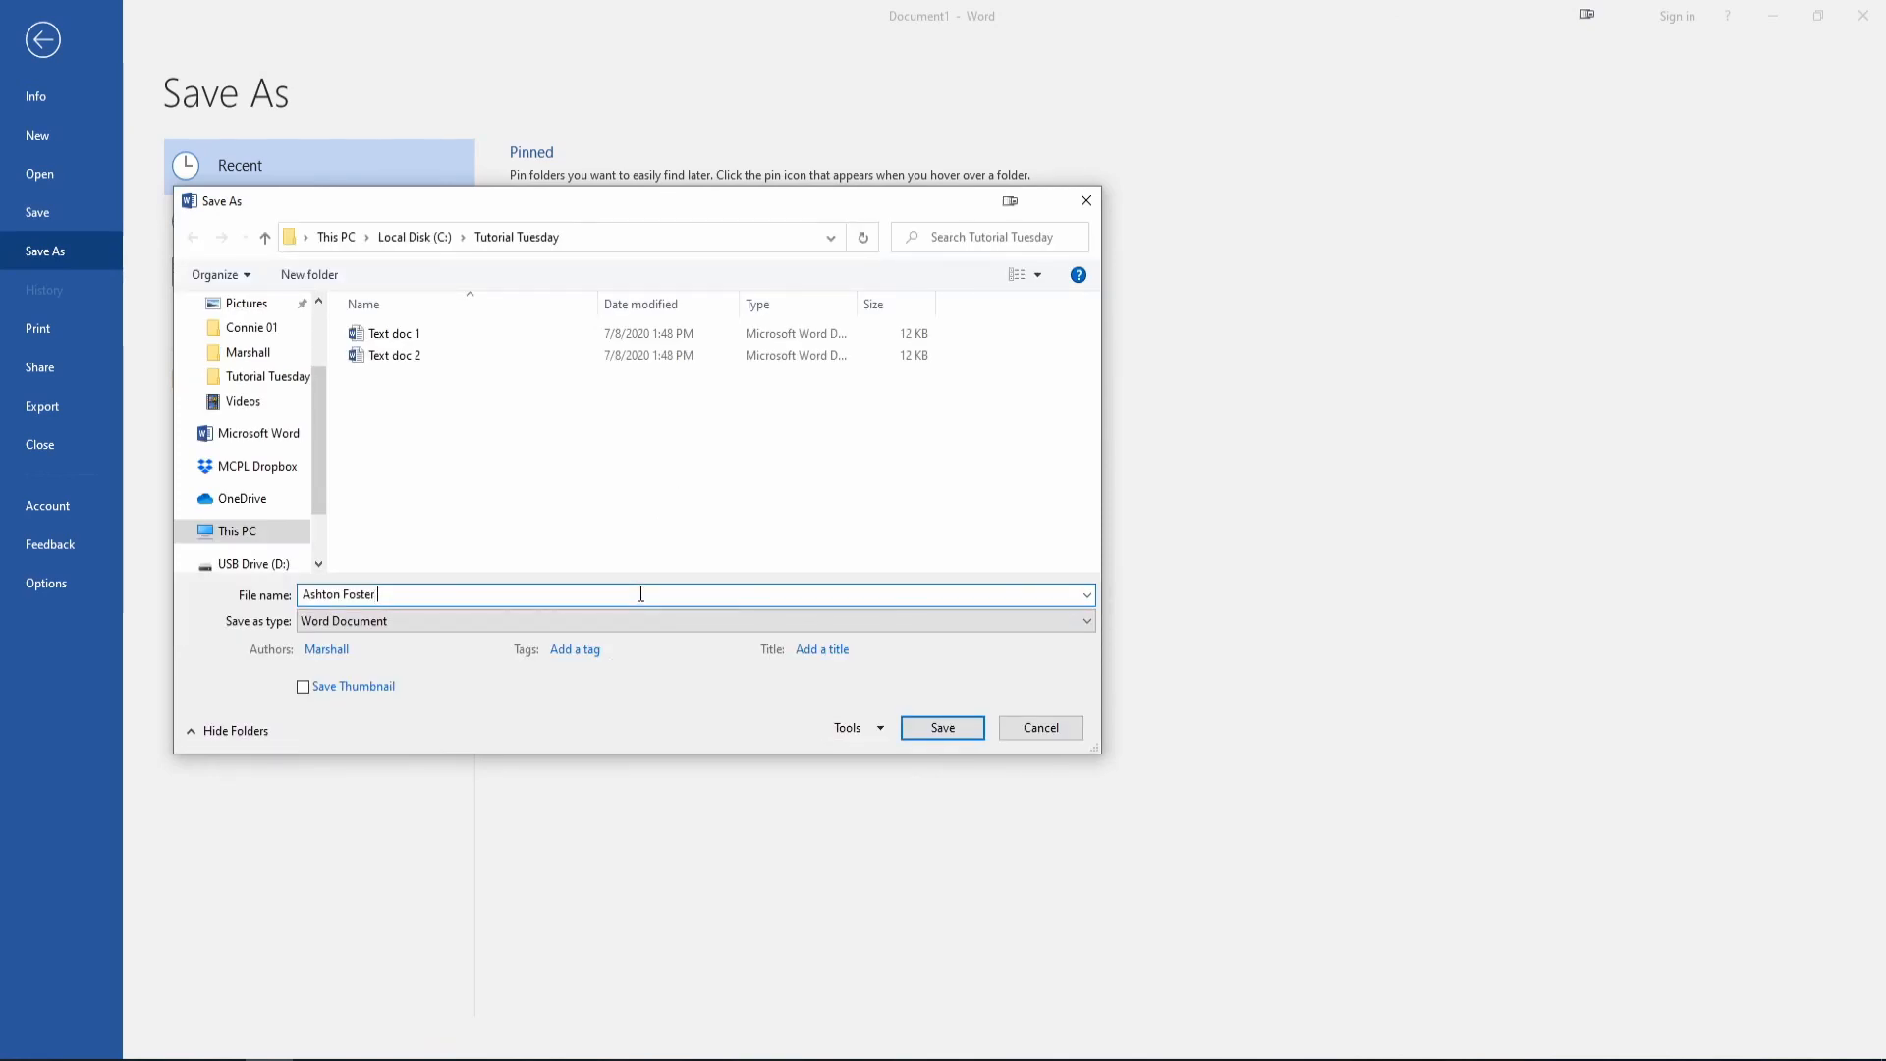
pyautogui.write('resume')
pyautogui.click(941, 731)
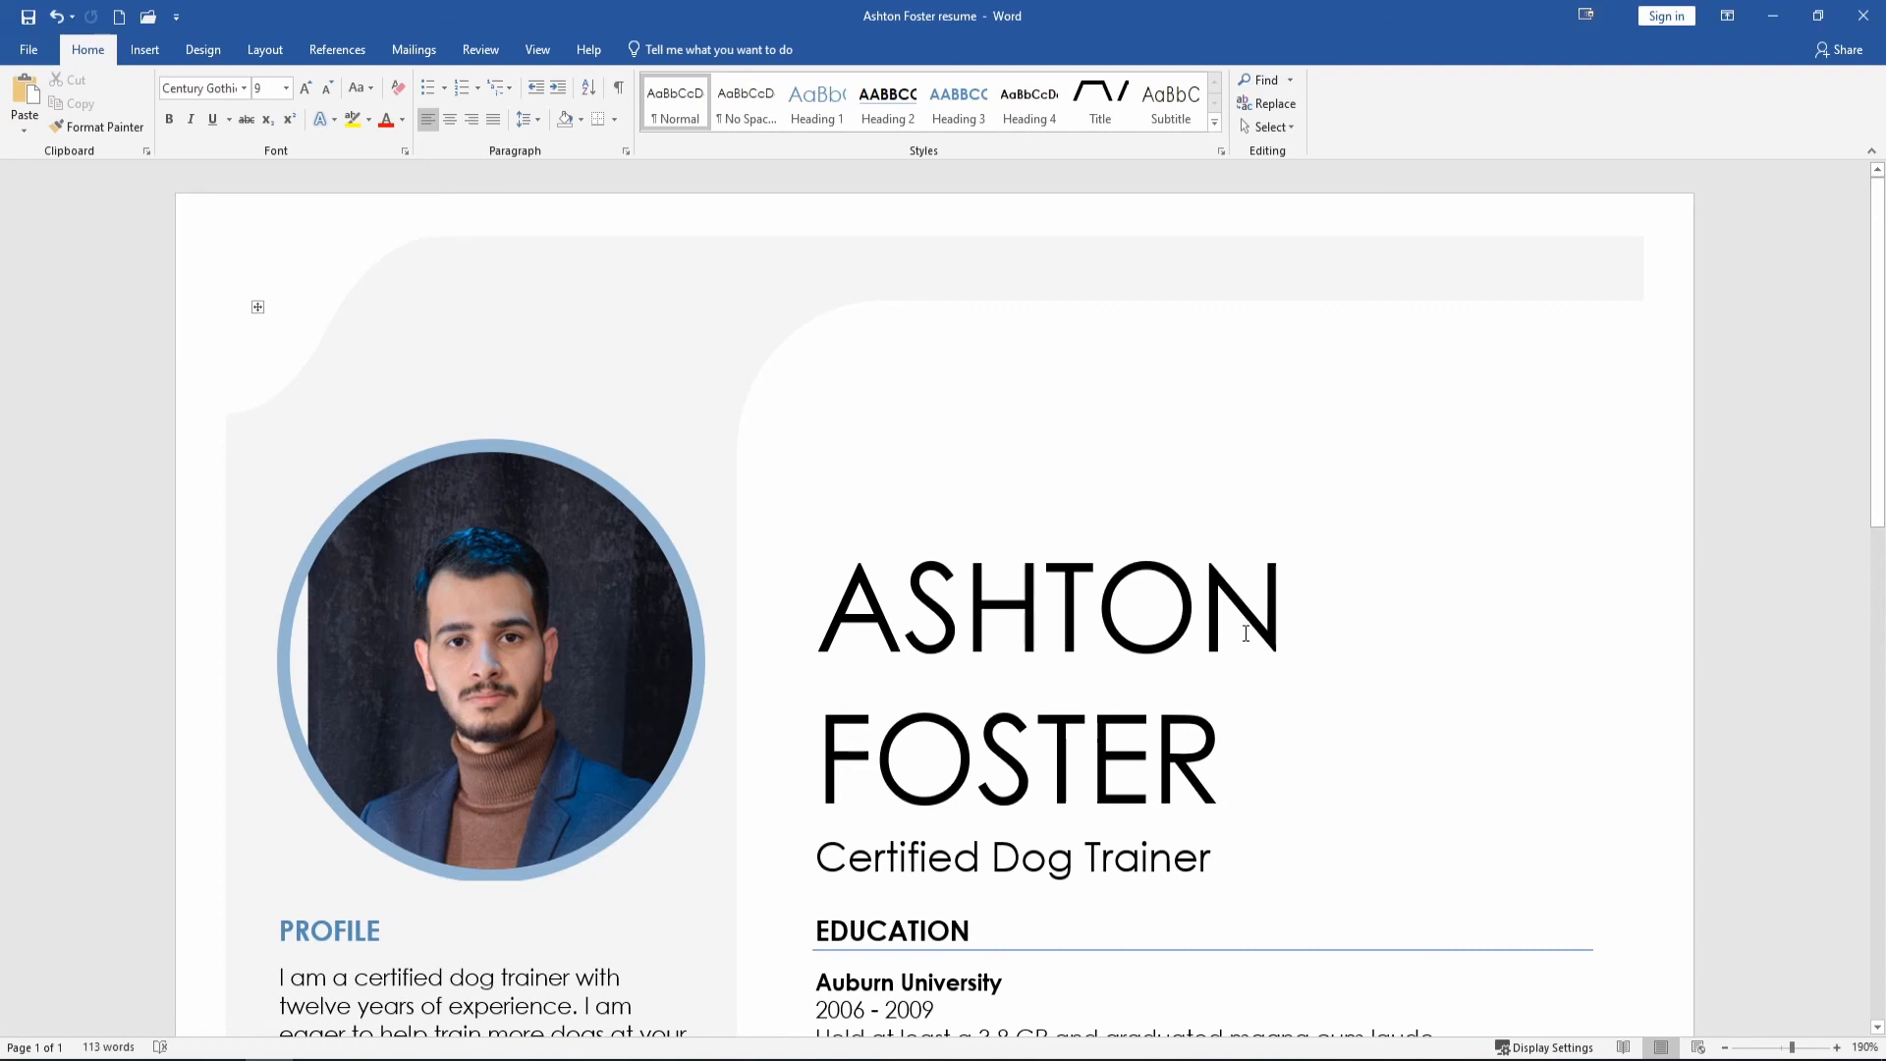
# Save another copy of the résumé in Tutorial Tuesday with 'updated name' appended to its file name.
pyautogui.click(28, 50)
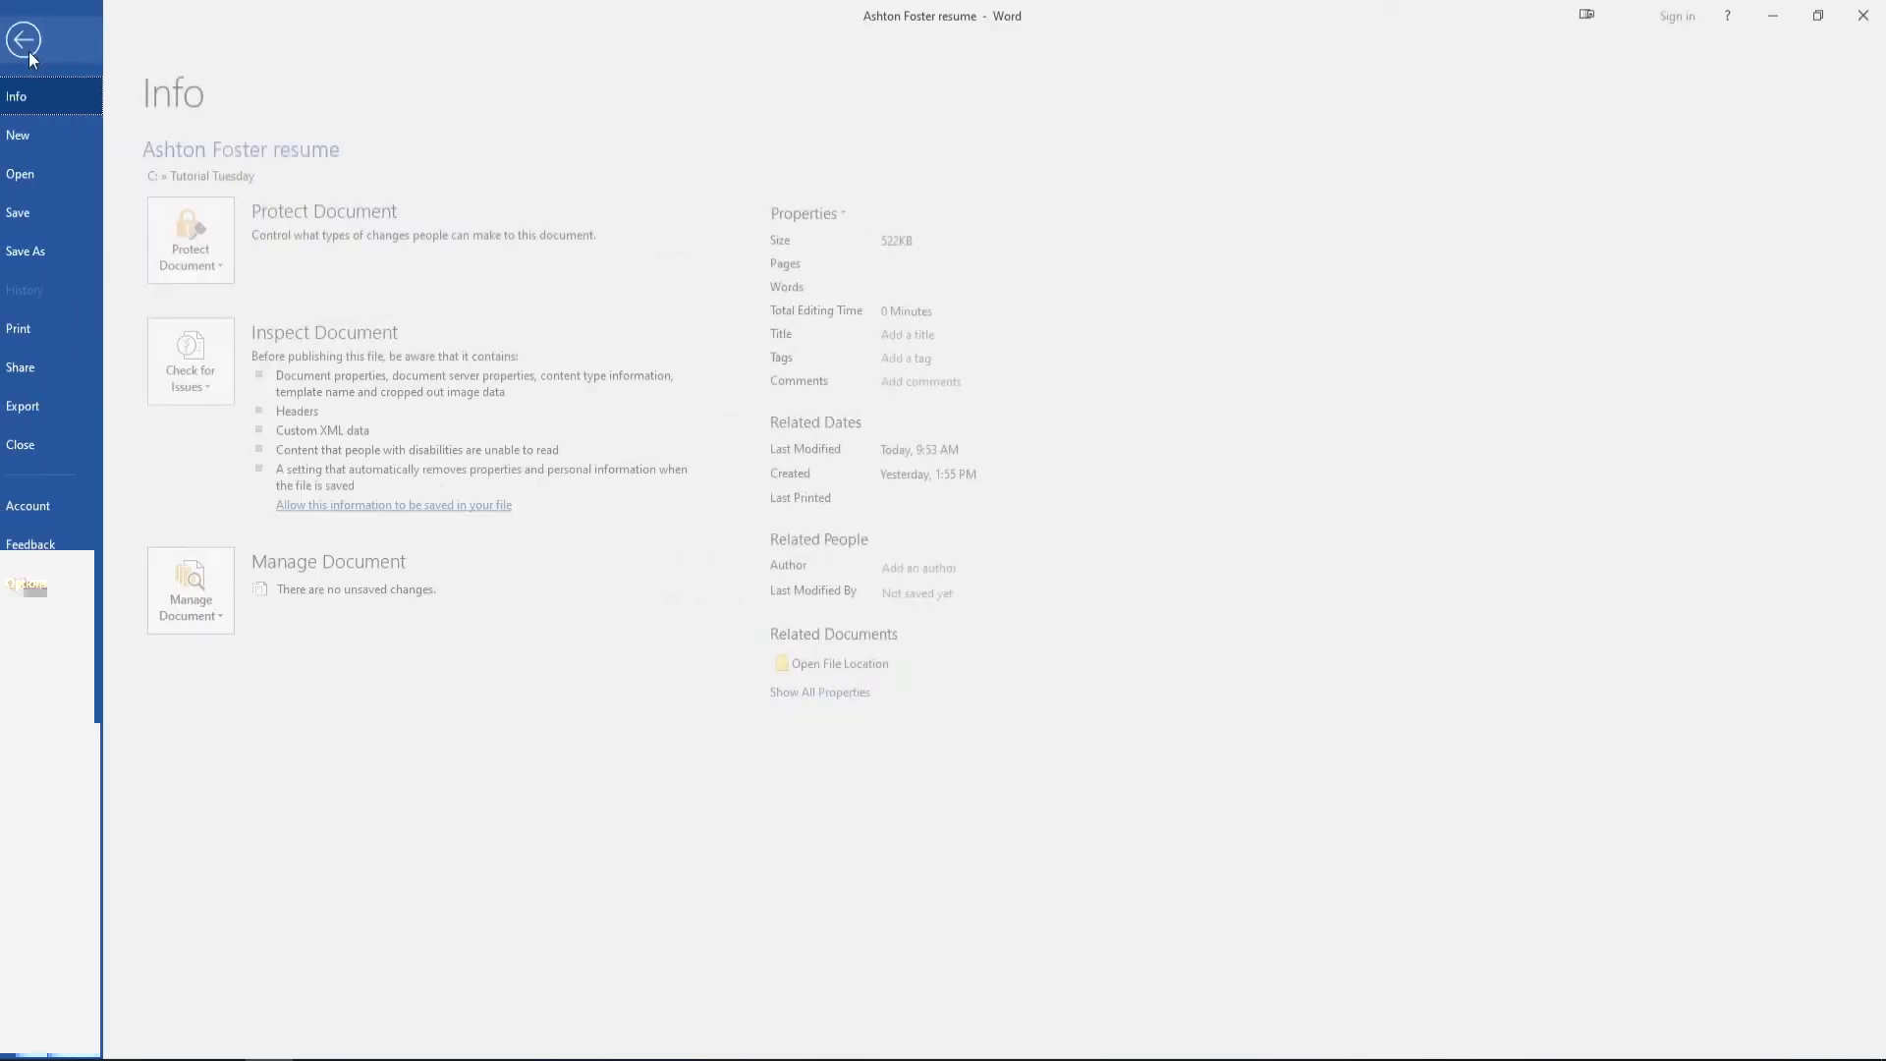
pyautogui.click(51, 253)
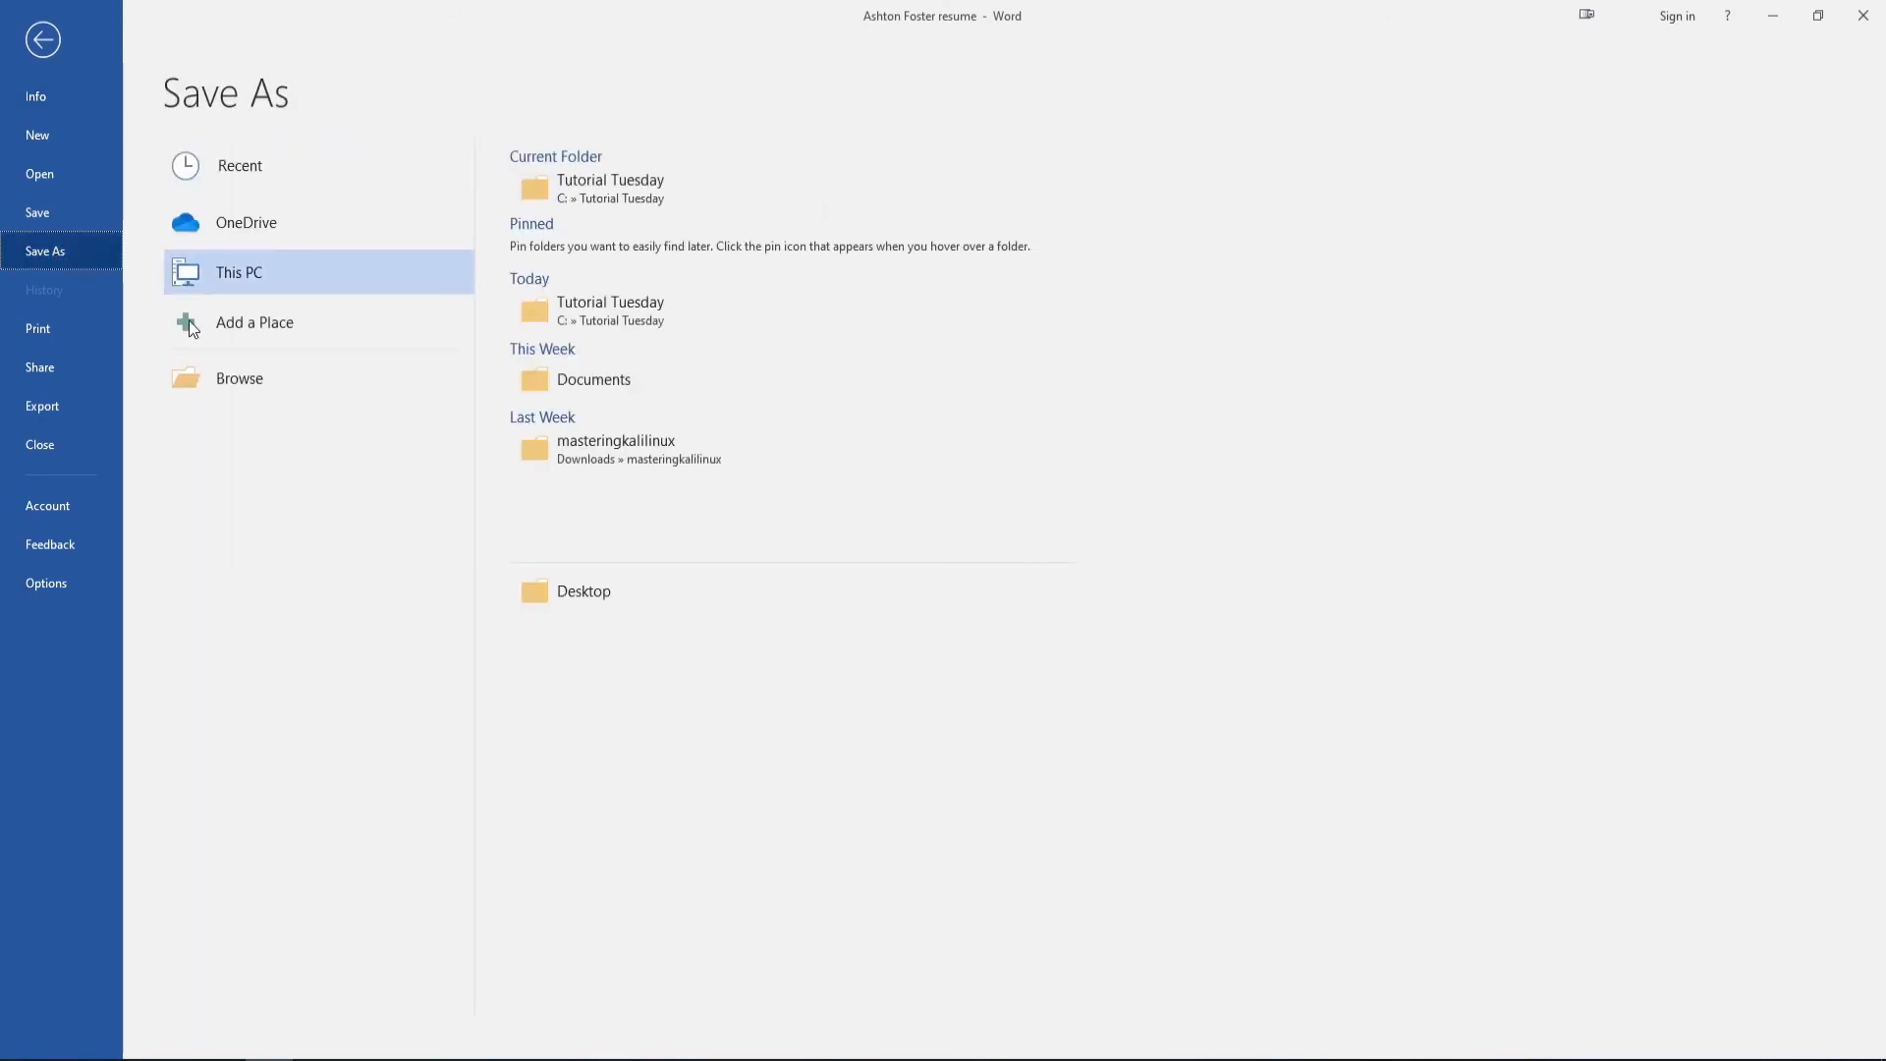
pyautogui.click(607, 312)
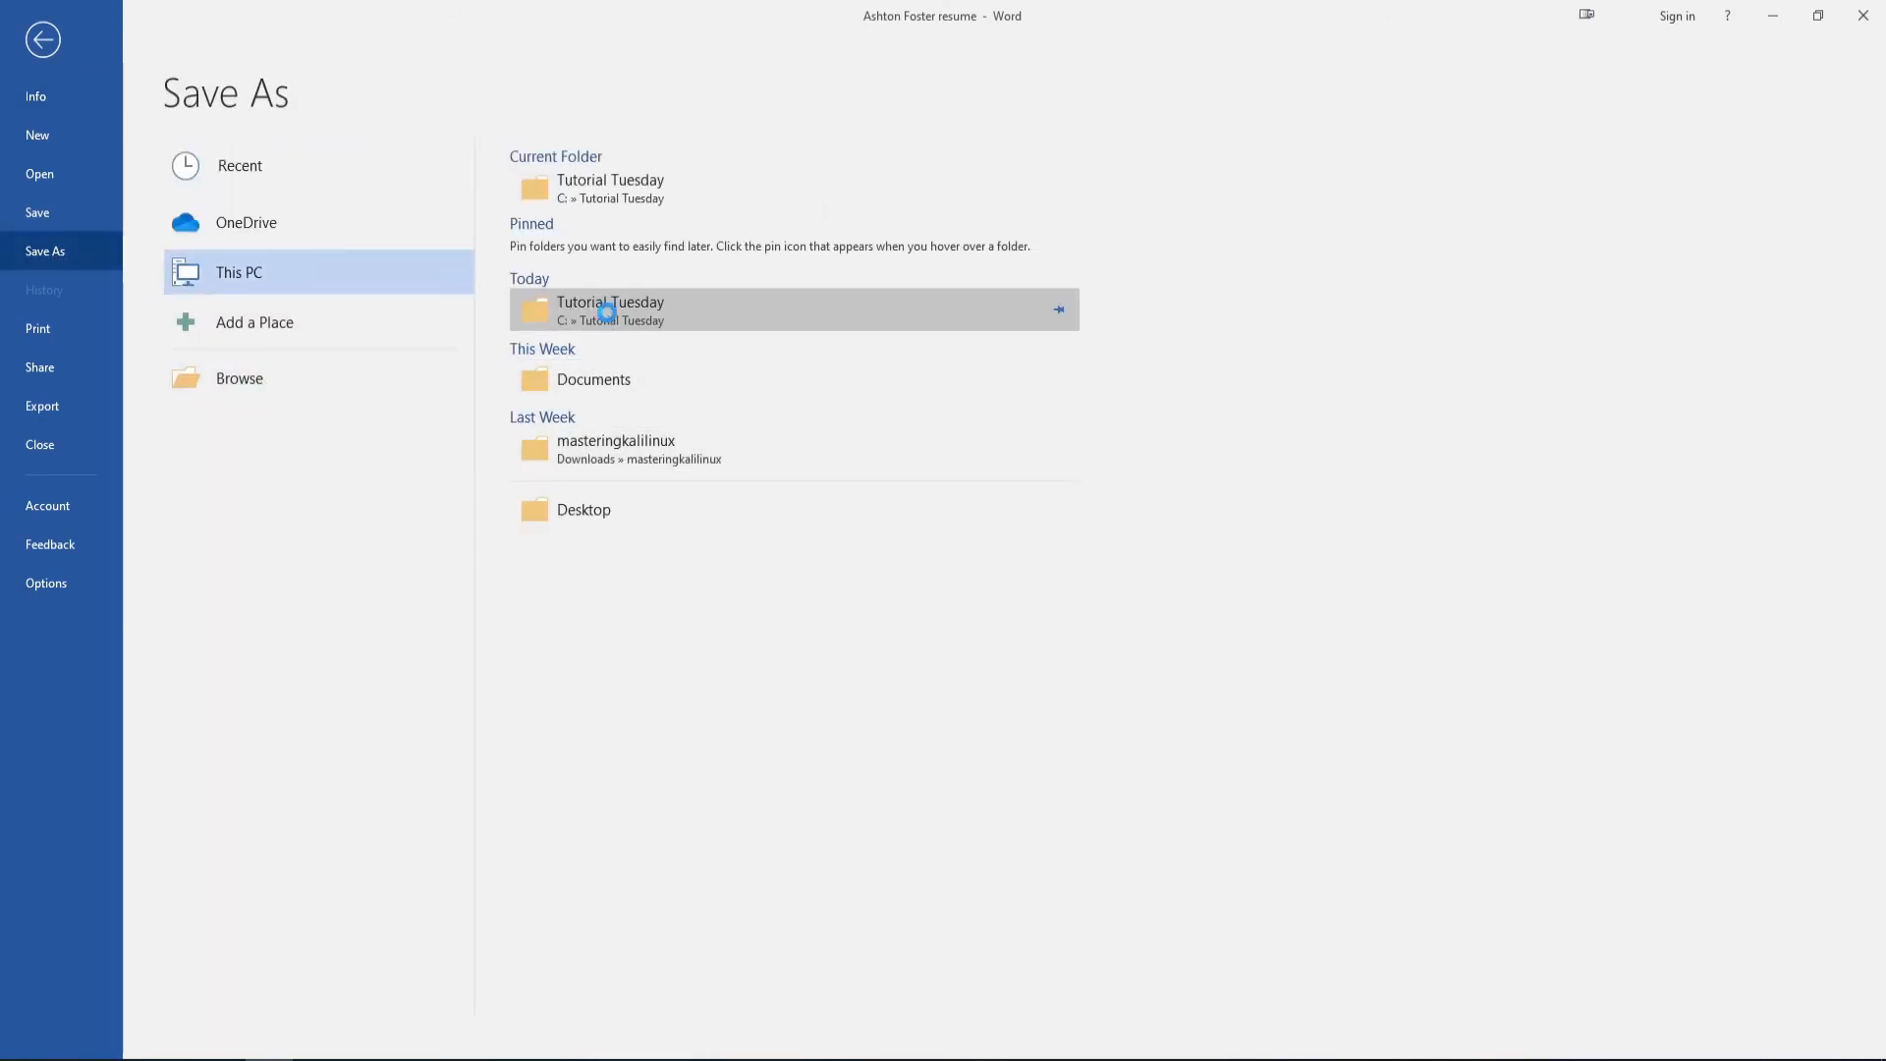
pyautogui.click(516, 594)
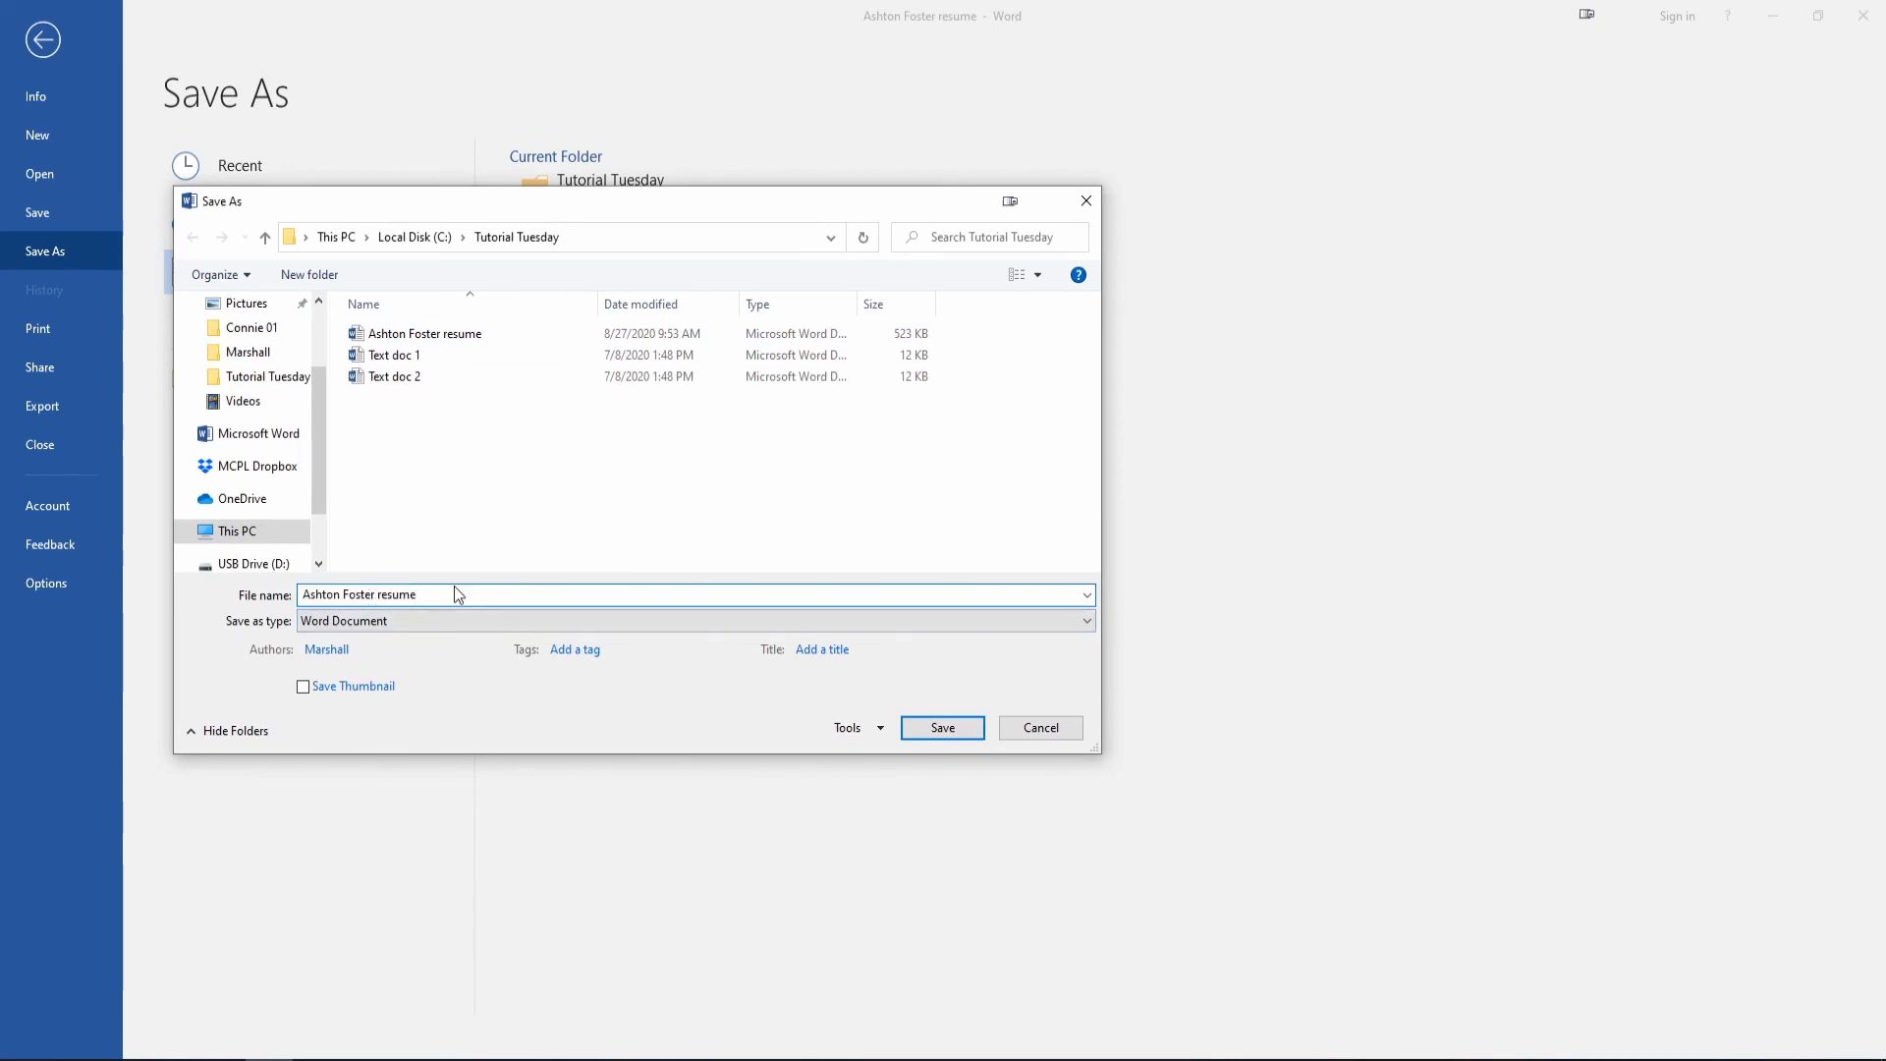
pyautogui.write('updated name')
pyautogui.click(947, 729)
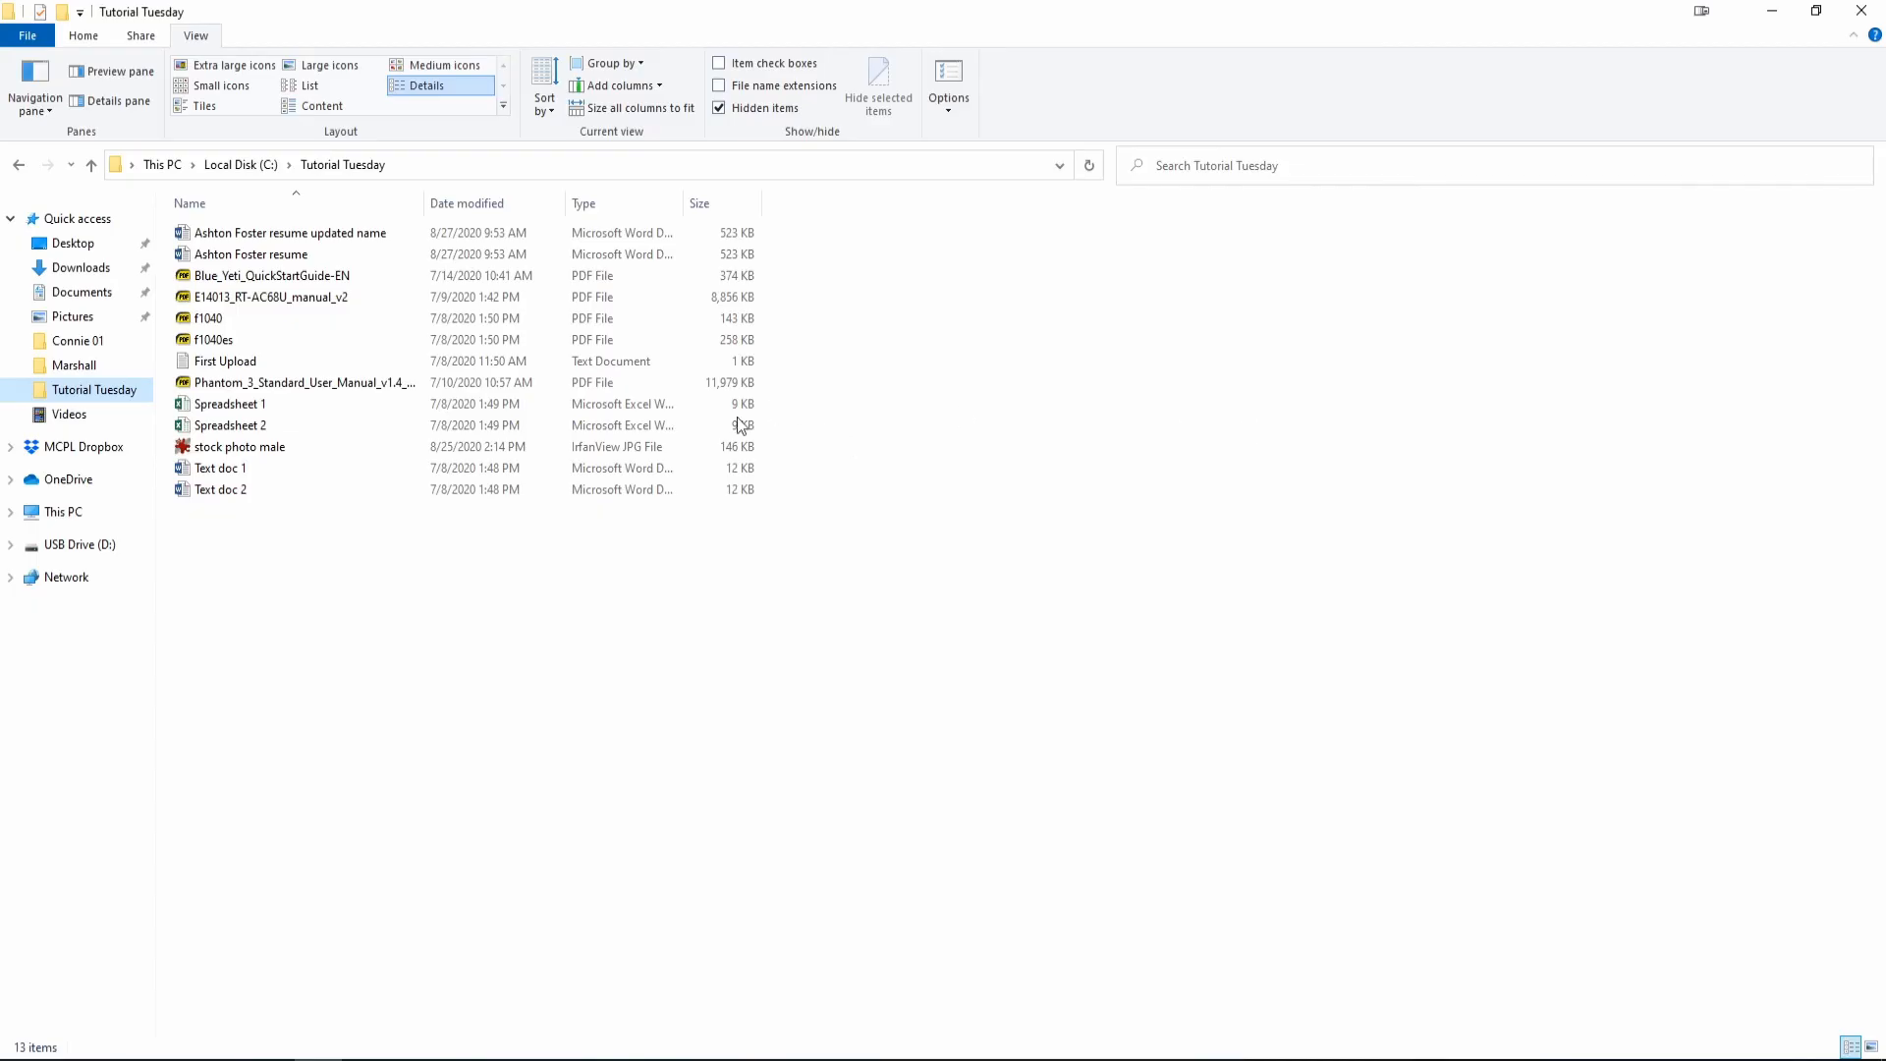
# Open the résumé copy ending in 'updated name' from the Tutorial Tuesday folder.
pyautogui.click(324, 254)
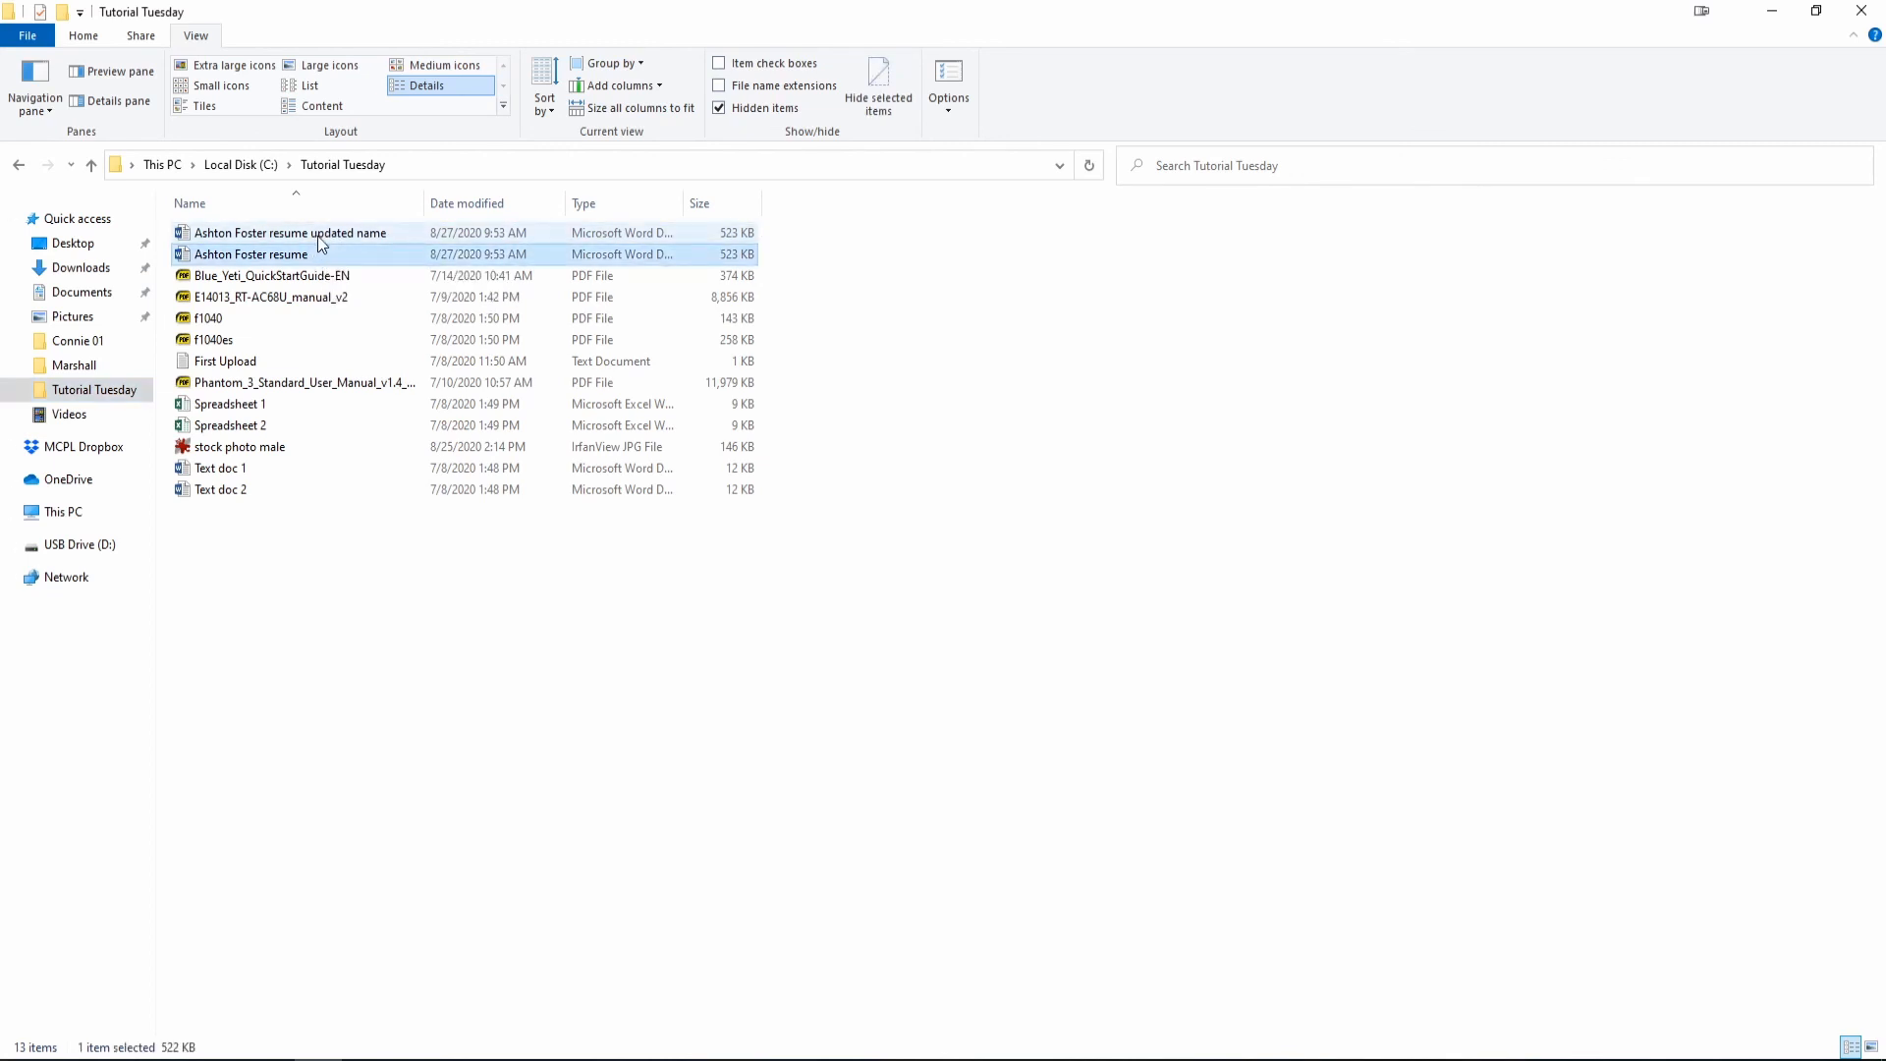
pyautogui.click(321, 236)
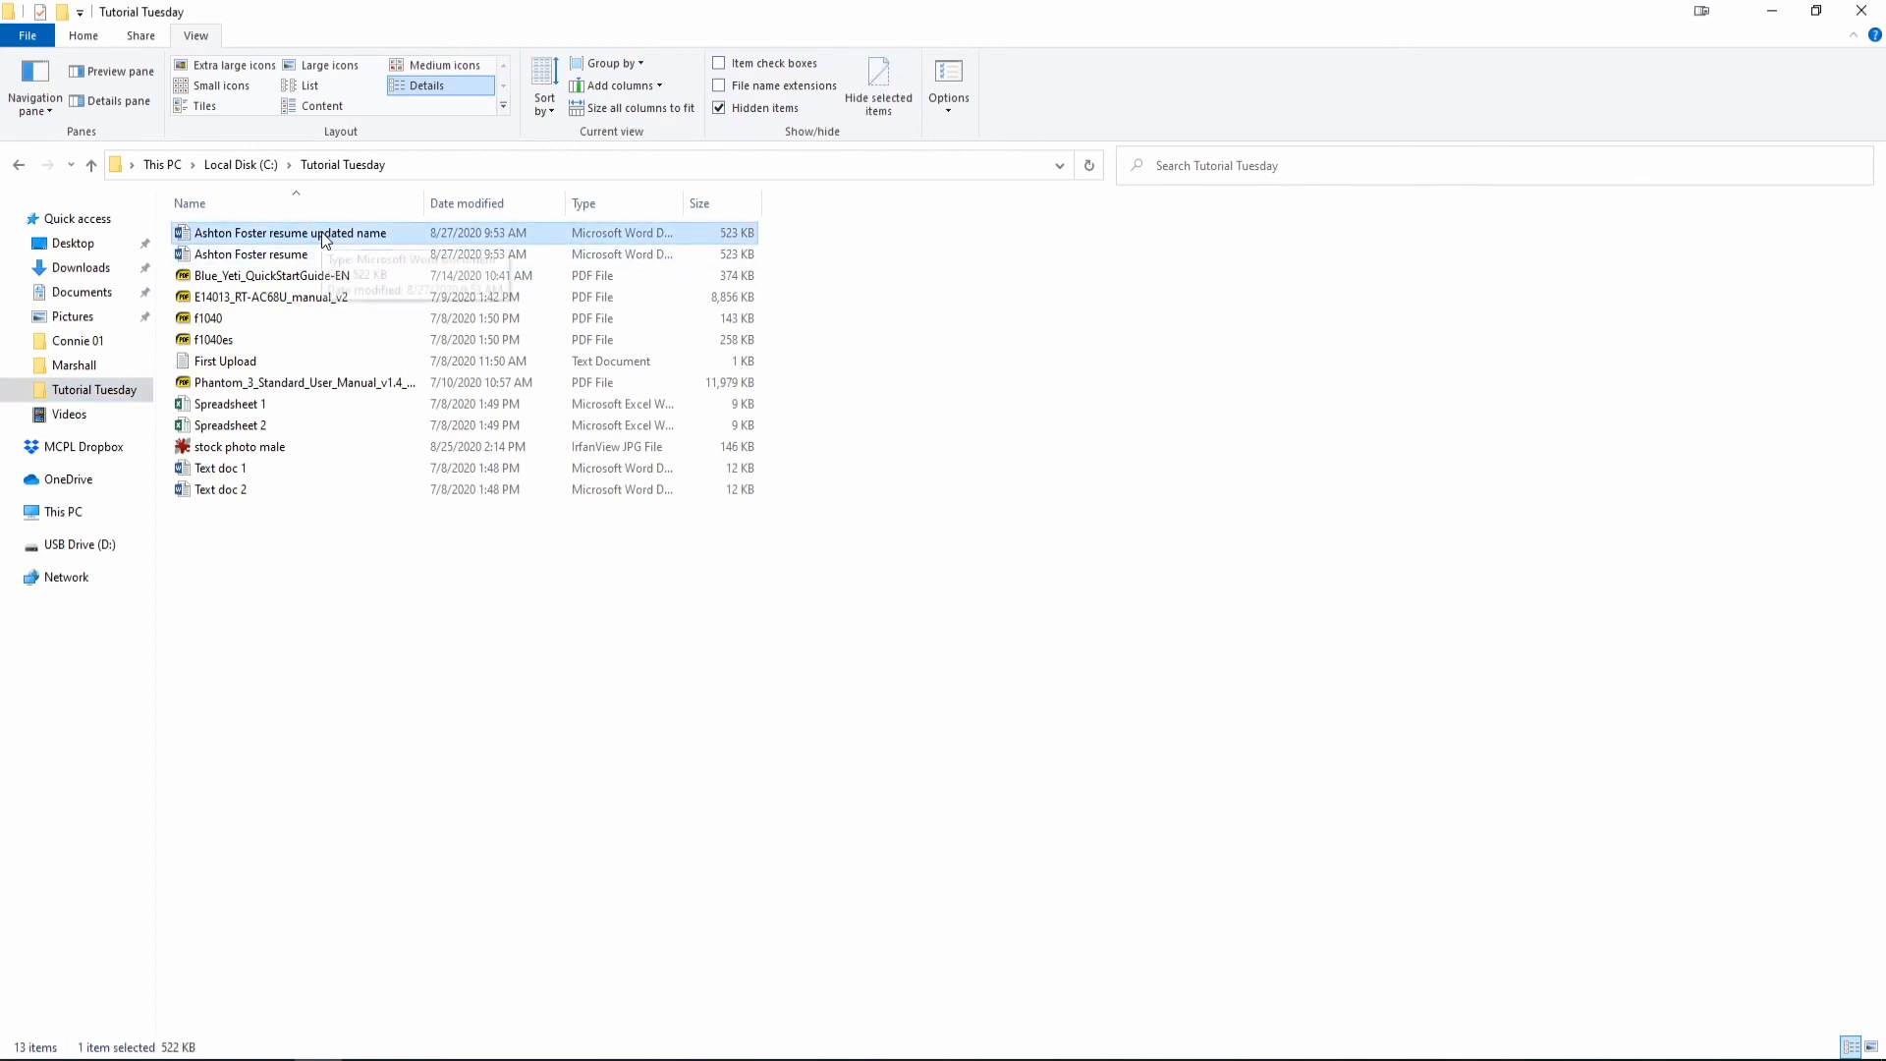
pyautogui.doubleClick(324, 238)
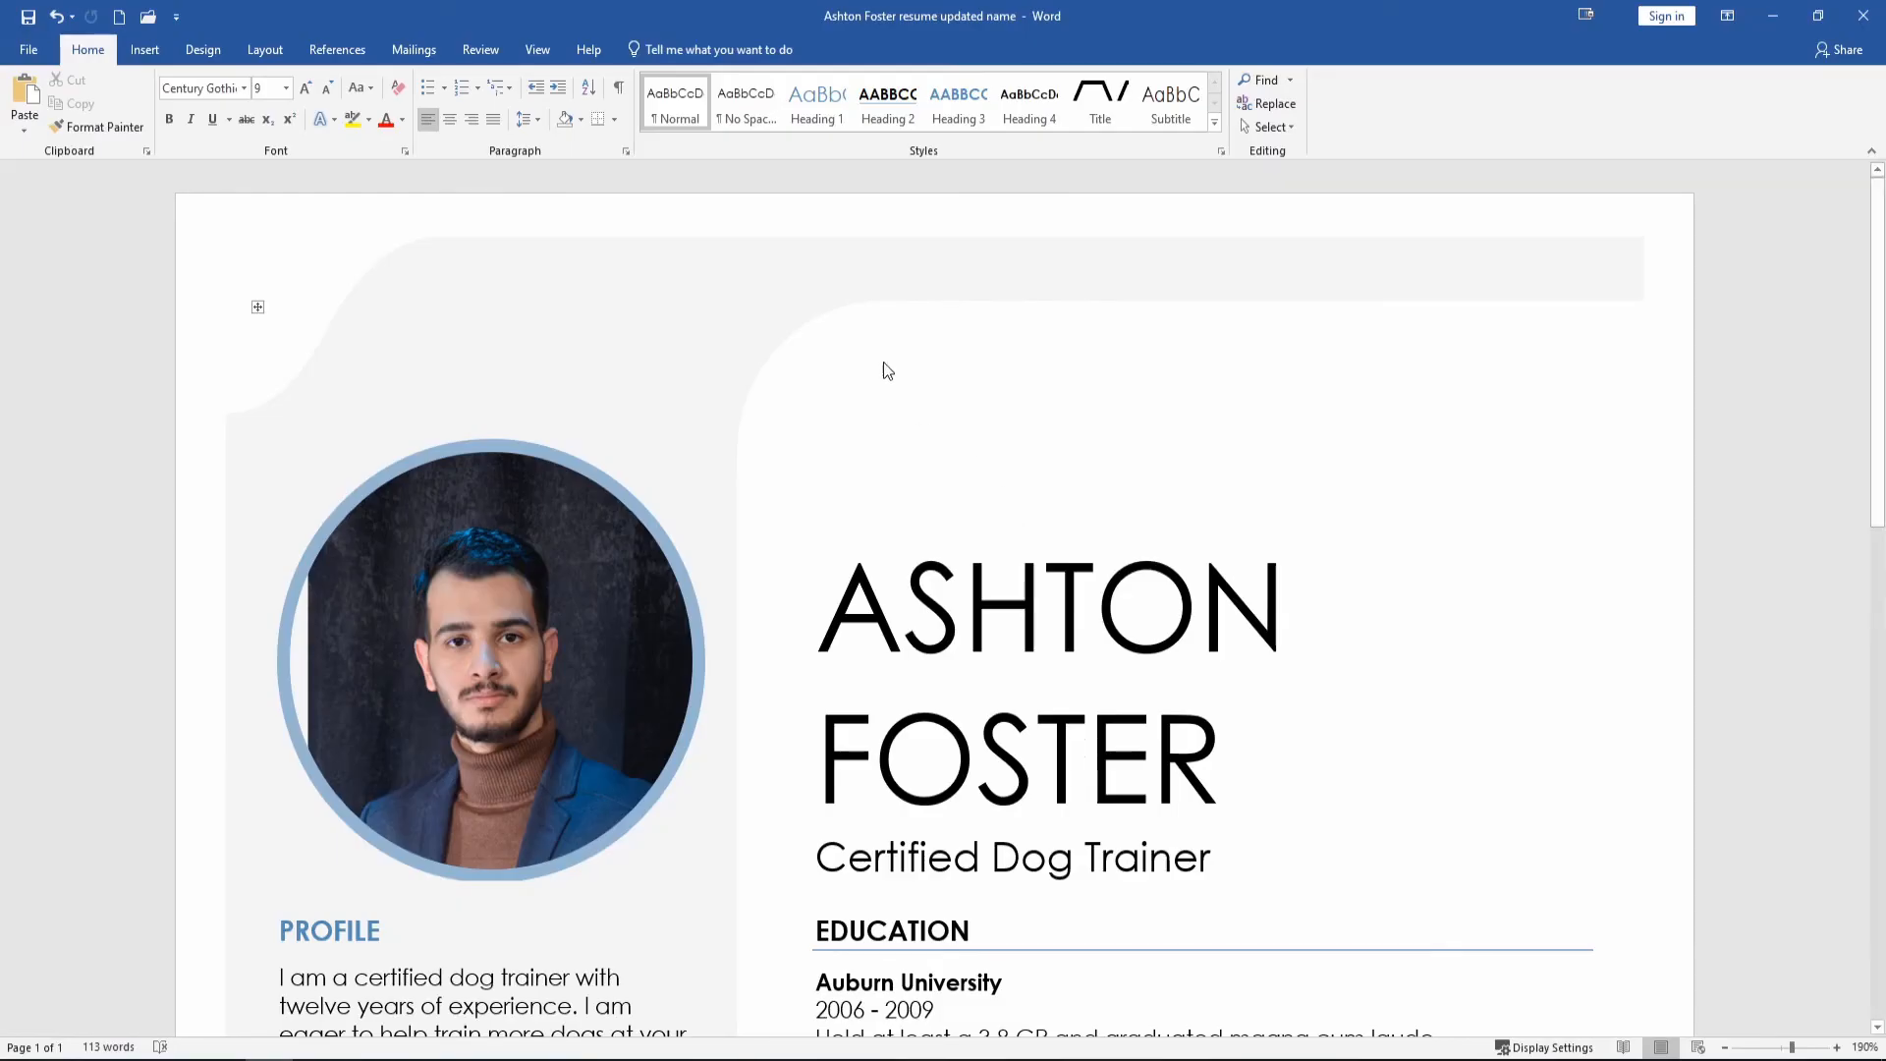
# Search the new-document templates for Flyers and preview the Festive party flyer.
pyautogui.click(31, 50)
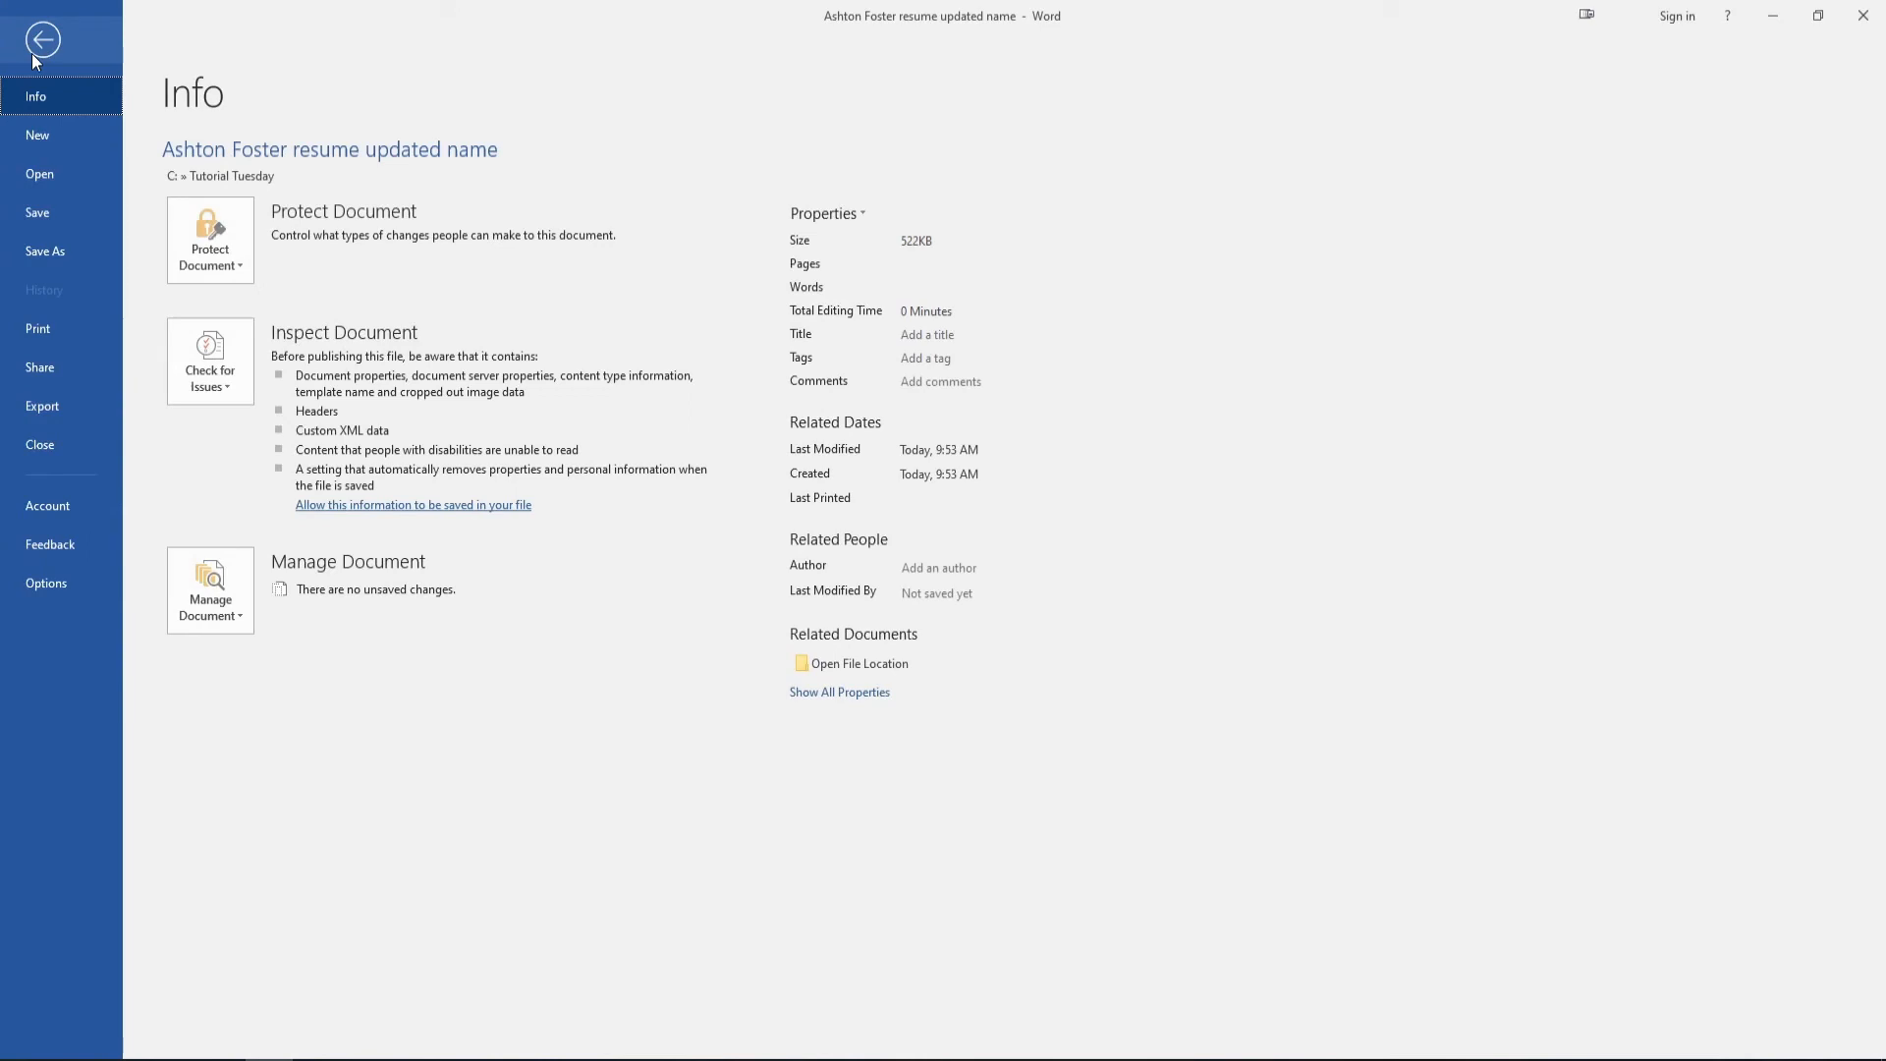
pyautogui.click(38, 135)
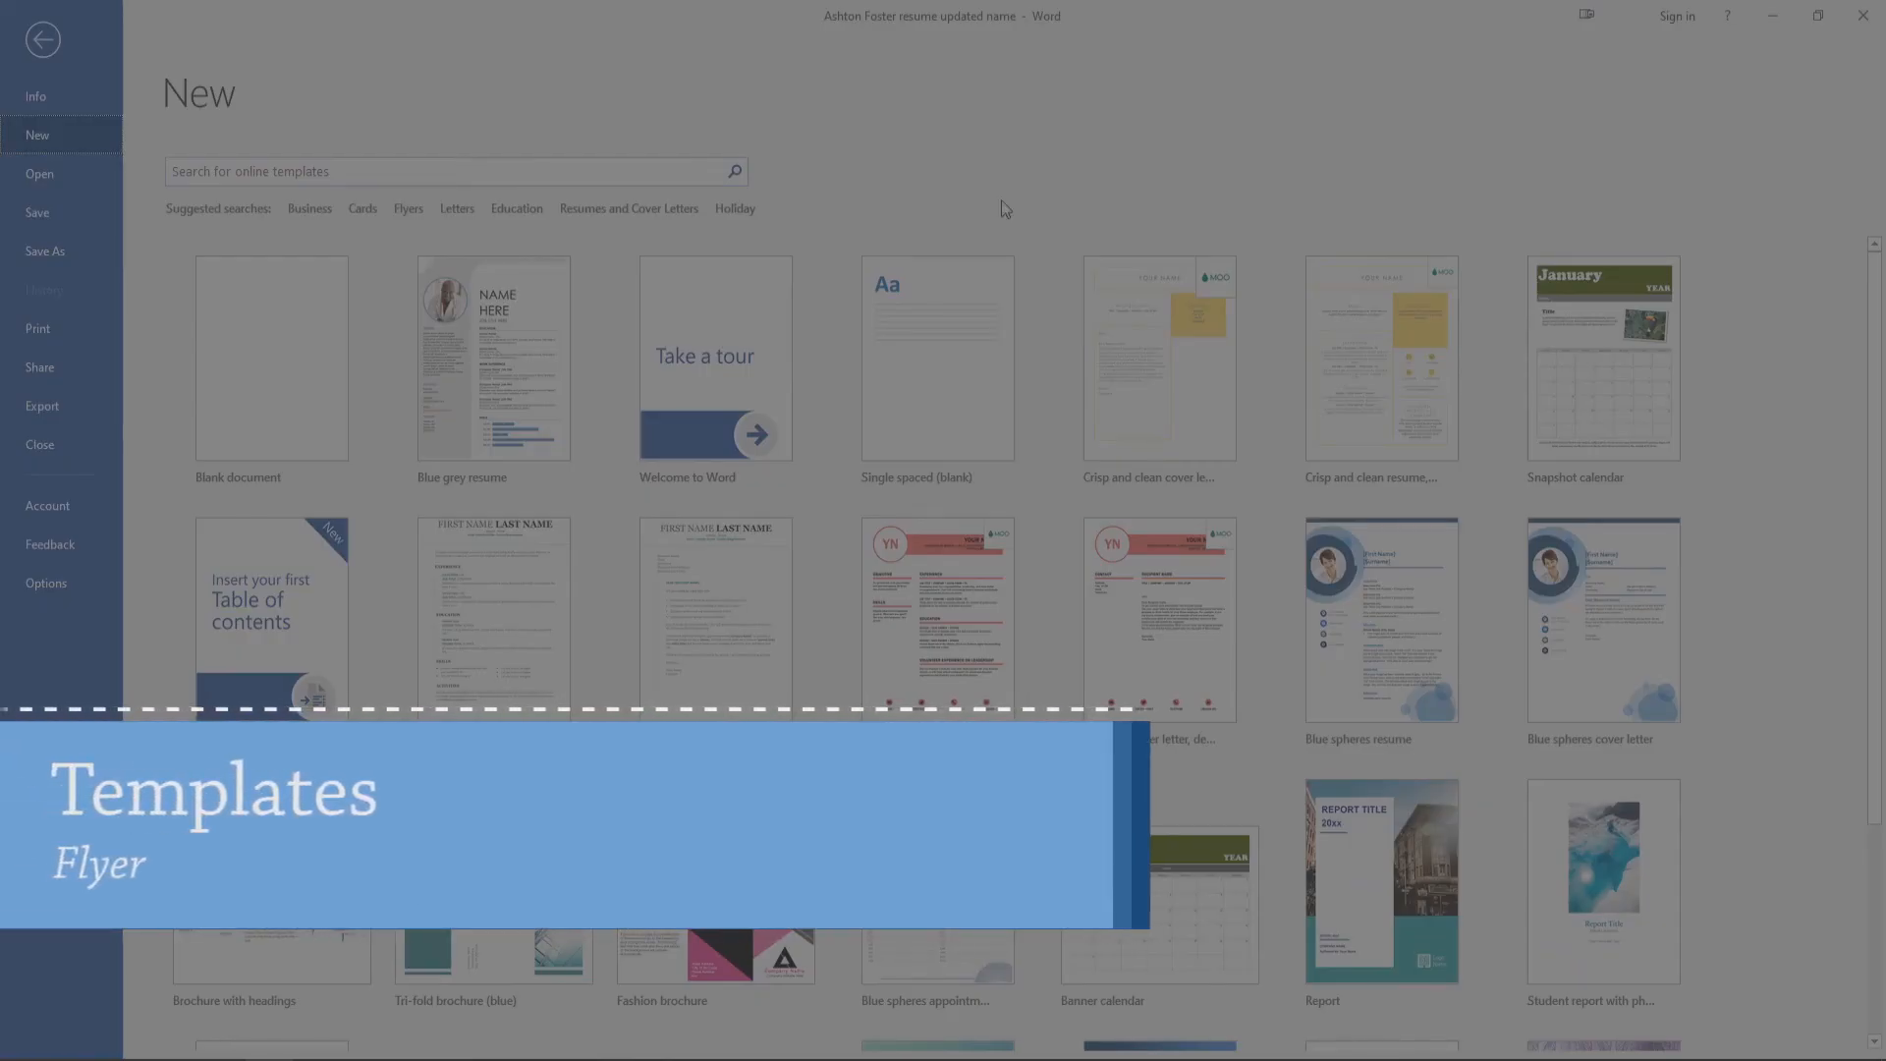
pyautogui.click(409, 210)
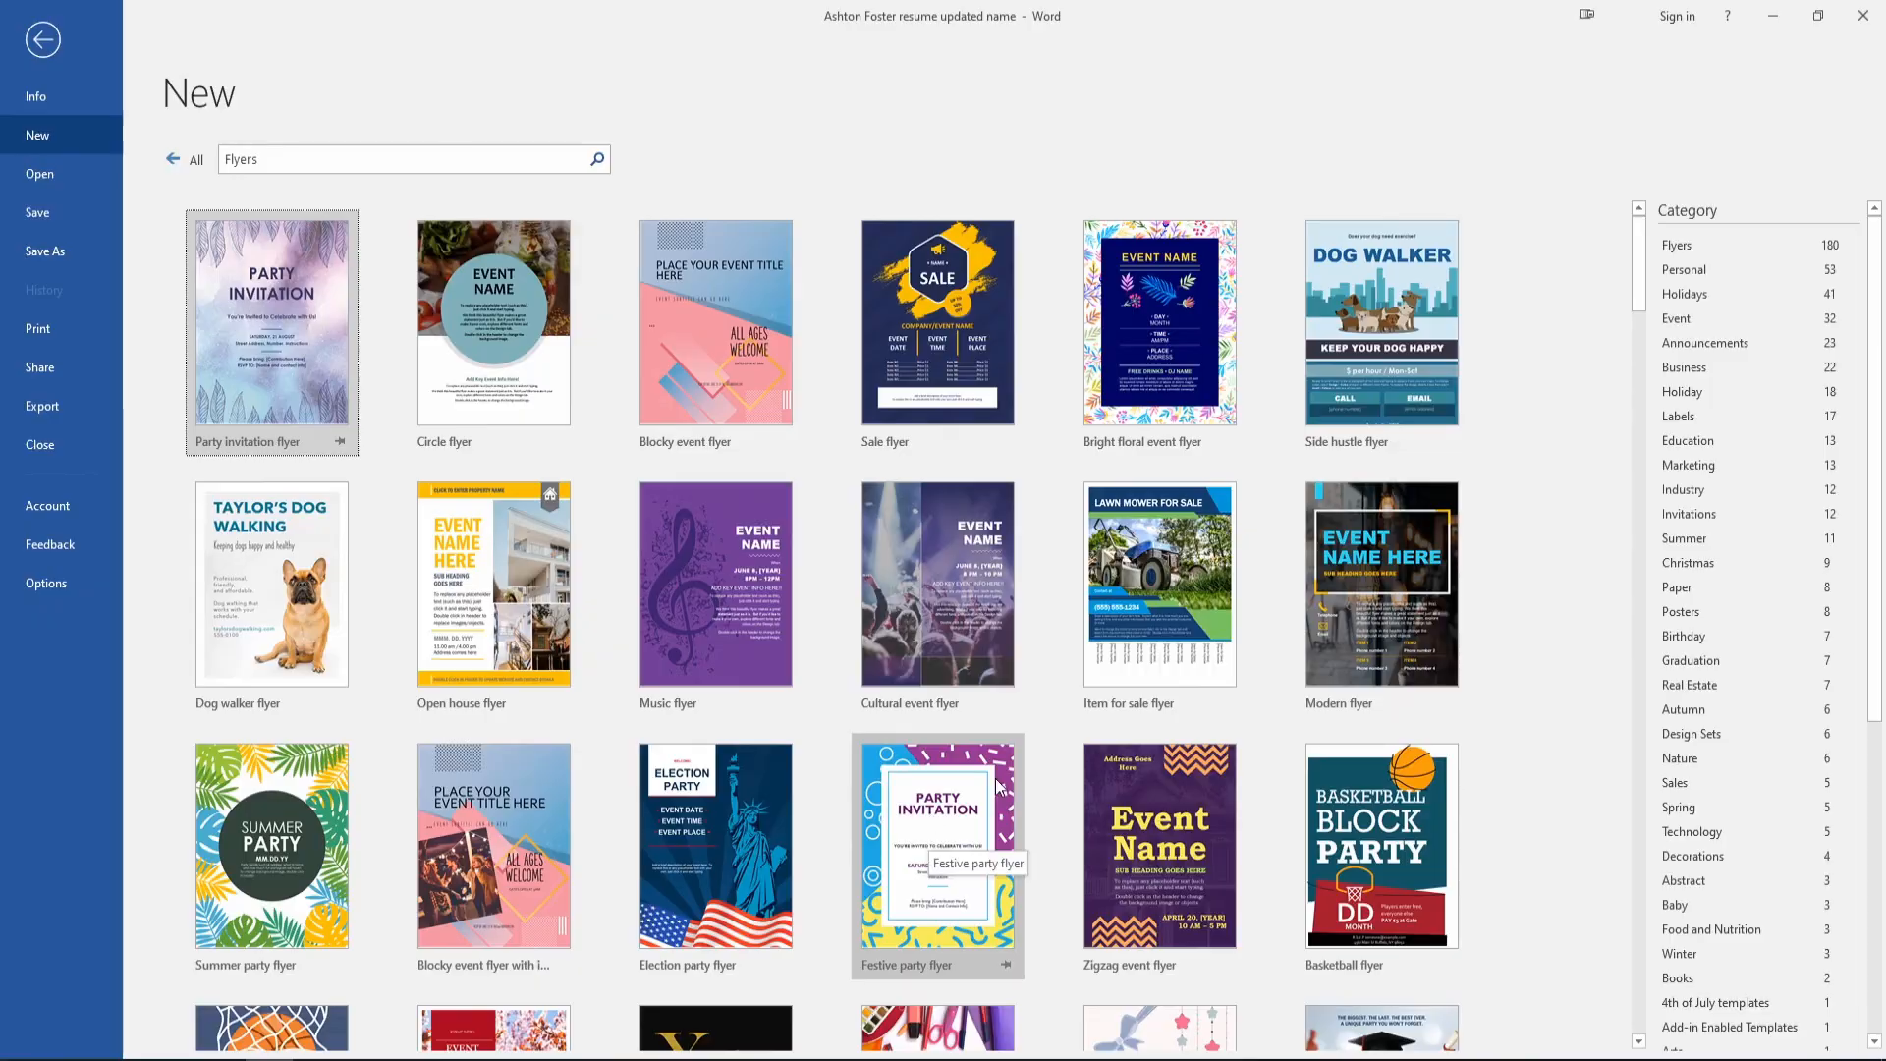
pyautogui.scroll(-2, 1006, 787)
pyautogui.scroll(-5, 1006, 789)
pyautogui.moveTo(1639, 361); pyautogui.dragTo(1506, 286)
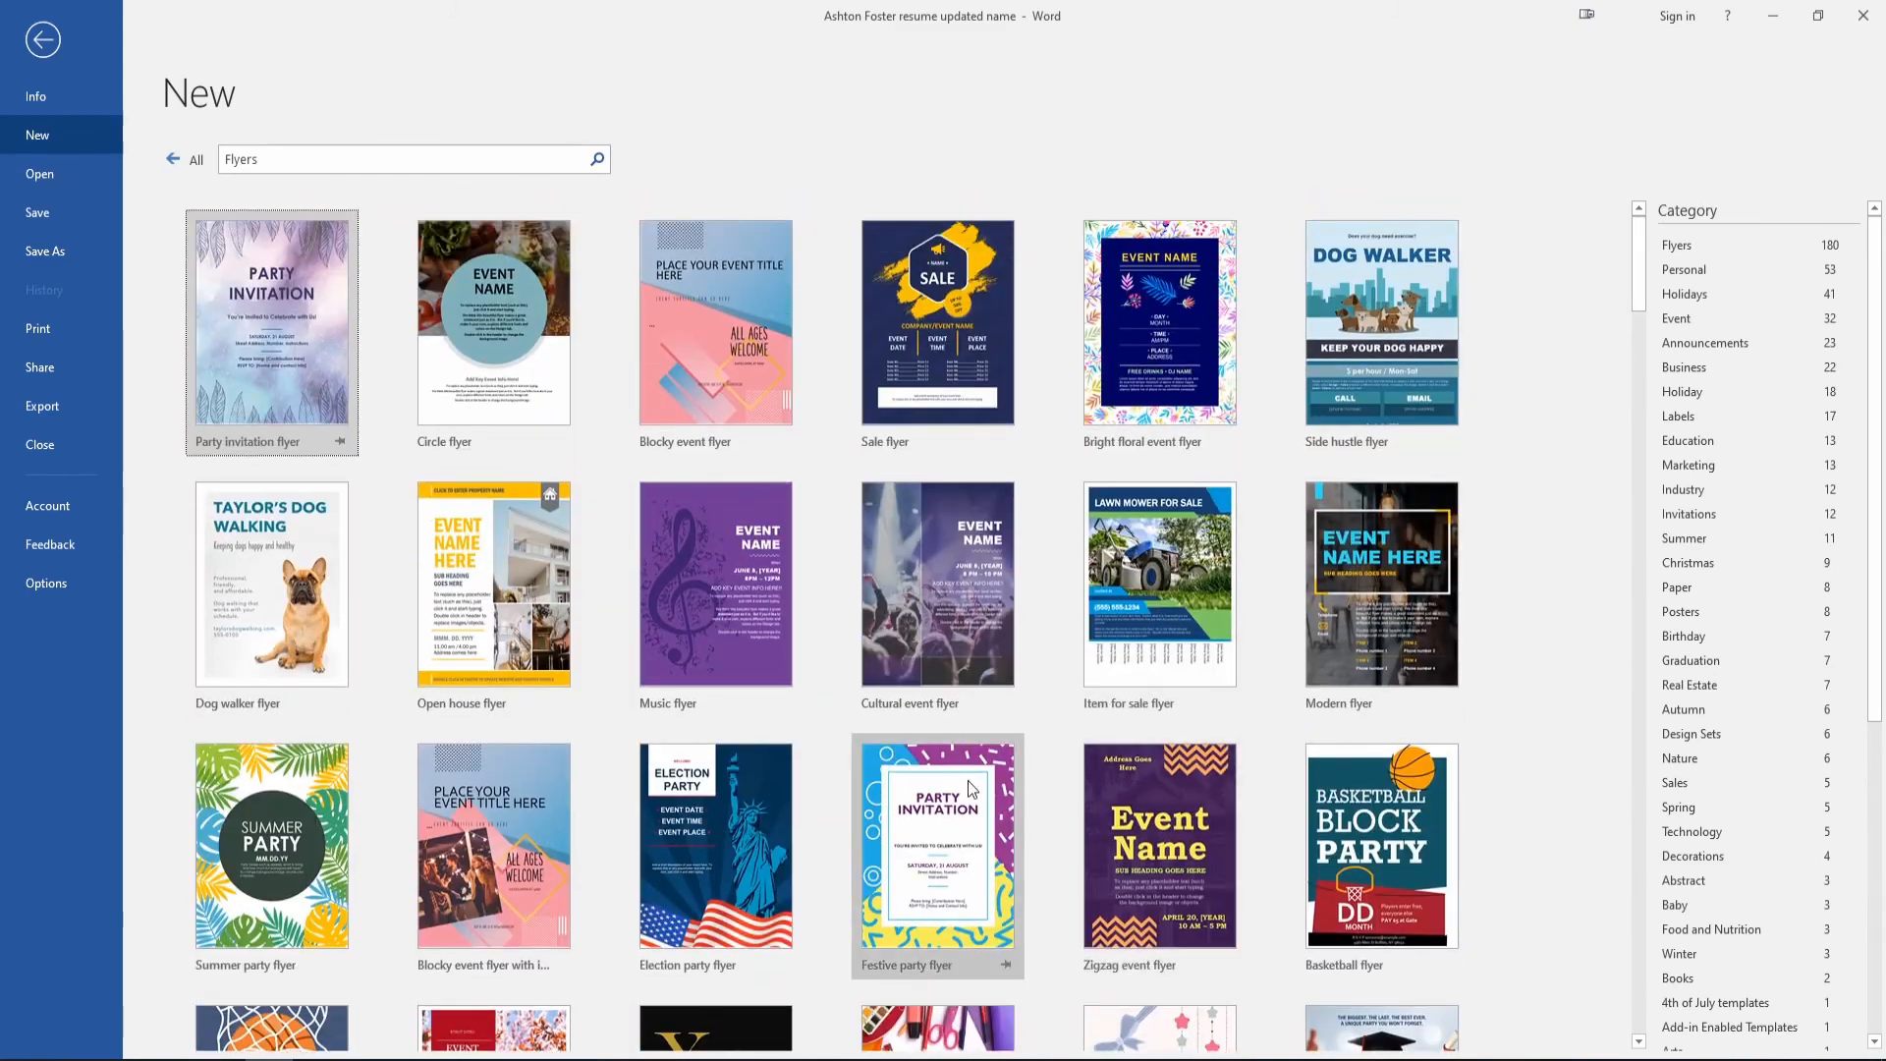
pyautogui.click(948, 807)
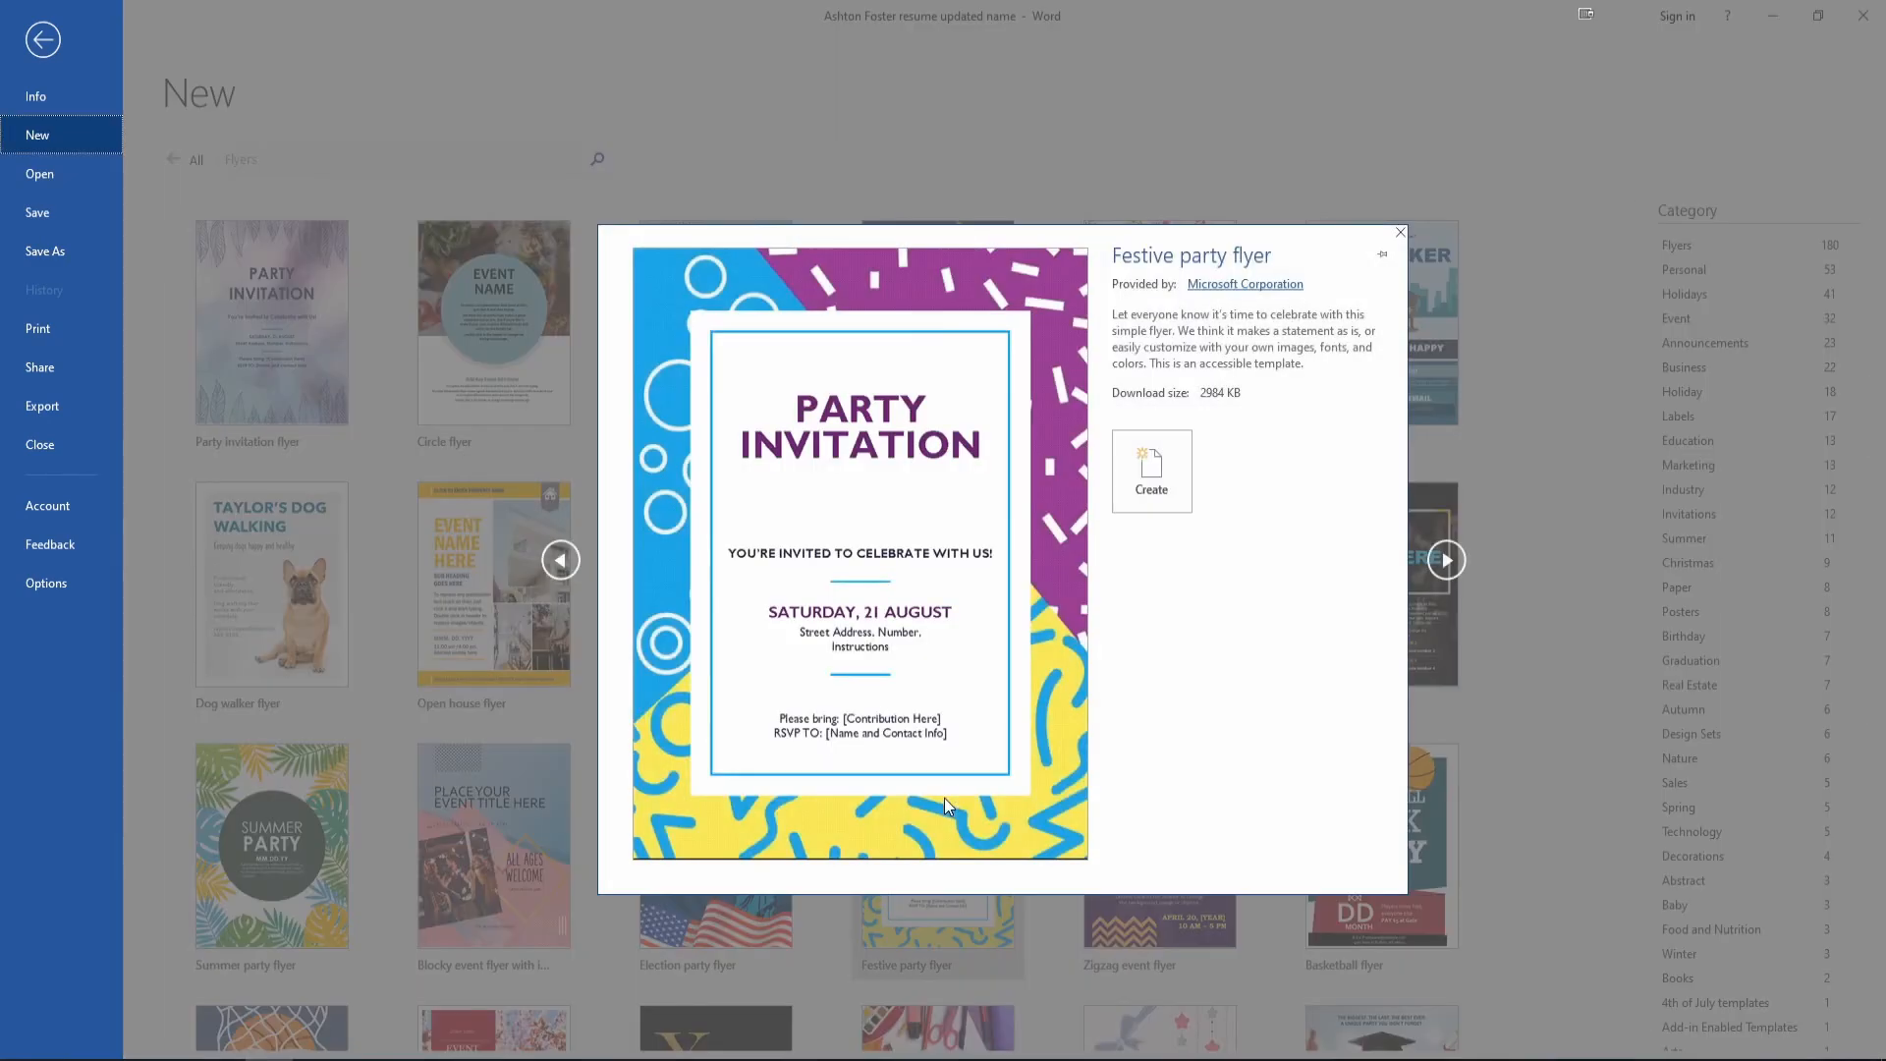
# Create a document from the Festive party flyer template and scroll through the PARTY INVITATION flyer.
pyautogui.click(1154, 467)
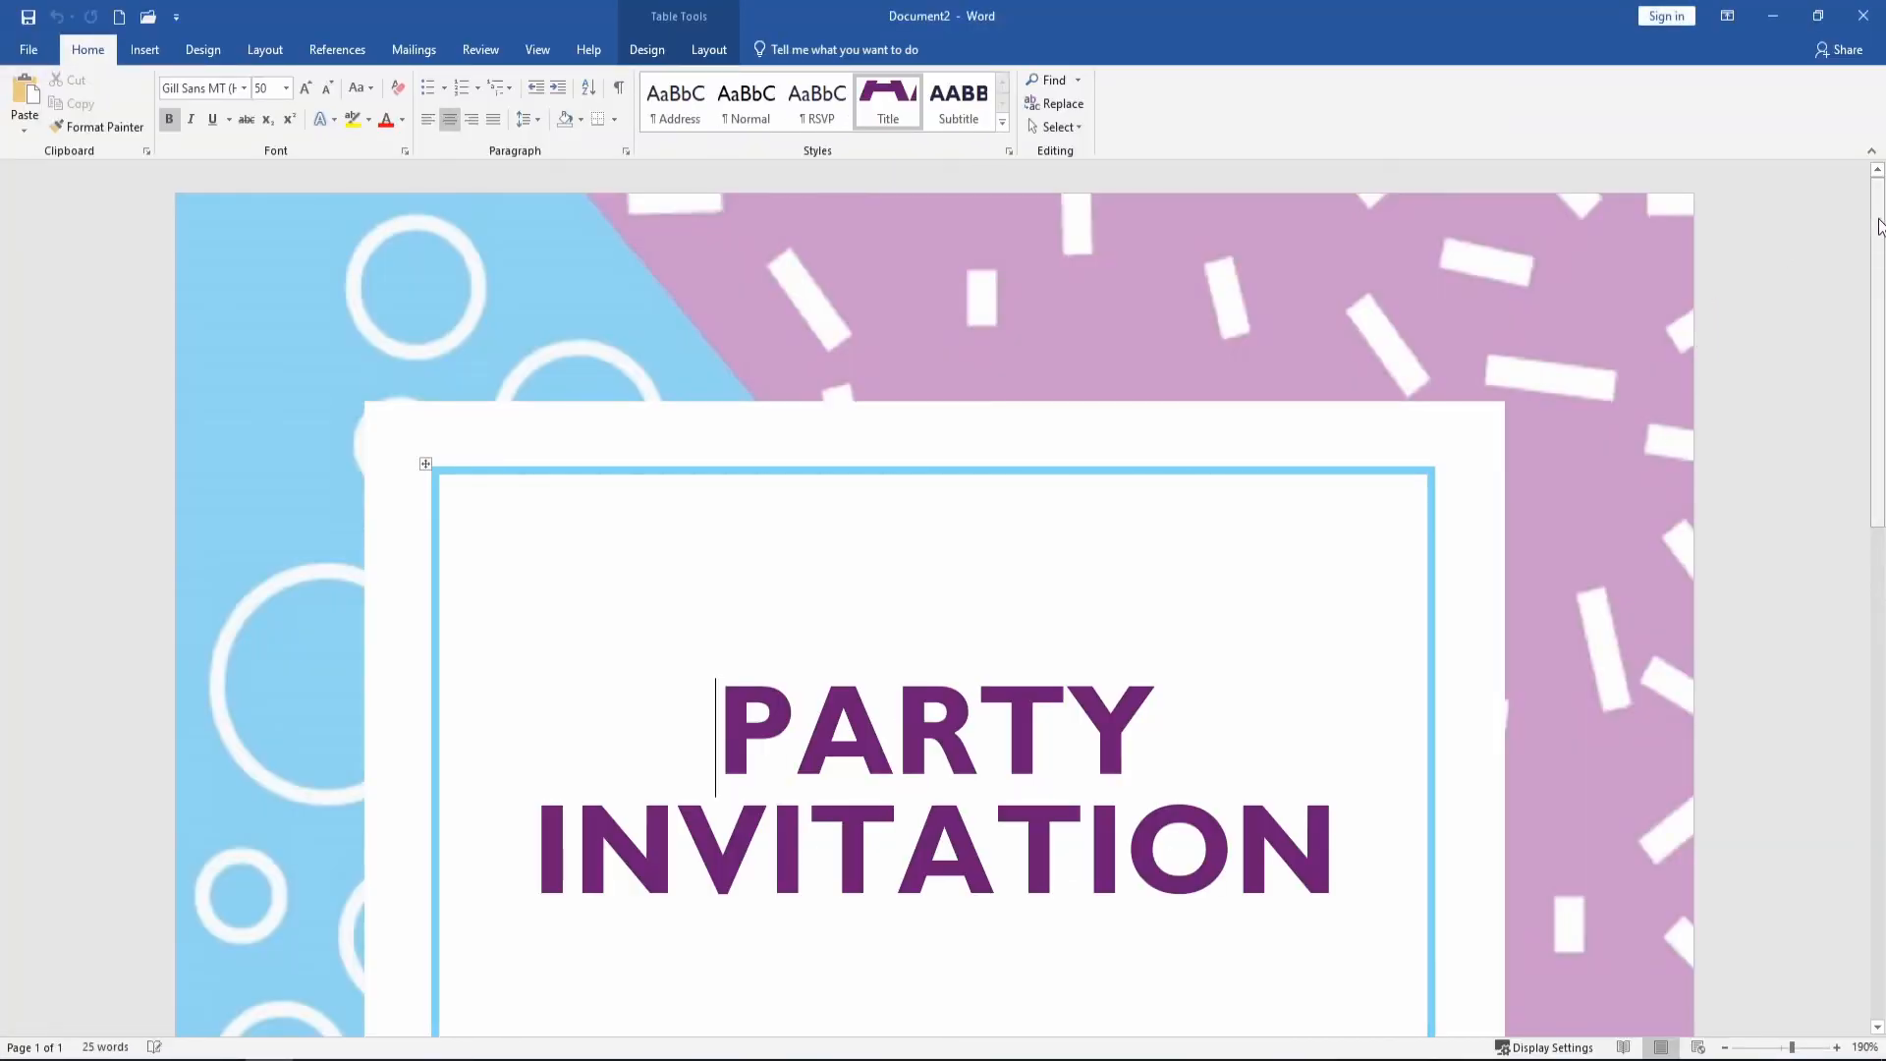
pyautogui.scroll(-10, 1879, 226)
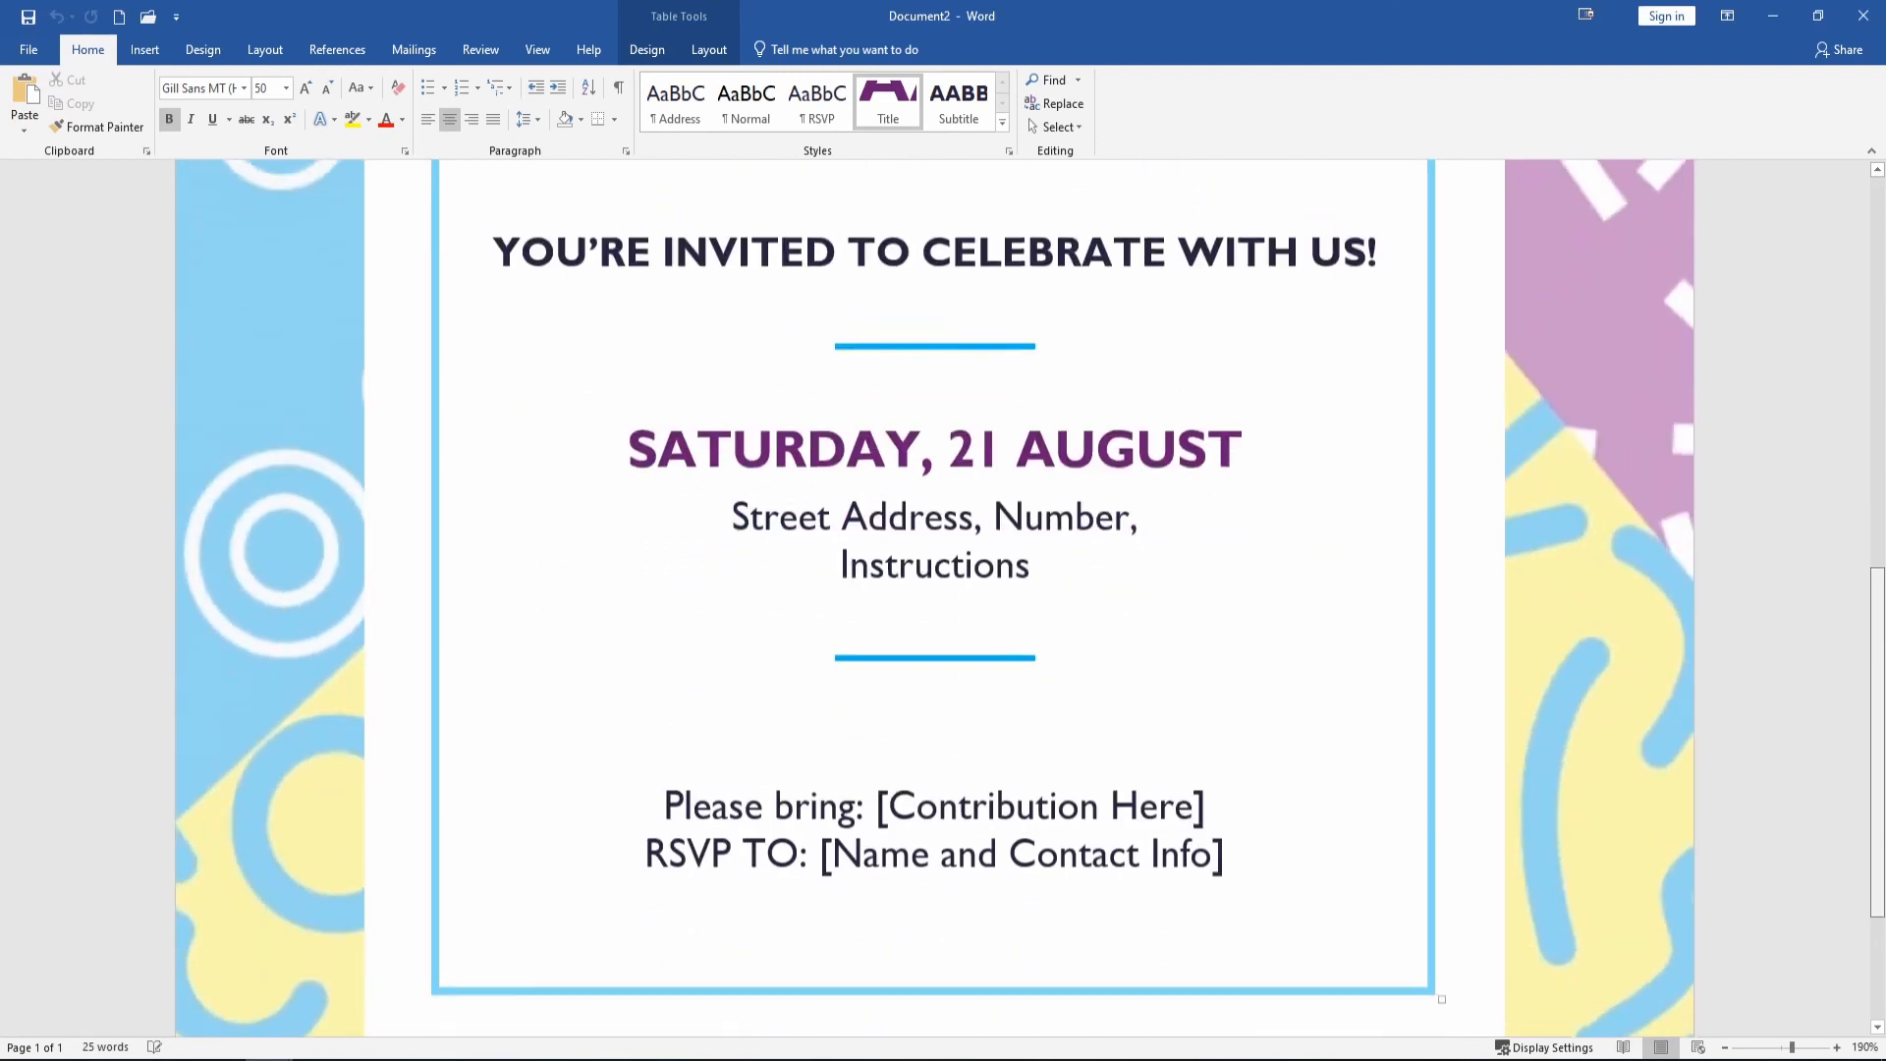
pyautogui.scroll(-4, 1830, 778)
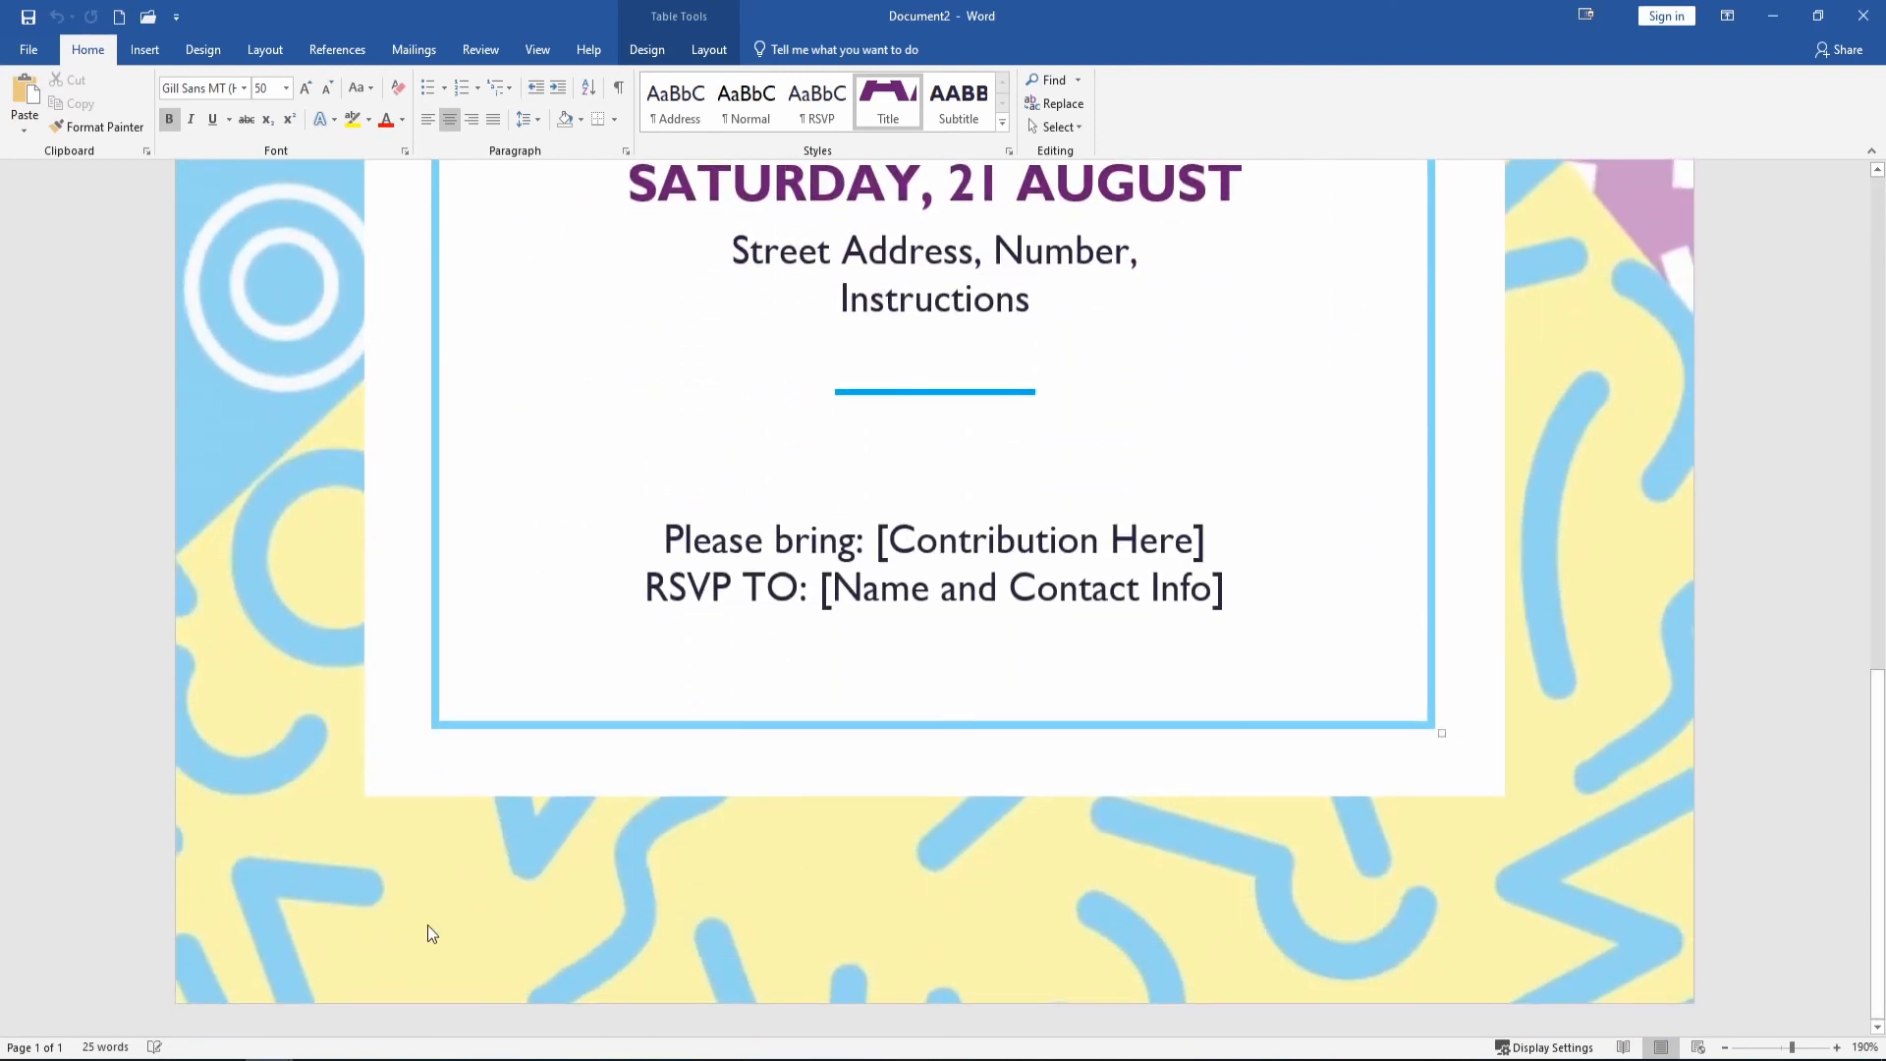
pyautogui.moveTo(270, 1057)
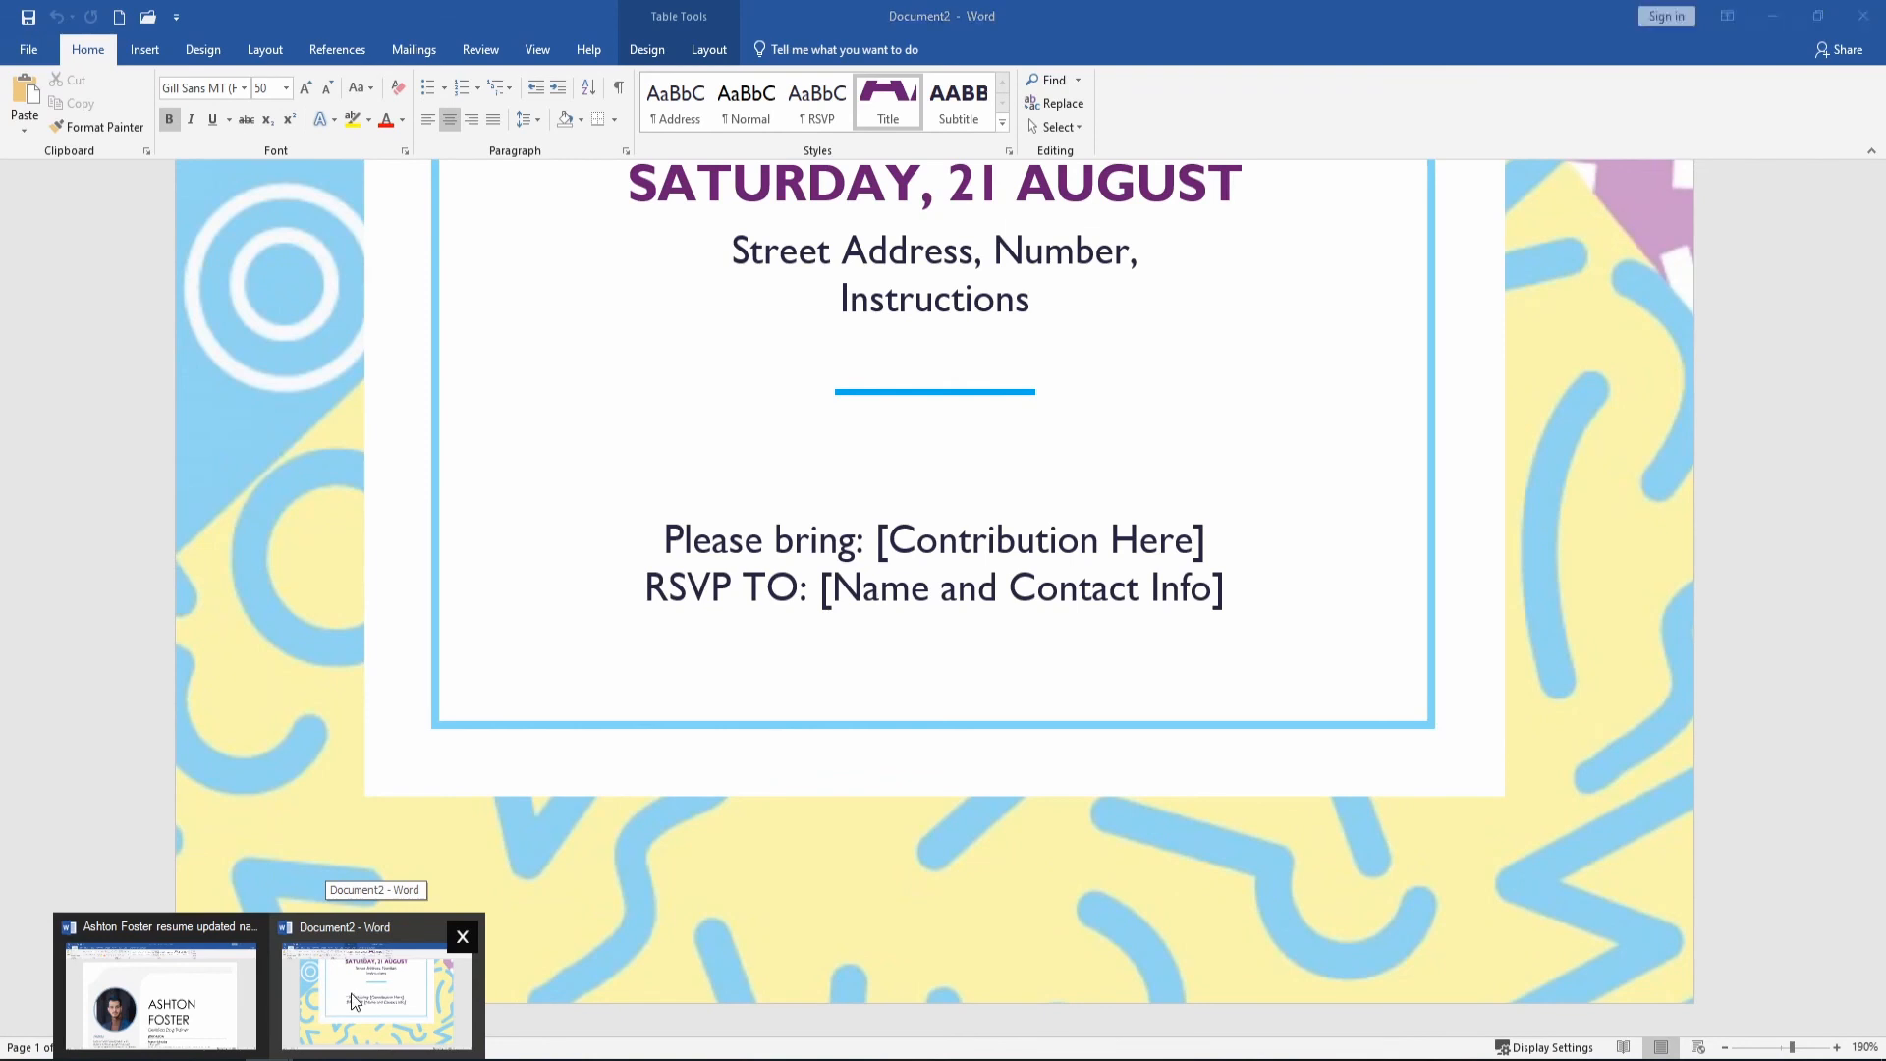
pyautogui.click(350, 993)
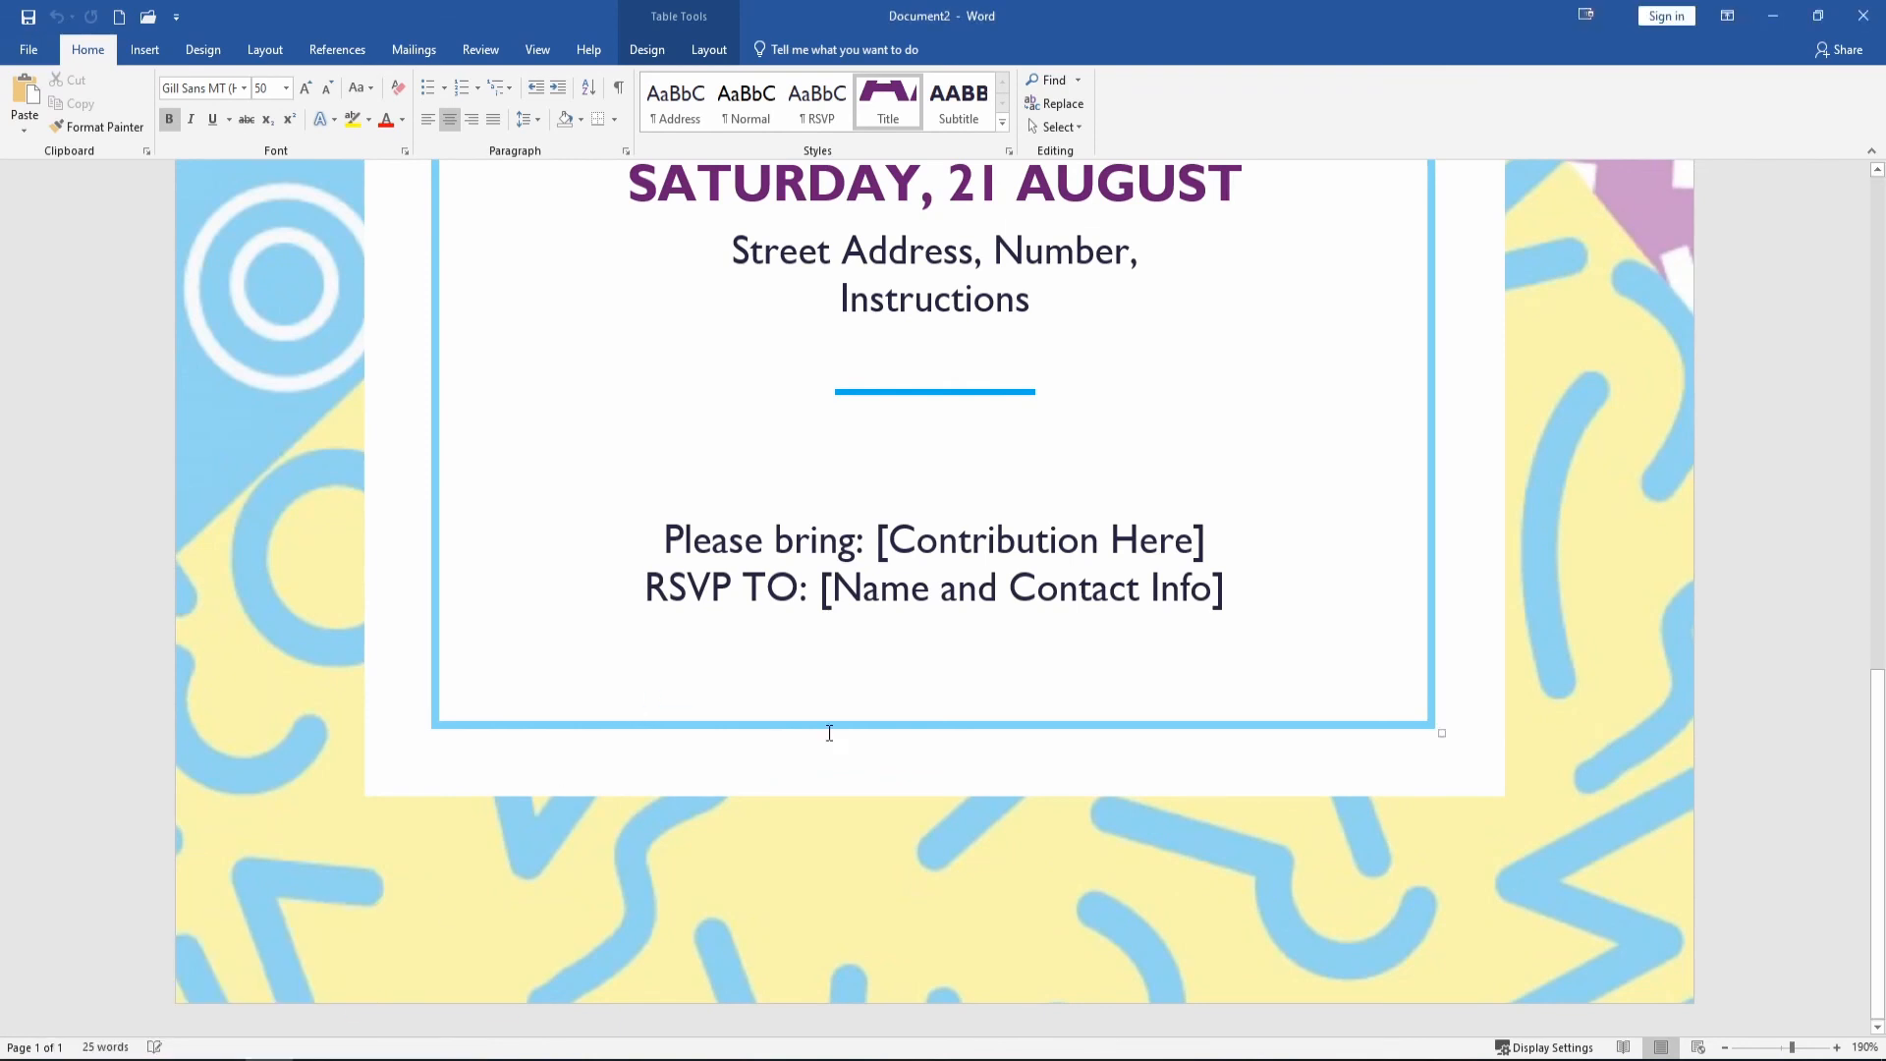
# Replace the PARTY INVITATION title with NEW YEARS BASH, correcting typos along the way.
pyautogui.scroll(8, 825, 688)
pyautogui.tripleClick(862, 461)
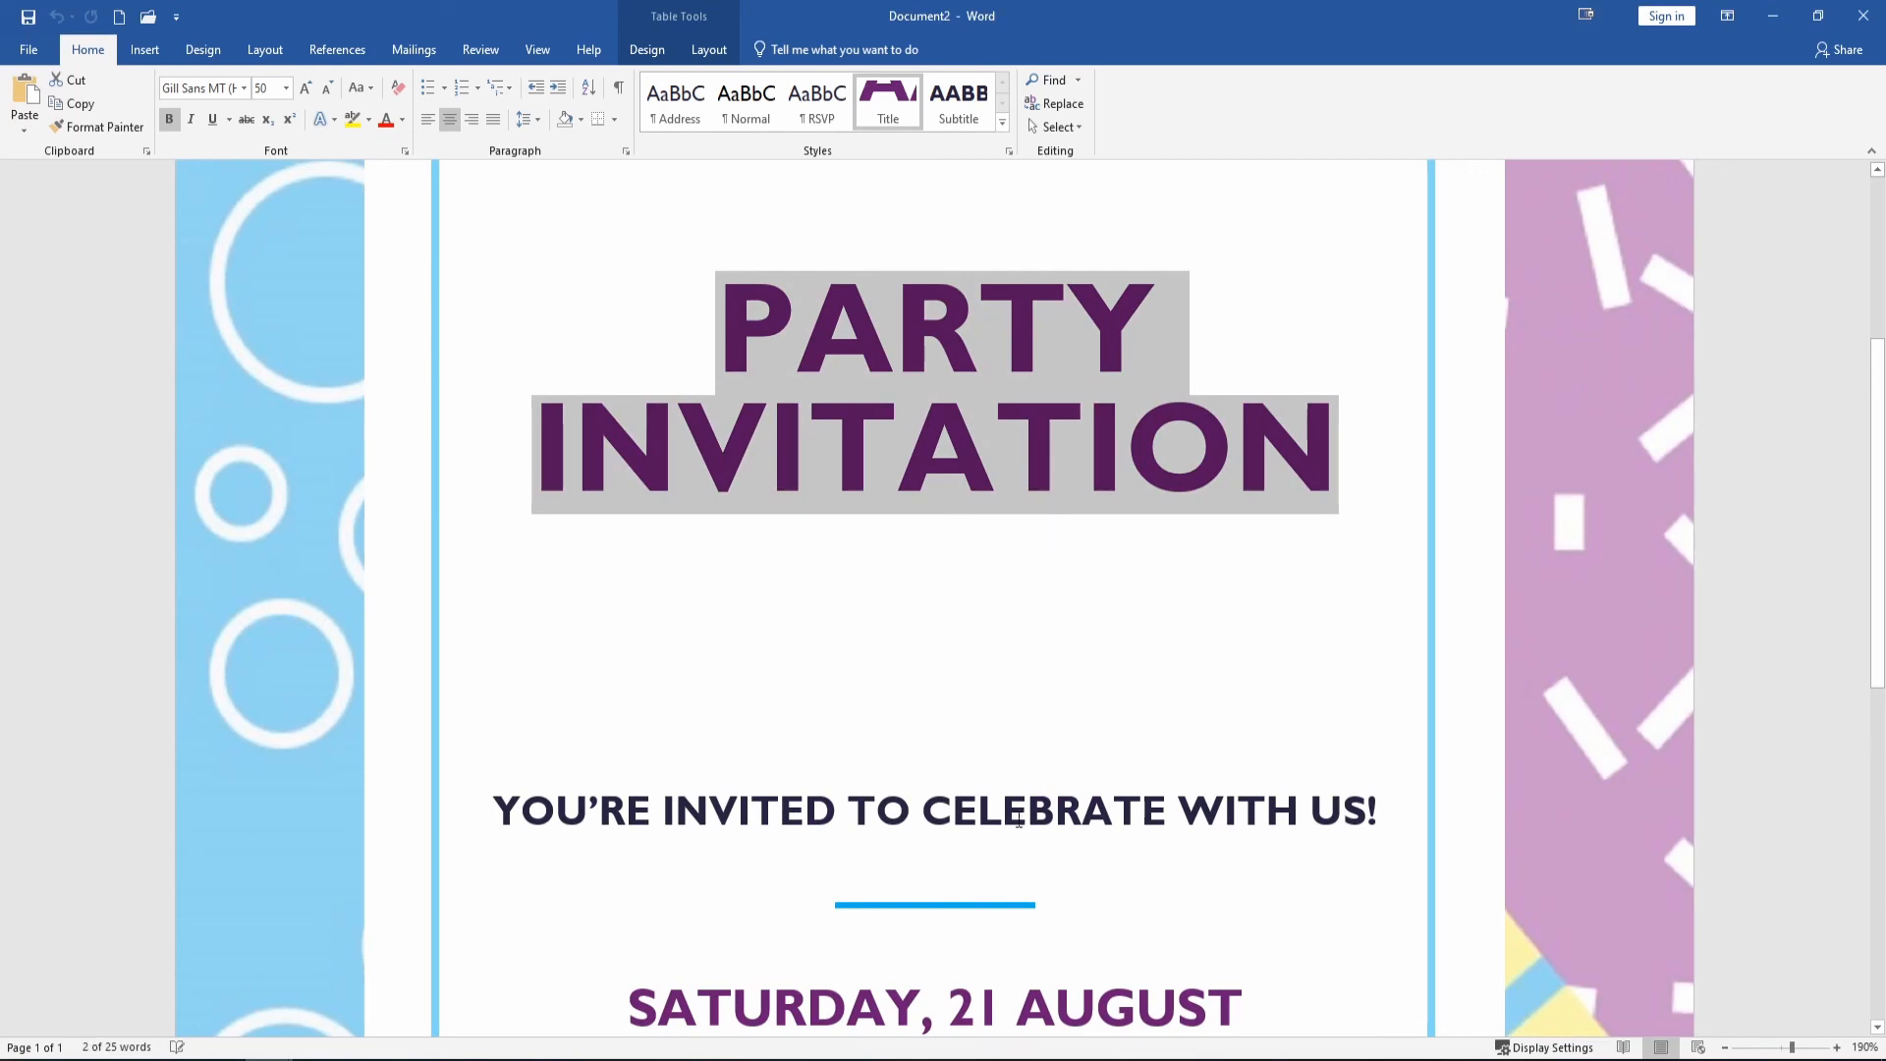
pyautogui.tripleClick(837, 825)
pyautogui.tripleClick(776, 363)
pyautogui.write('NEW Y')
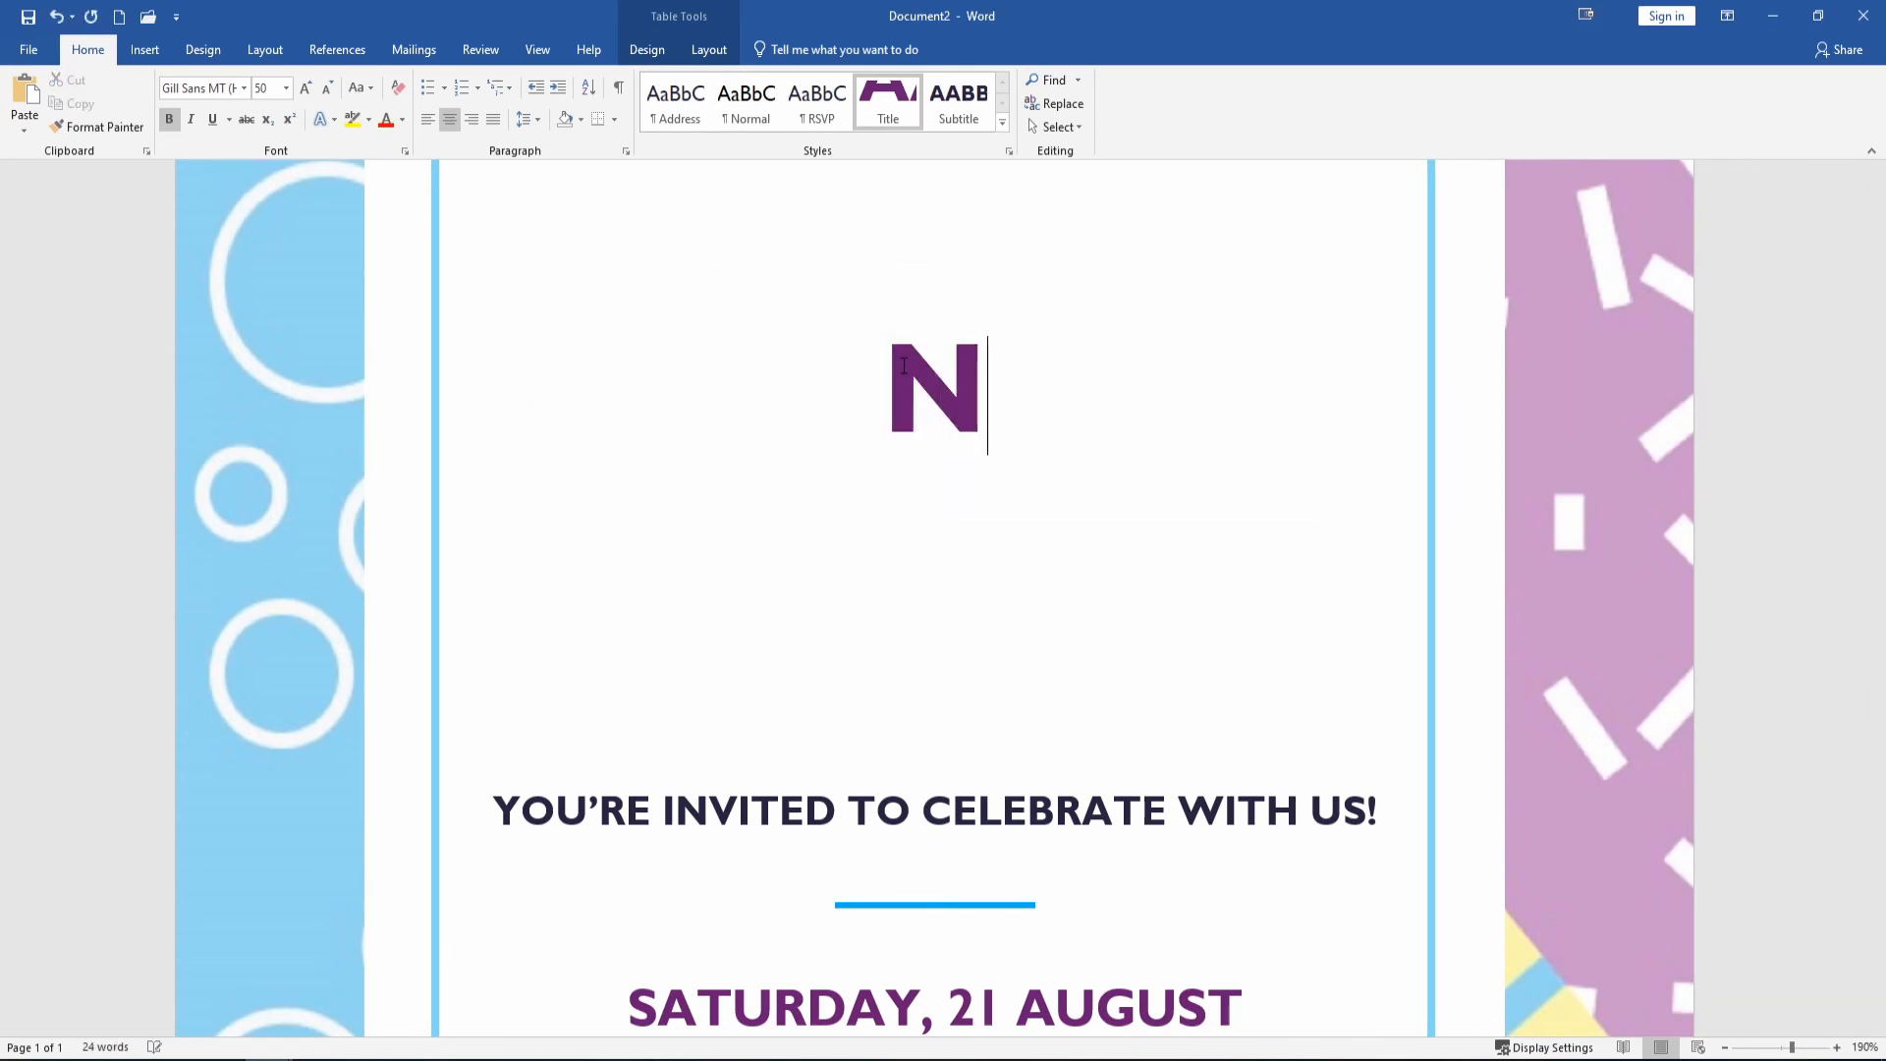
pyautogui.write('ERA')
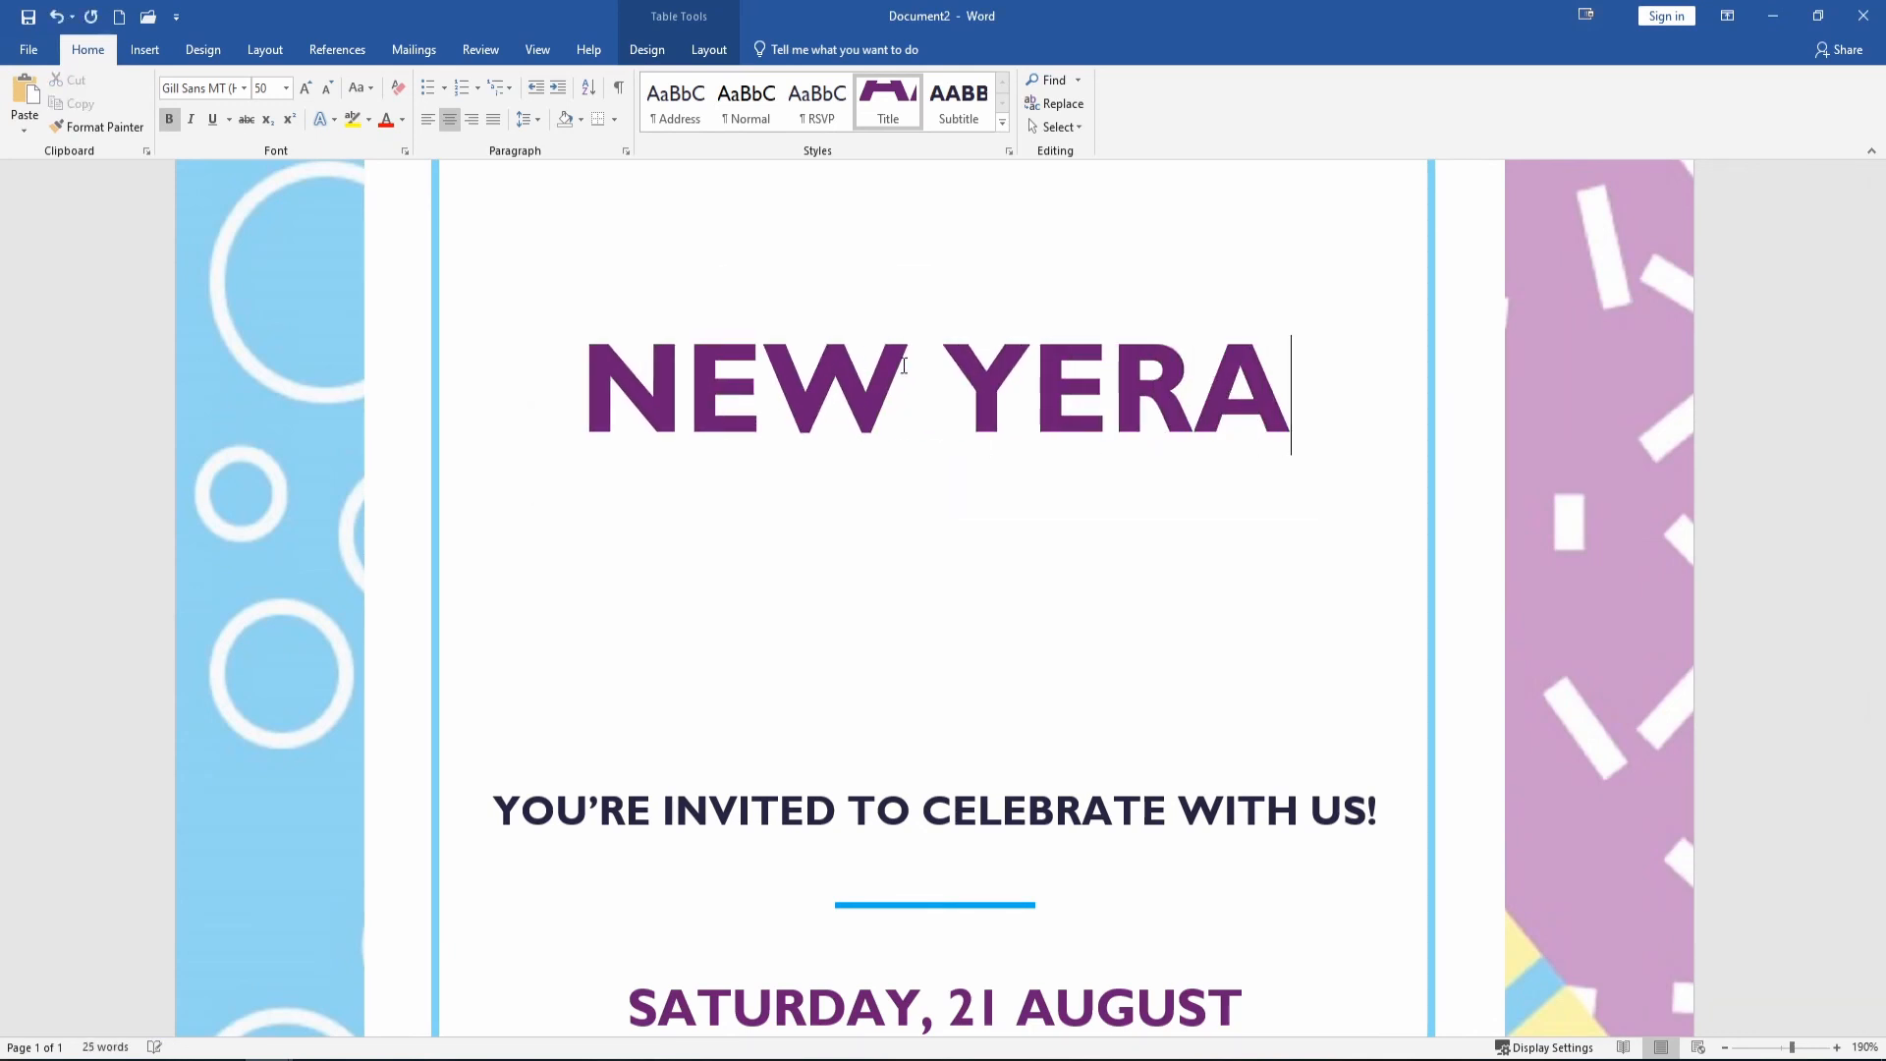
pyautogui.press('BackSpace')
pyautogui.press('BackSpace')
pyautogui.write("AR'S")
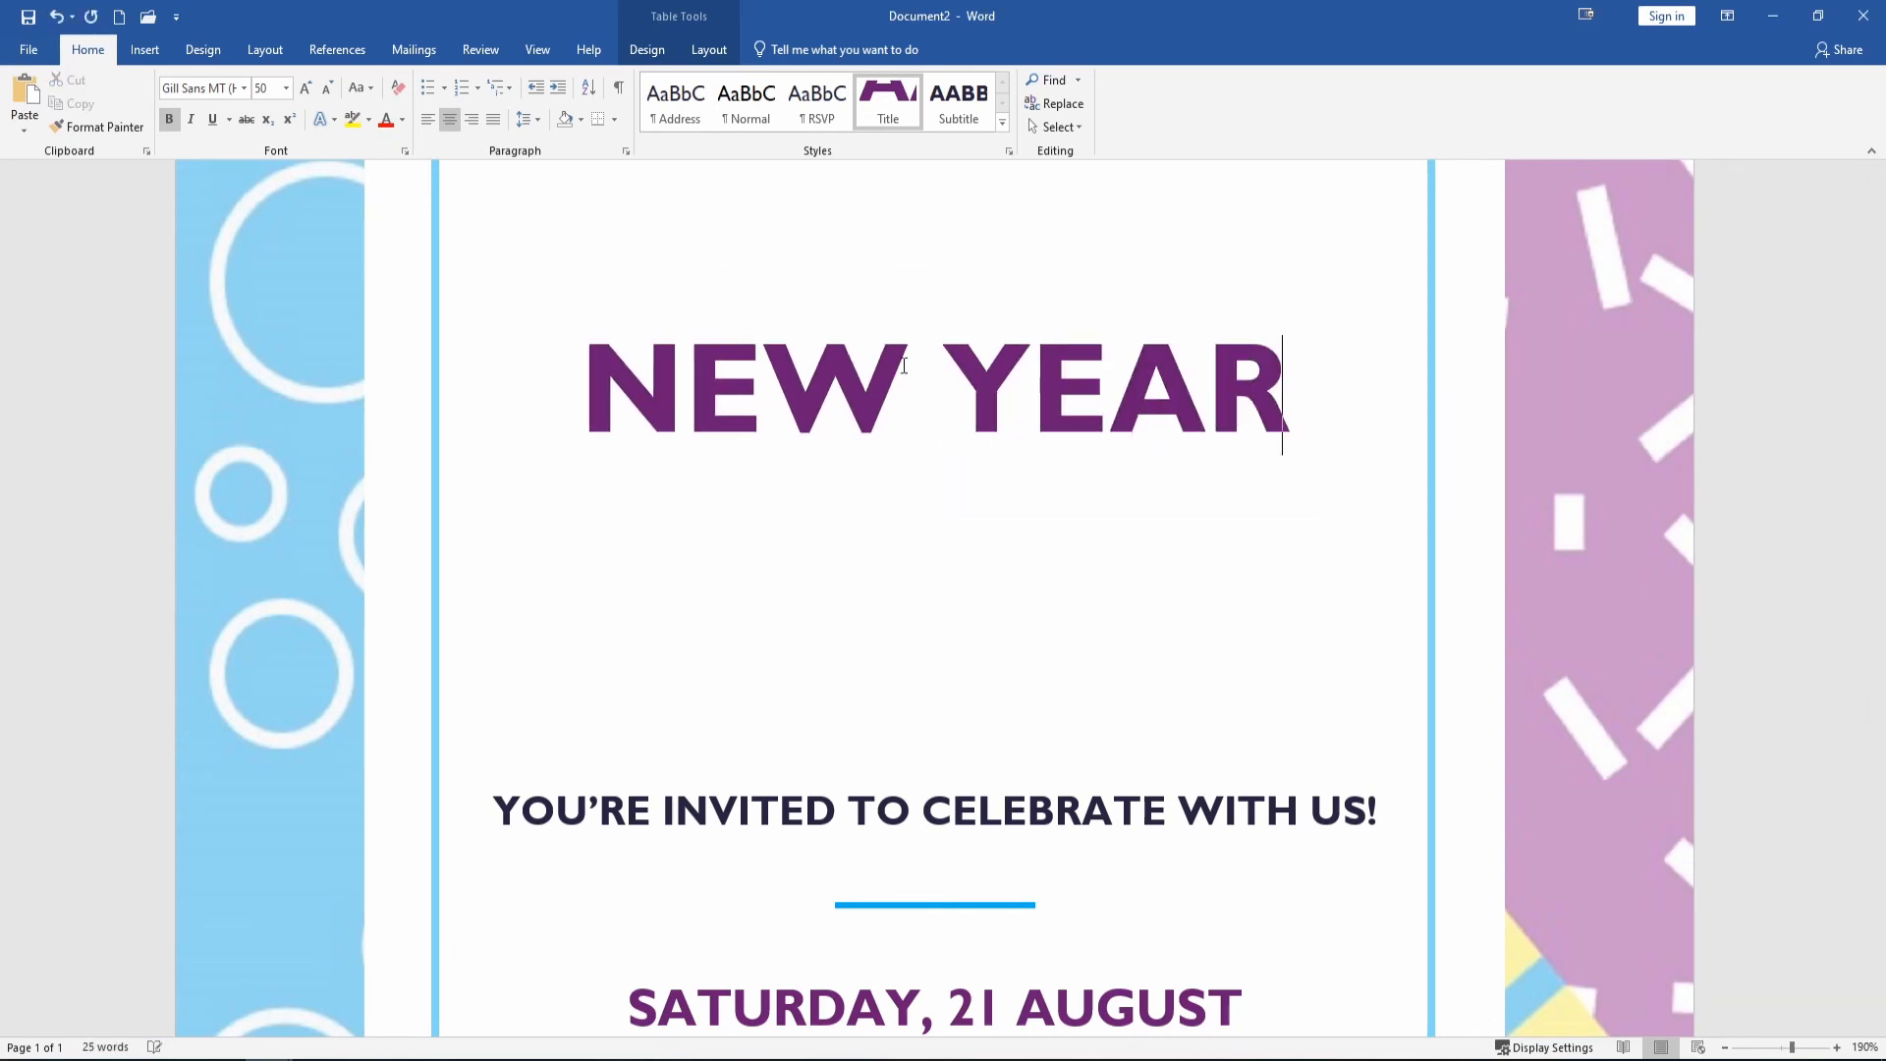
pyautogui.press('BackSpace')
pyautogui.press('BackSpace')
pyautogui.write('S BASH')
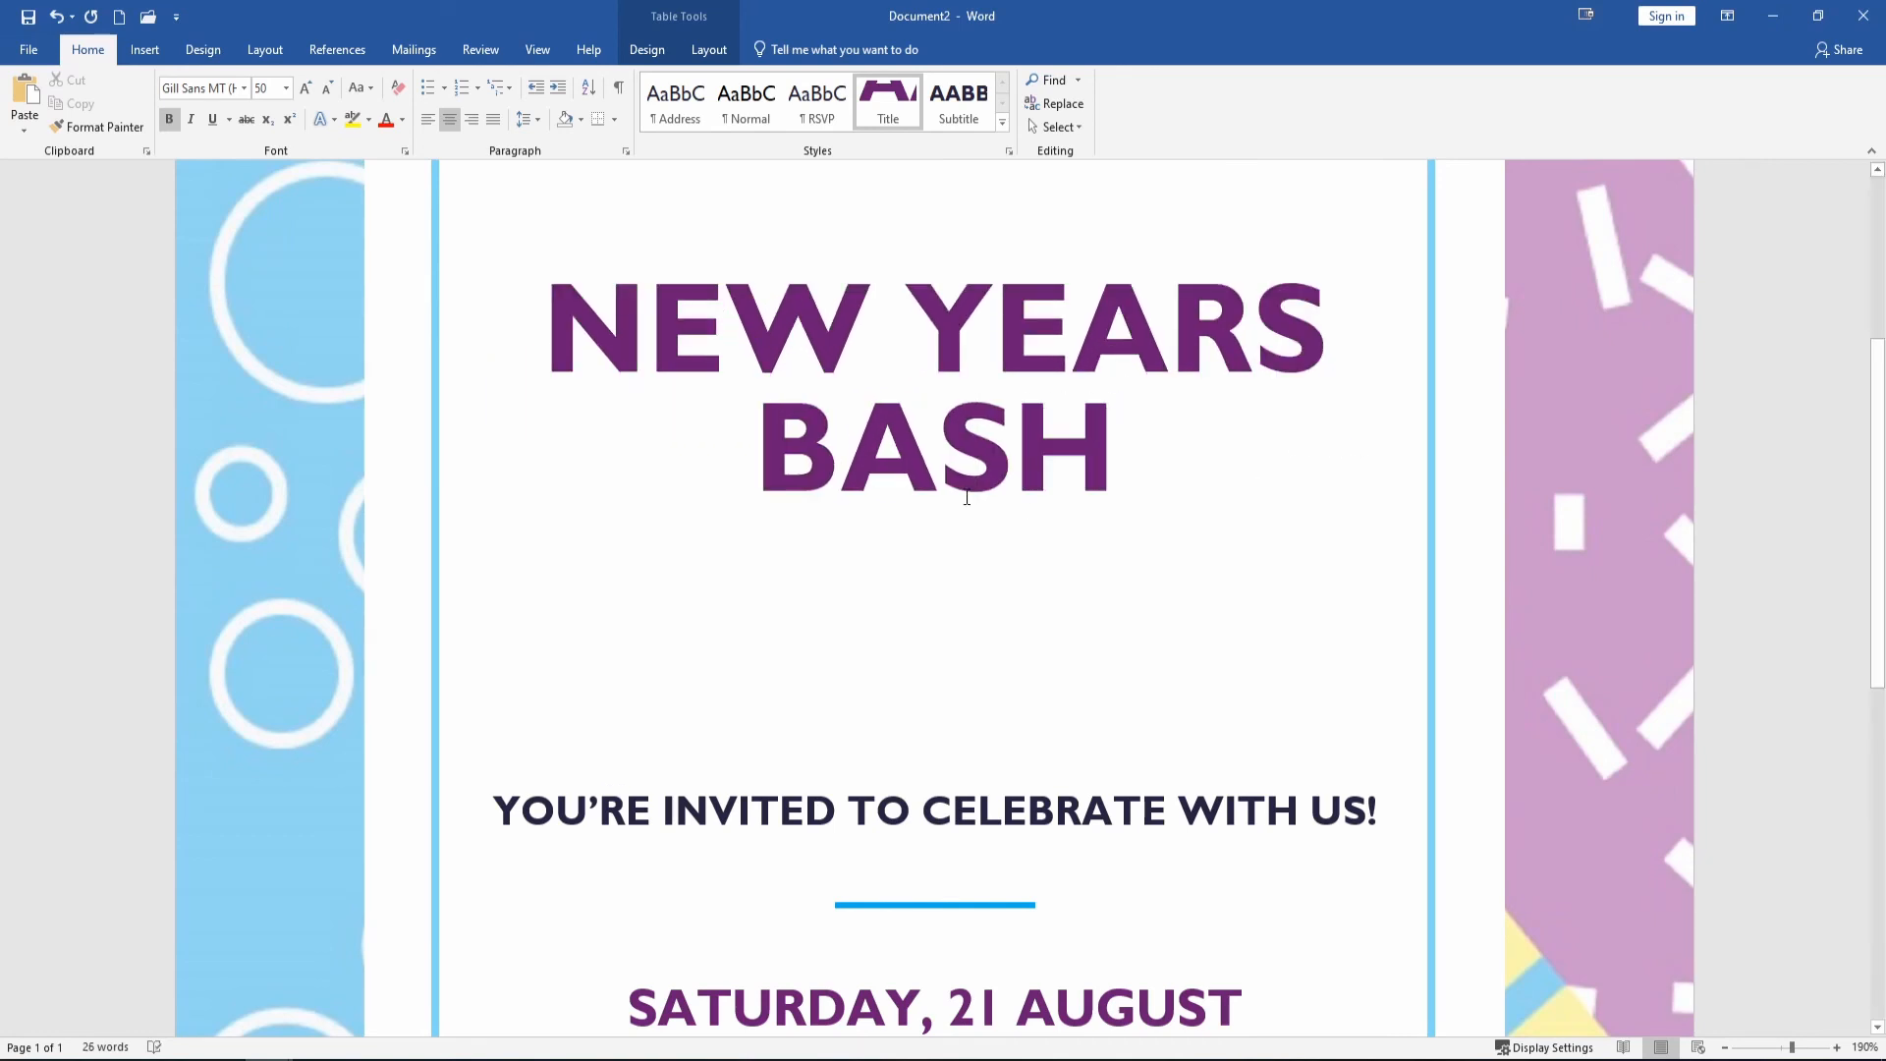
pyautogui.scroll(-2, 959, 482)
# Change the date to Saturday 31, DECEMBER and fill the address line with a street address and phone number.
pyautogui.scroll(-2, 958, 481)
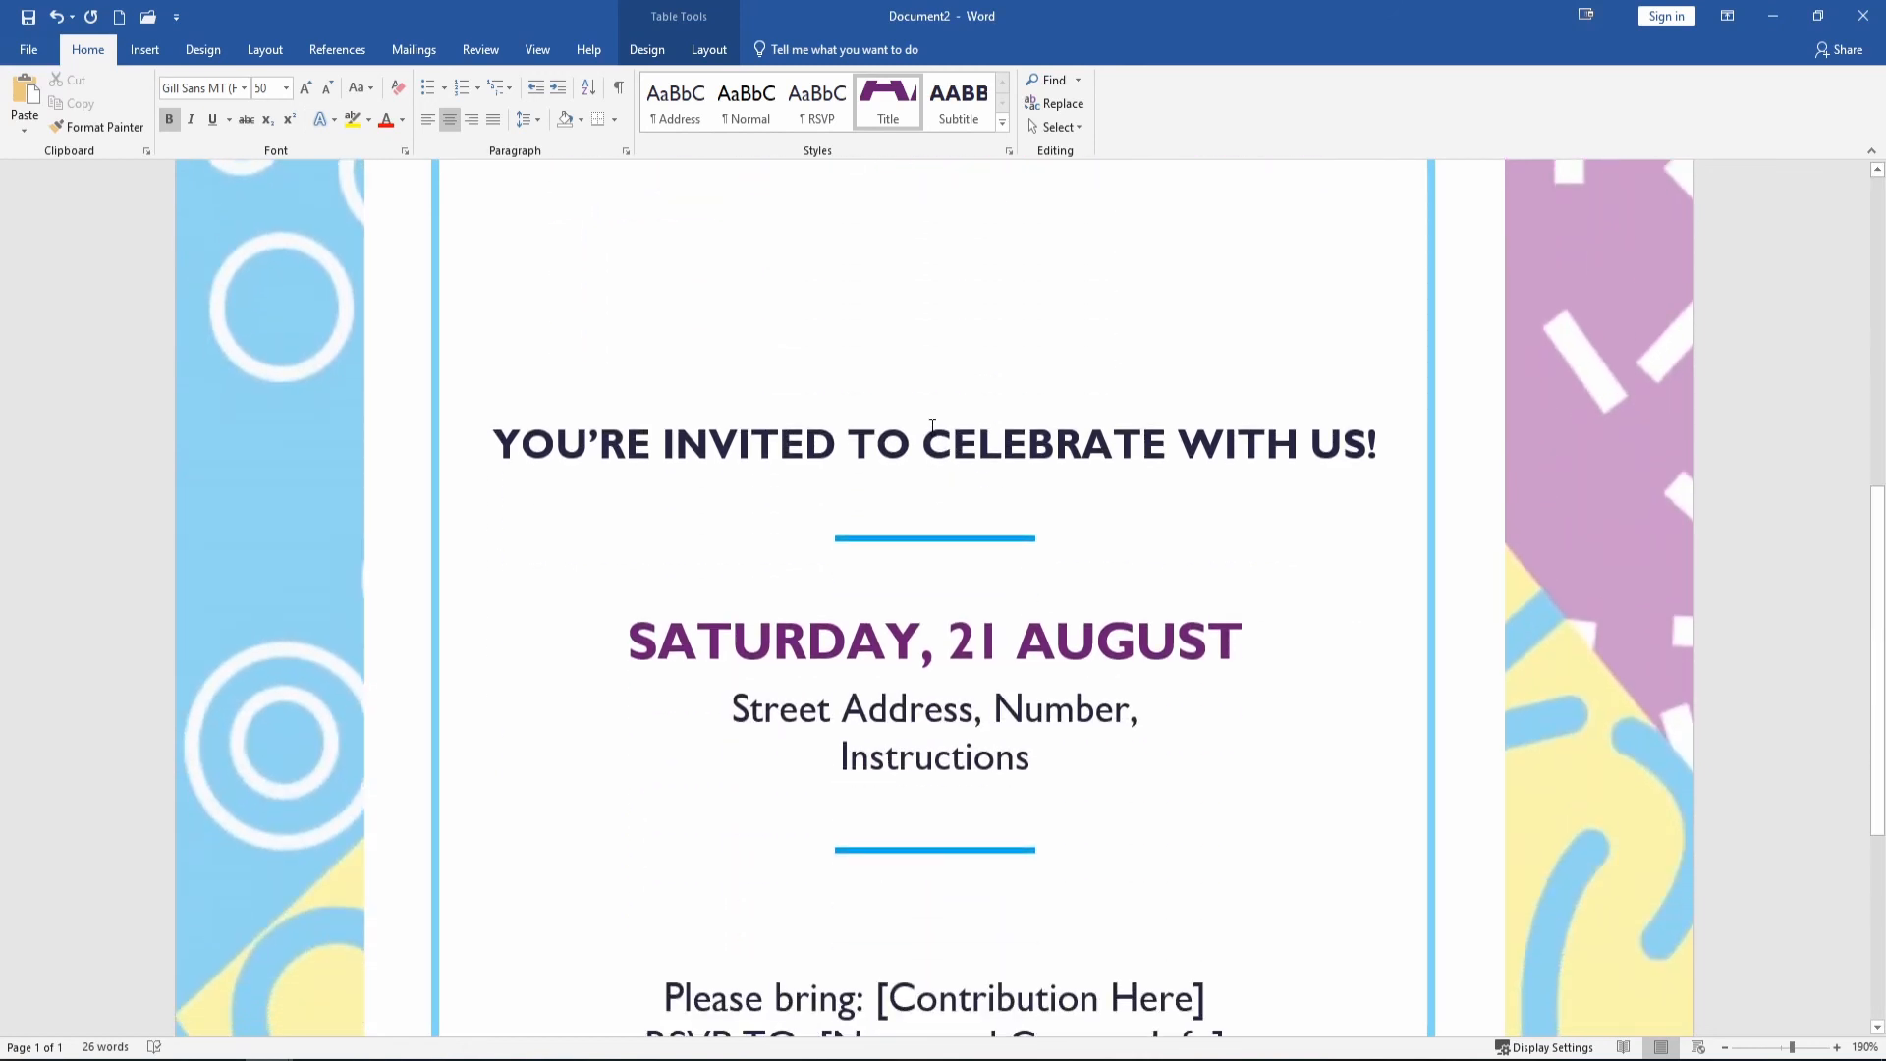
pyautogui.scroll(-3, 972, 428)
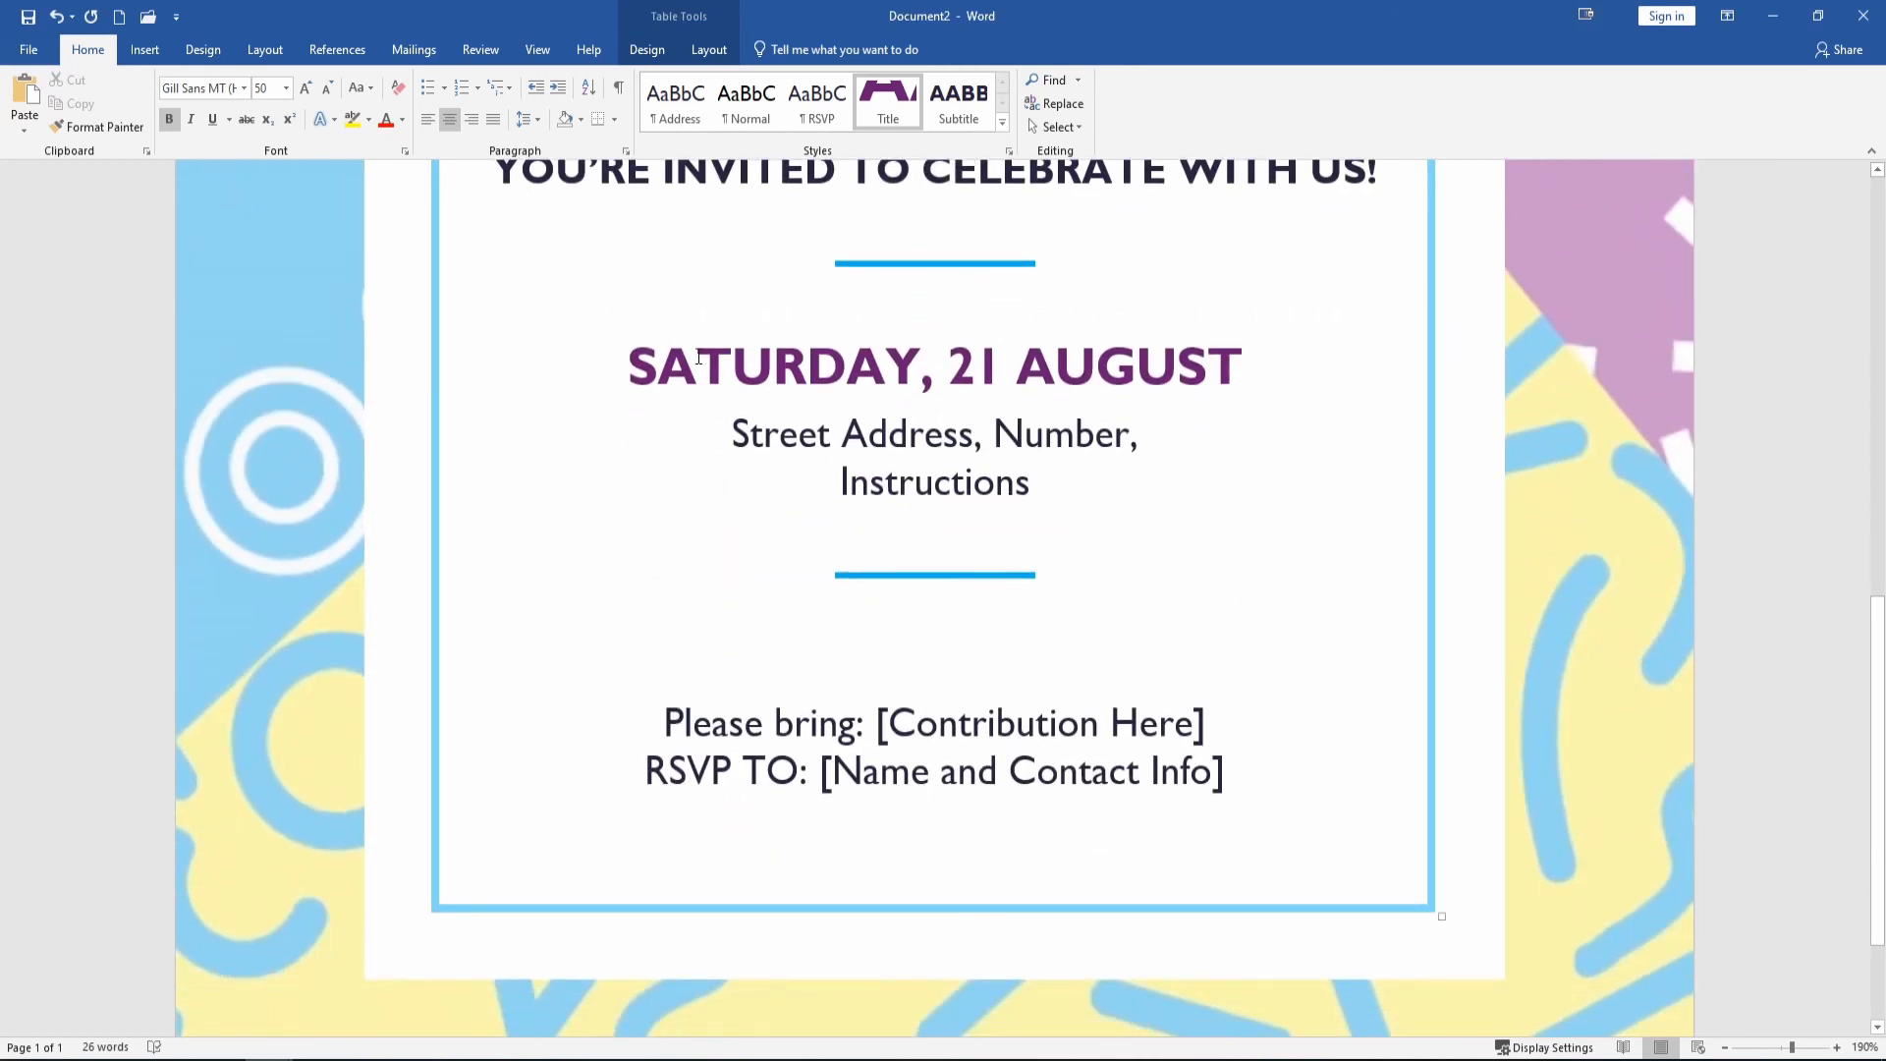
pyautogui.tripleClick(855, 359)
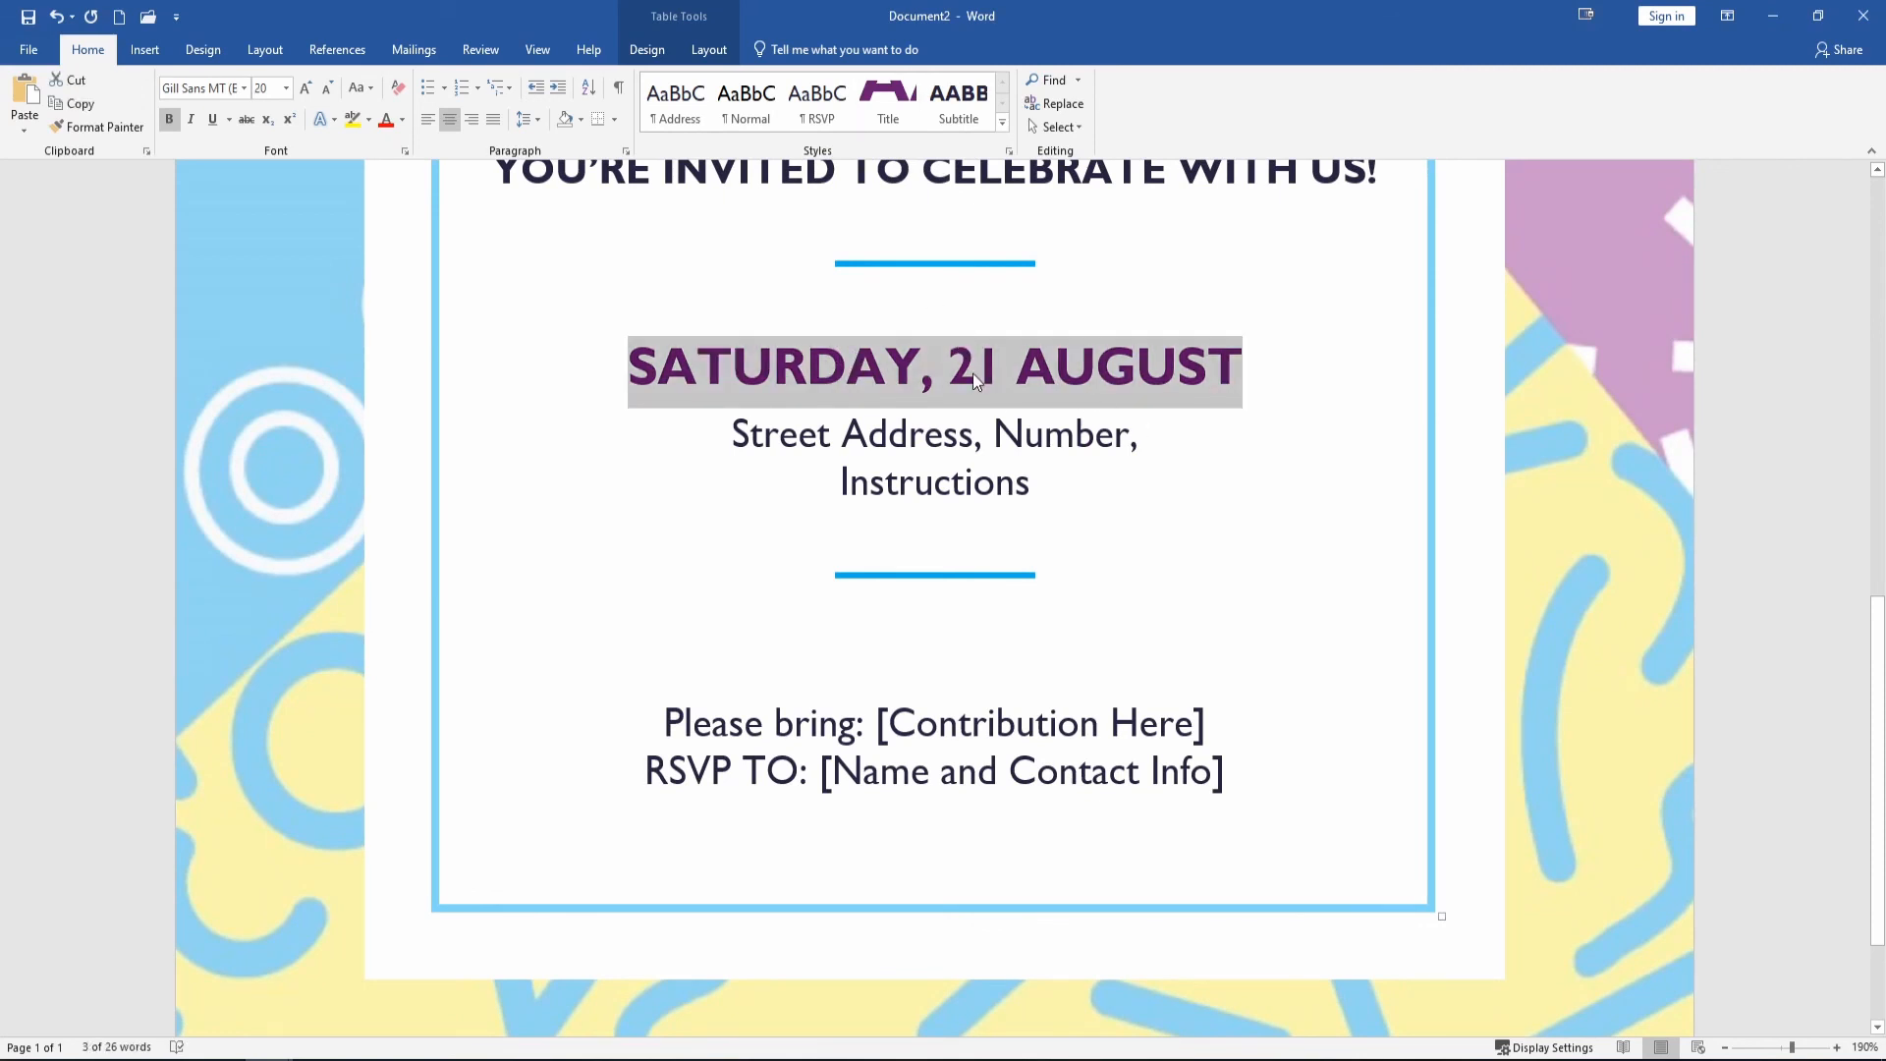
pyautogui.write('Saturd')
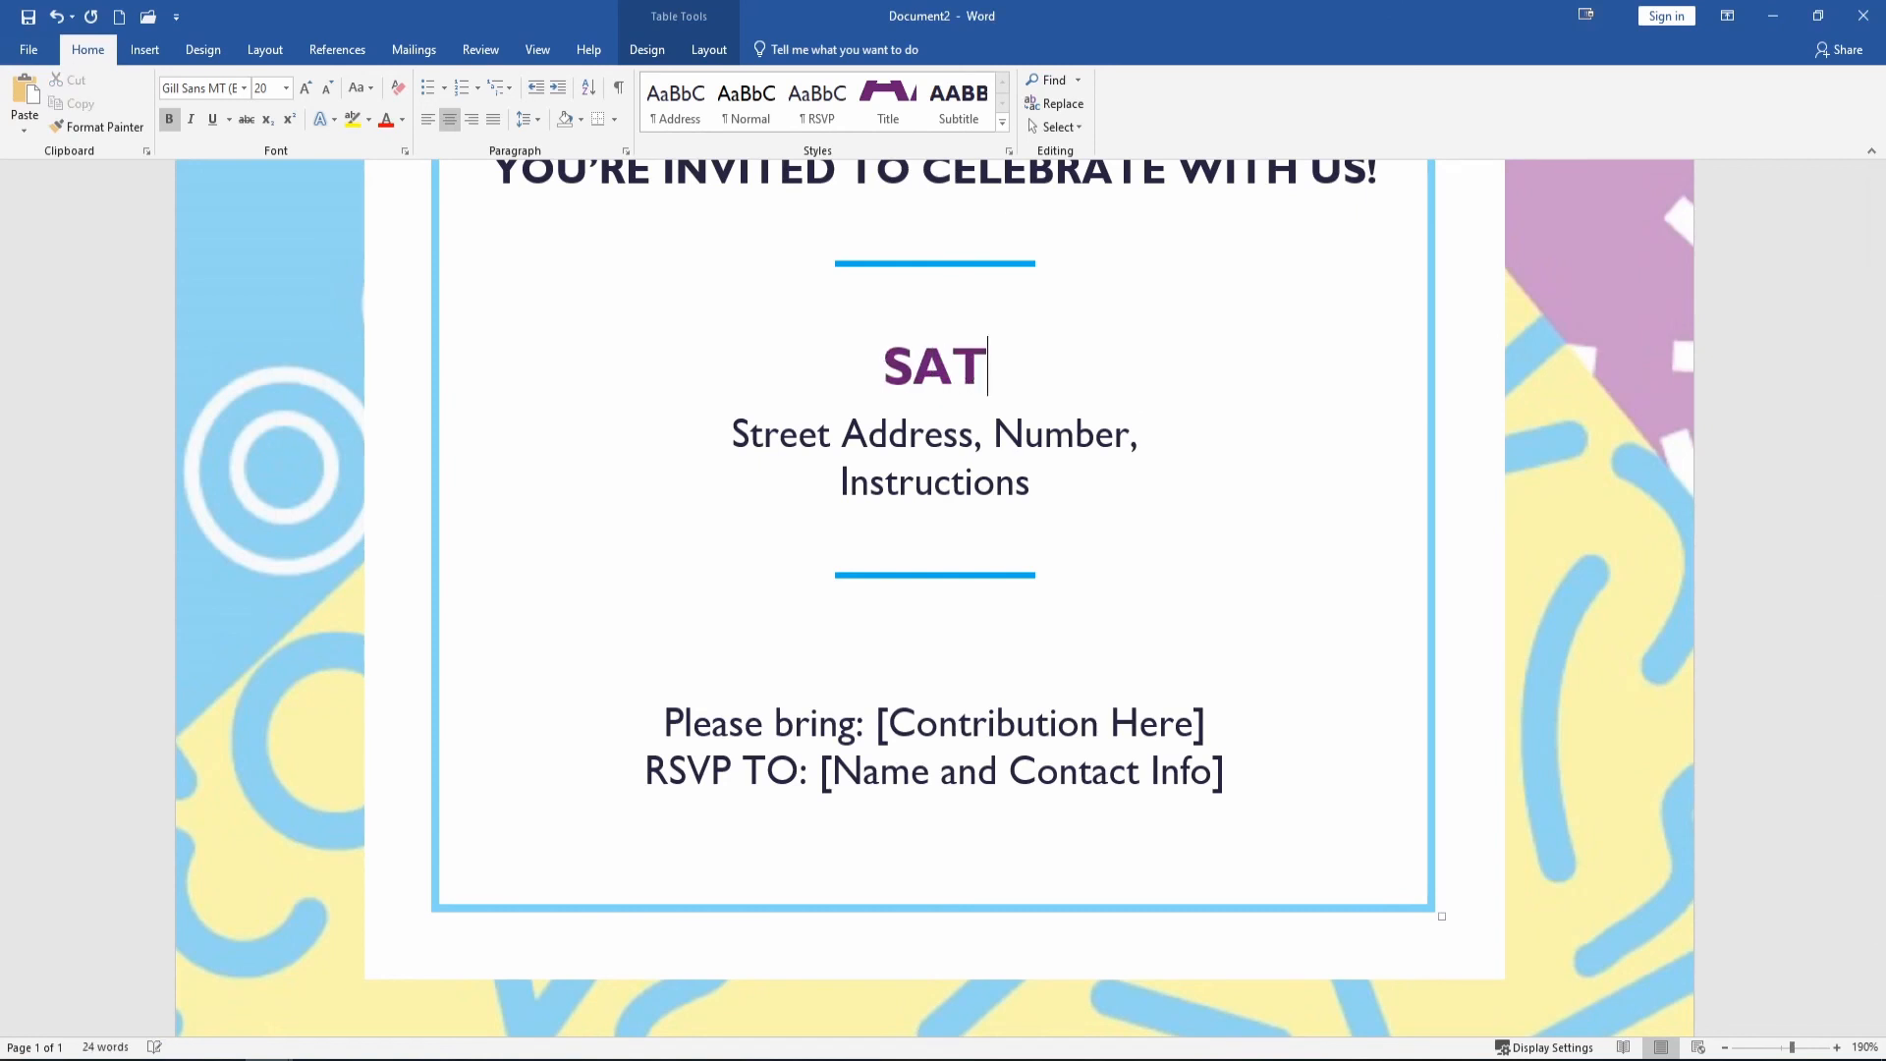
pyautogui.write('ay 31, DECEMBER')
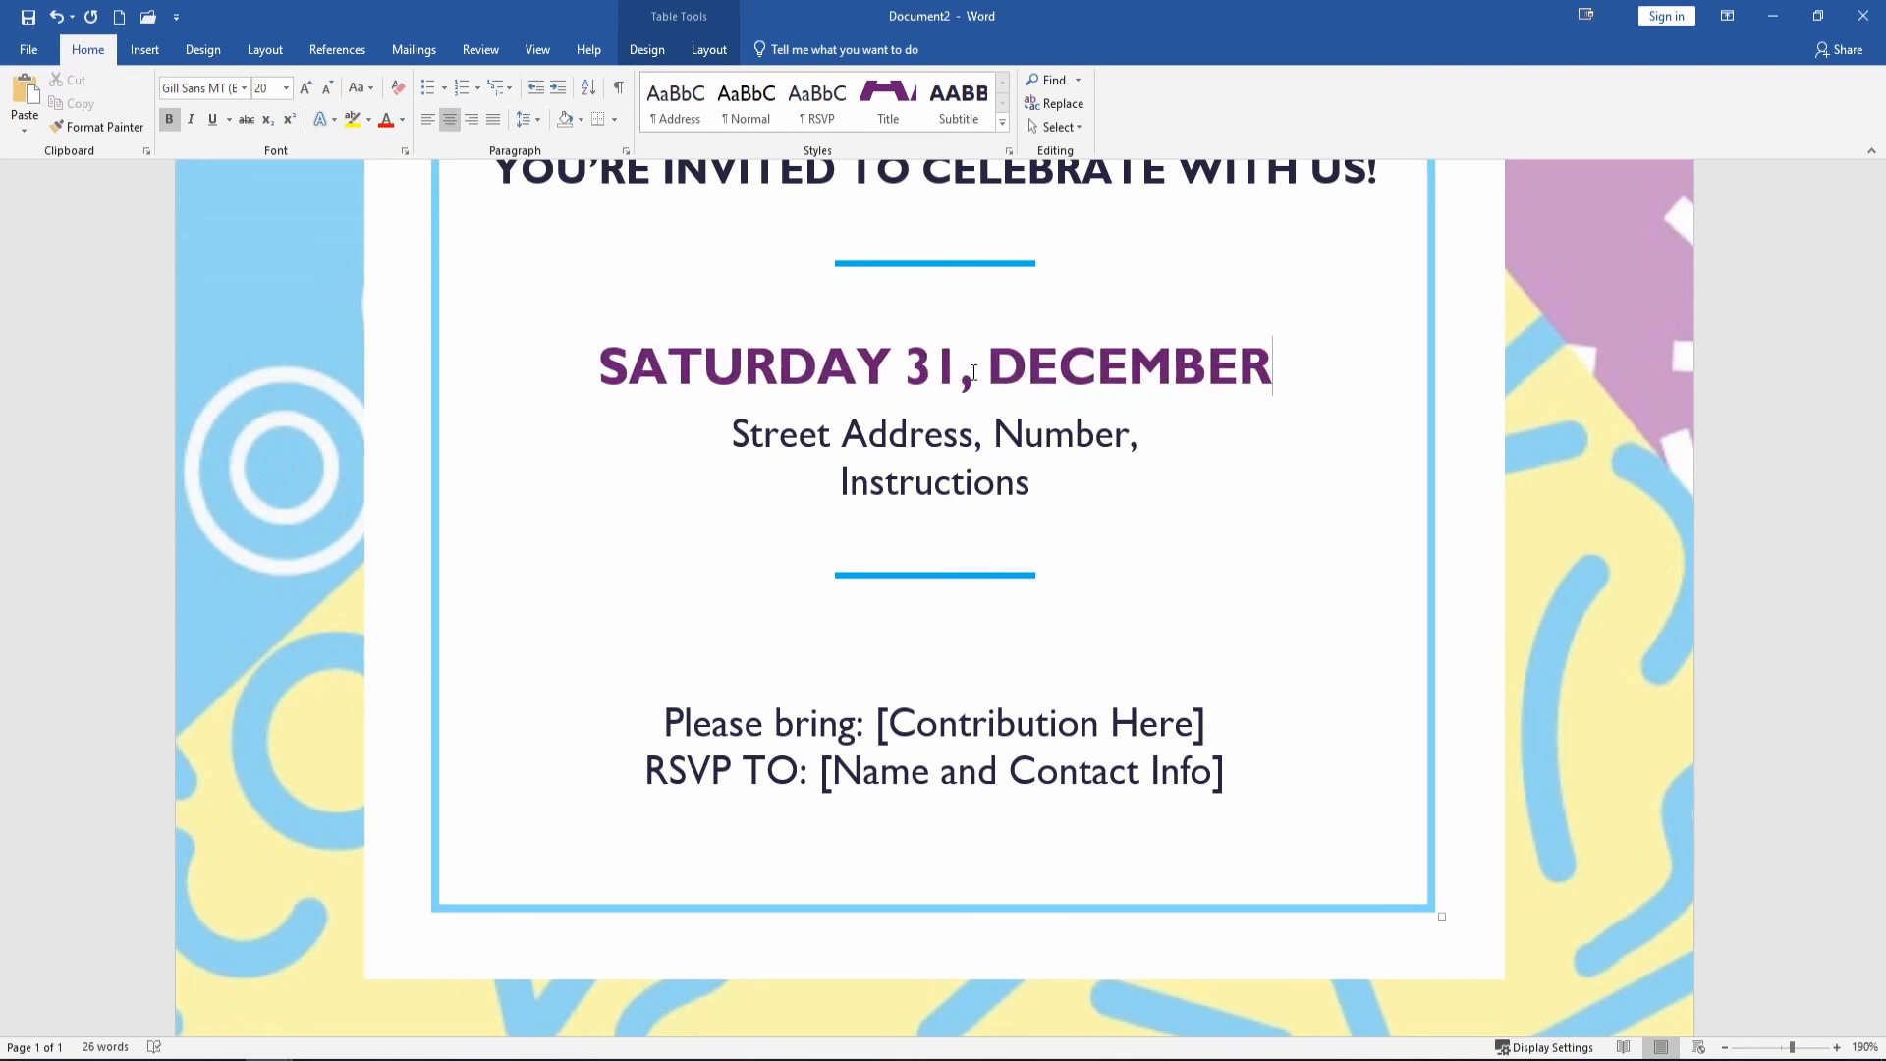
pyautogui.tripleClick(900, 438)
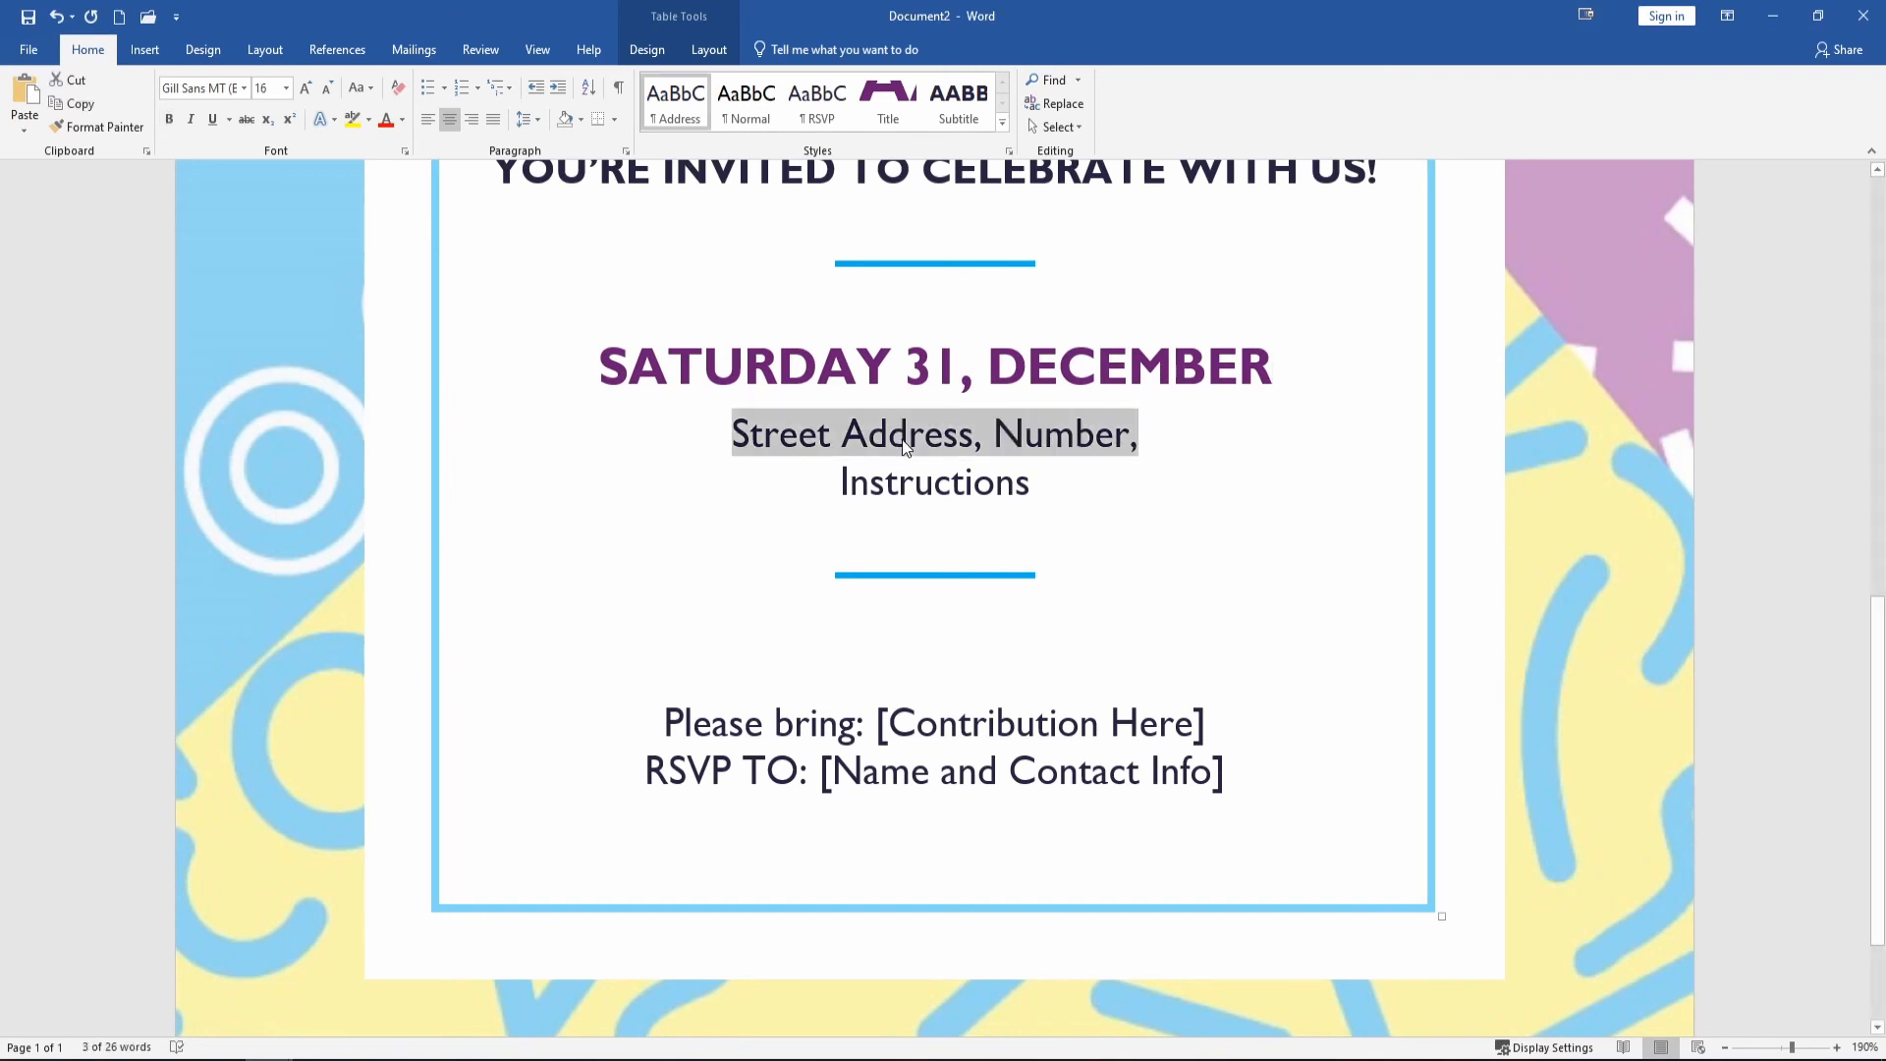
pyautogui.write('123 Ma')
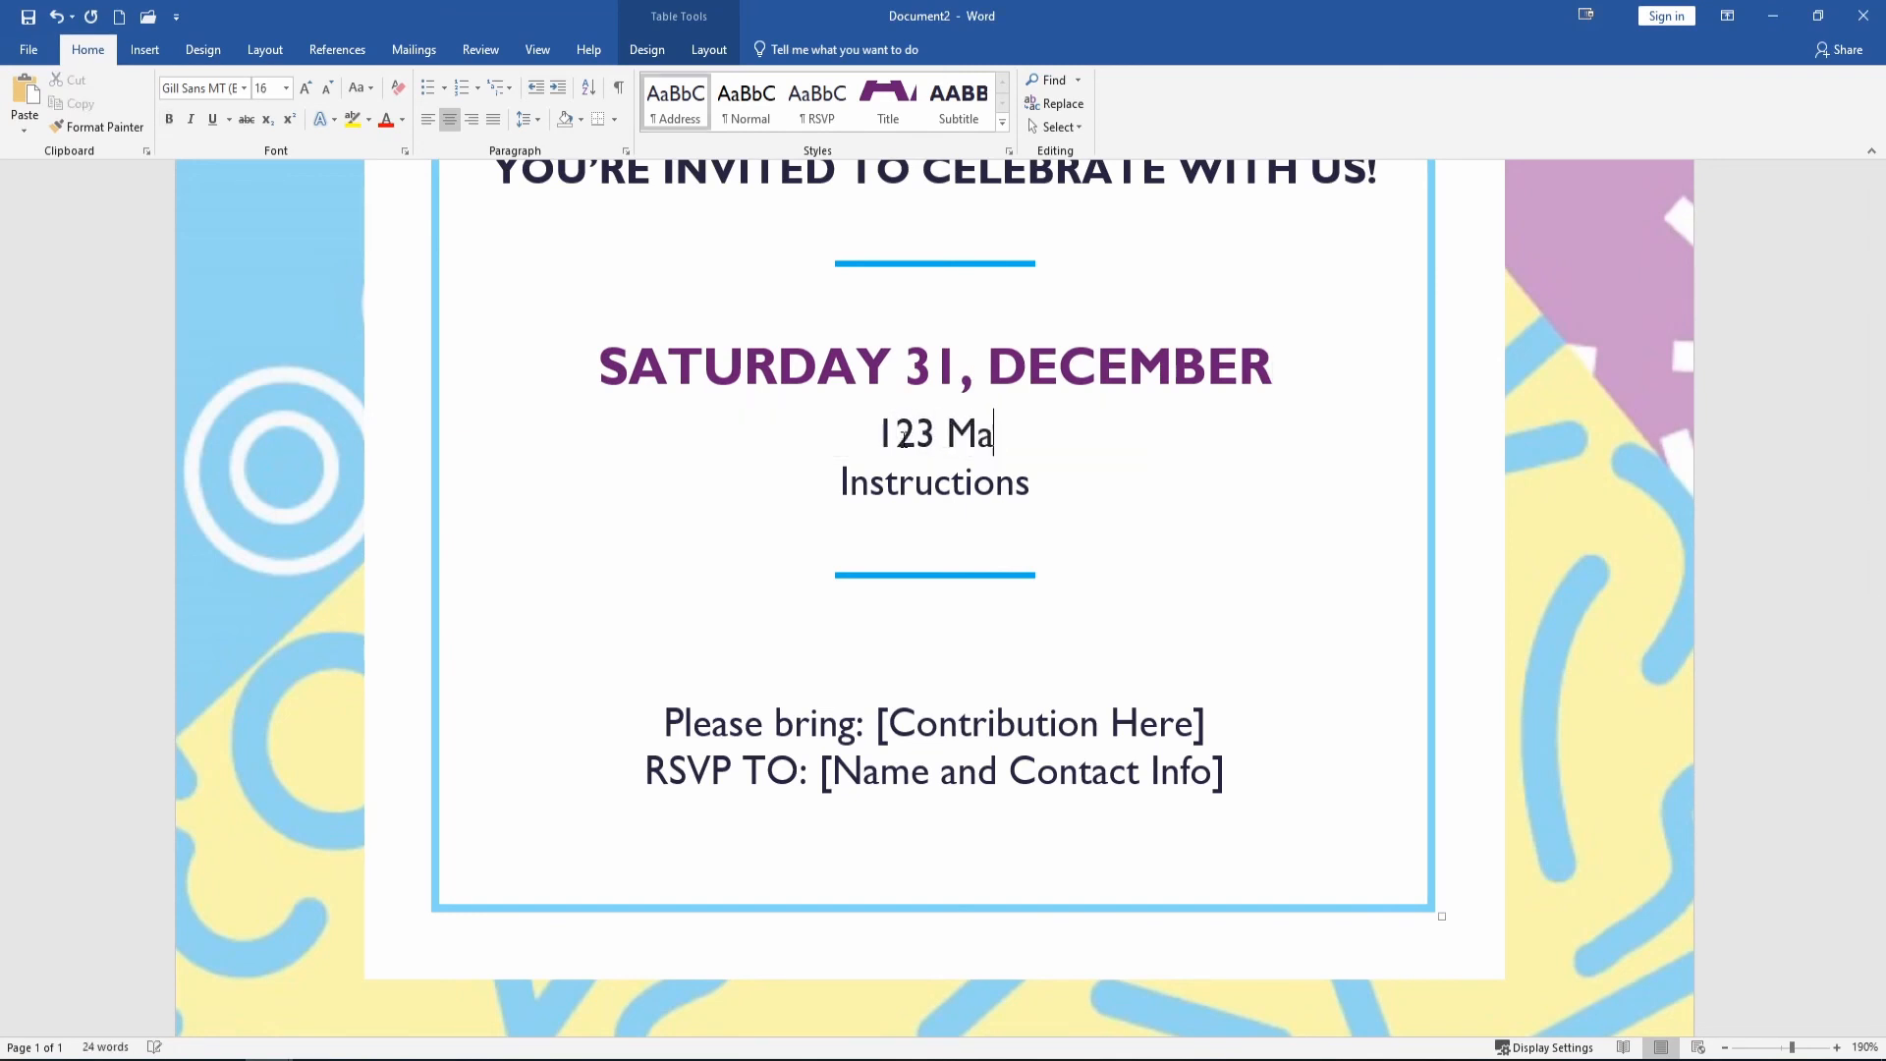
pyautogui.write('in St.')
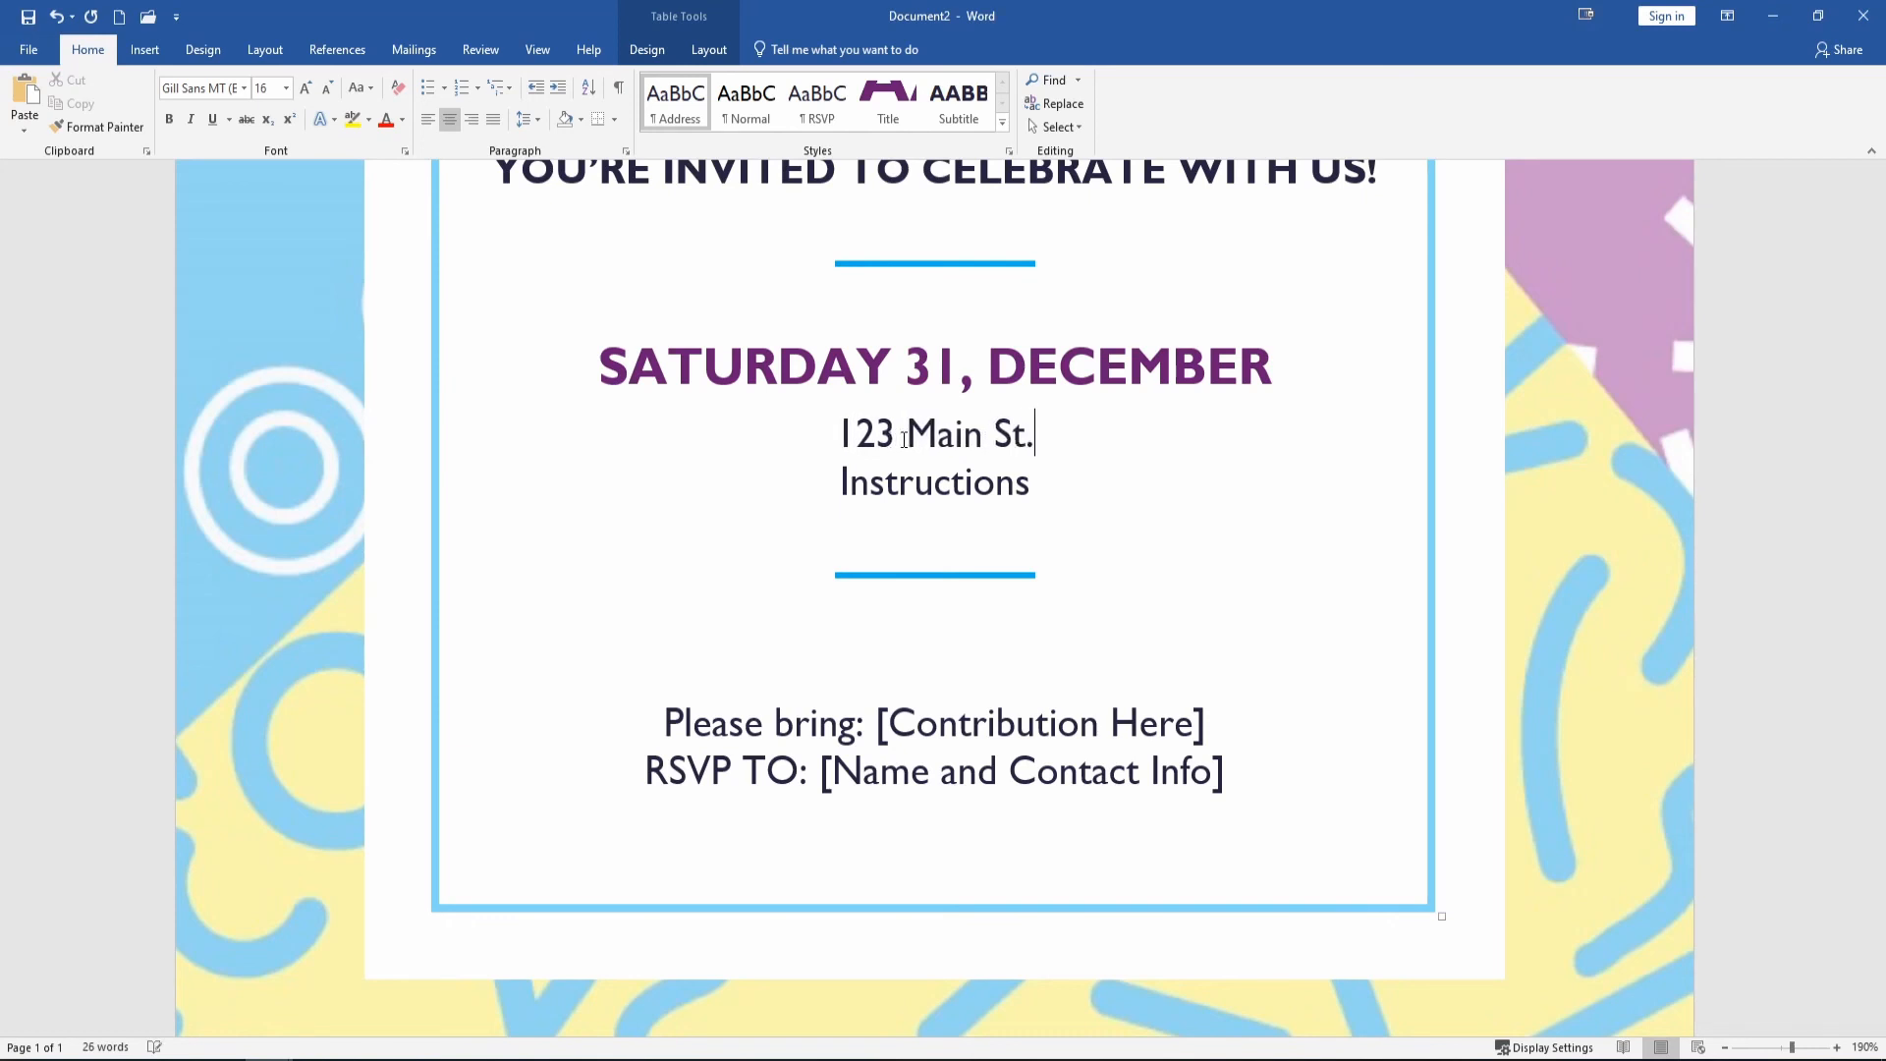
pyautogui.write(', 270-555-1234')
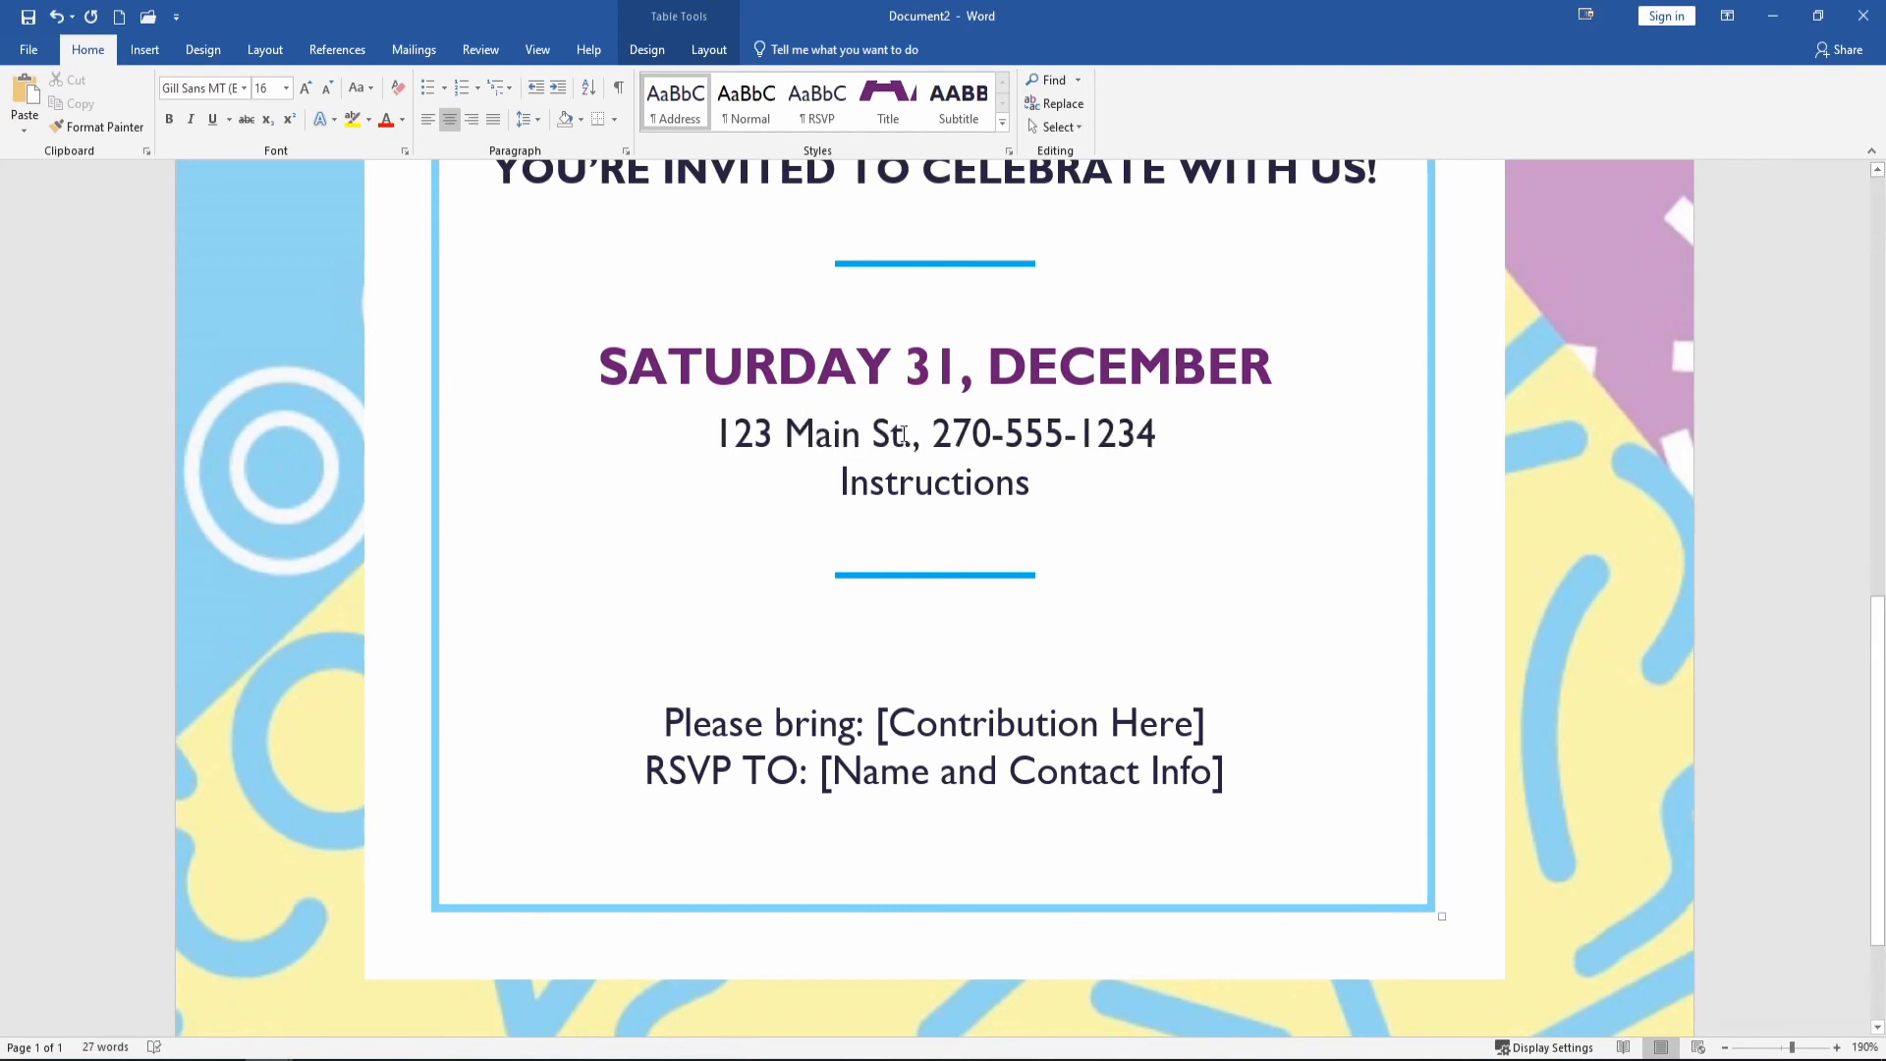
# Replace the Instructions placeholder with 'Balloons on mailbox'.
pyautogui.doubleClick(948, 484)
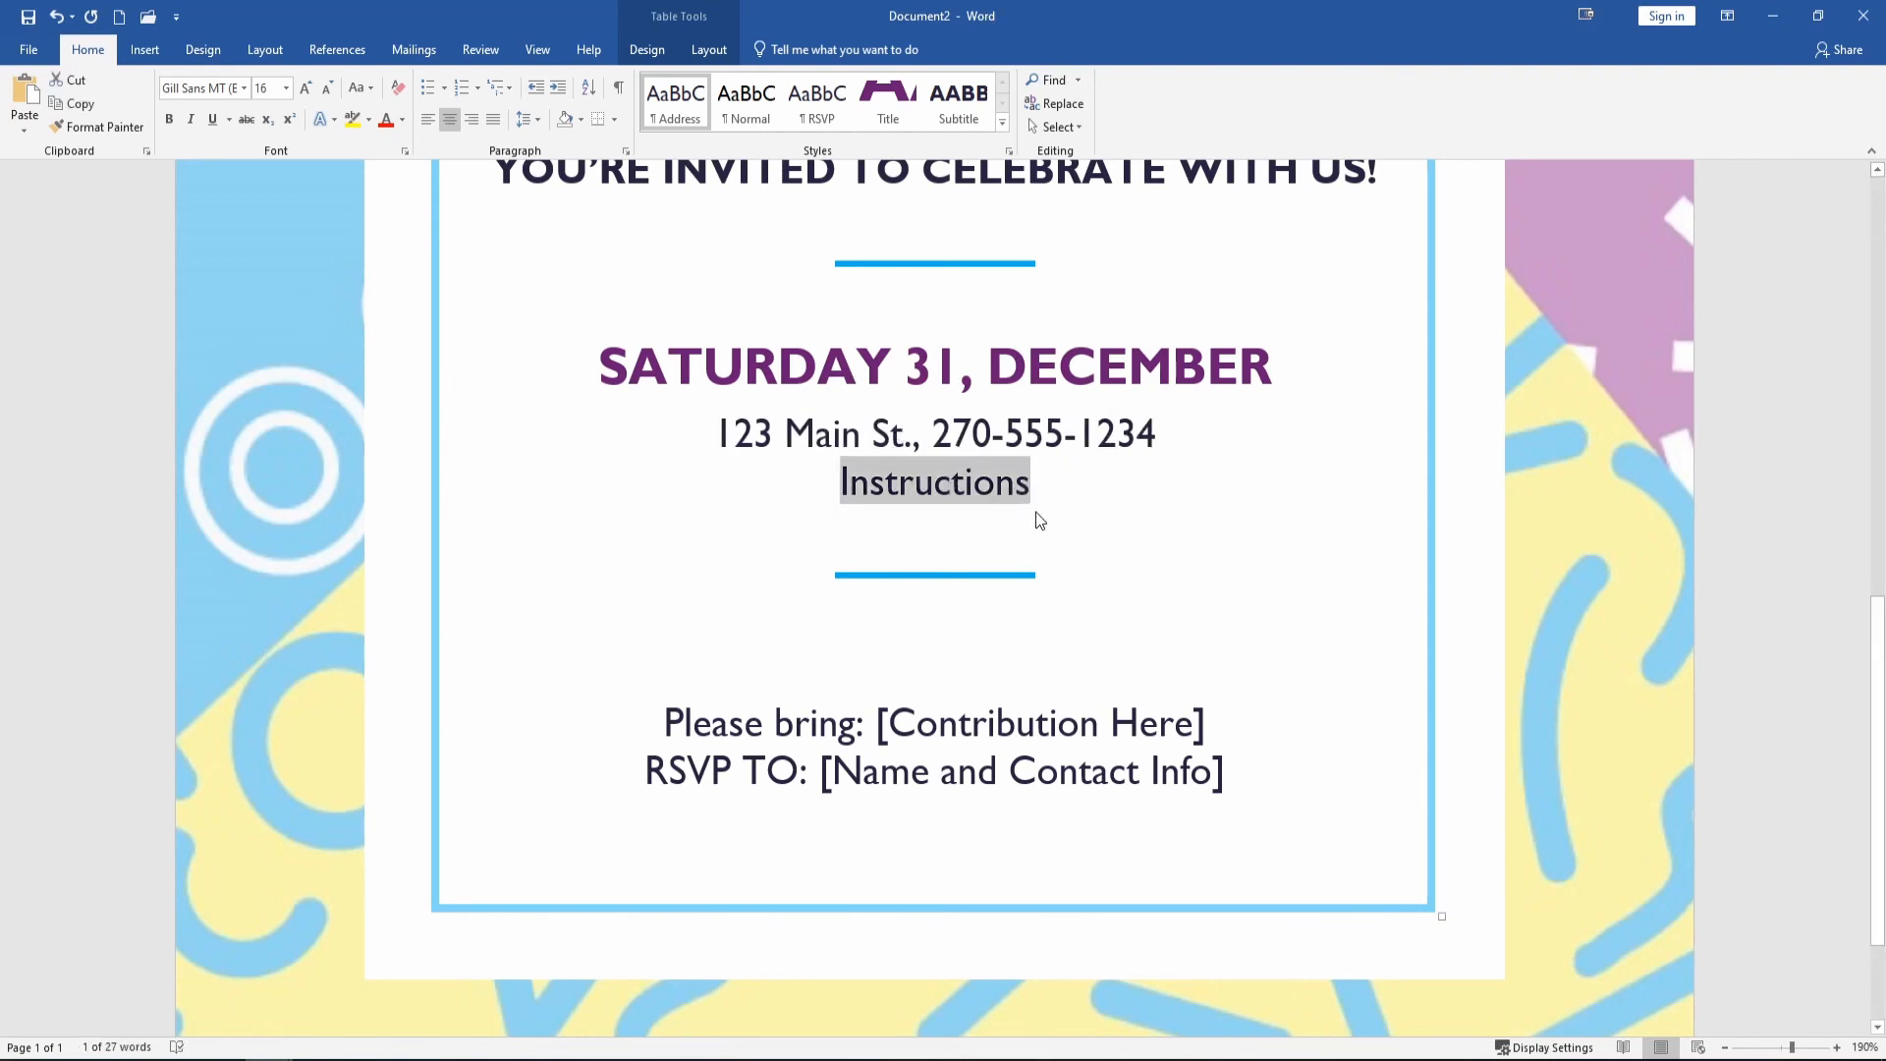
pyautogui.write('B')
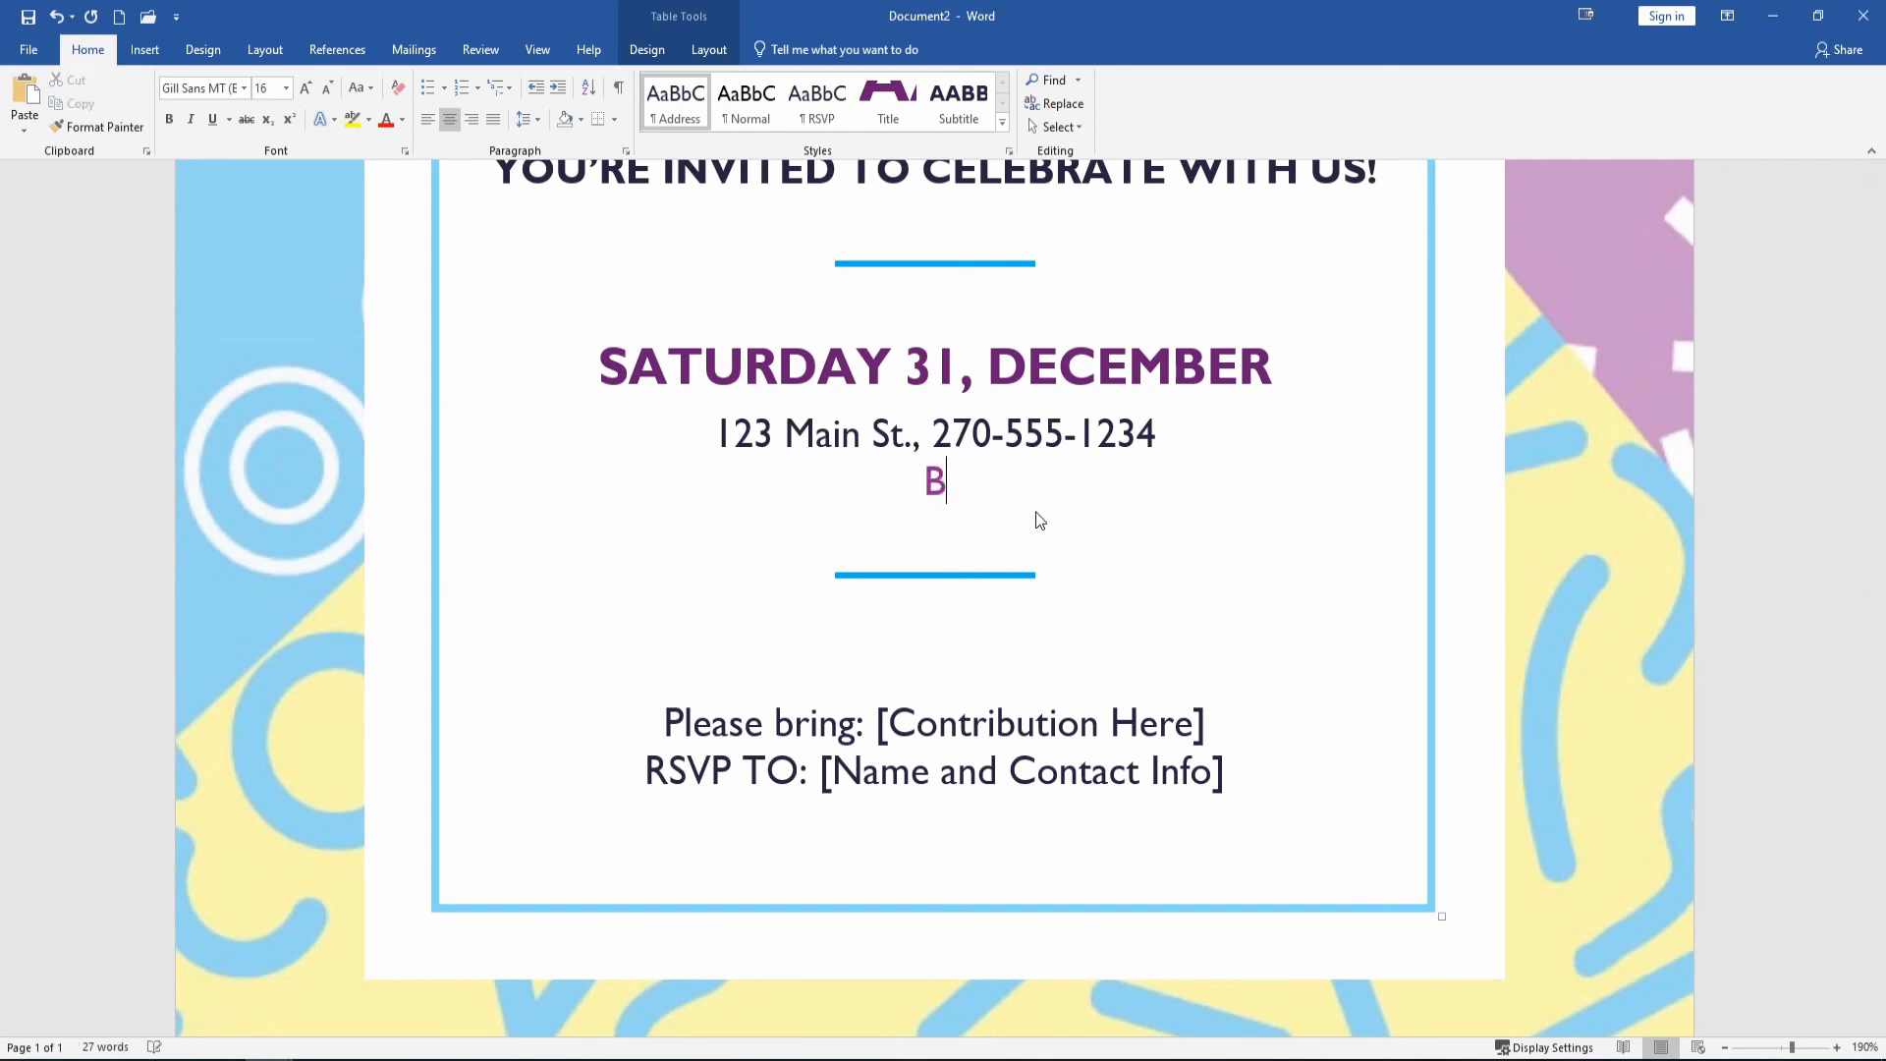
pyautogui.write('aloons')
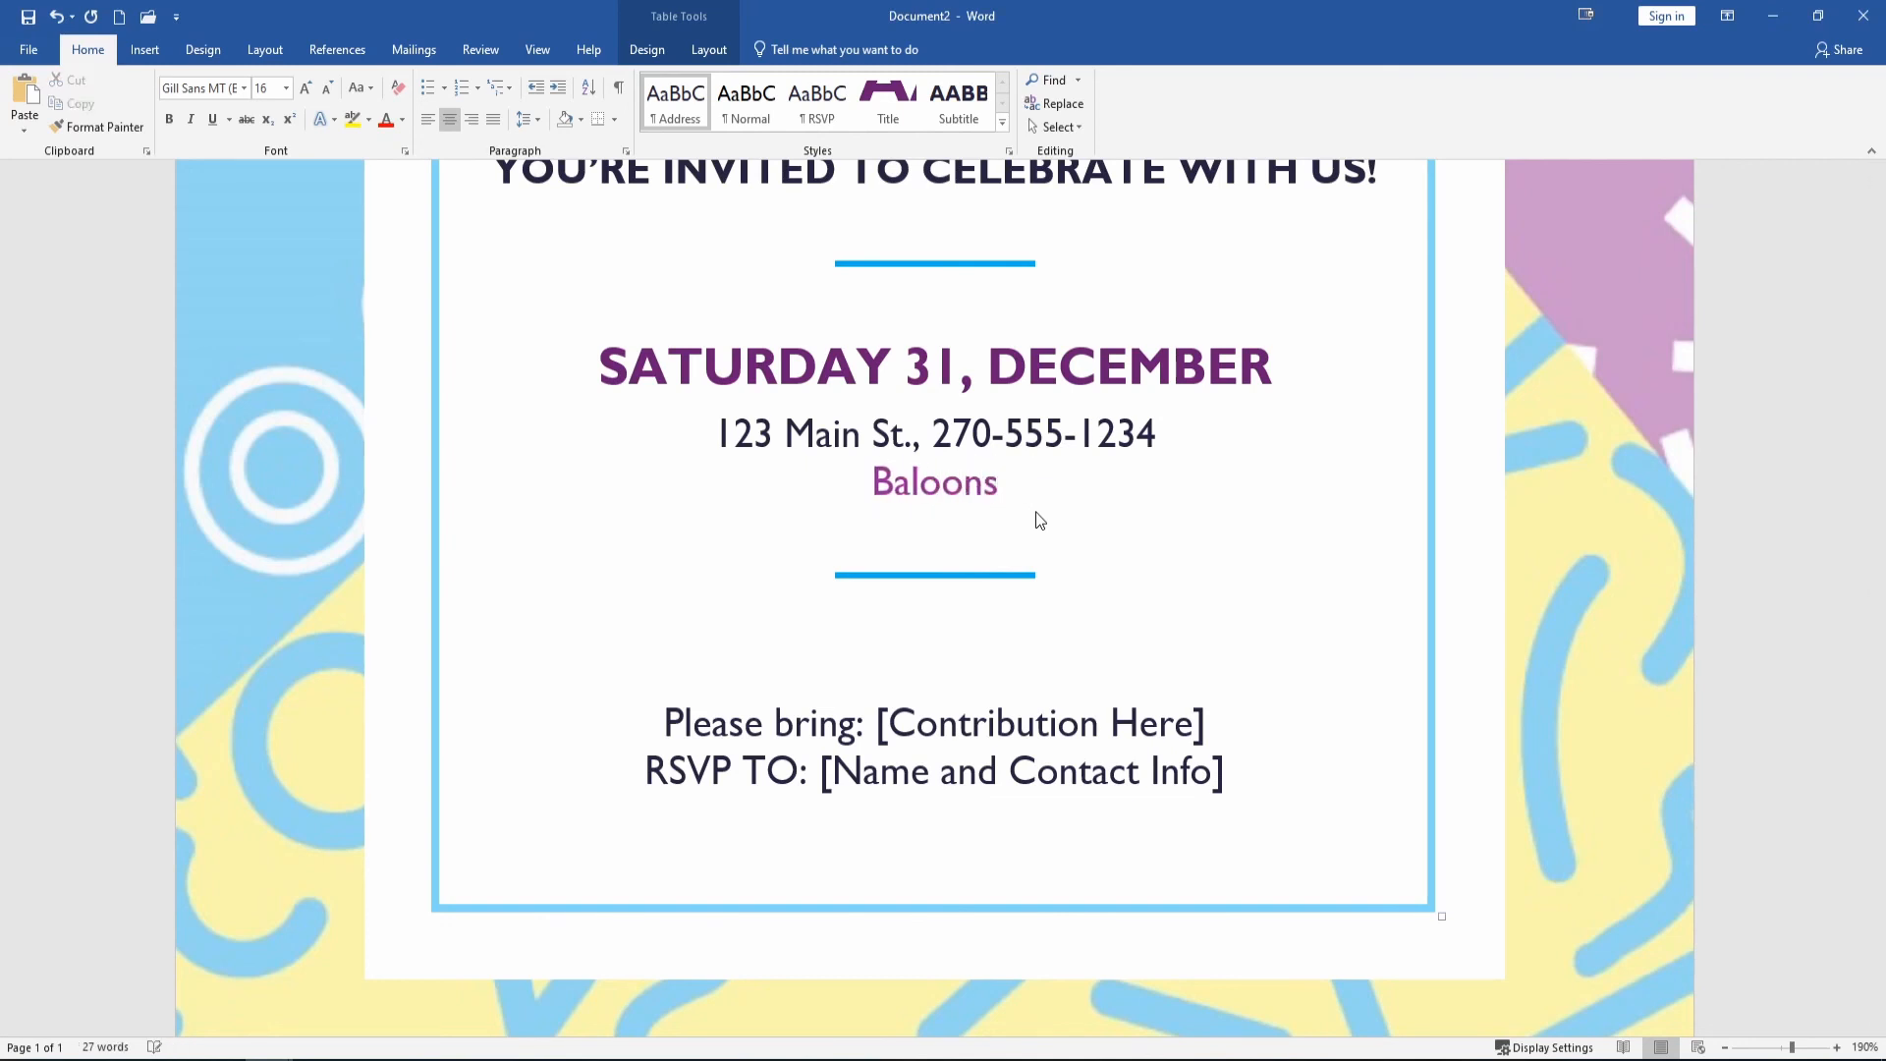
pyautogui.press('BackSpace')
pyautogui.press('BackSpace')
pyautogui.press('BackSpace')
pyautogui.press('BackSpace')
pyautogui.write('lo')
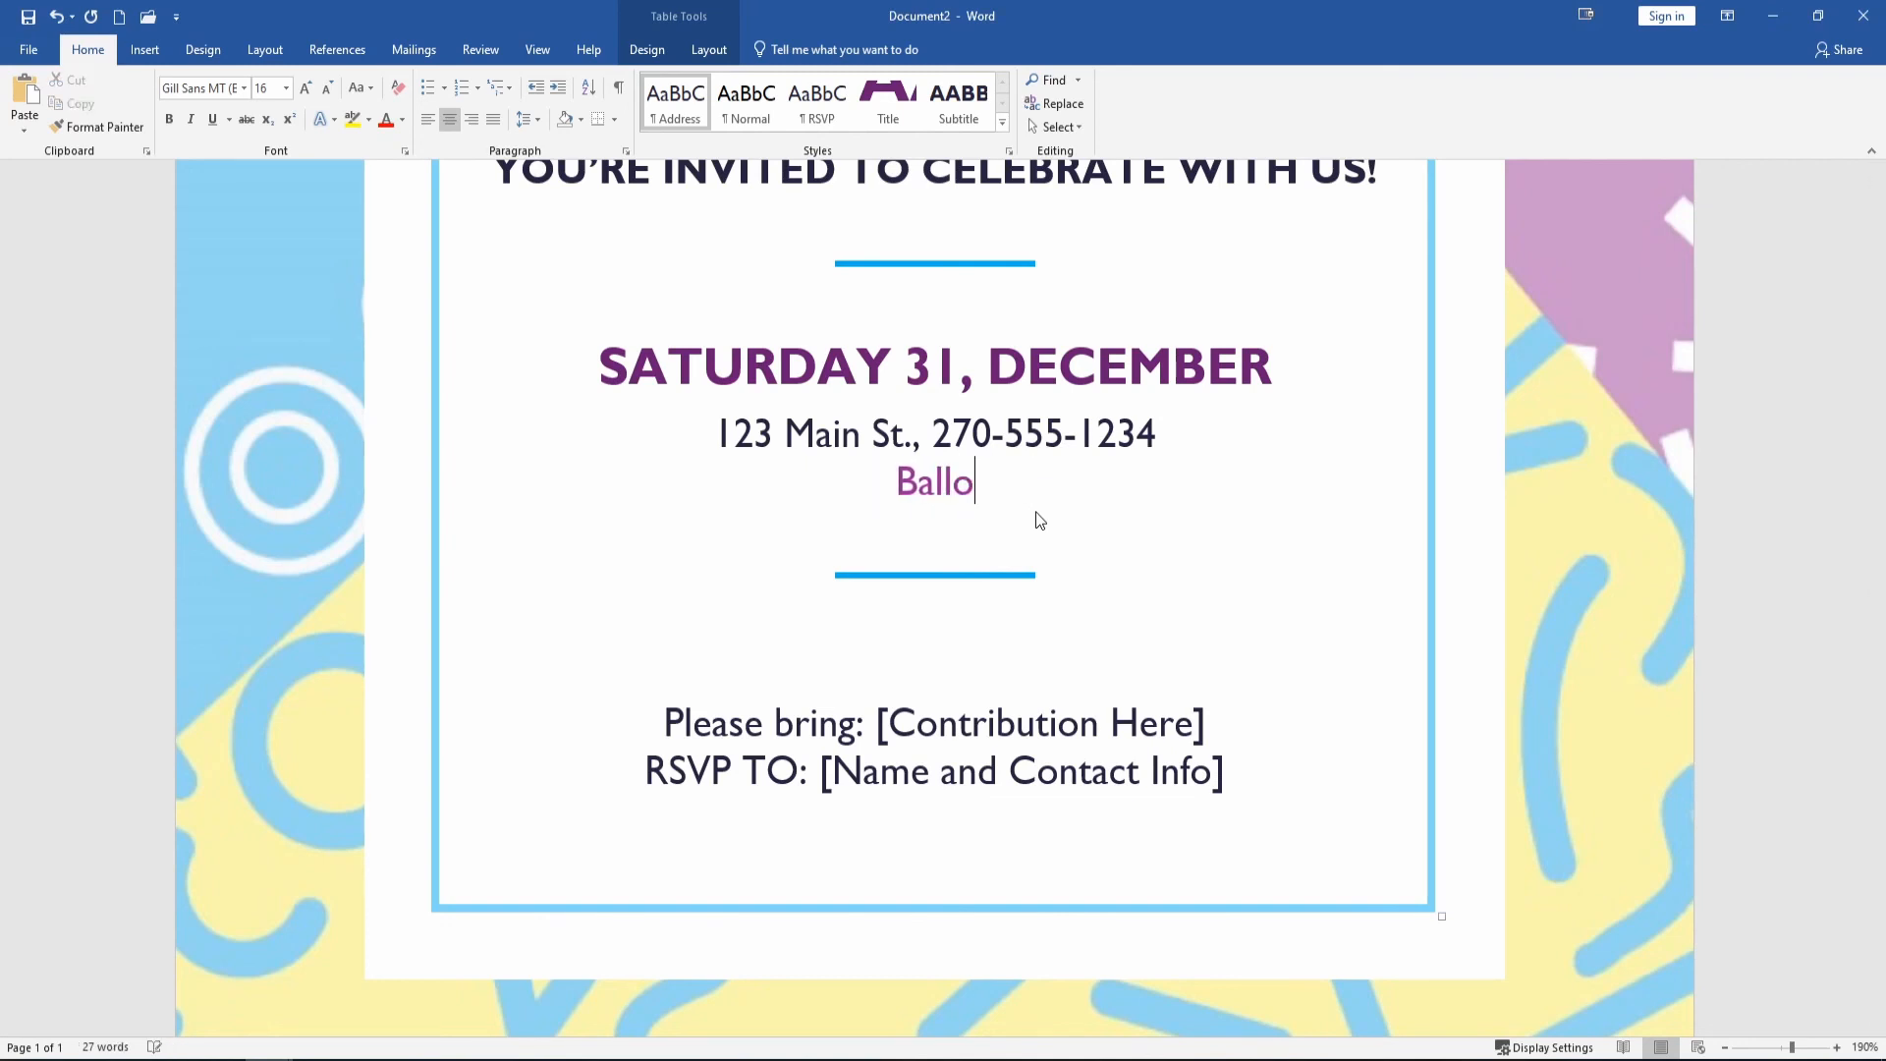
pyautogui.write('ons ')
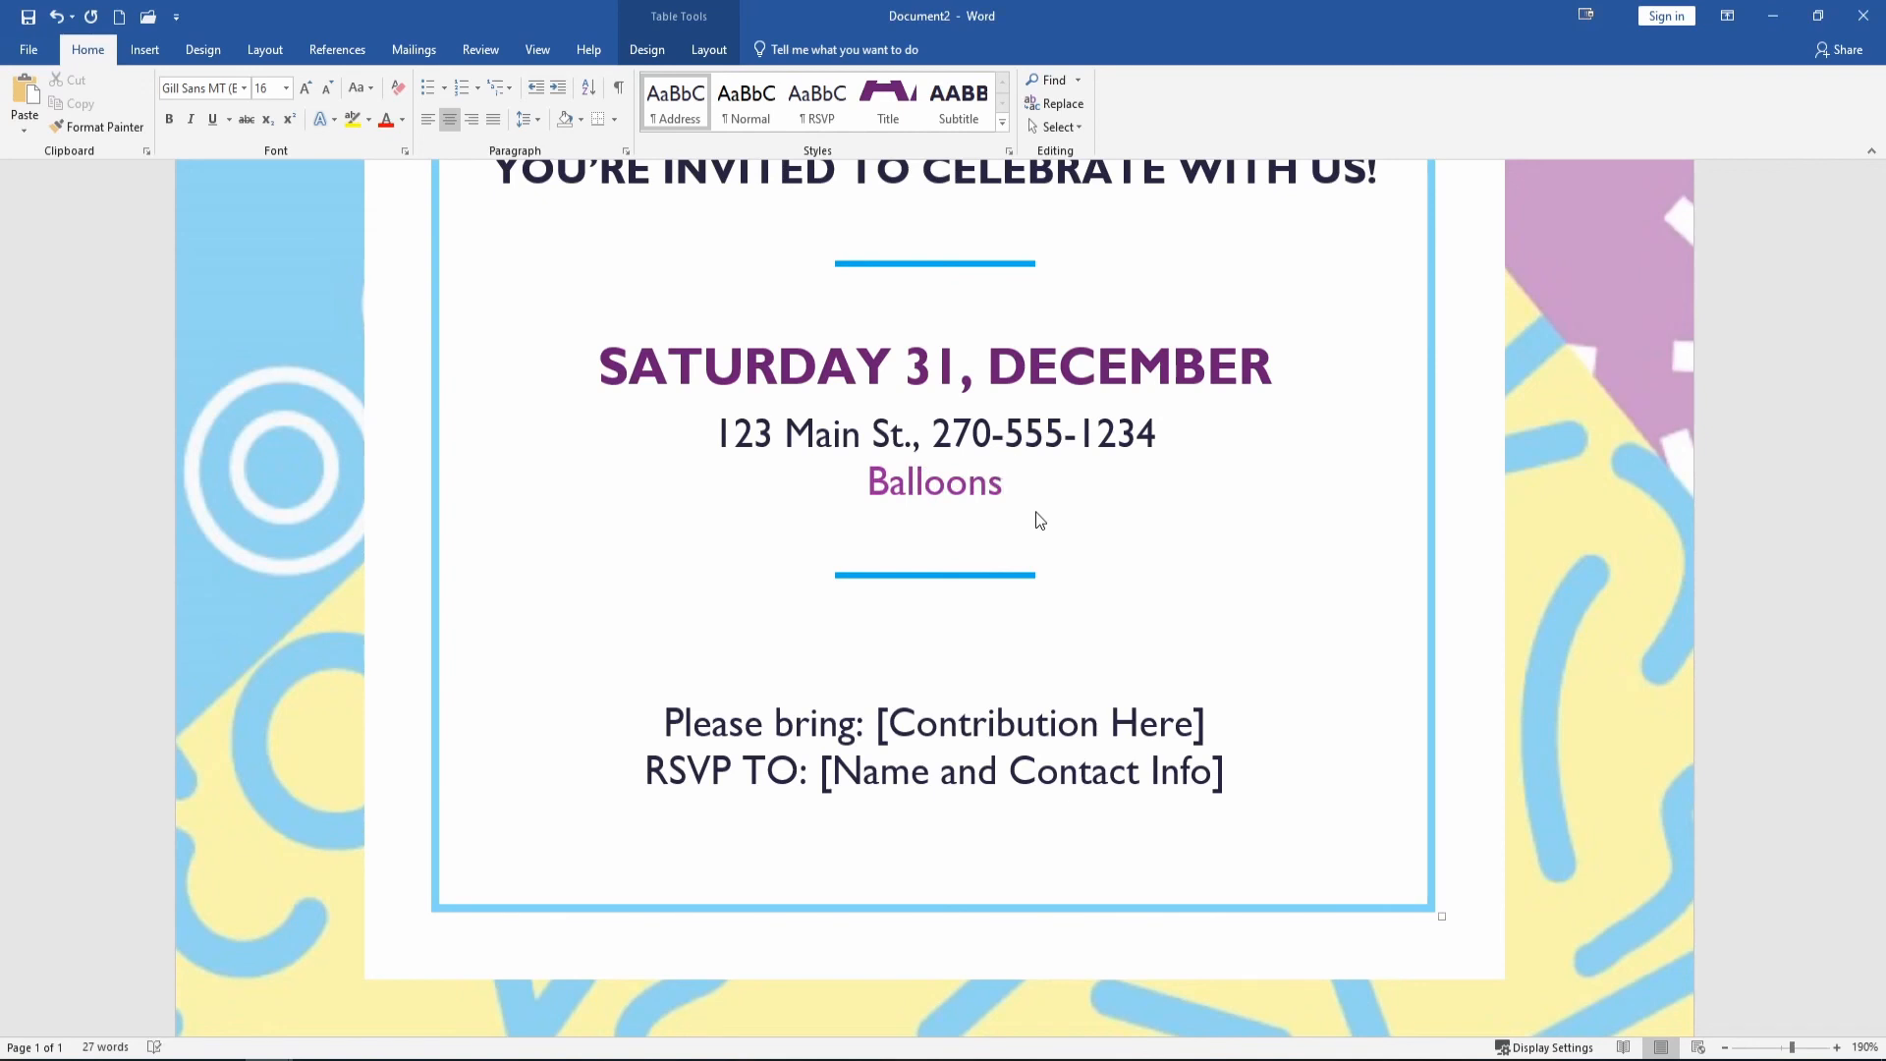
pyautogui.write('on mailbox')
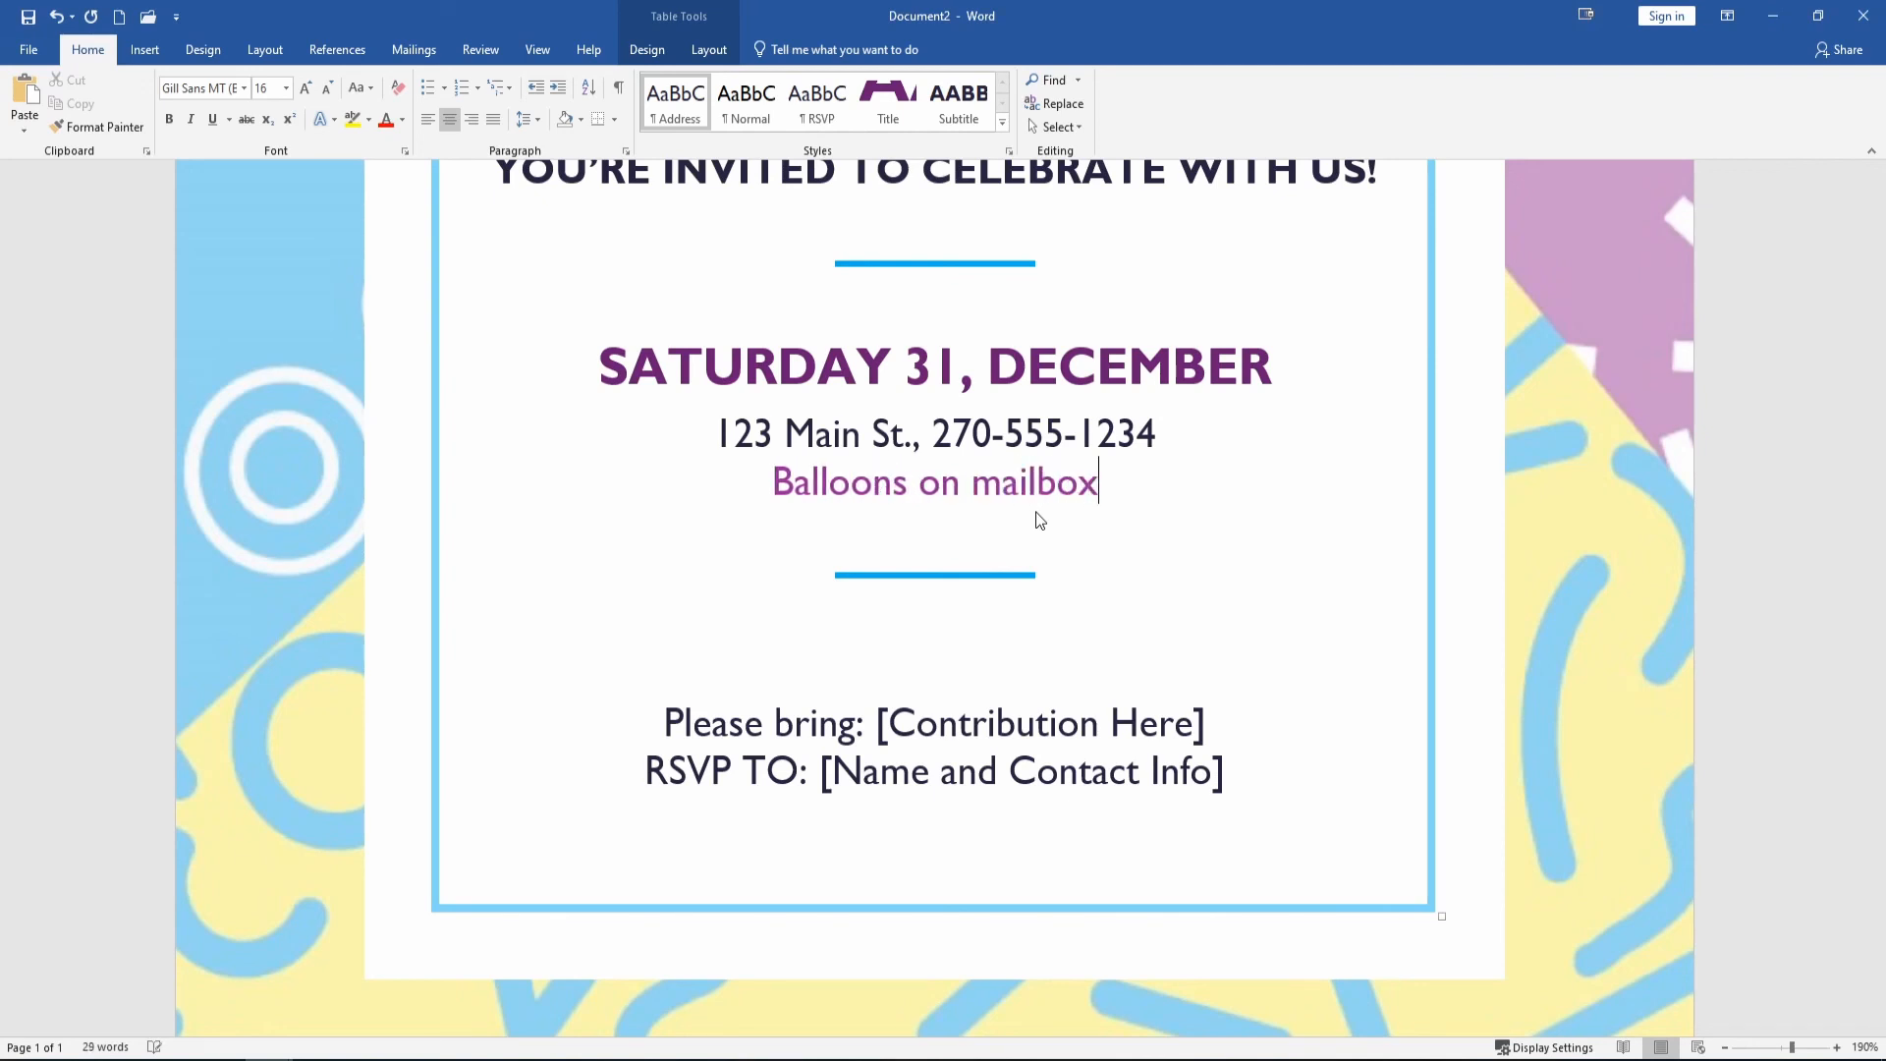
# Fill the bottom lines with 'Please Bring: A good attitude!' and 'RSVP To:'.
pyautogui.tripleClick(1053, 728)
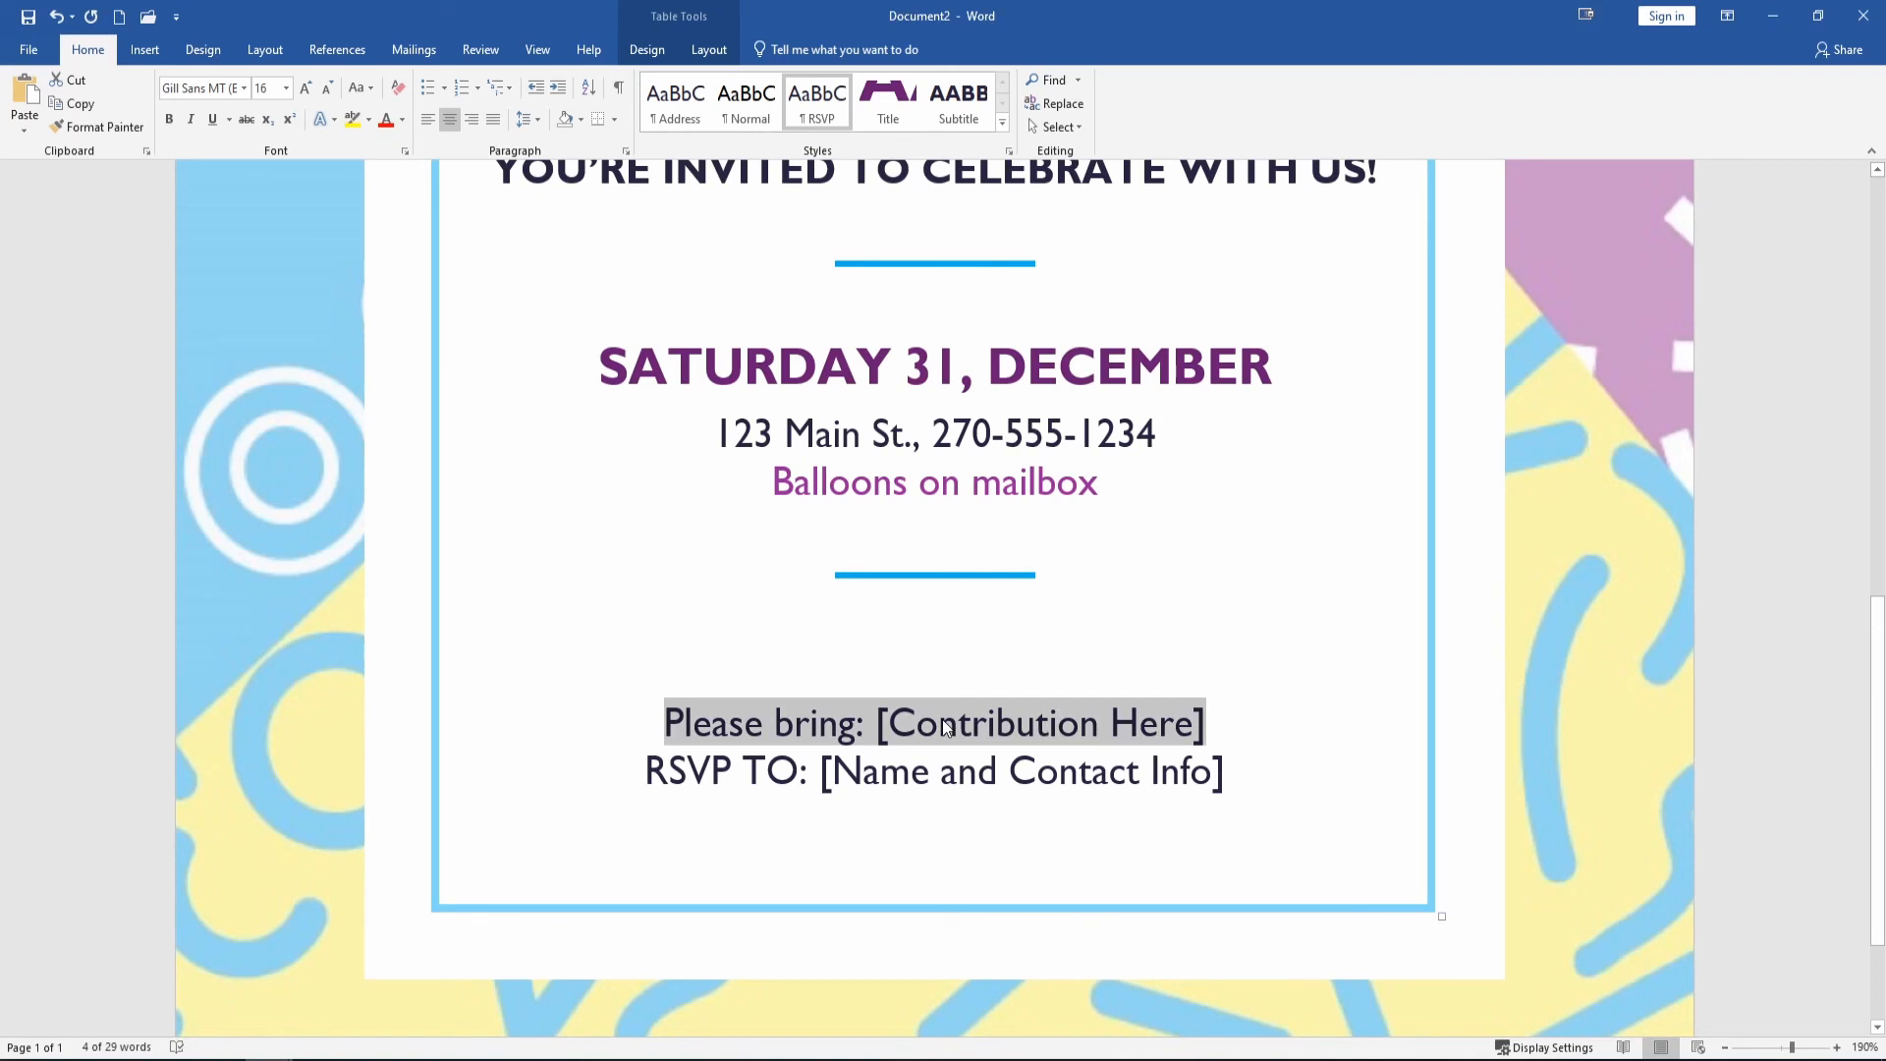
pyautogui.write('l')
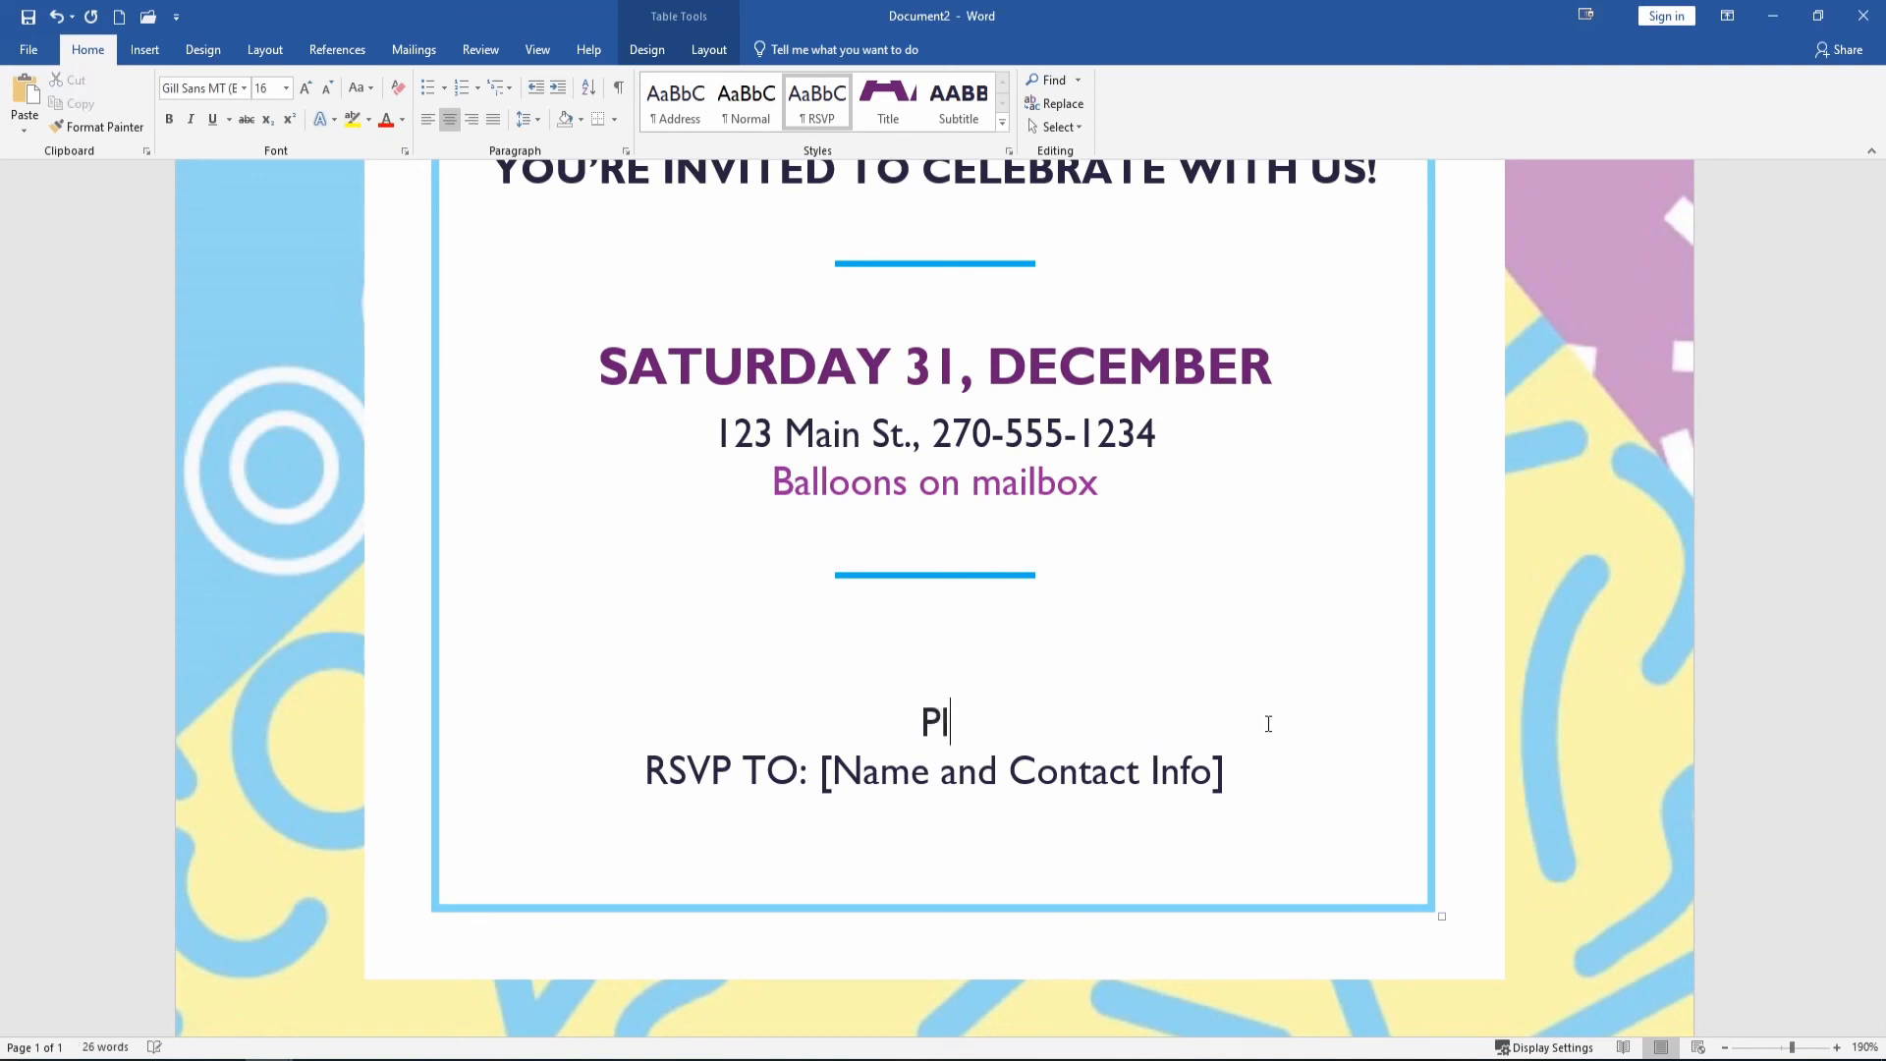
pyautogui.write('ease Bring')
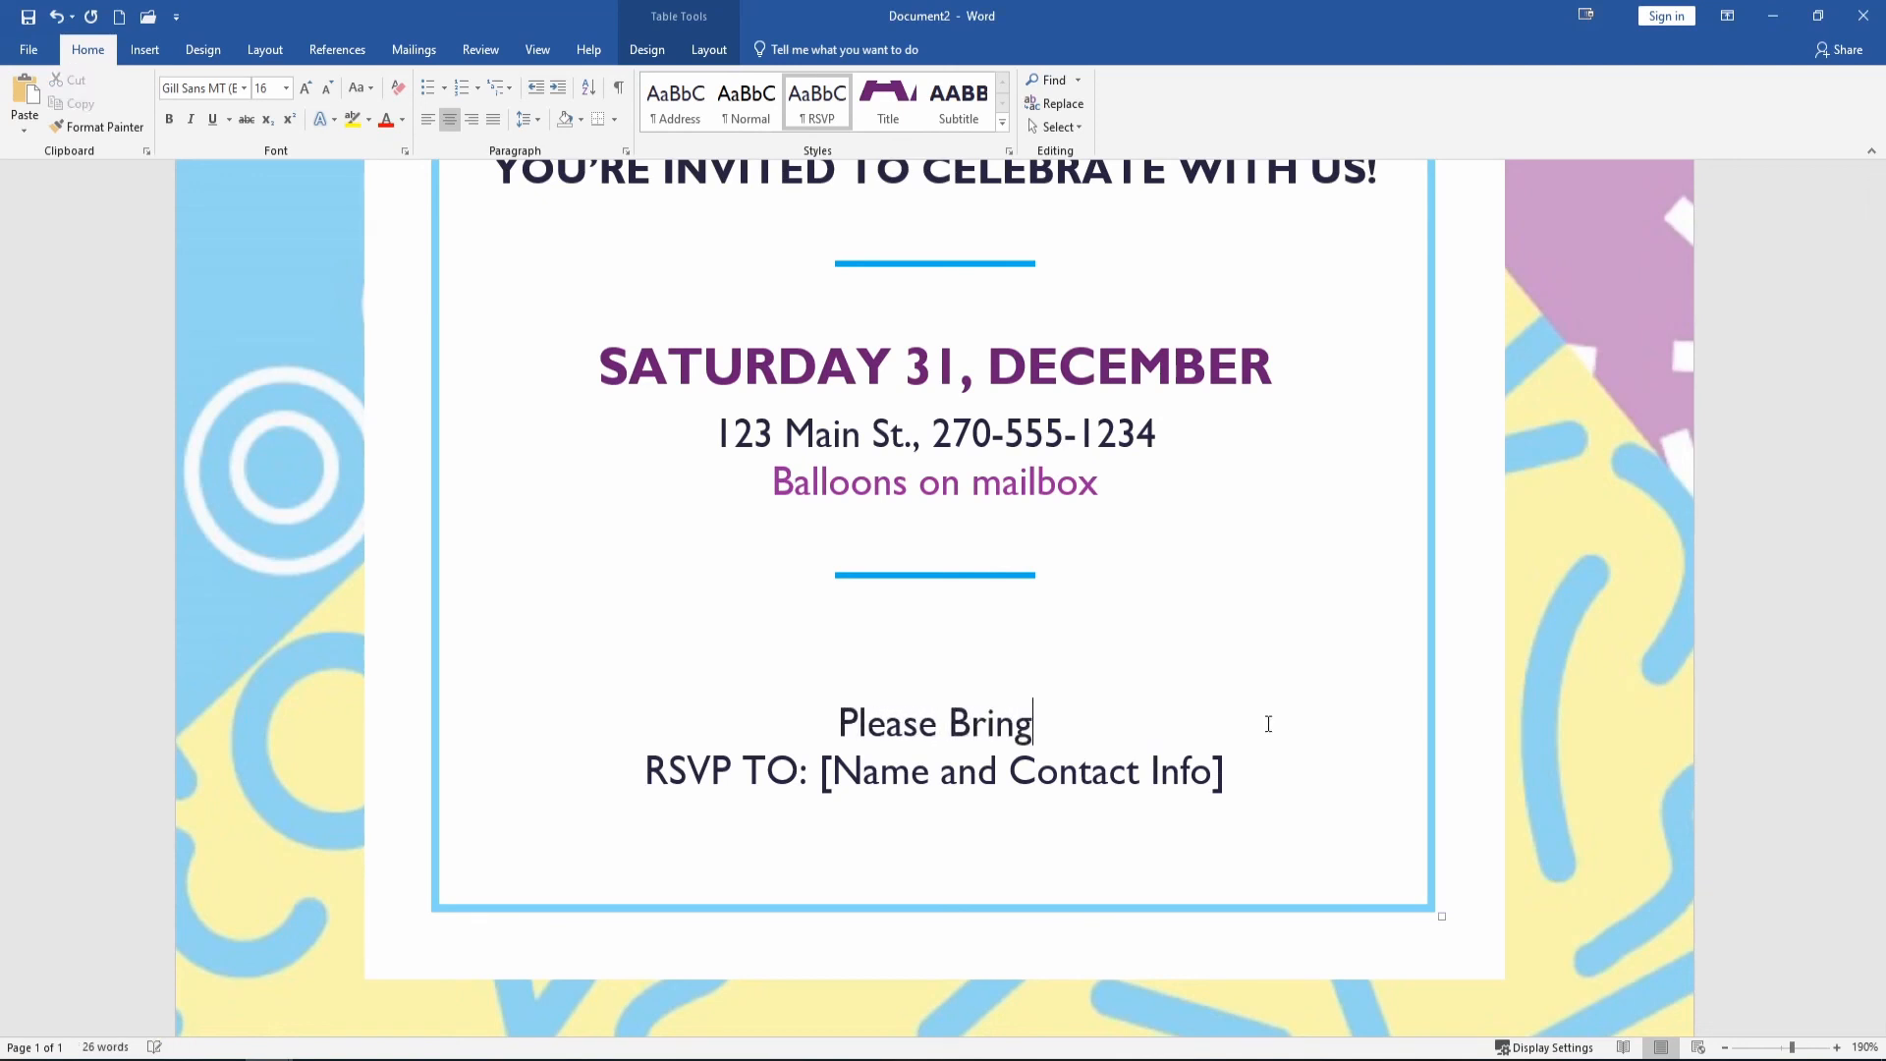
pyautogui.write(': A g')
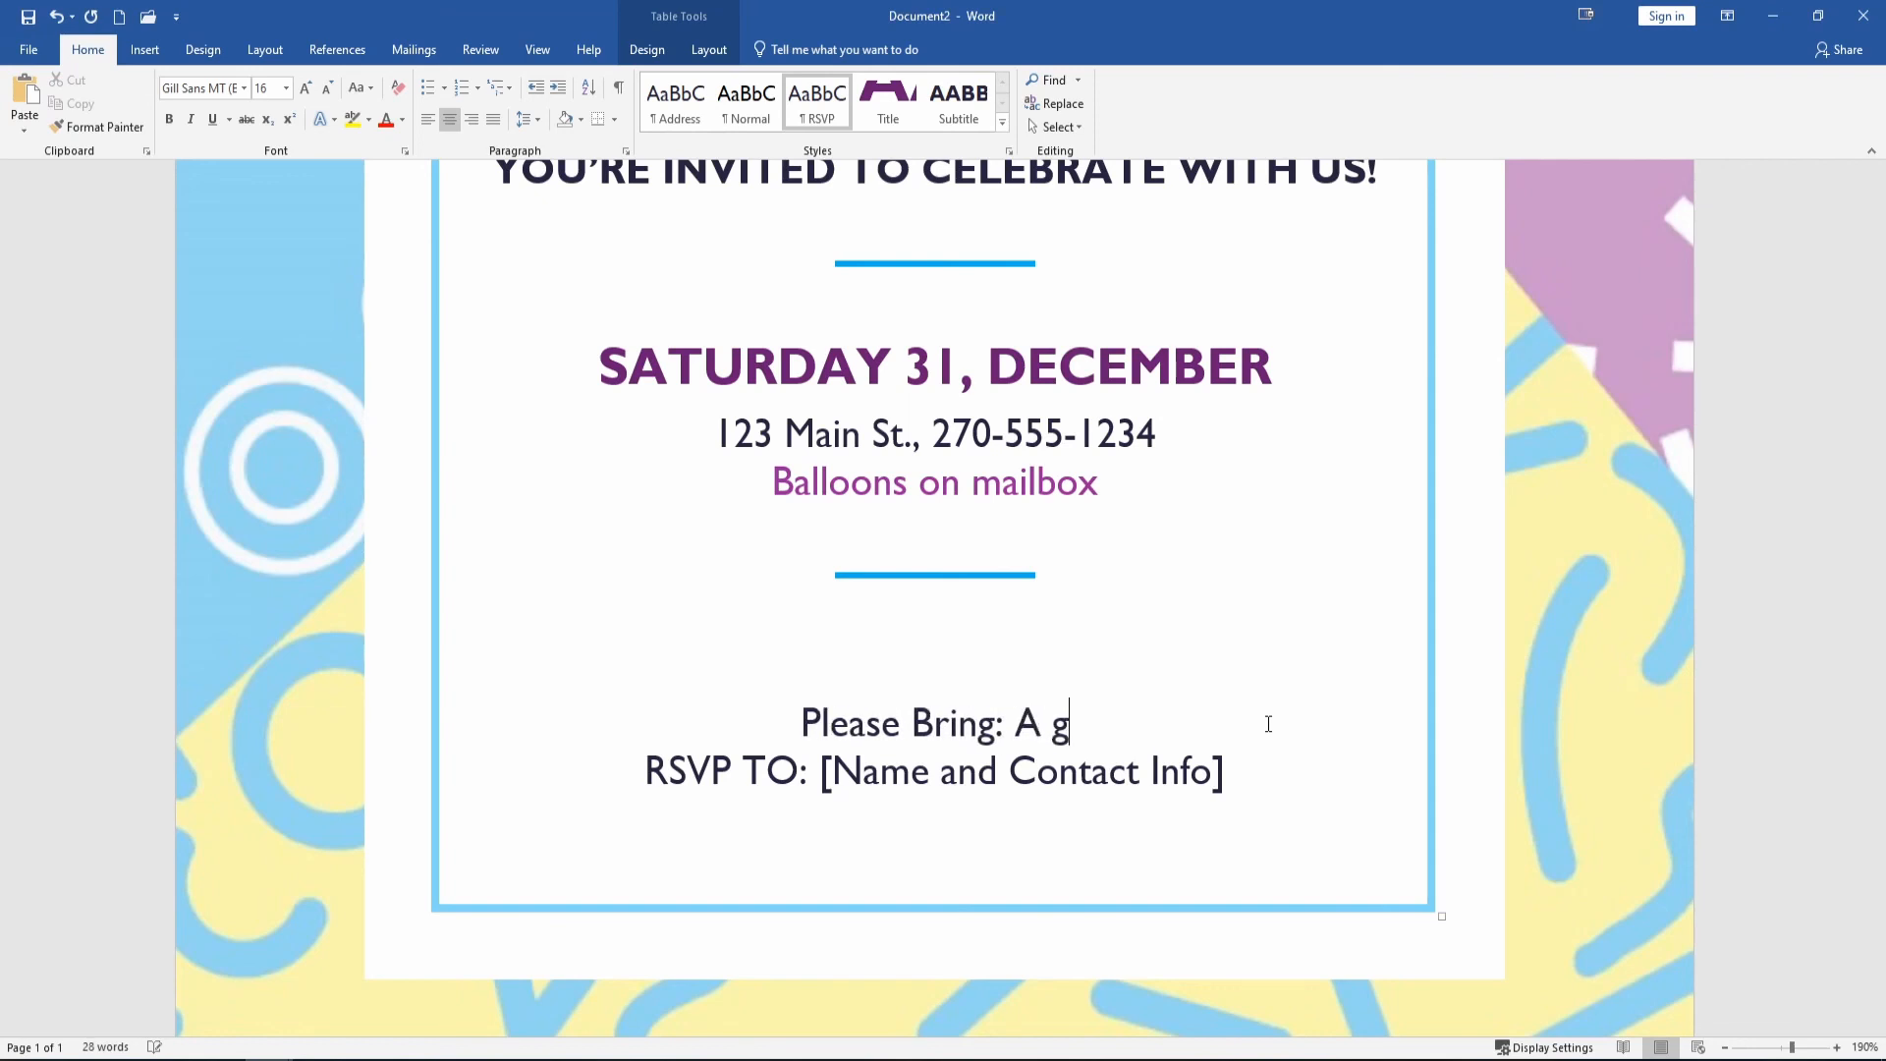
pyautogui.write('ood a')
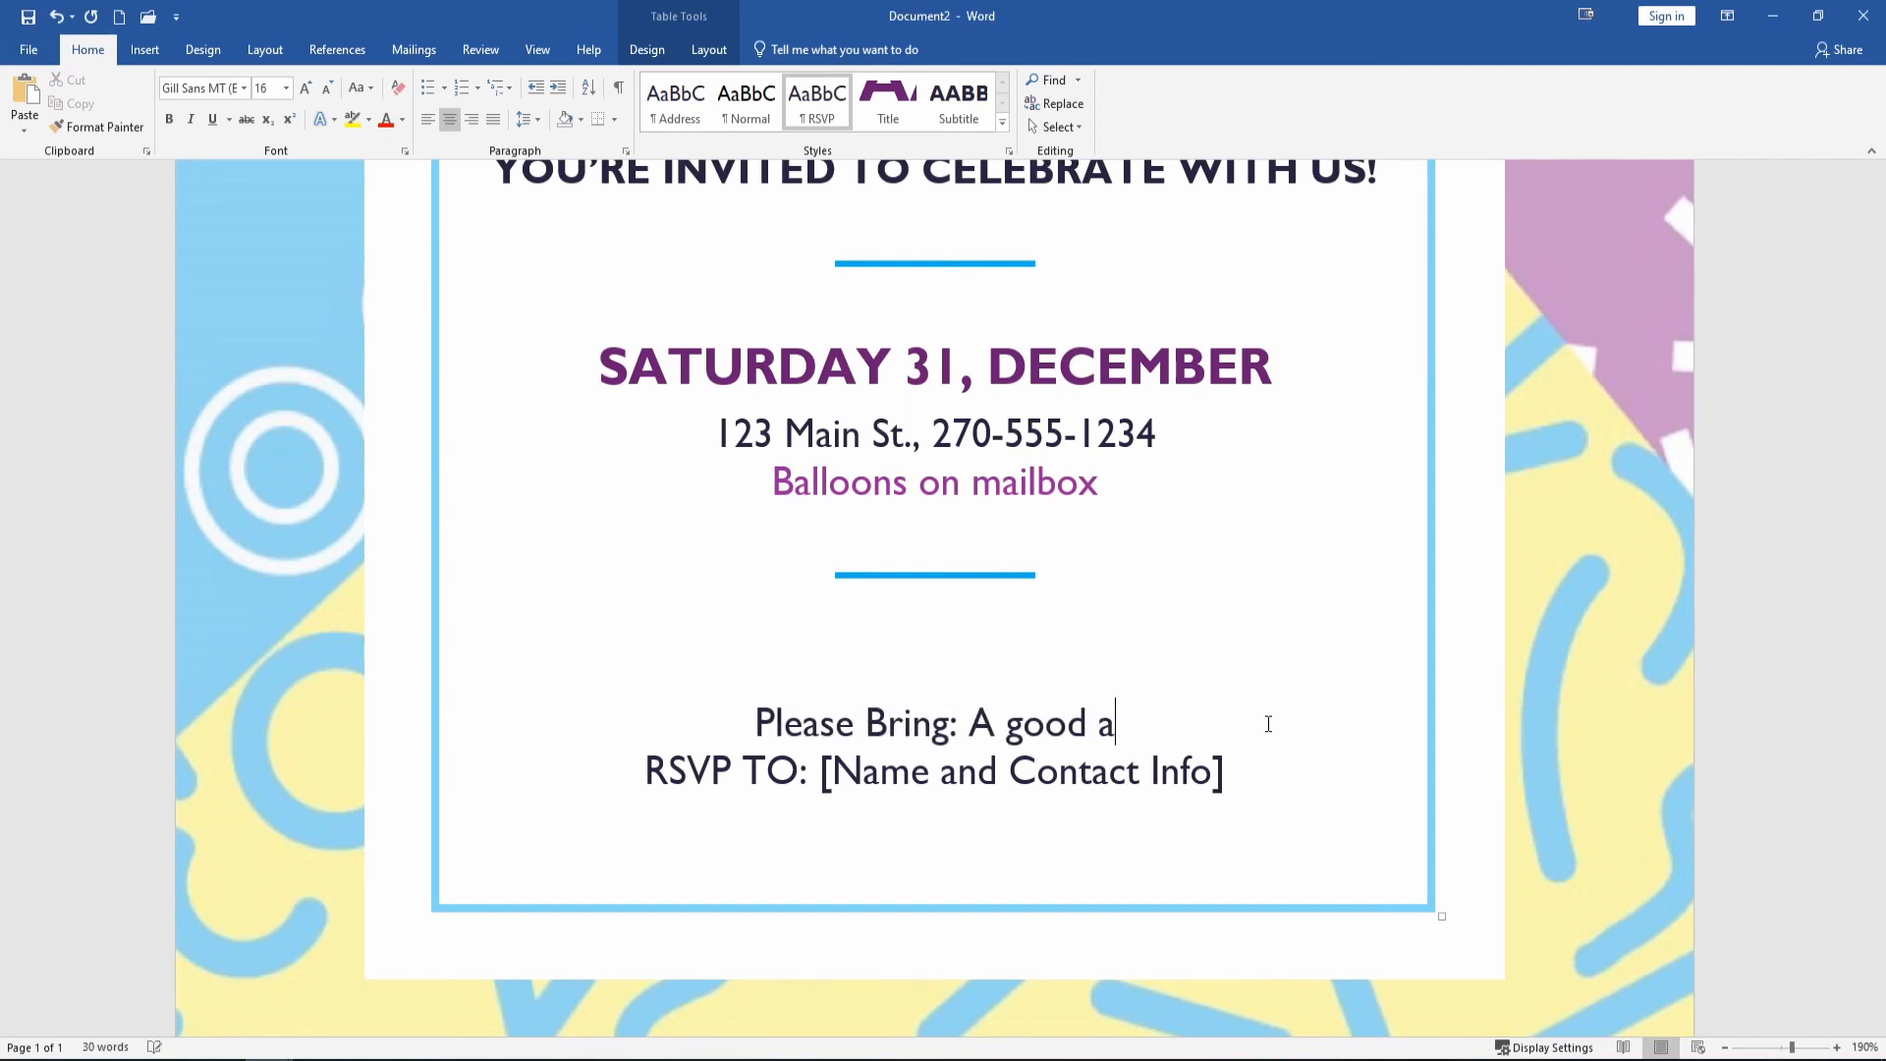
pyautogui.write('ttitude!')
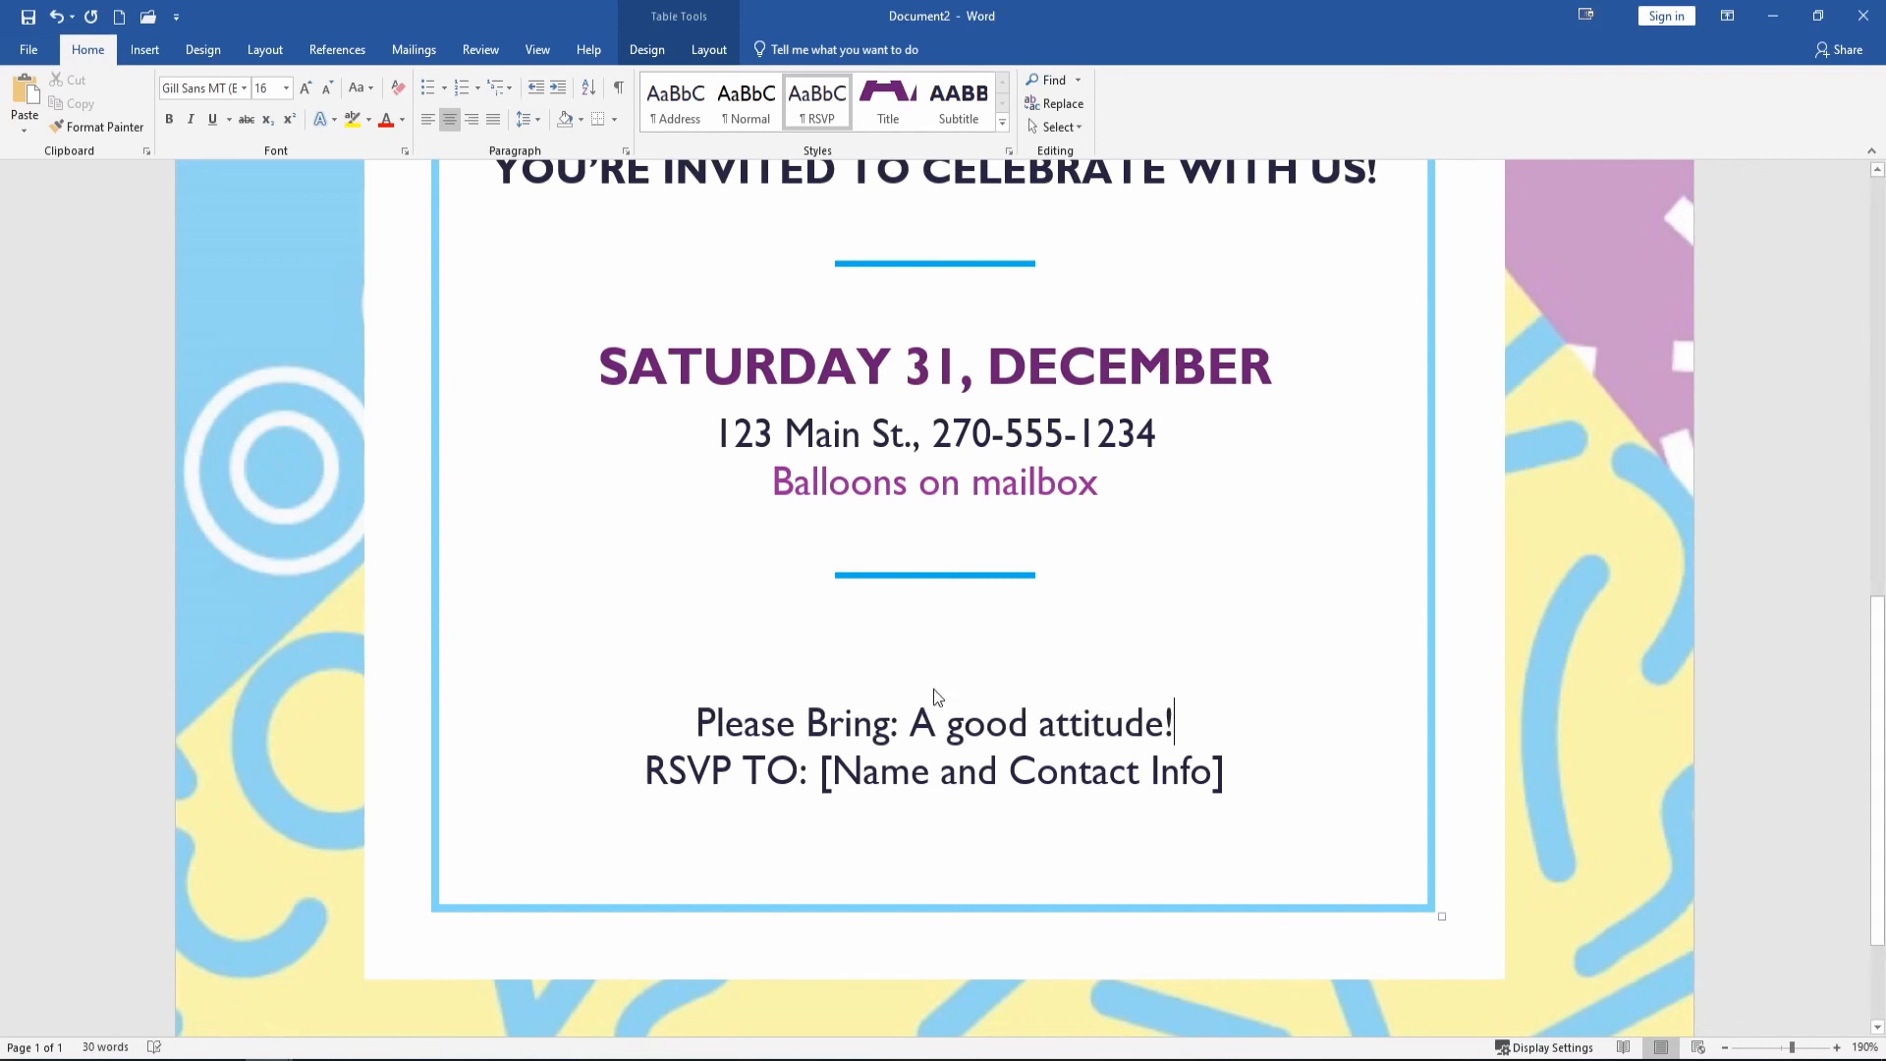
pyautogui.click(958, 771)
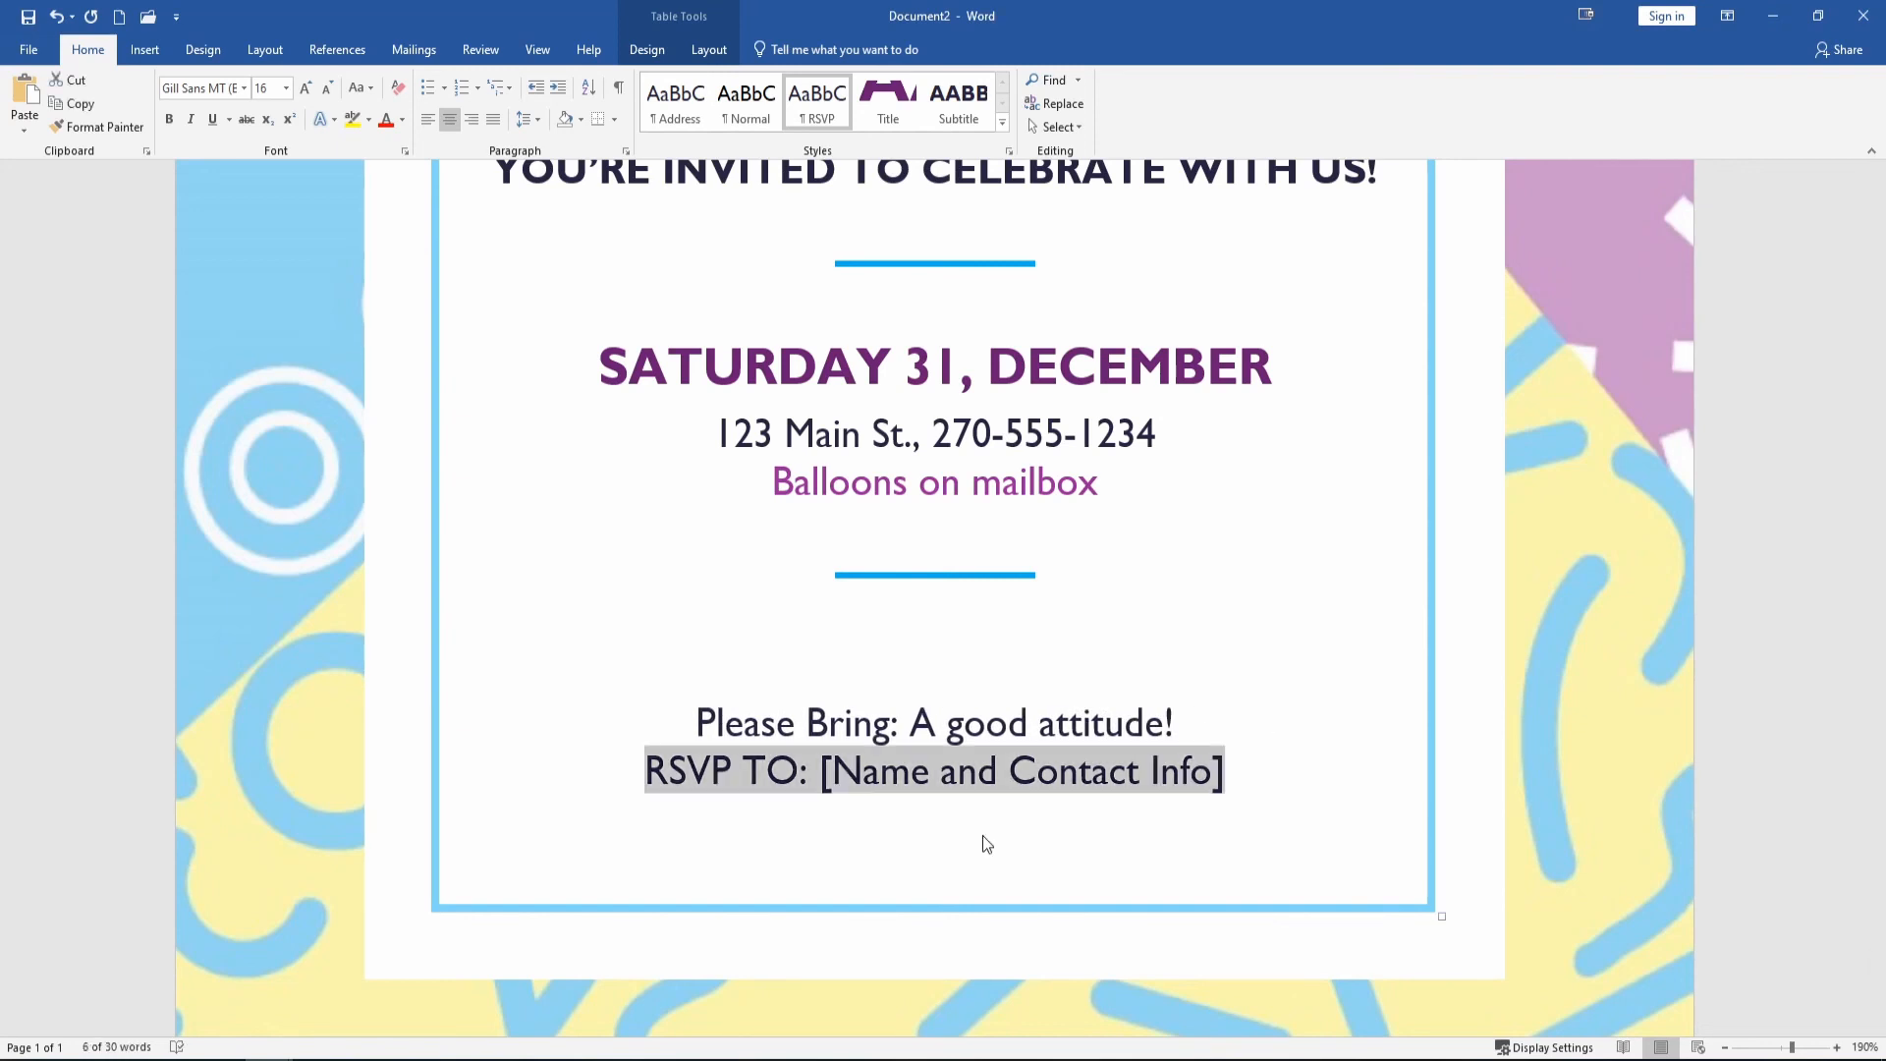
pyautogui.write('RSVP ')
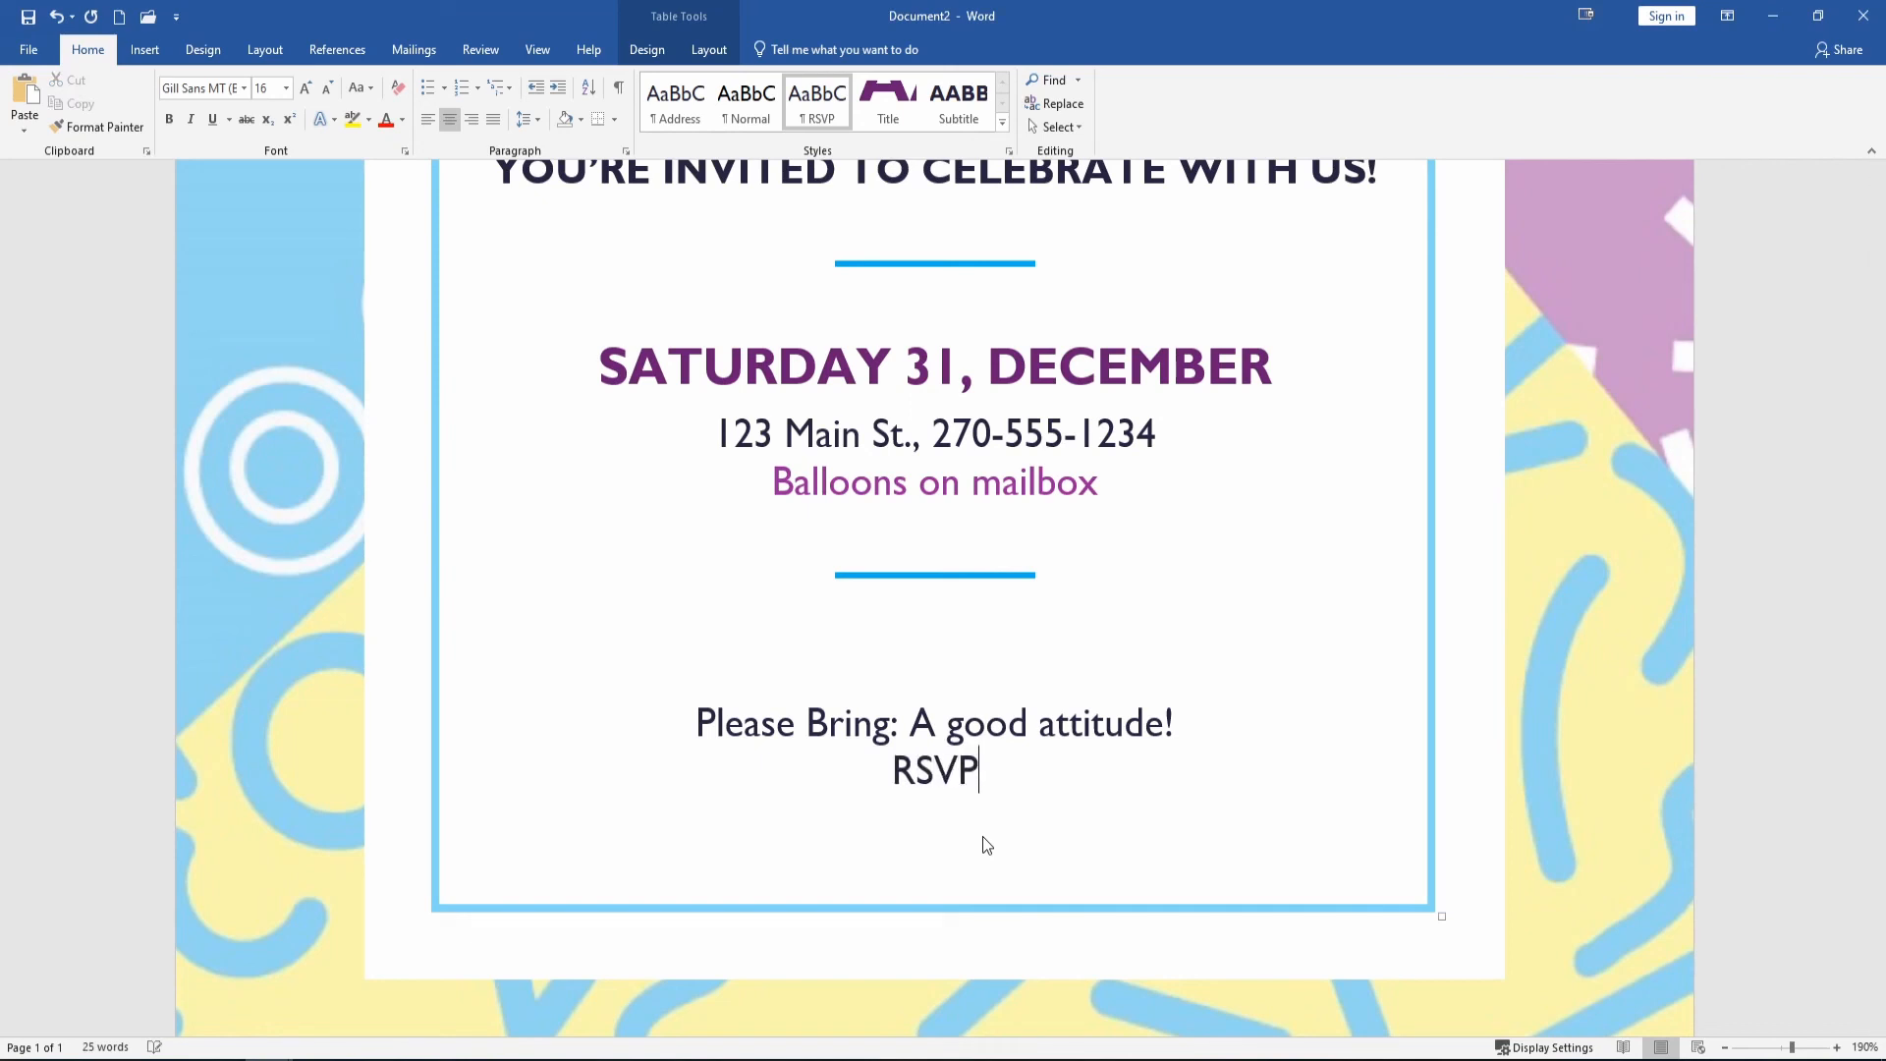
pyautogui.write('To:')
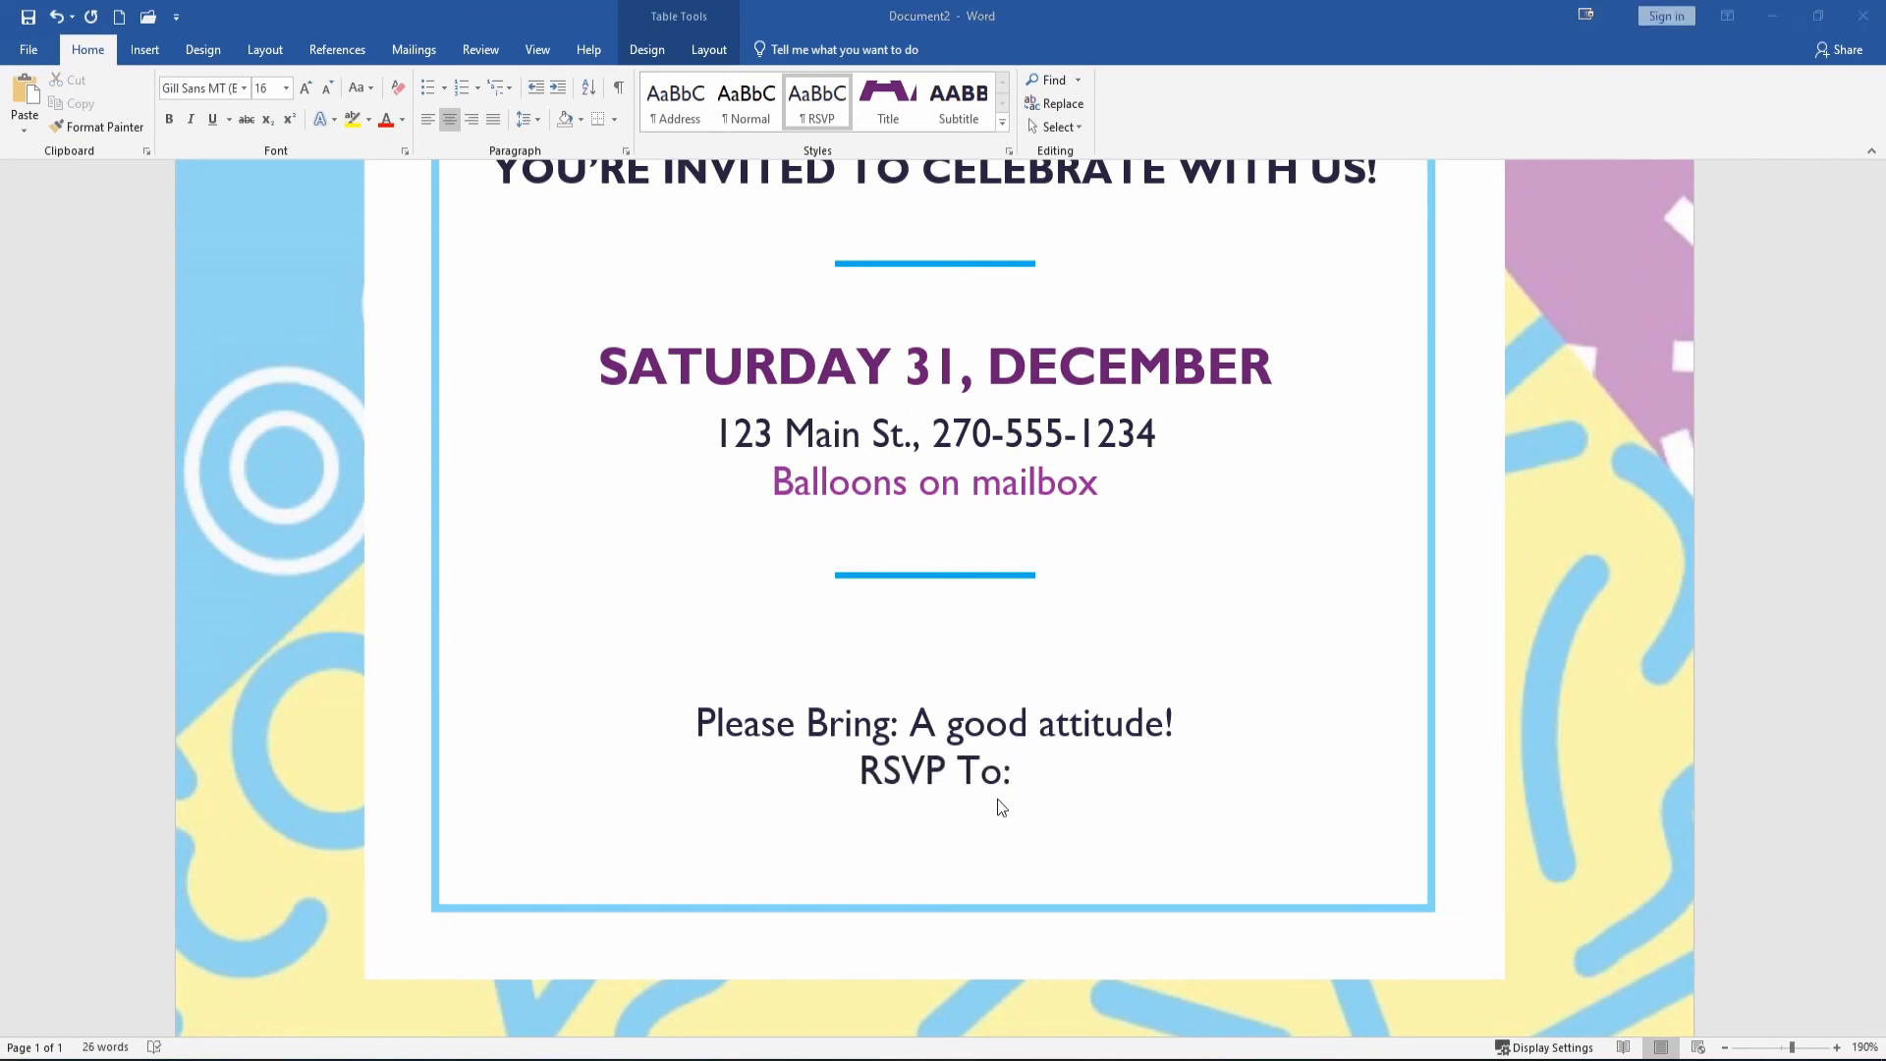
# Paste the host's name after RSVP To: using a matching paste format.
pyautogui.click(1092, 774)
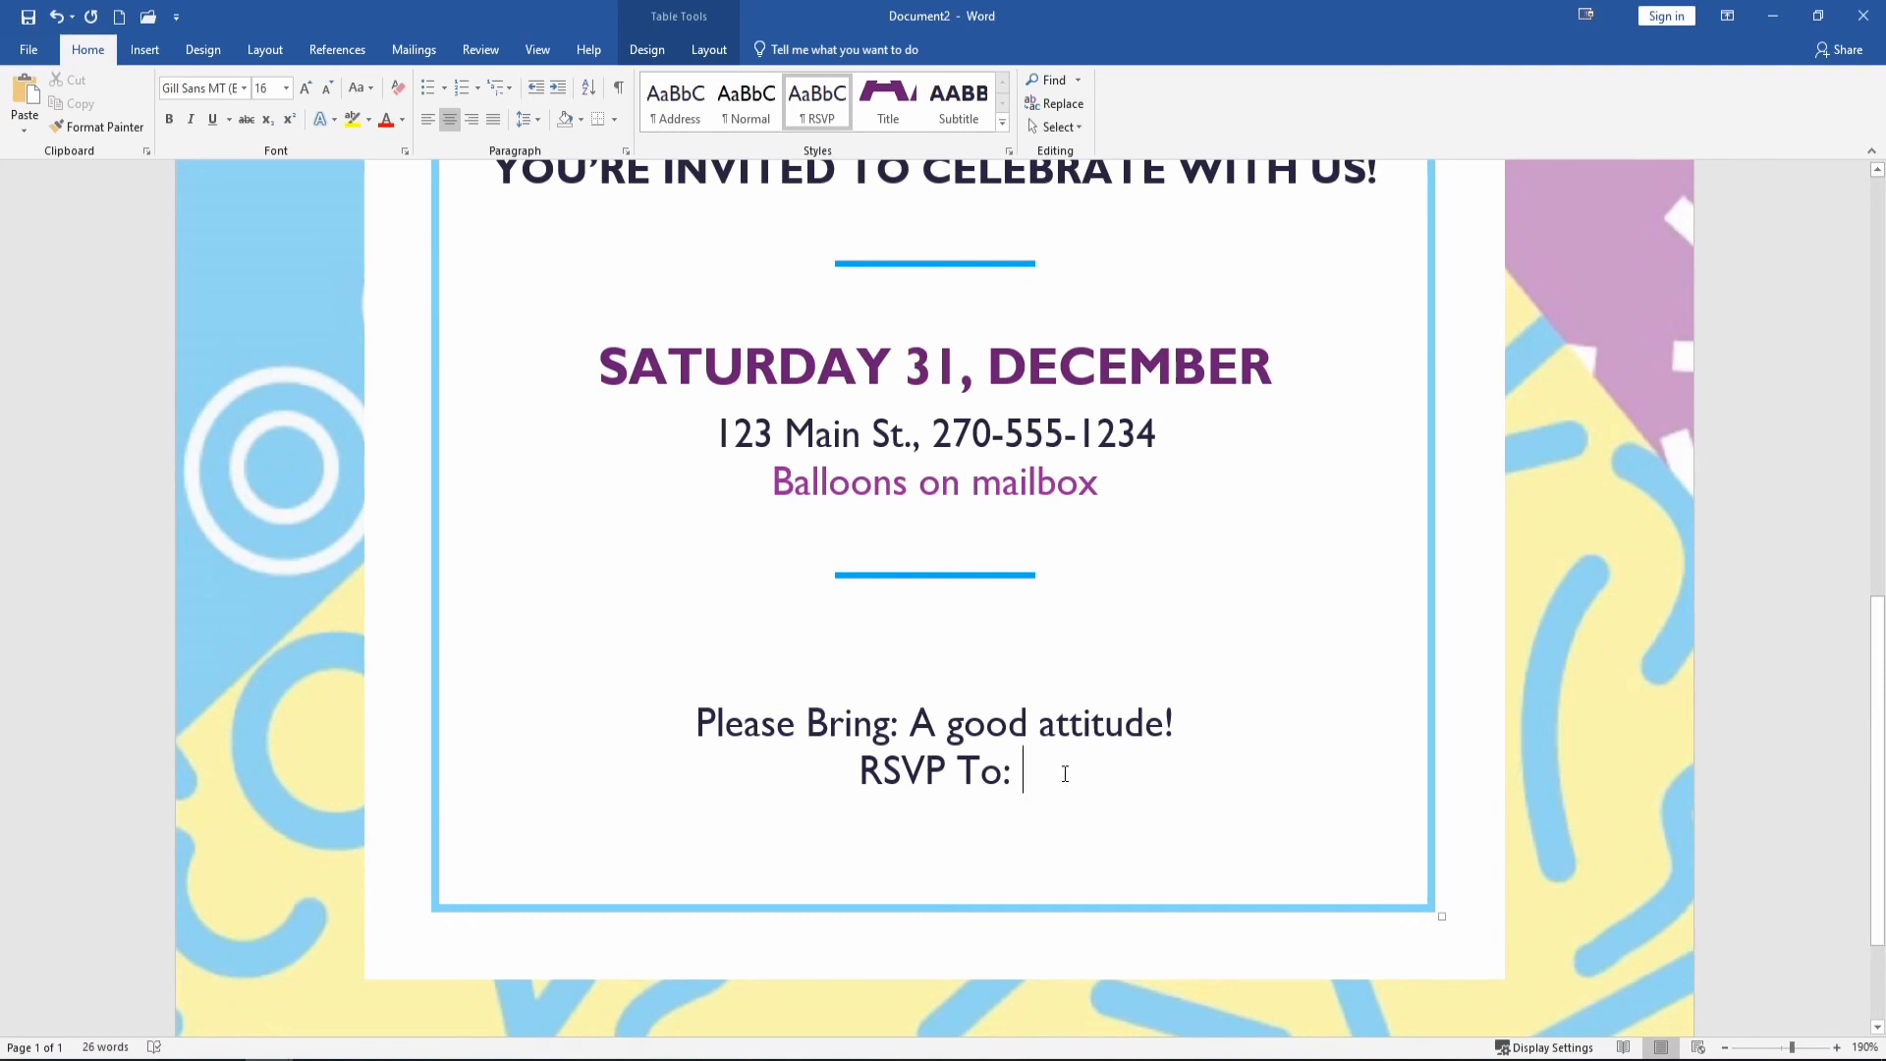
pyautogui.click(1166, 807)
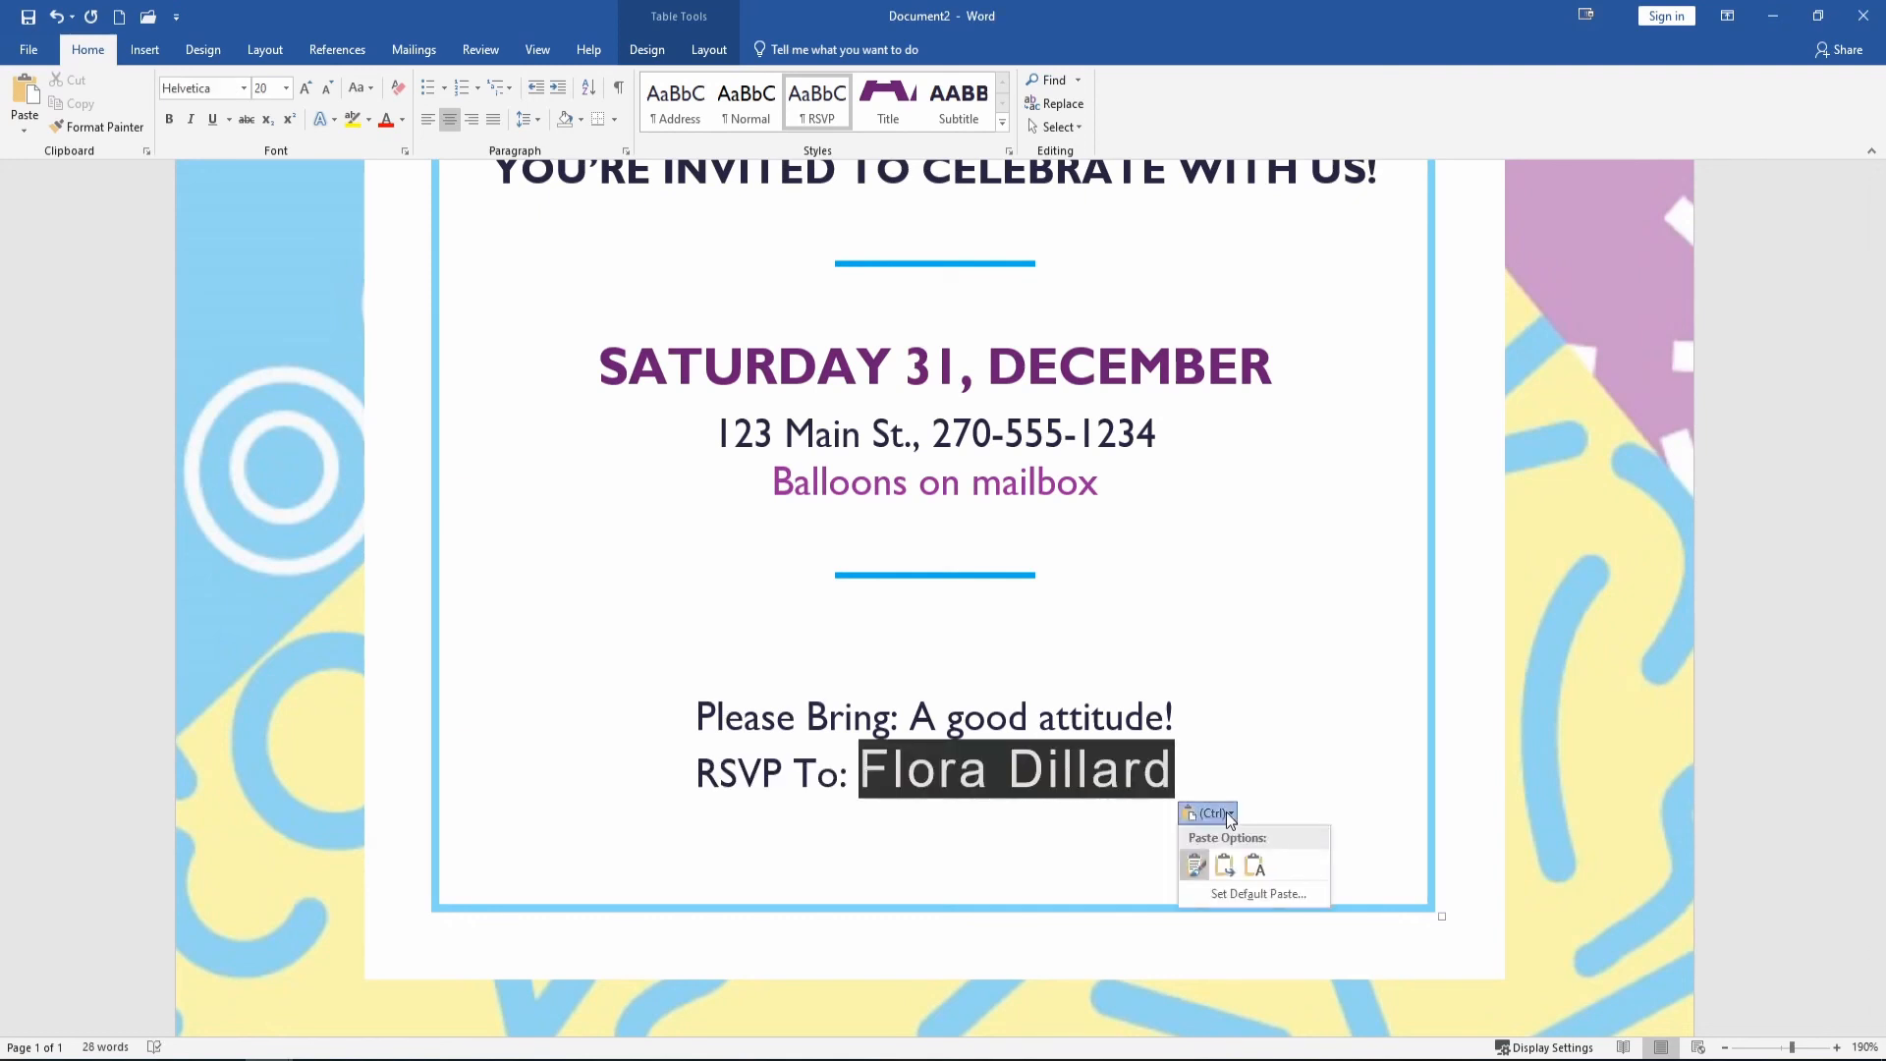
pyautogui.click(1251, 864)
pyautogui.click(1580, 779)
pyautogui.scroll(10, 1748, 836)
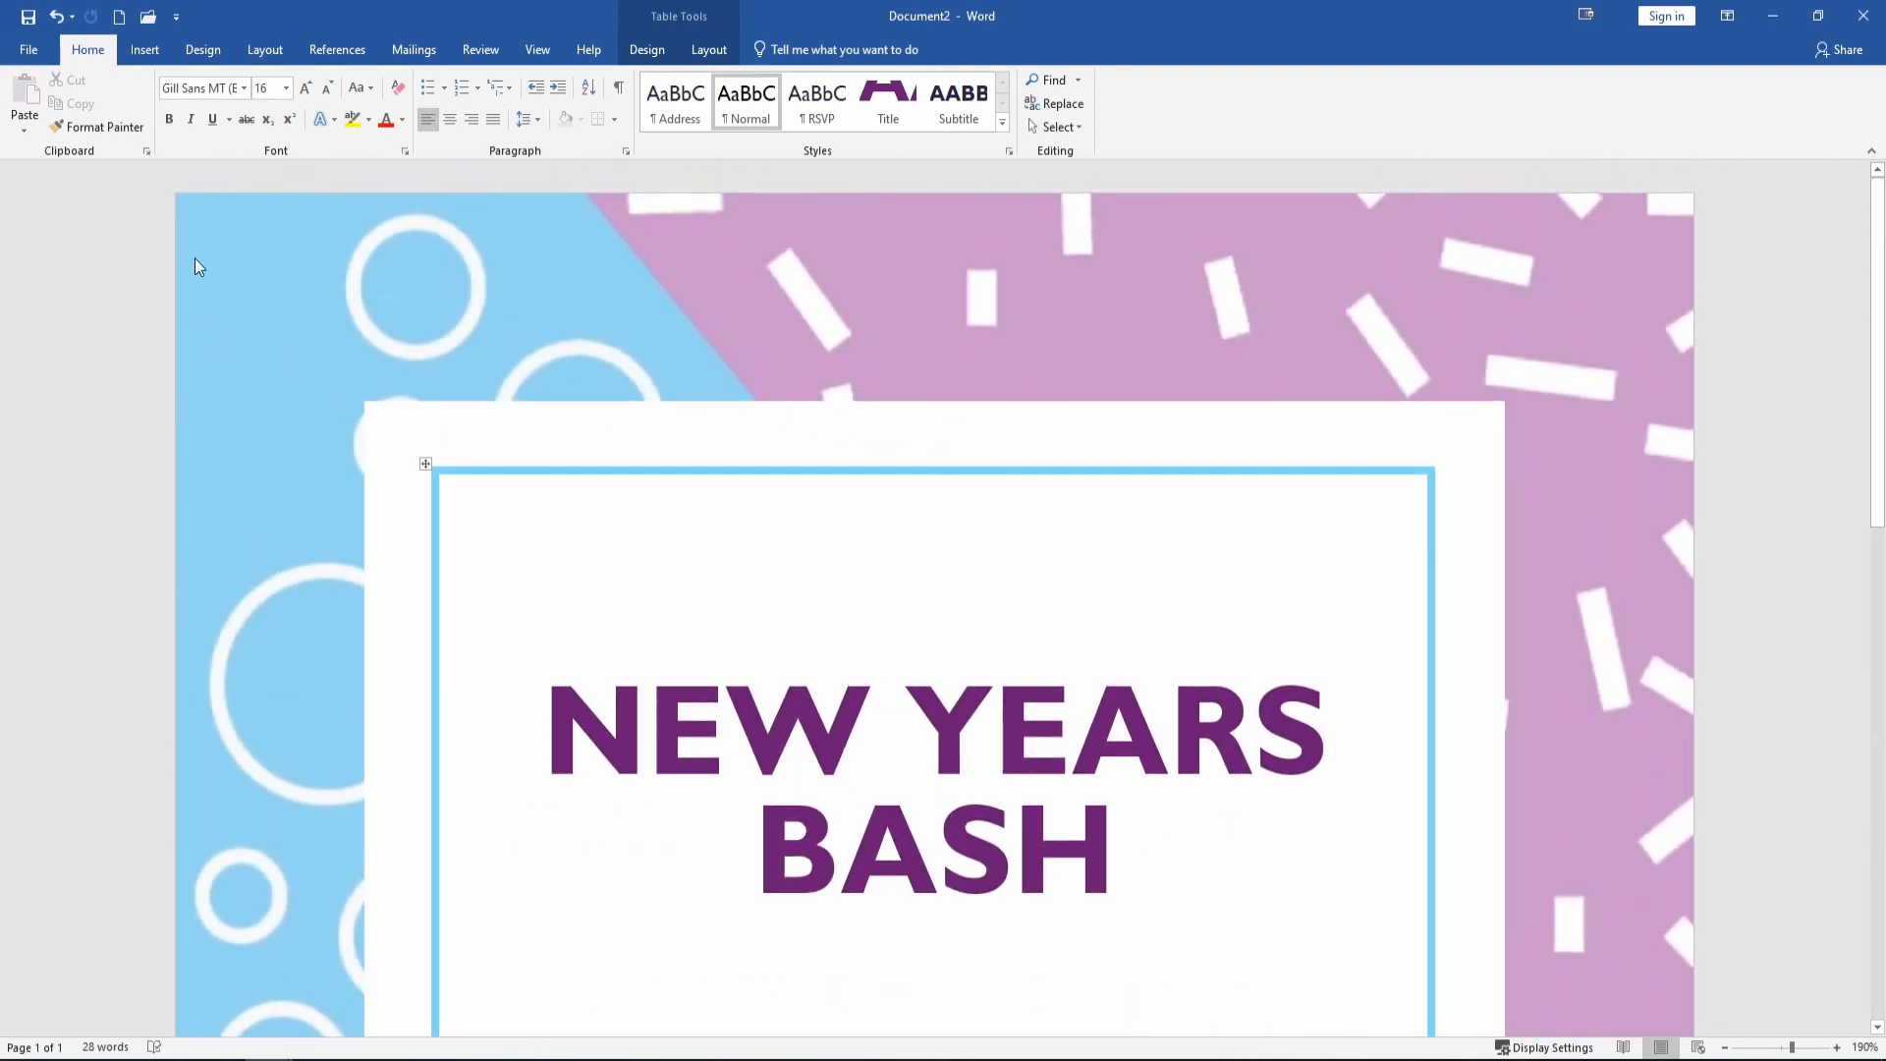
# Save the flyer under the name New Years Bash into C:'s Tutorial Tuesday folder.
pyautogui.click(28, 54)
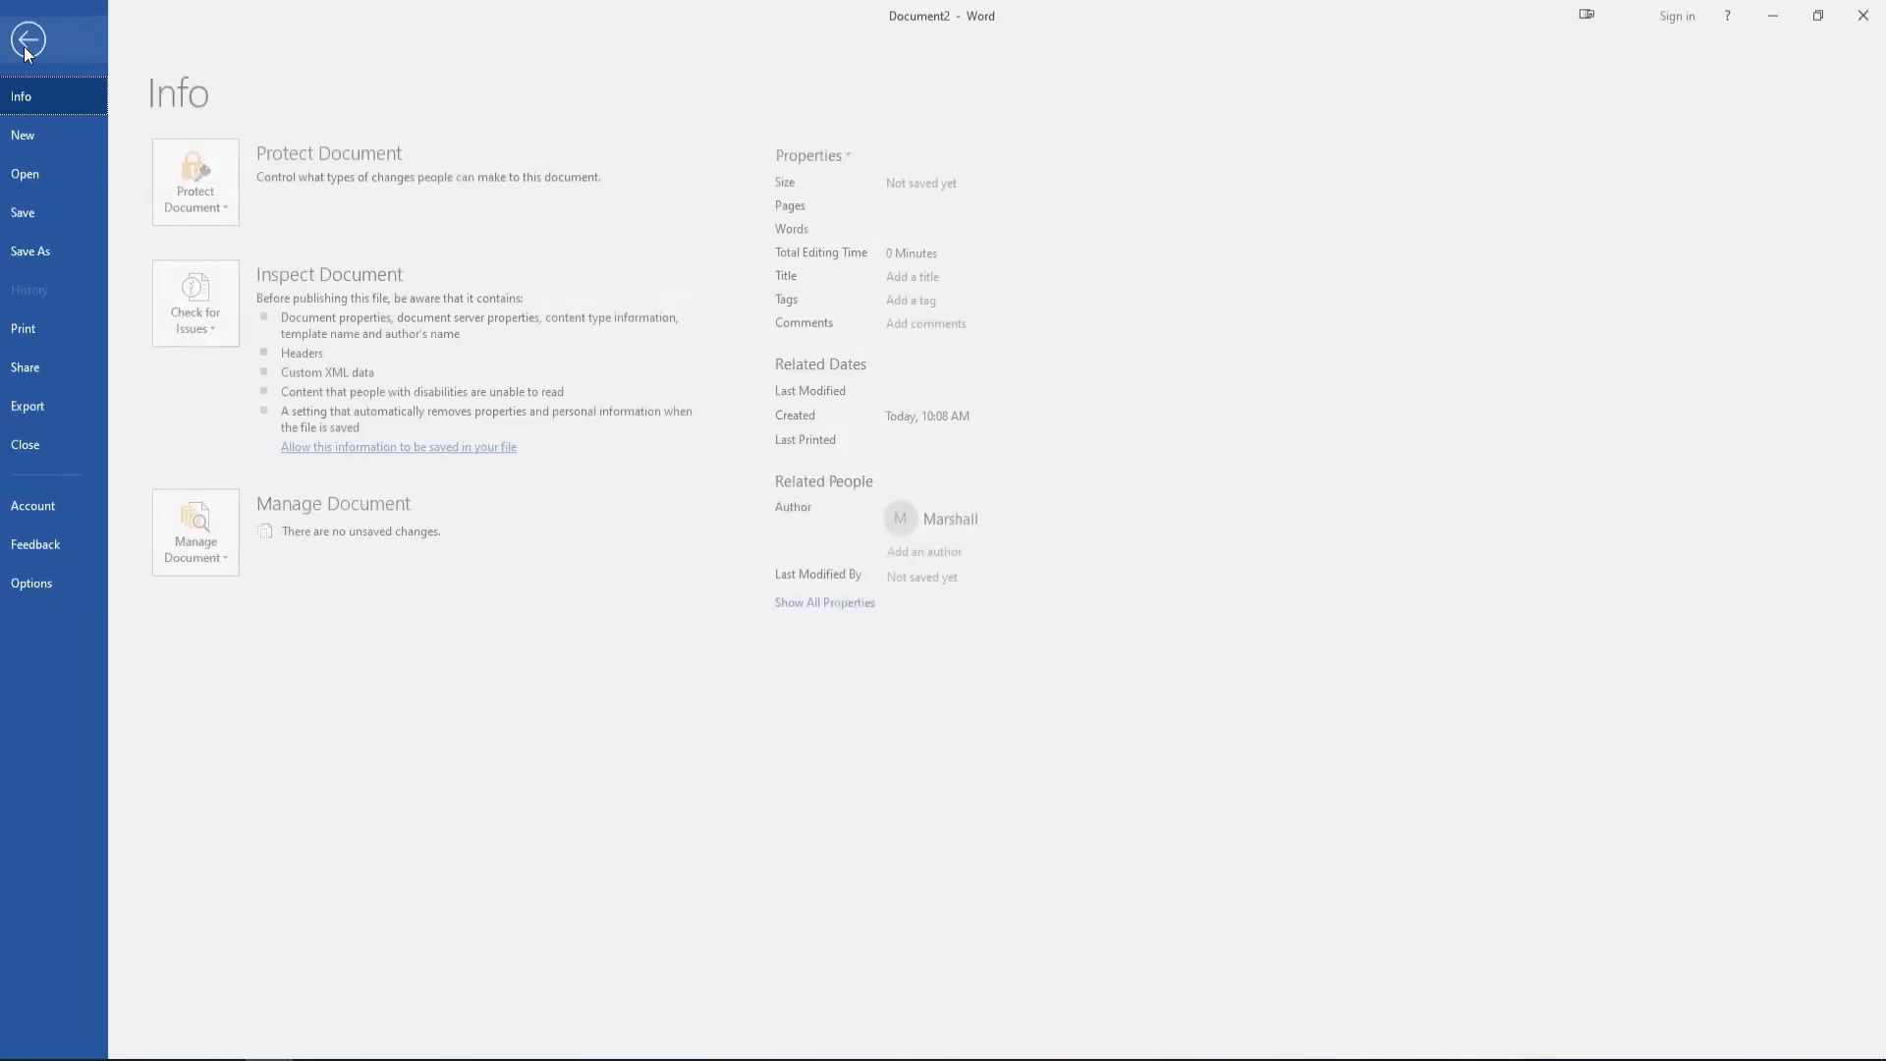
pyautogui.click(56, 214)
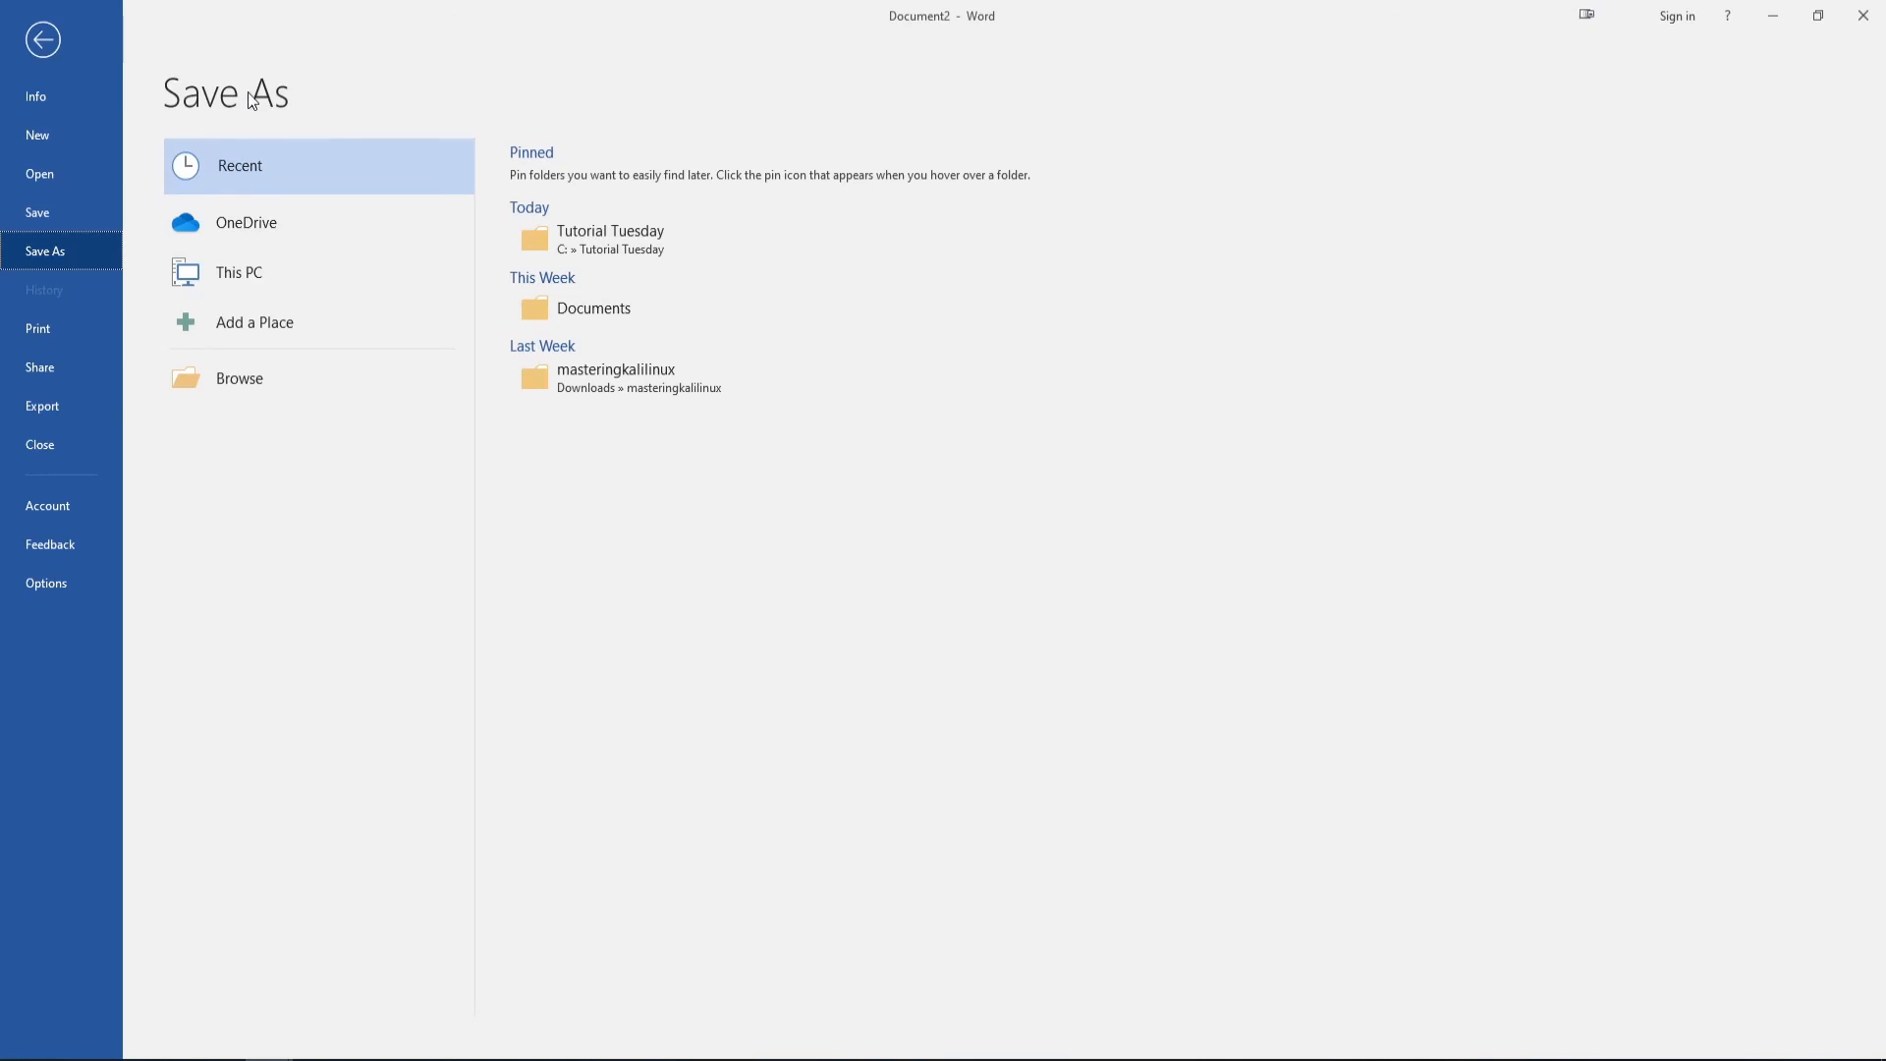
pyautogui.click(255, 387)
pyautogui.click(591, 240)
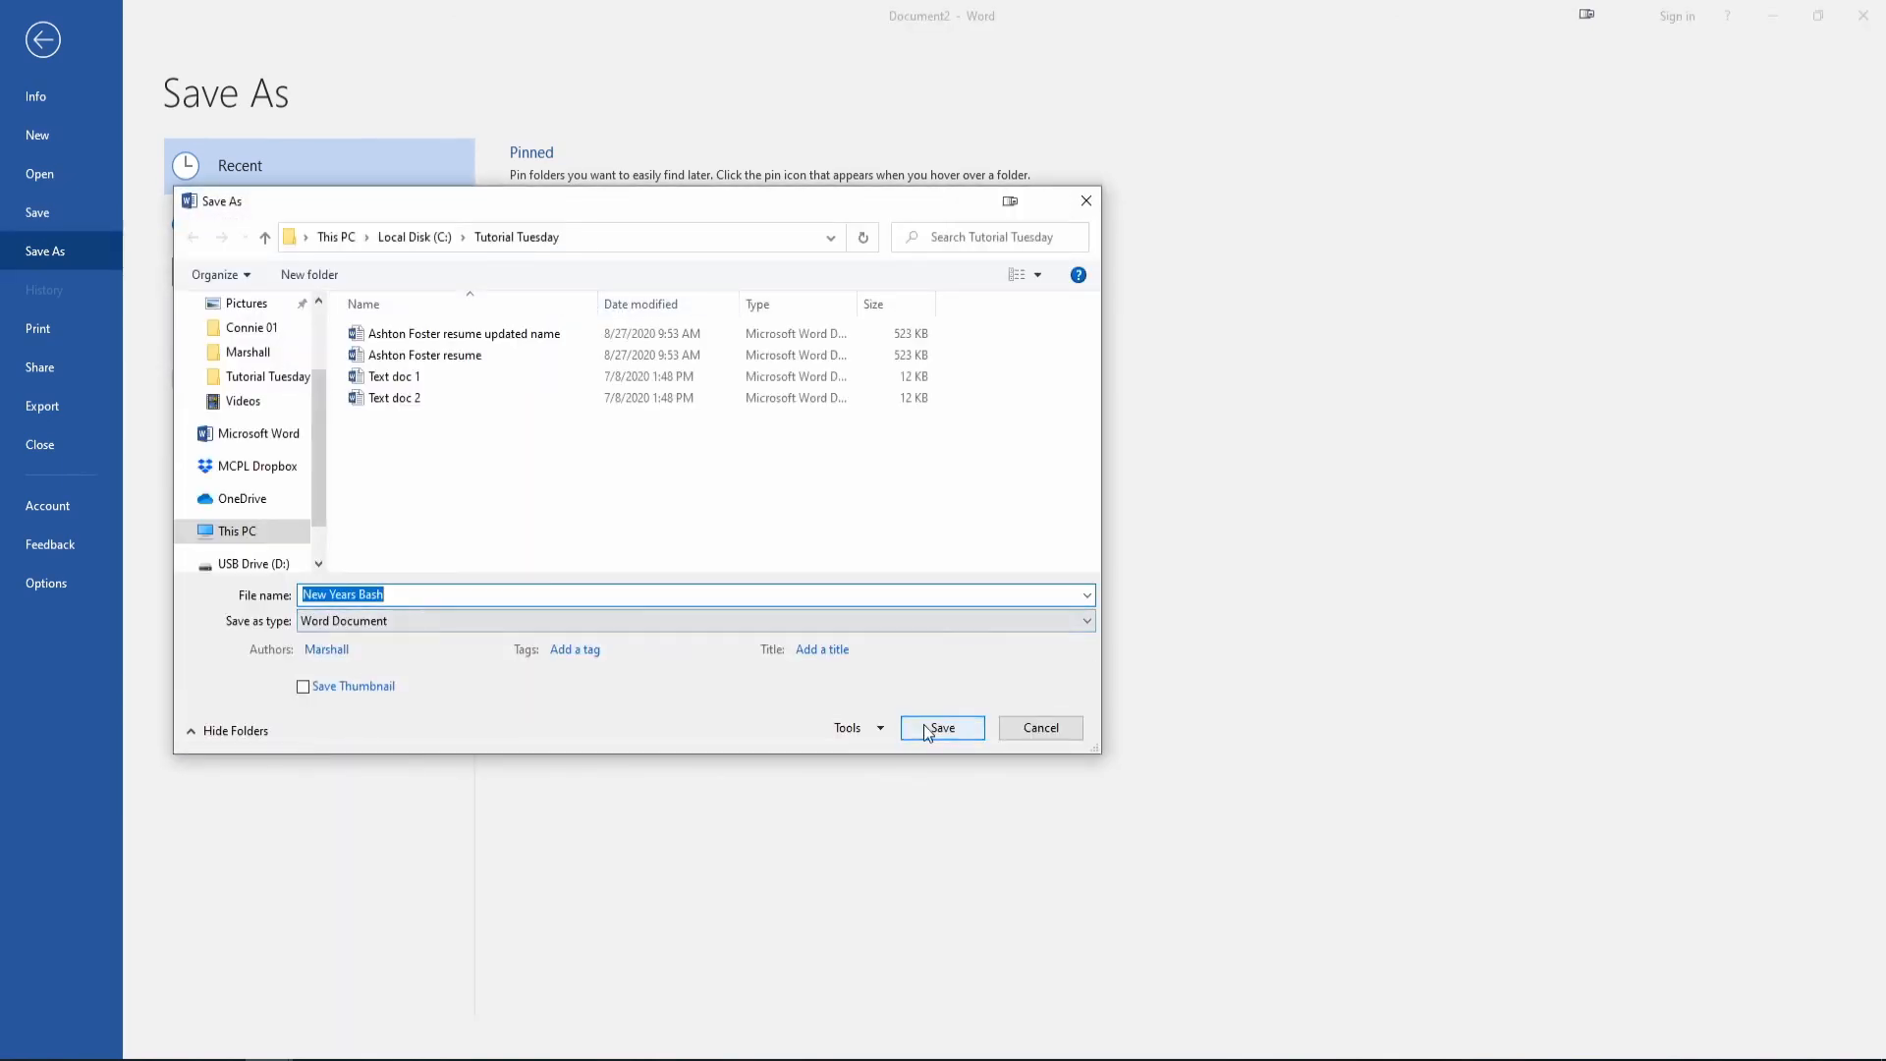
pyautogui.click(939, 732)
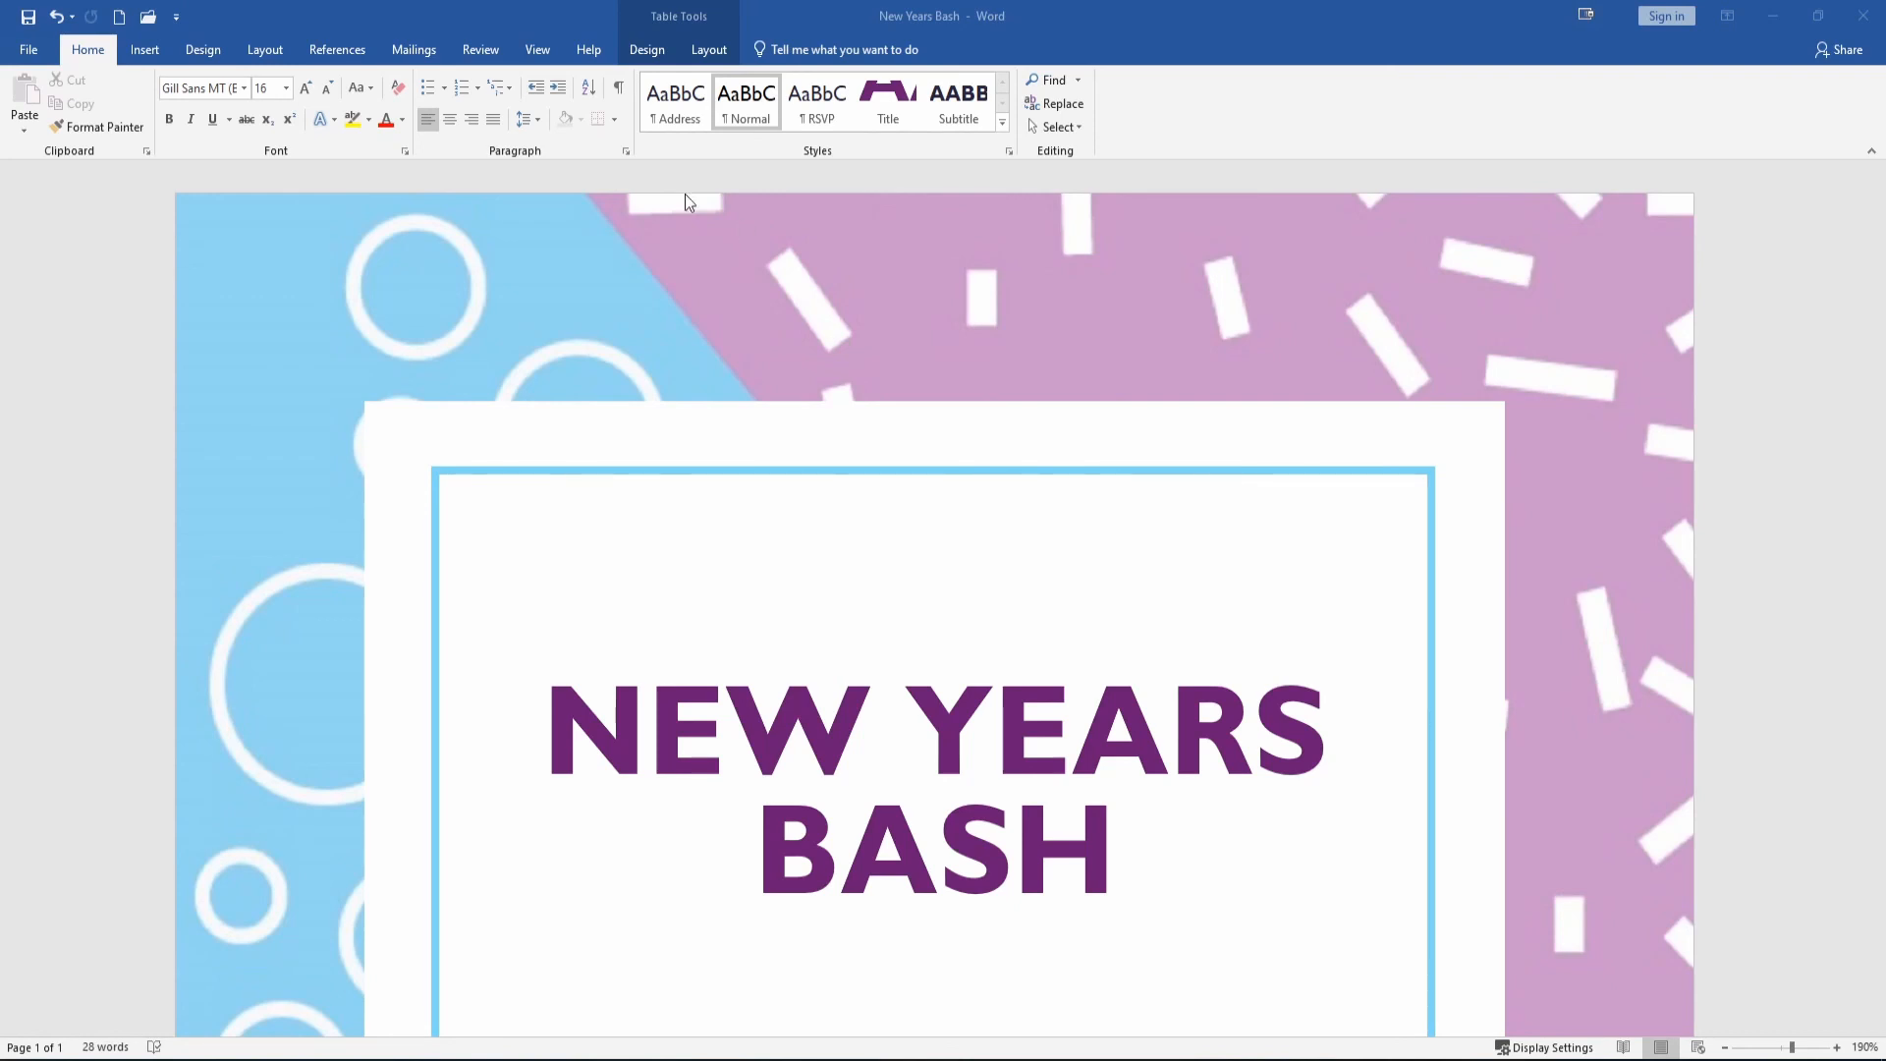
# Start a new blank document, which opens as Document3.
pyautogui.click(24, 50)
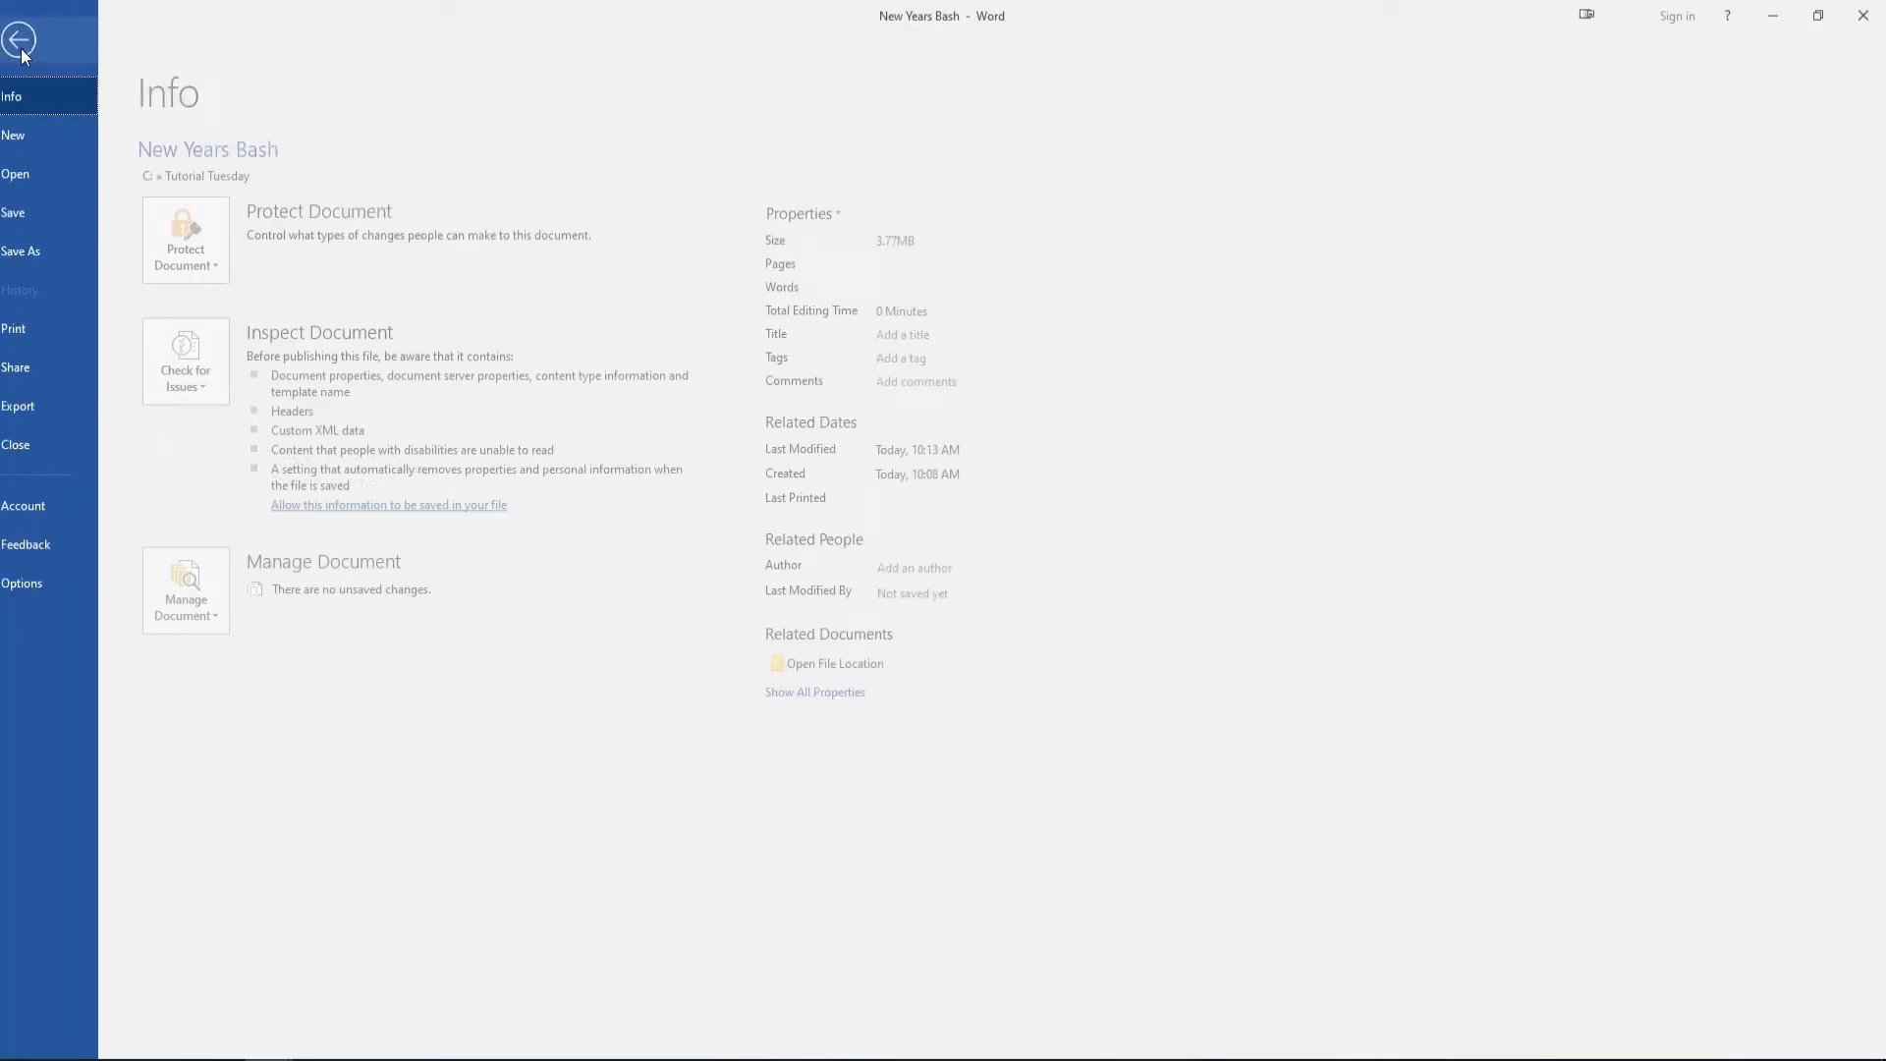
pyautogui.click(45, 133)
pyautogui.click(246, 346)
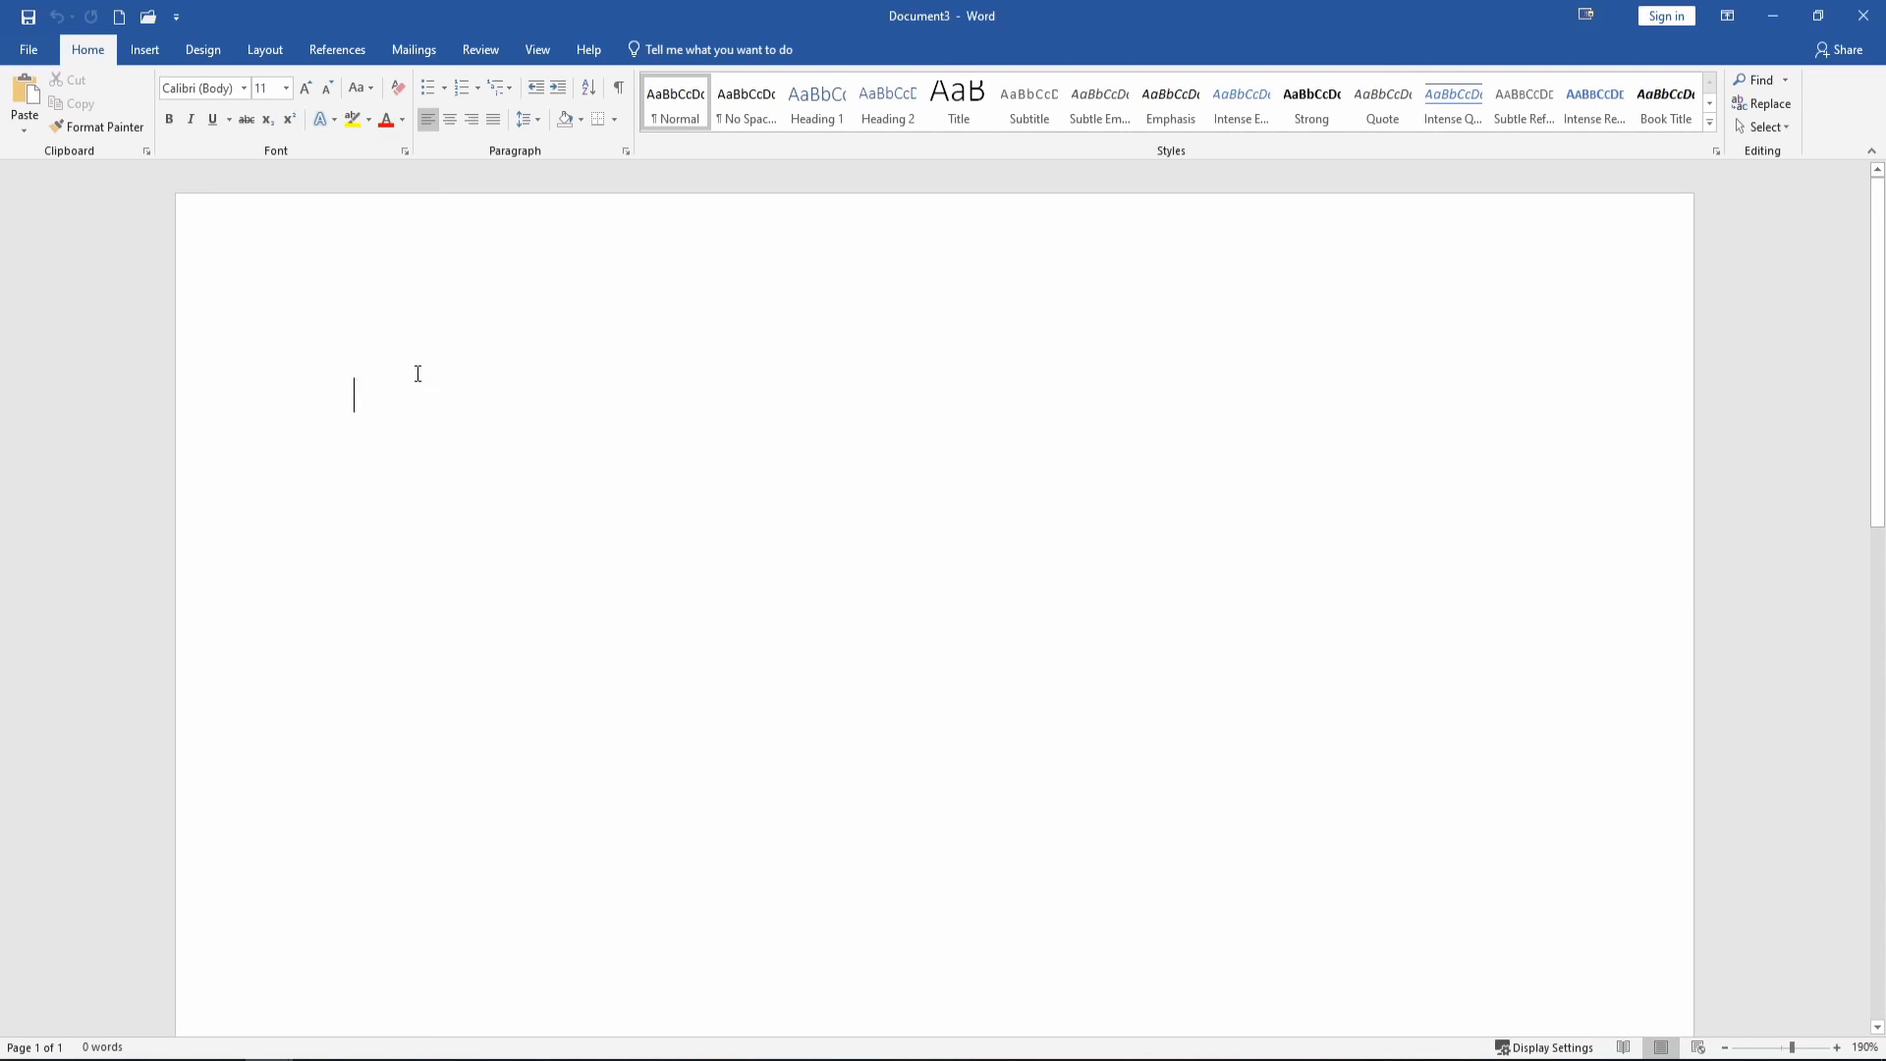
# Paste the Lorem ipsum paragraph into the blank document, keeping its source Arial formatting.
pyautogui.rightClick(415, 411)
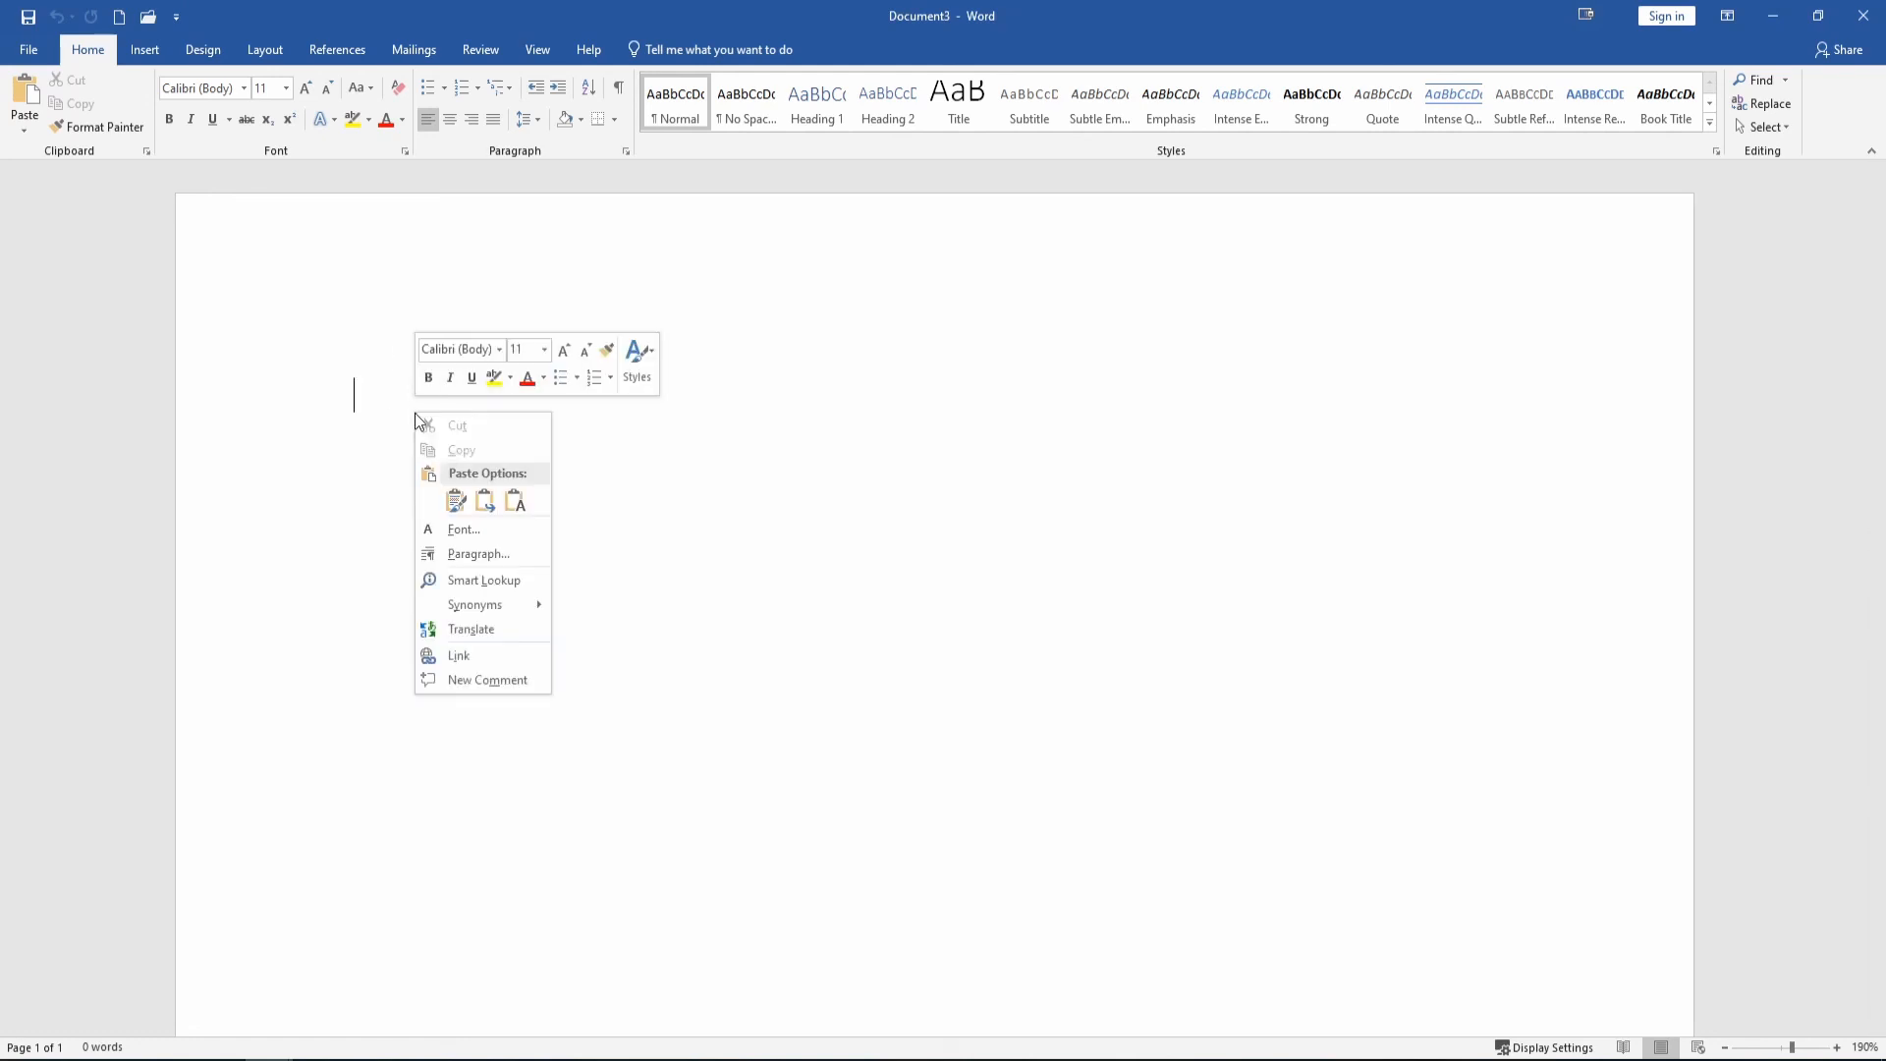
pyautogui.click(470, 488)
pyautogui.click(481, 502)
pyautogui.click(457, 504)
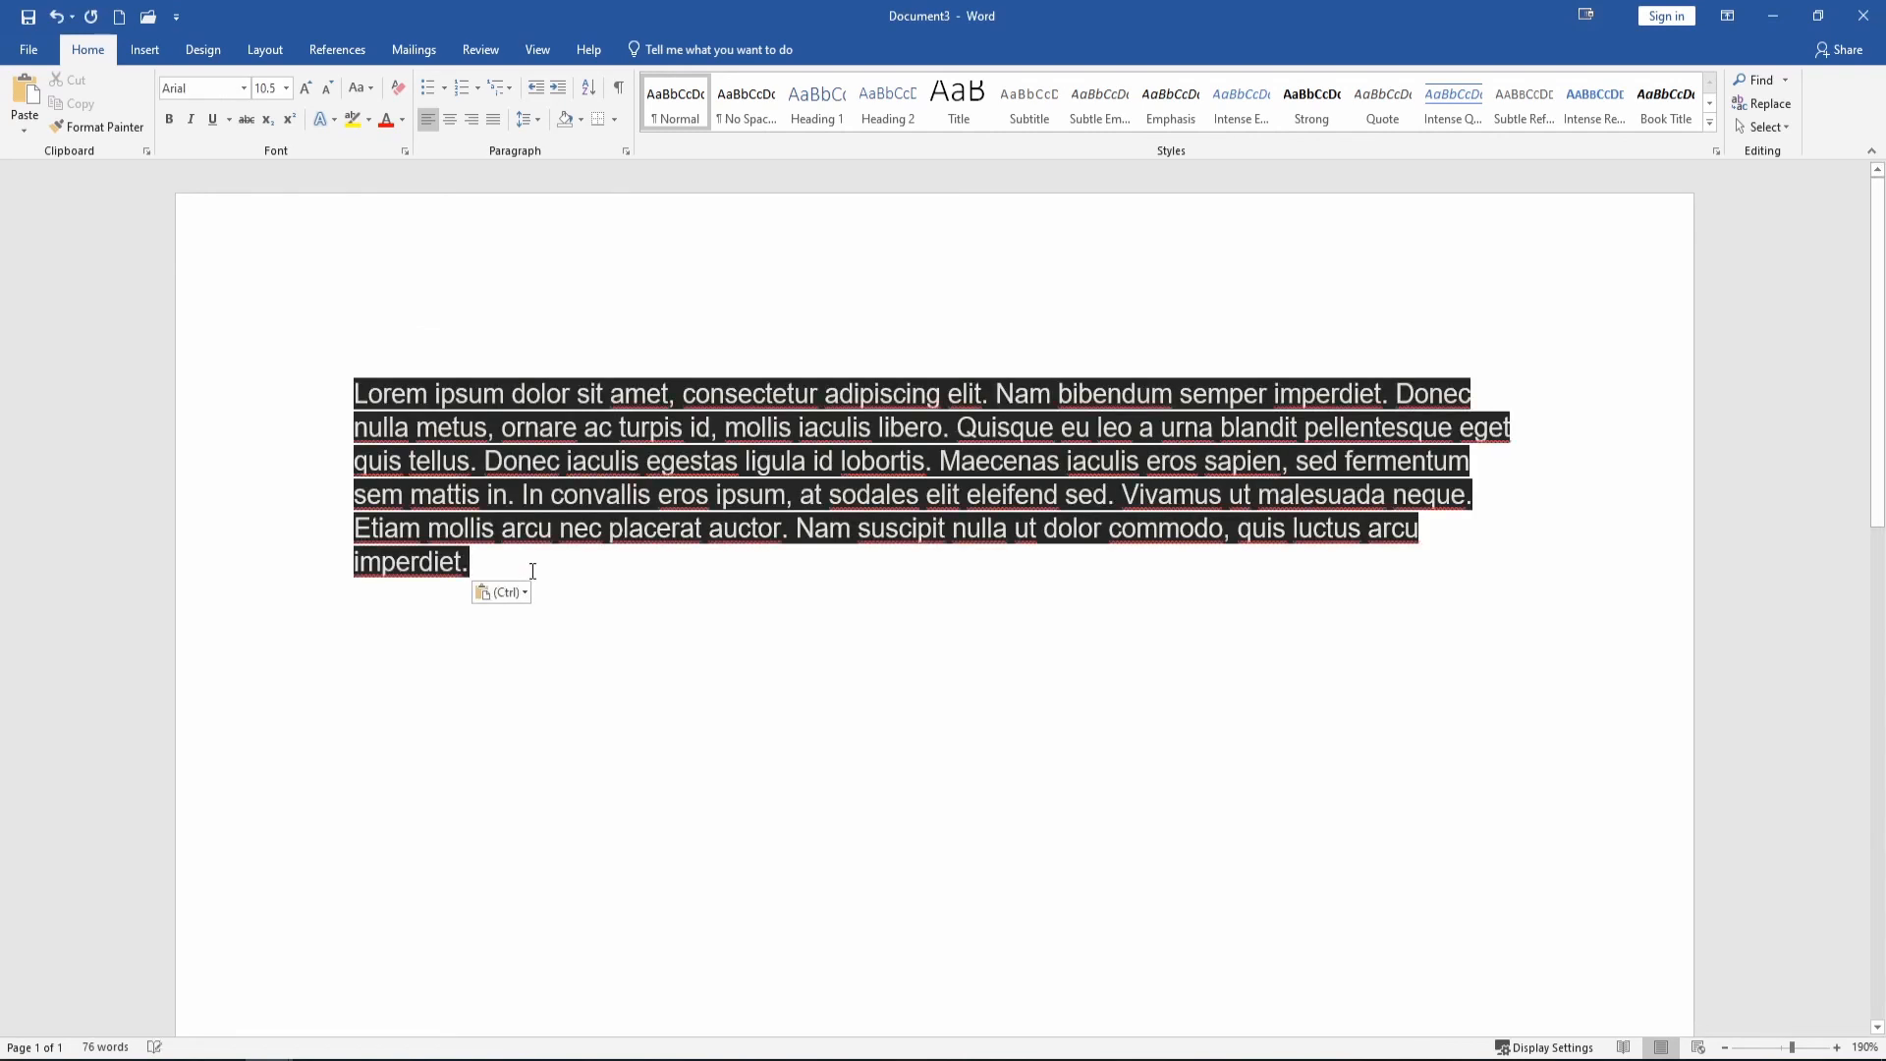
# Paste a second copy of the paragraph below the first as plain Calibri text.
pyautogui.press('Return')
pyautogui.press('Return')
pyautogui.rightClick(409, 685)
pyautogui.click(515, 776)
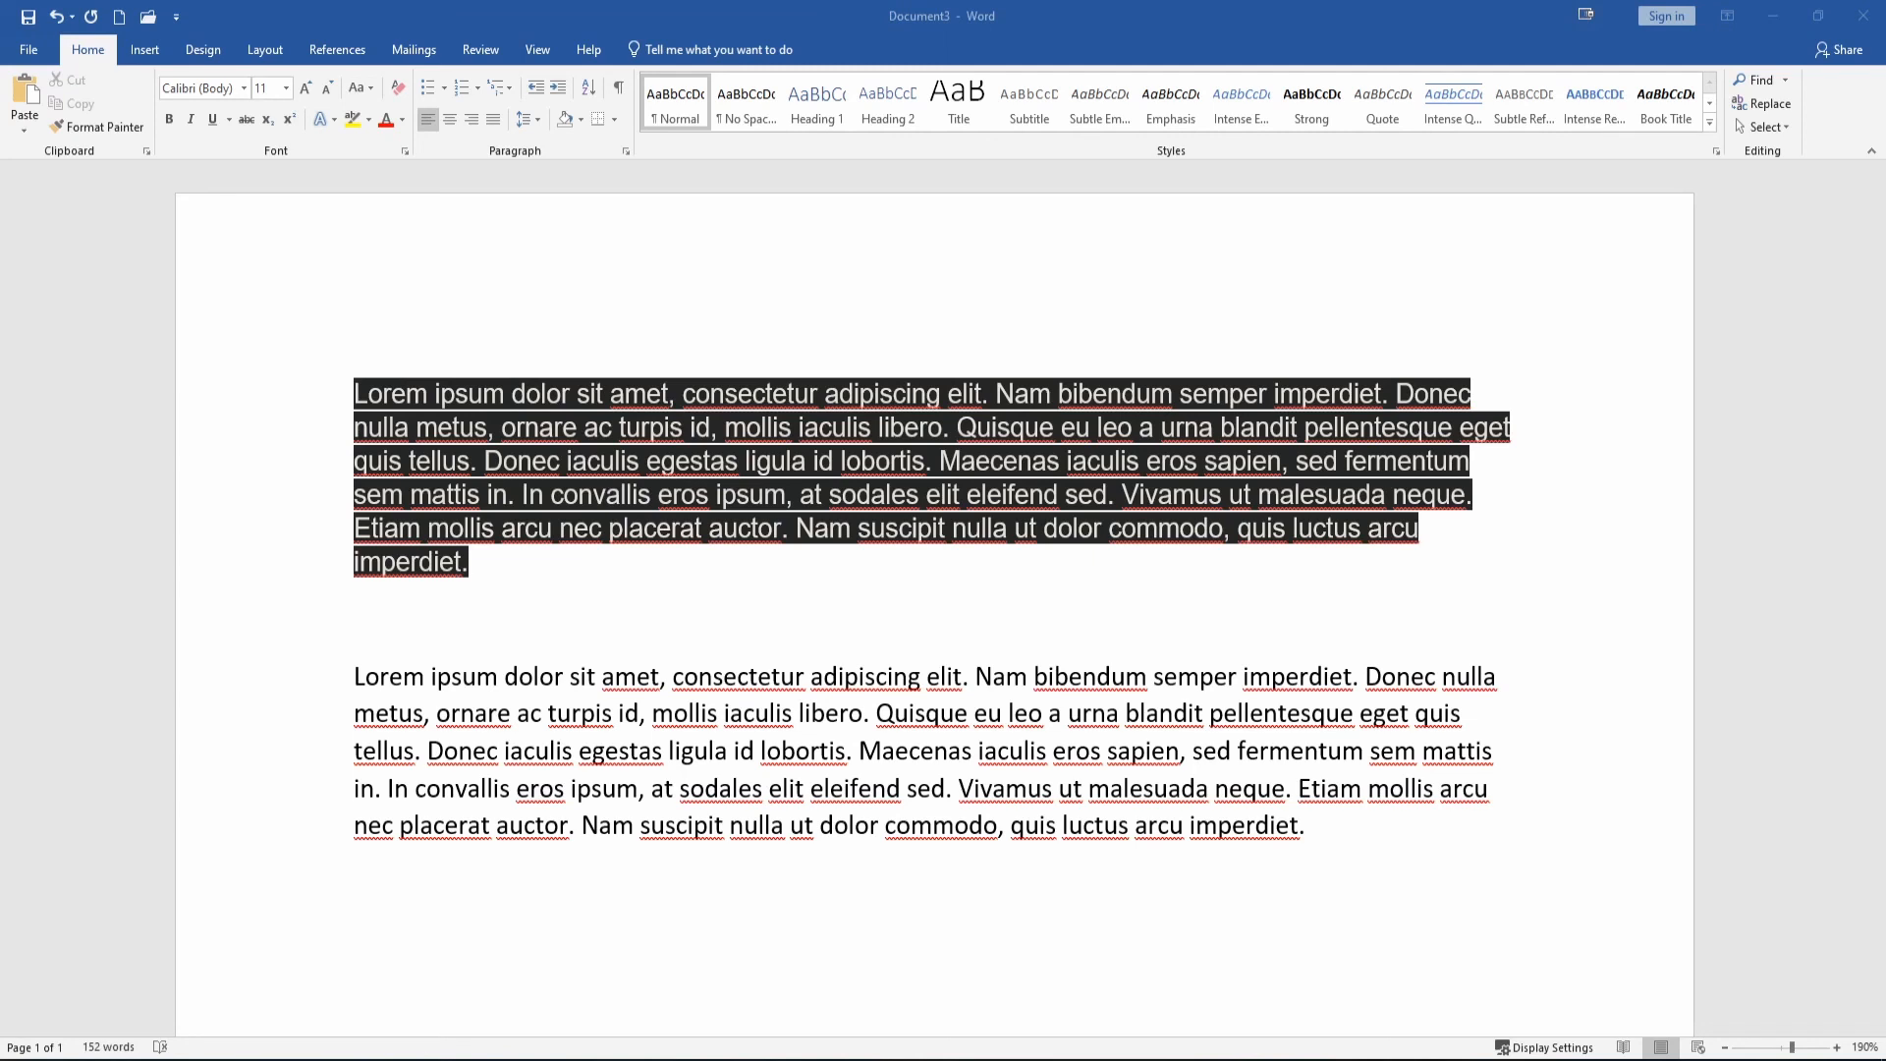
pyautogui.click(405, 951)
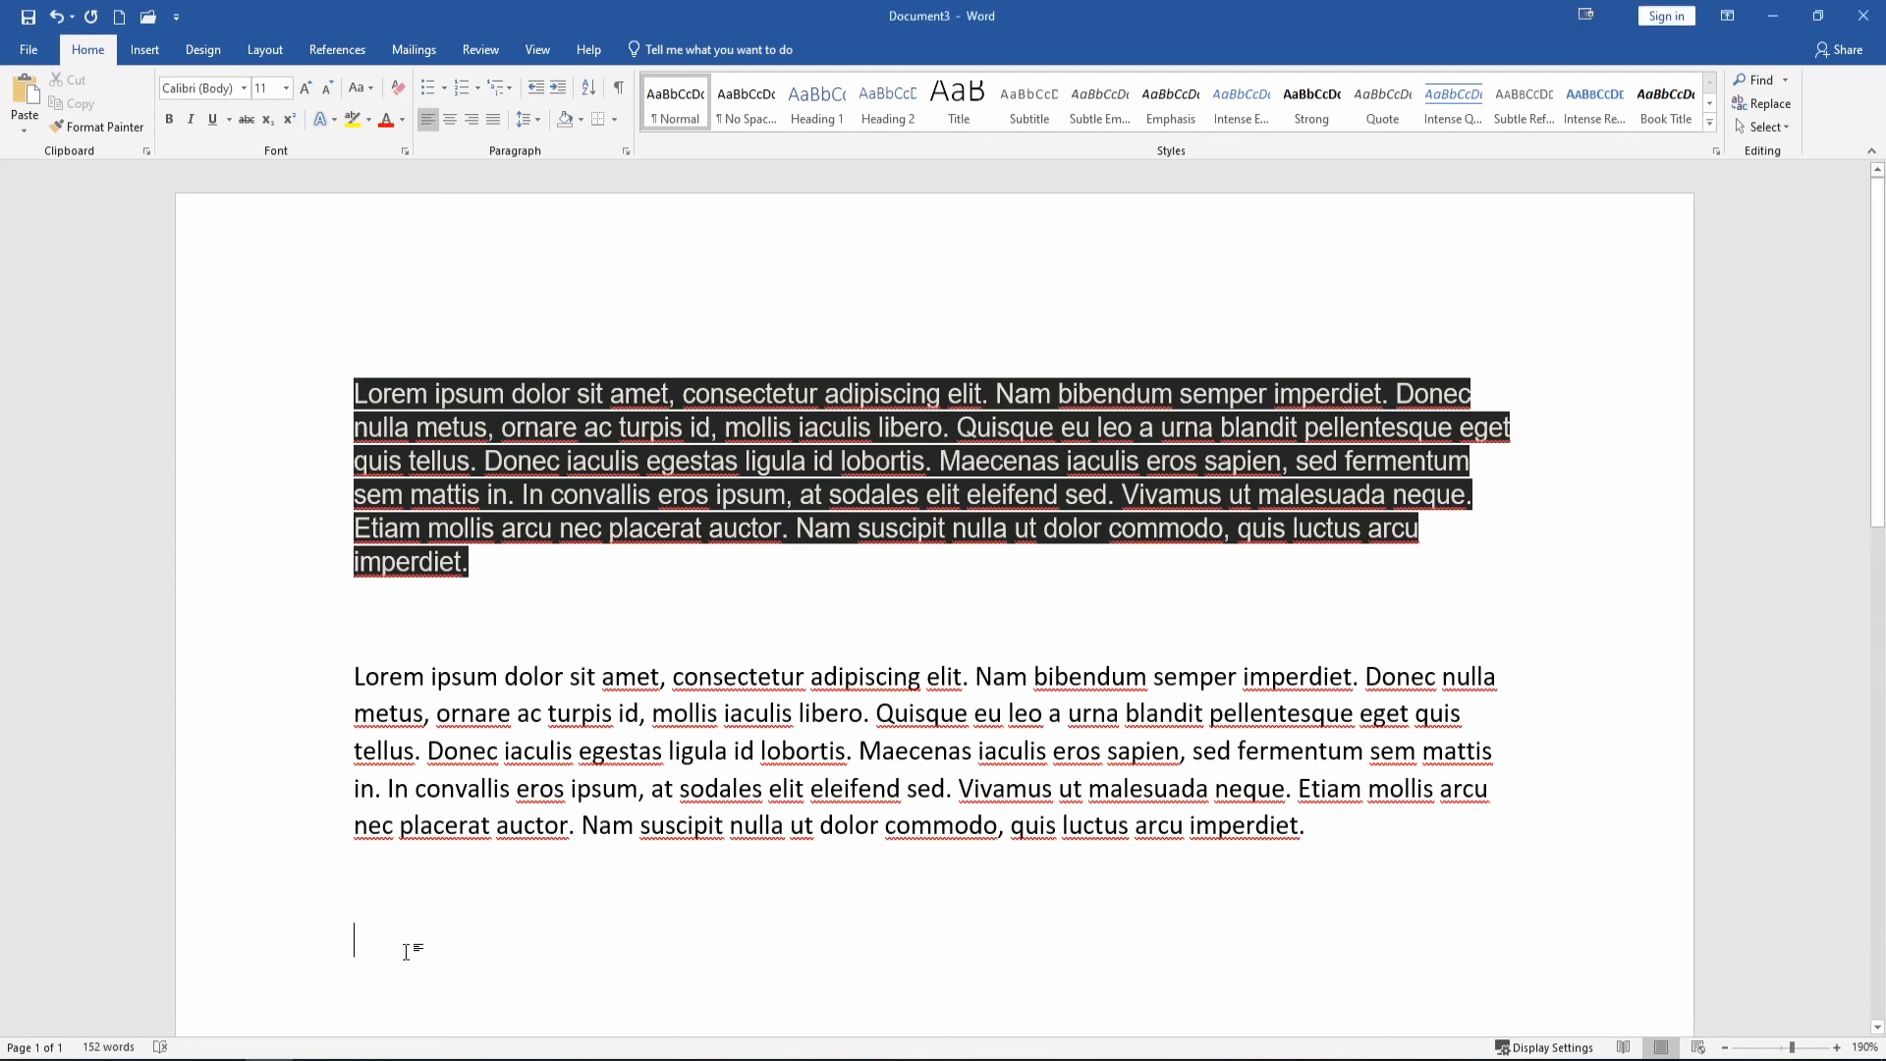
pyautogui.rightClick(405, 951)
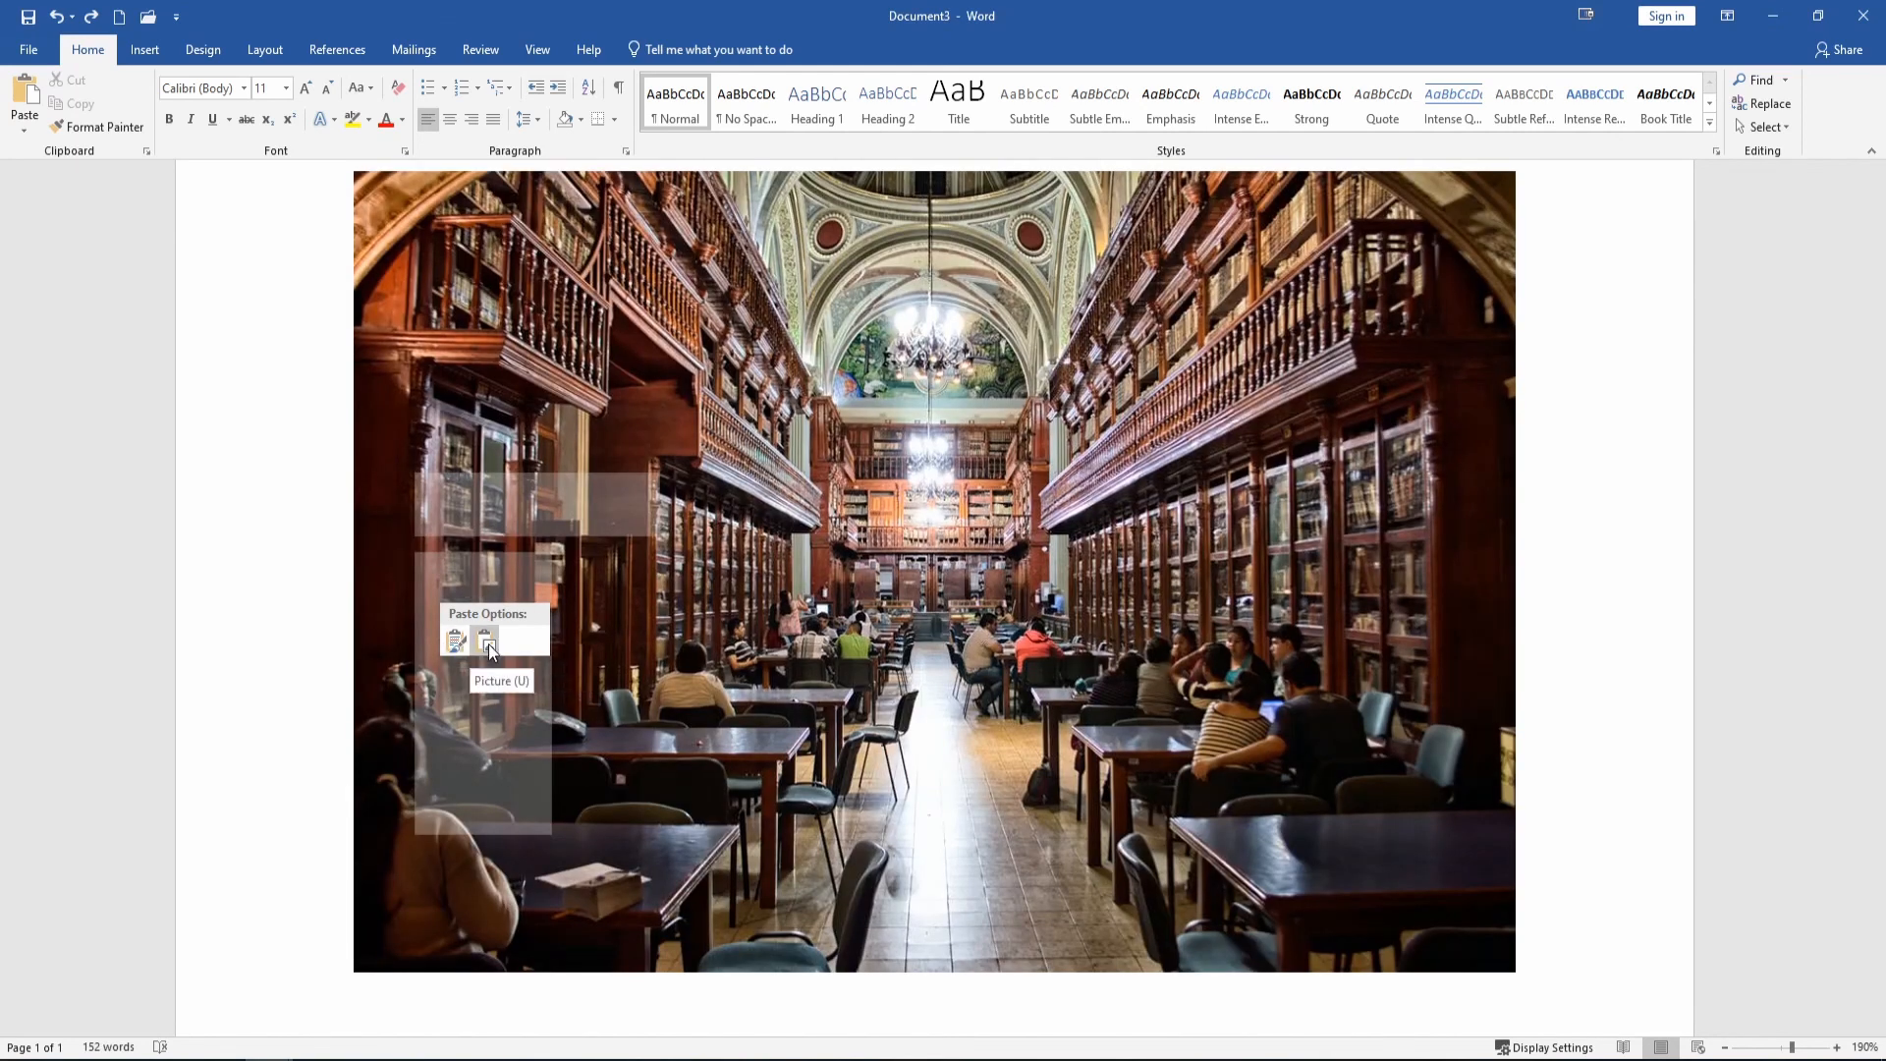
# Paste the library reading-room photo as a picture below the paragraphs and select it.
pyautogui.click(487, 643)
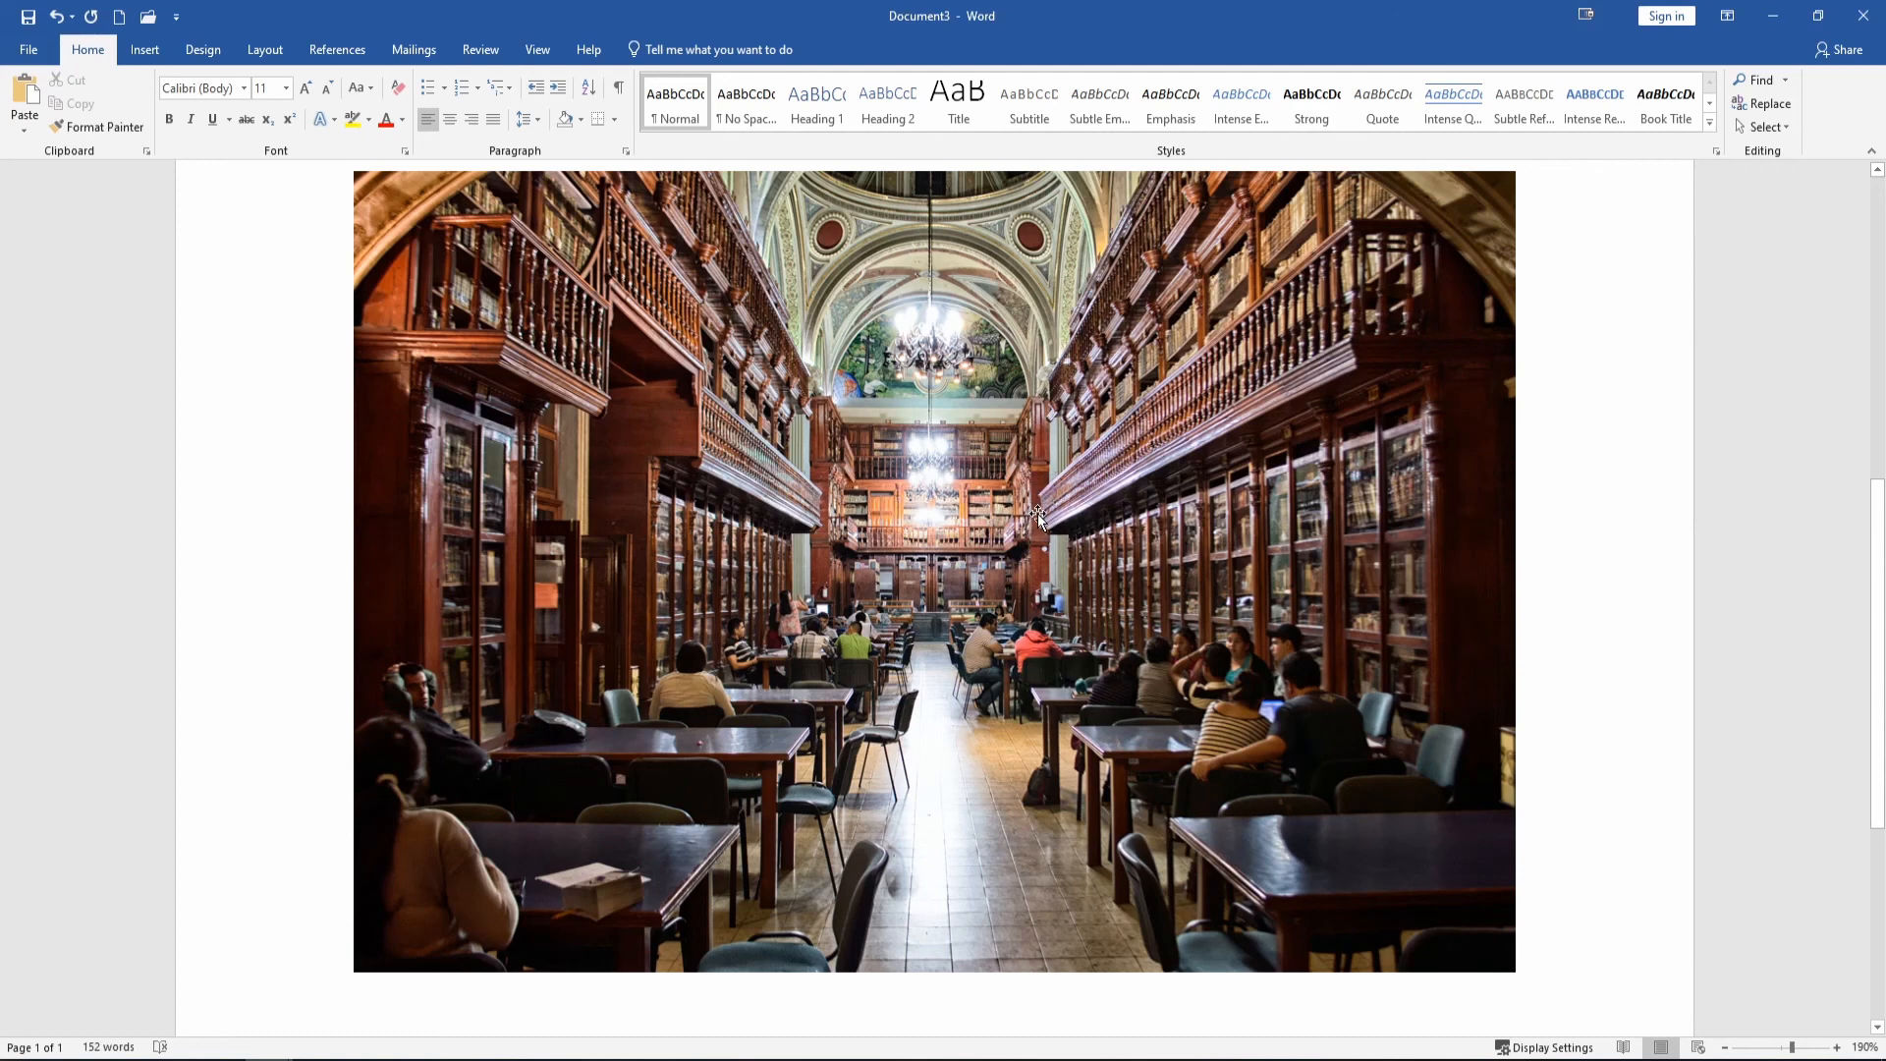
pyautogui.click(1062, 696)
# Shrink the library photo to about half its width and rotate it nearly upside down.
pyautogui.moveTo(1877, 510); pyautogui.dragTo(1877, 702)
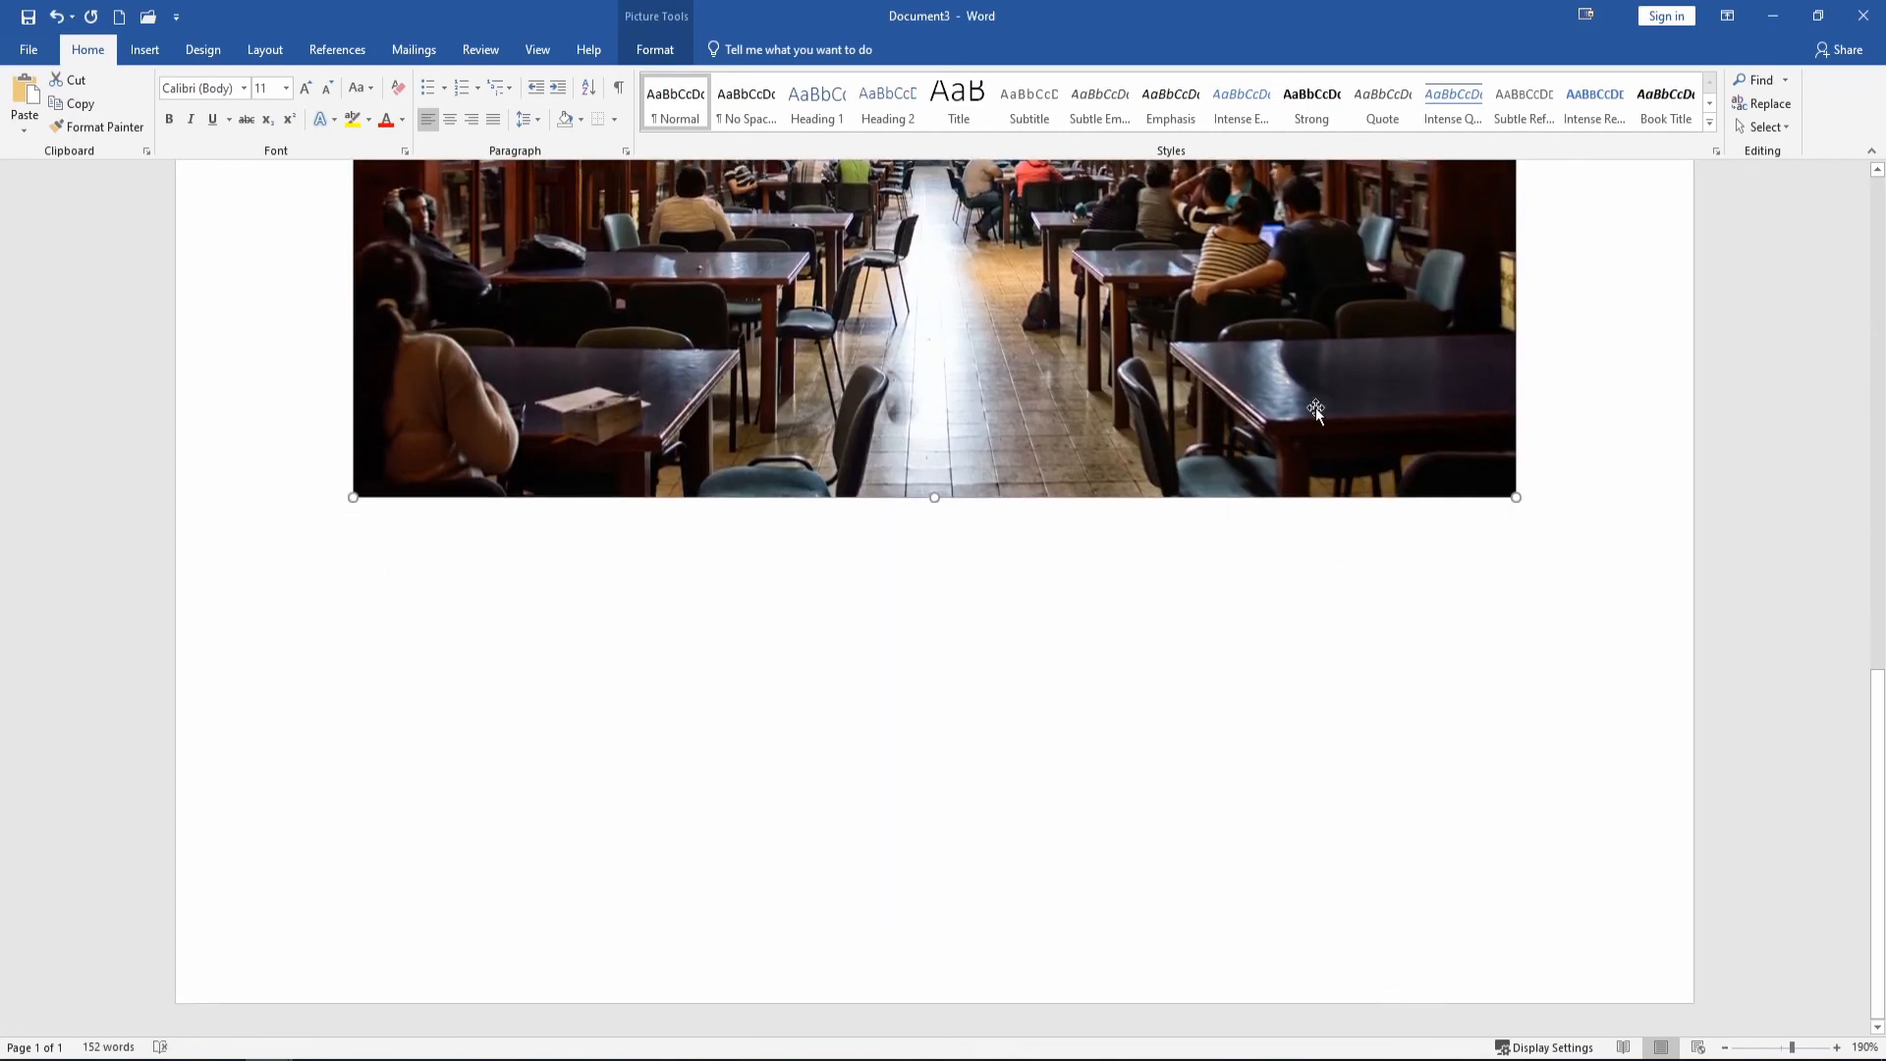
pyautogui.moveTo(1877, 703); pyautogui.dragTo(1877, 501)
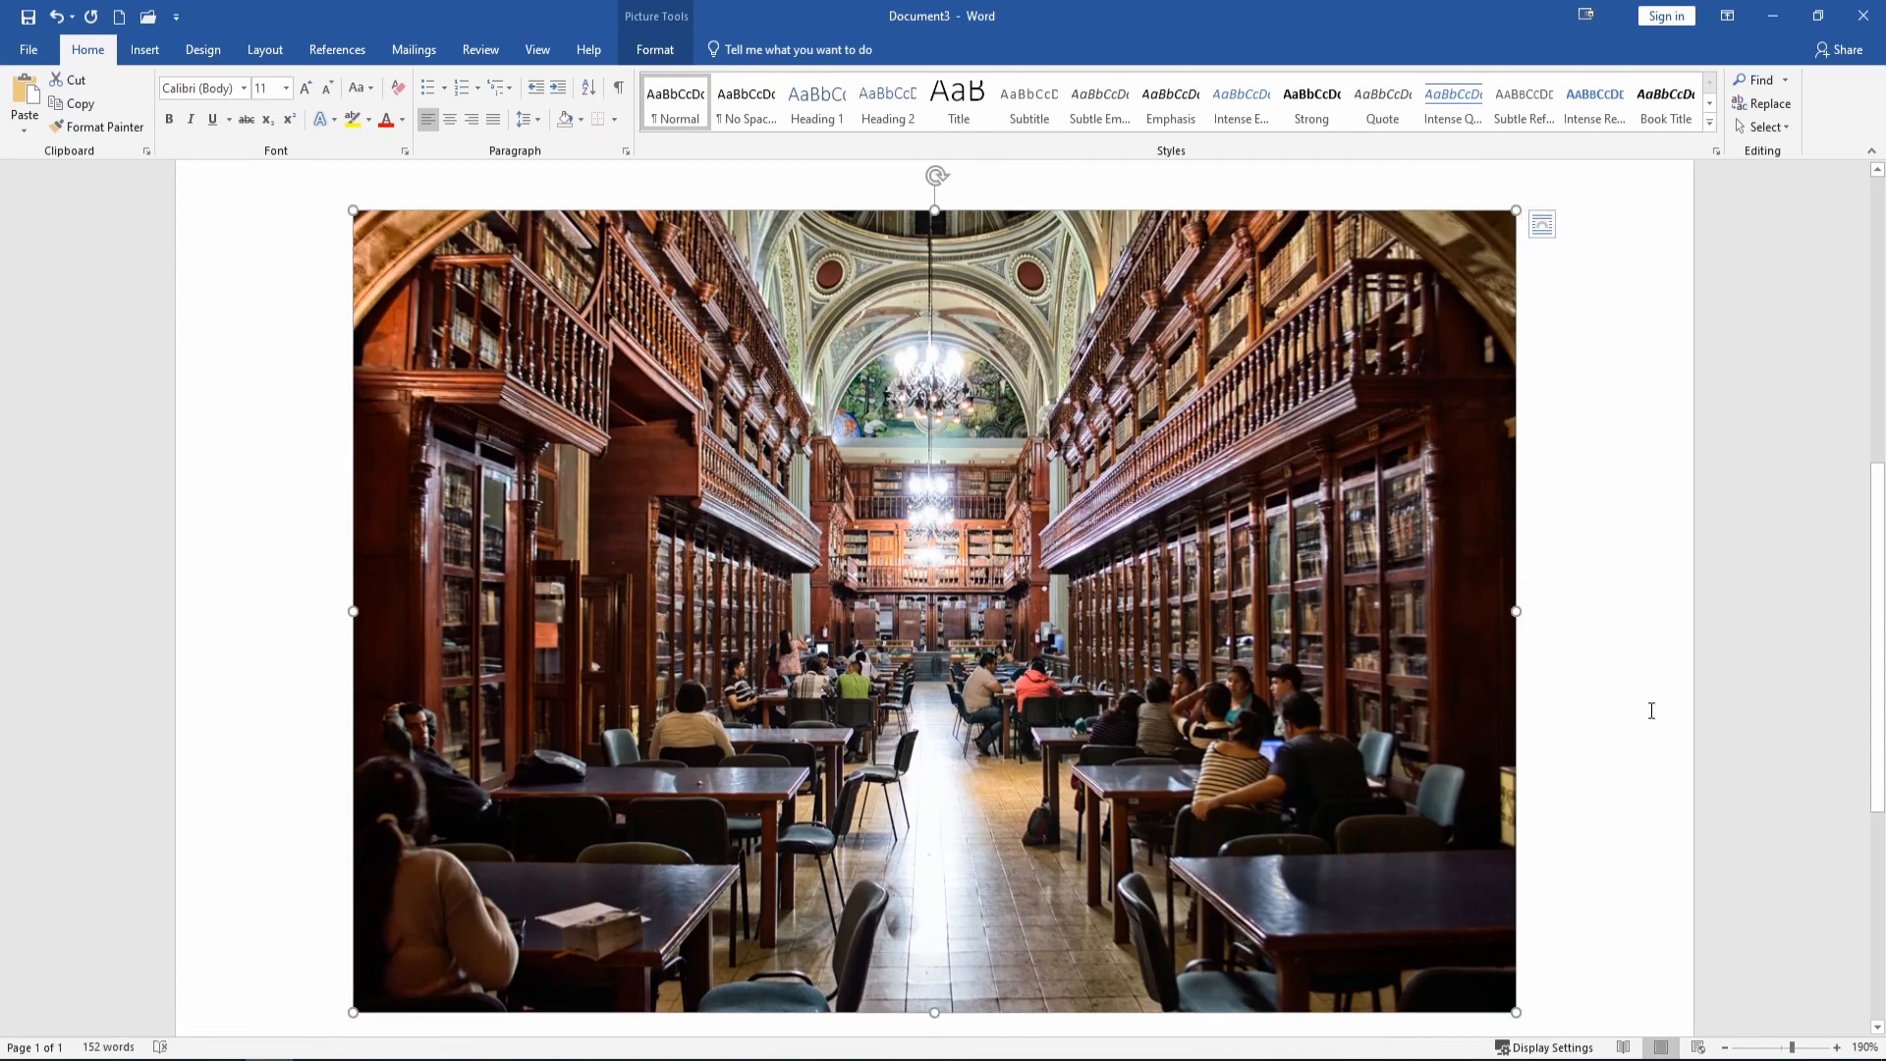
pyautogui.scroll(2, 1873, 645)
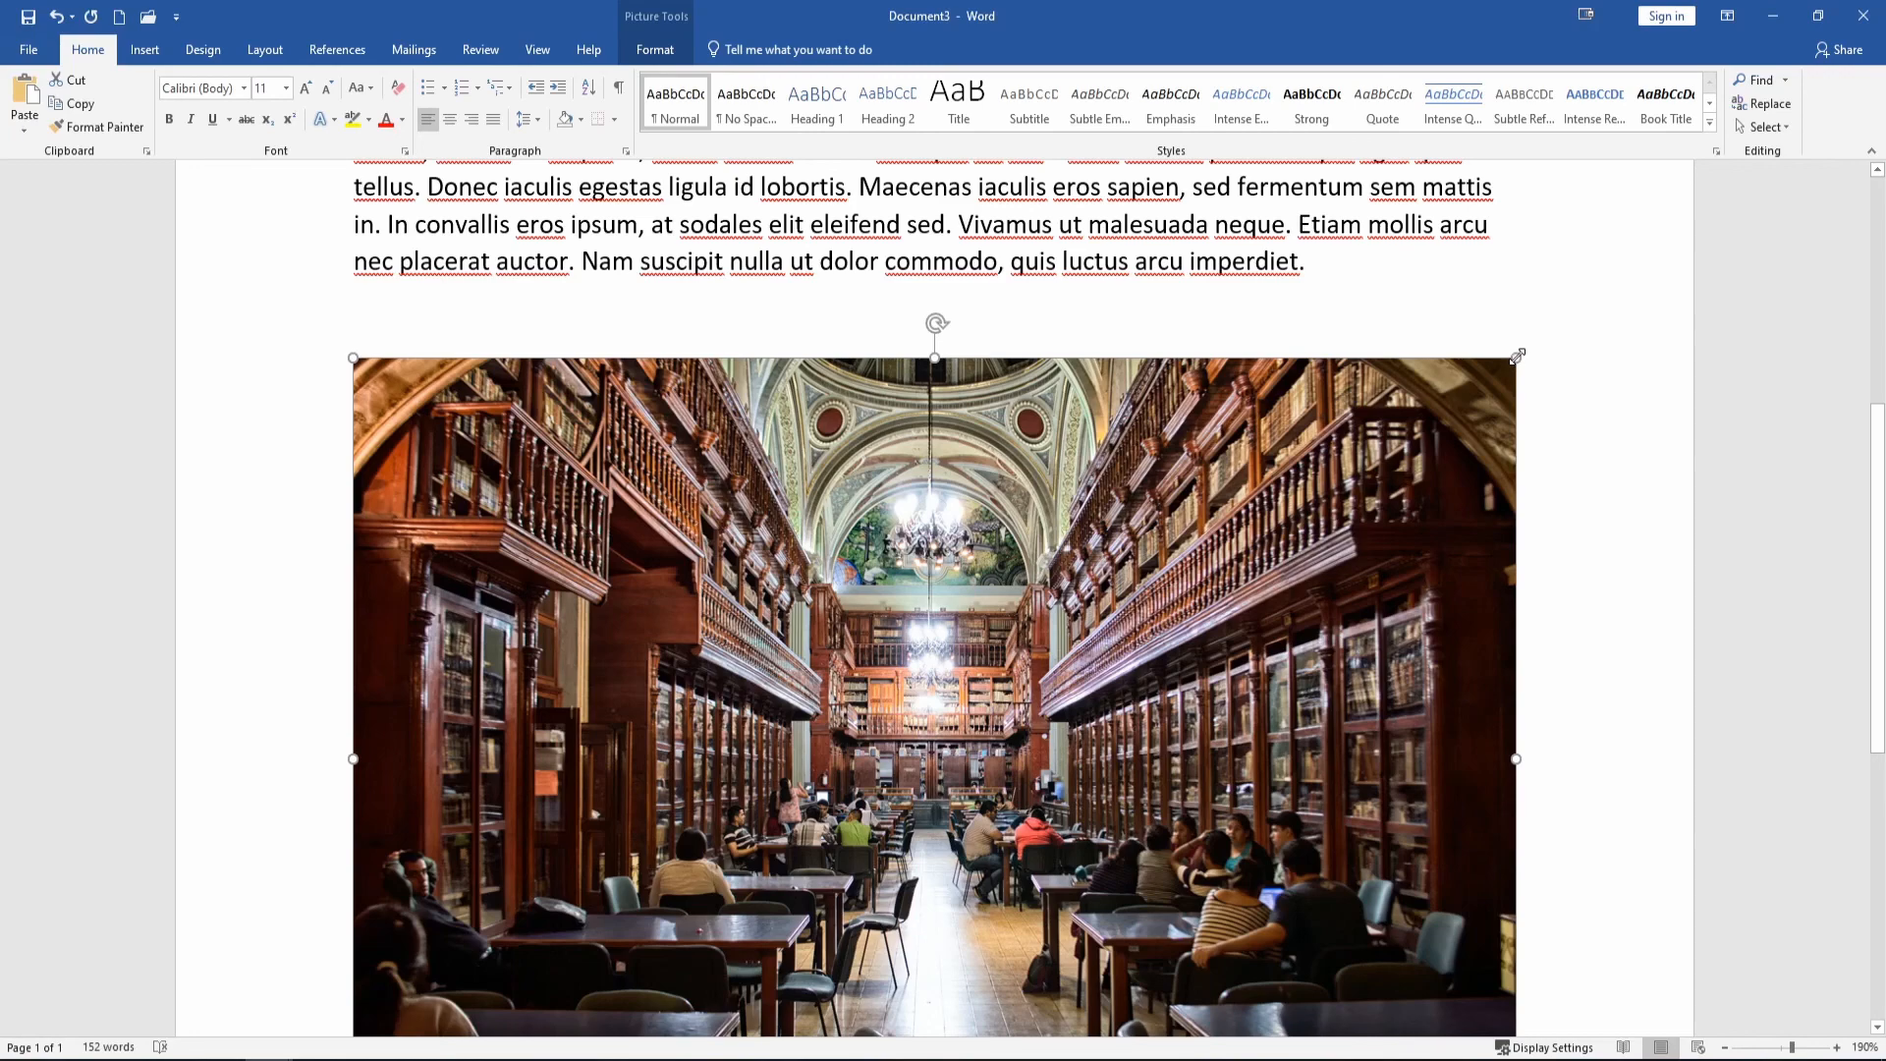
pyautogui.moveTo(1505, 366); pyautogui.dragTo(1283, 517)
pyautogui.moveTo(403, 507); pyautogui.dragTo(699, 813)
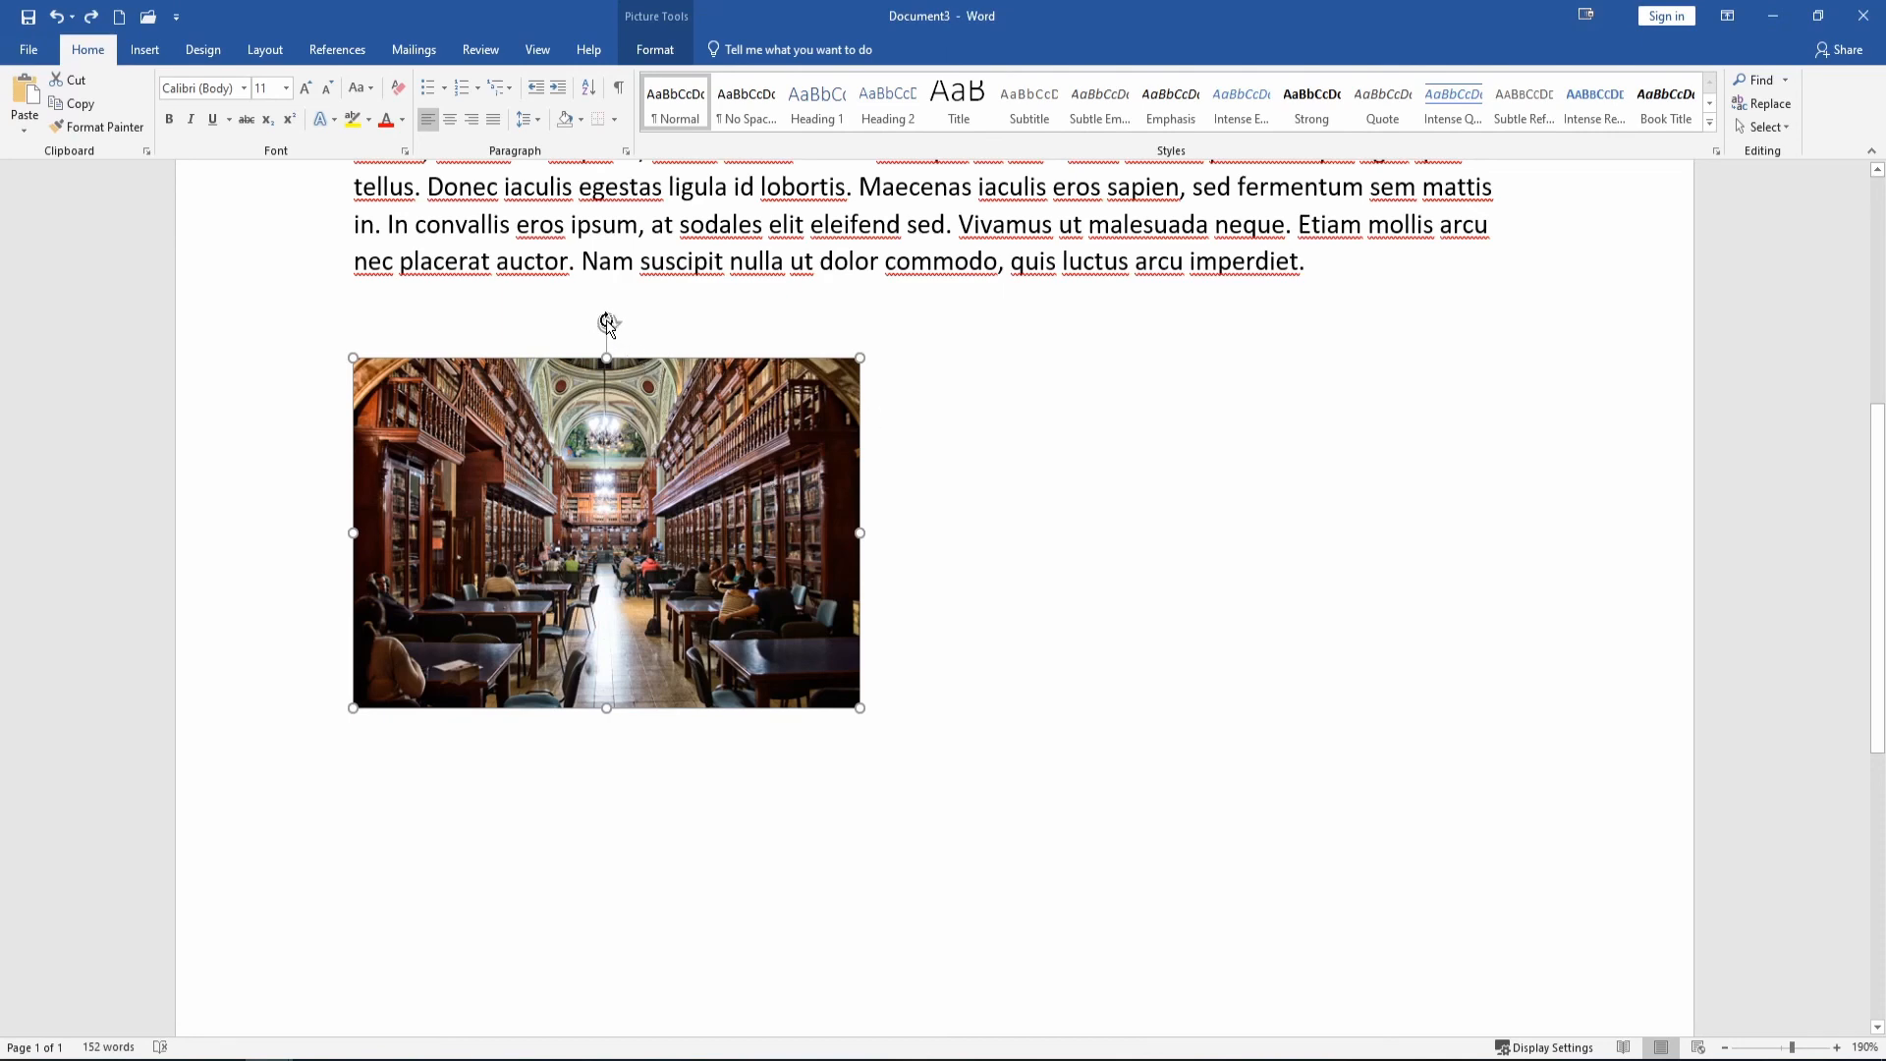
pyautogui.moveTo(607, 324); pyautogui.dragTo(601, 771)
pyautogui.moveTo(599, 598); pyautogui.dragTo(600, 595)
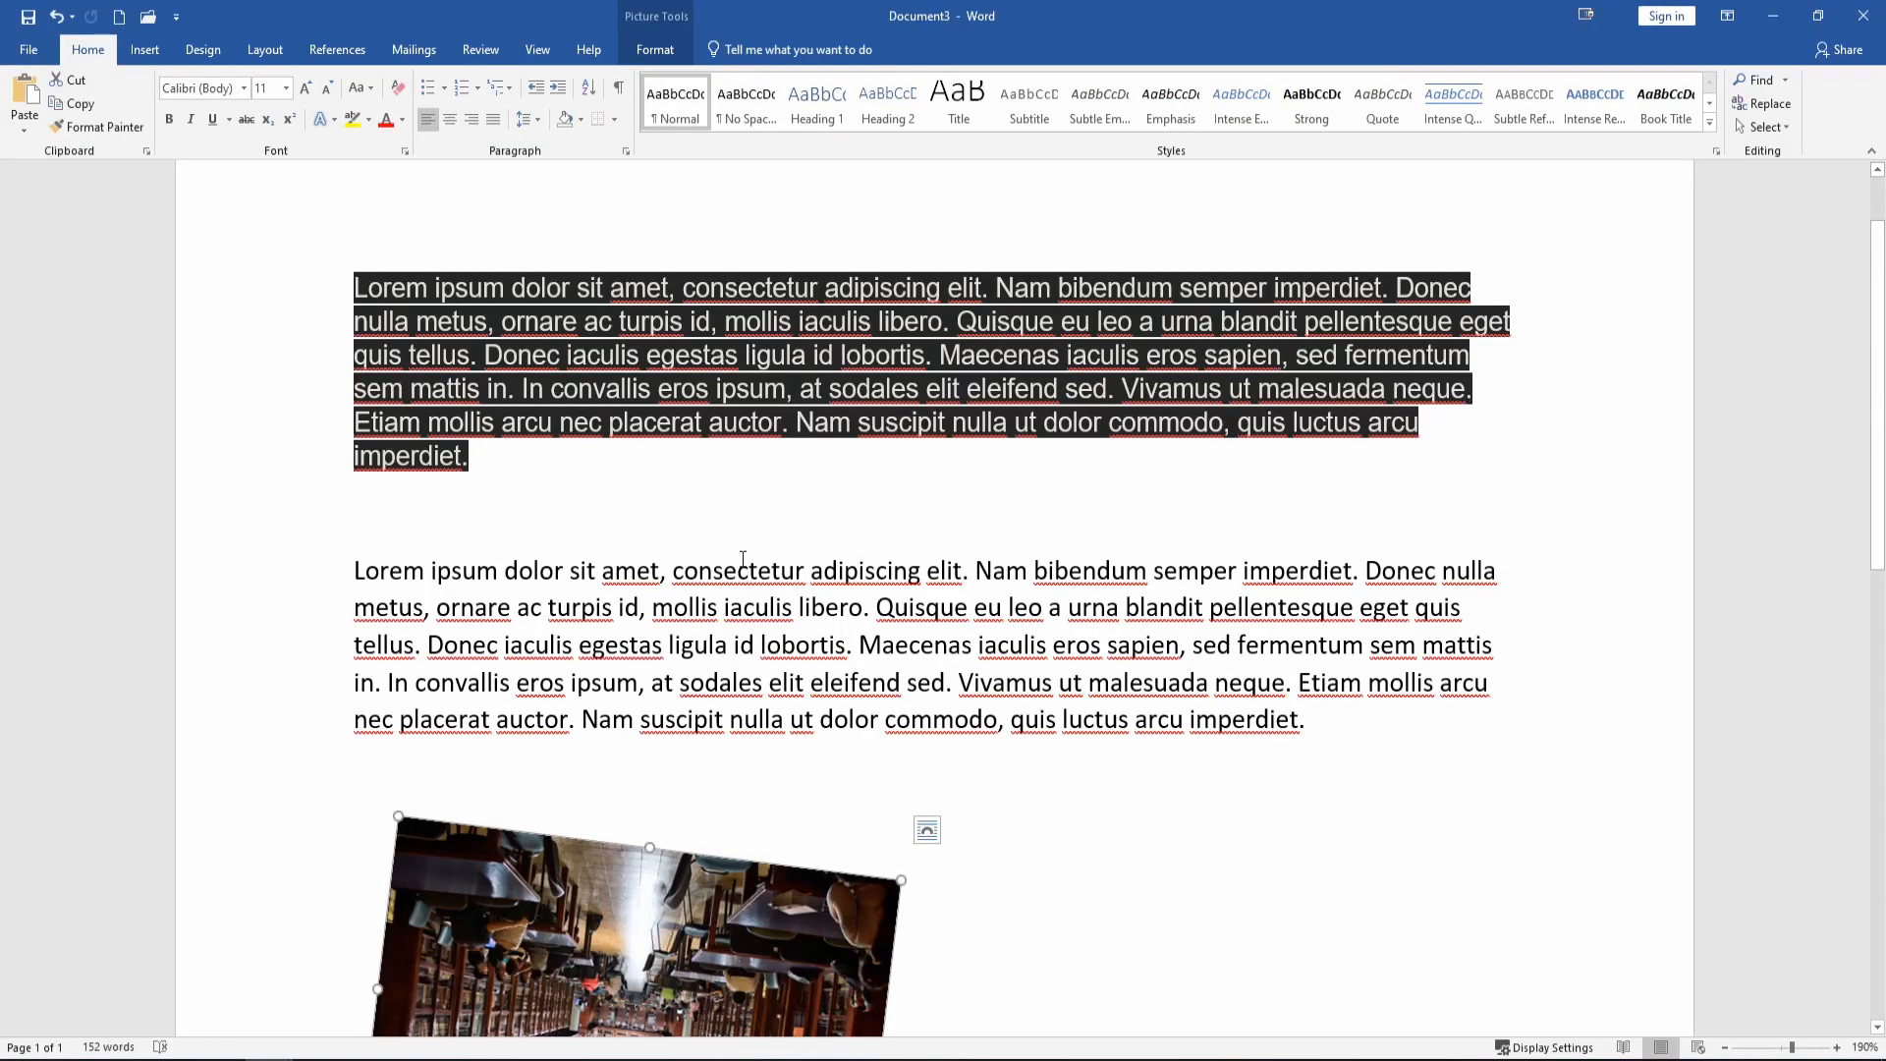
# Apply the Wide margin preset to the whole document.
pyautogui.click(270, 52)
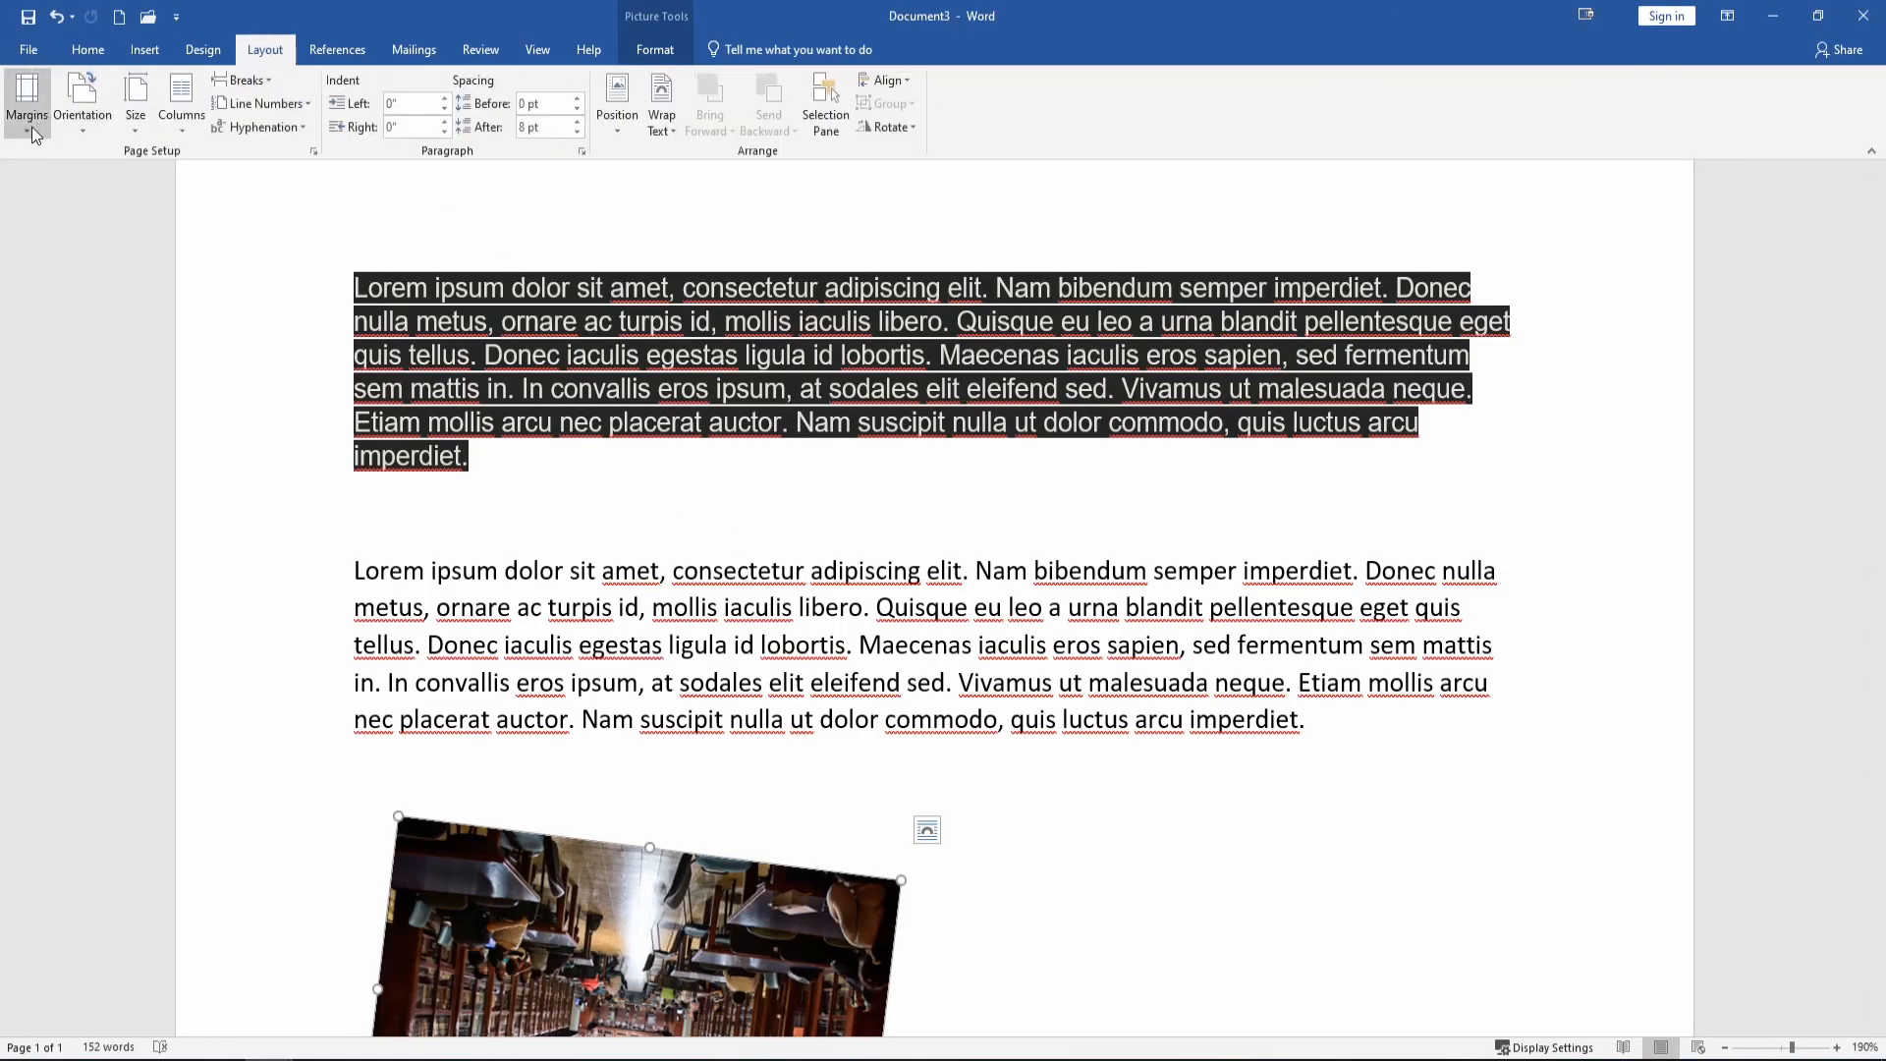
pyautogui.click(33, 132)
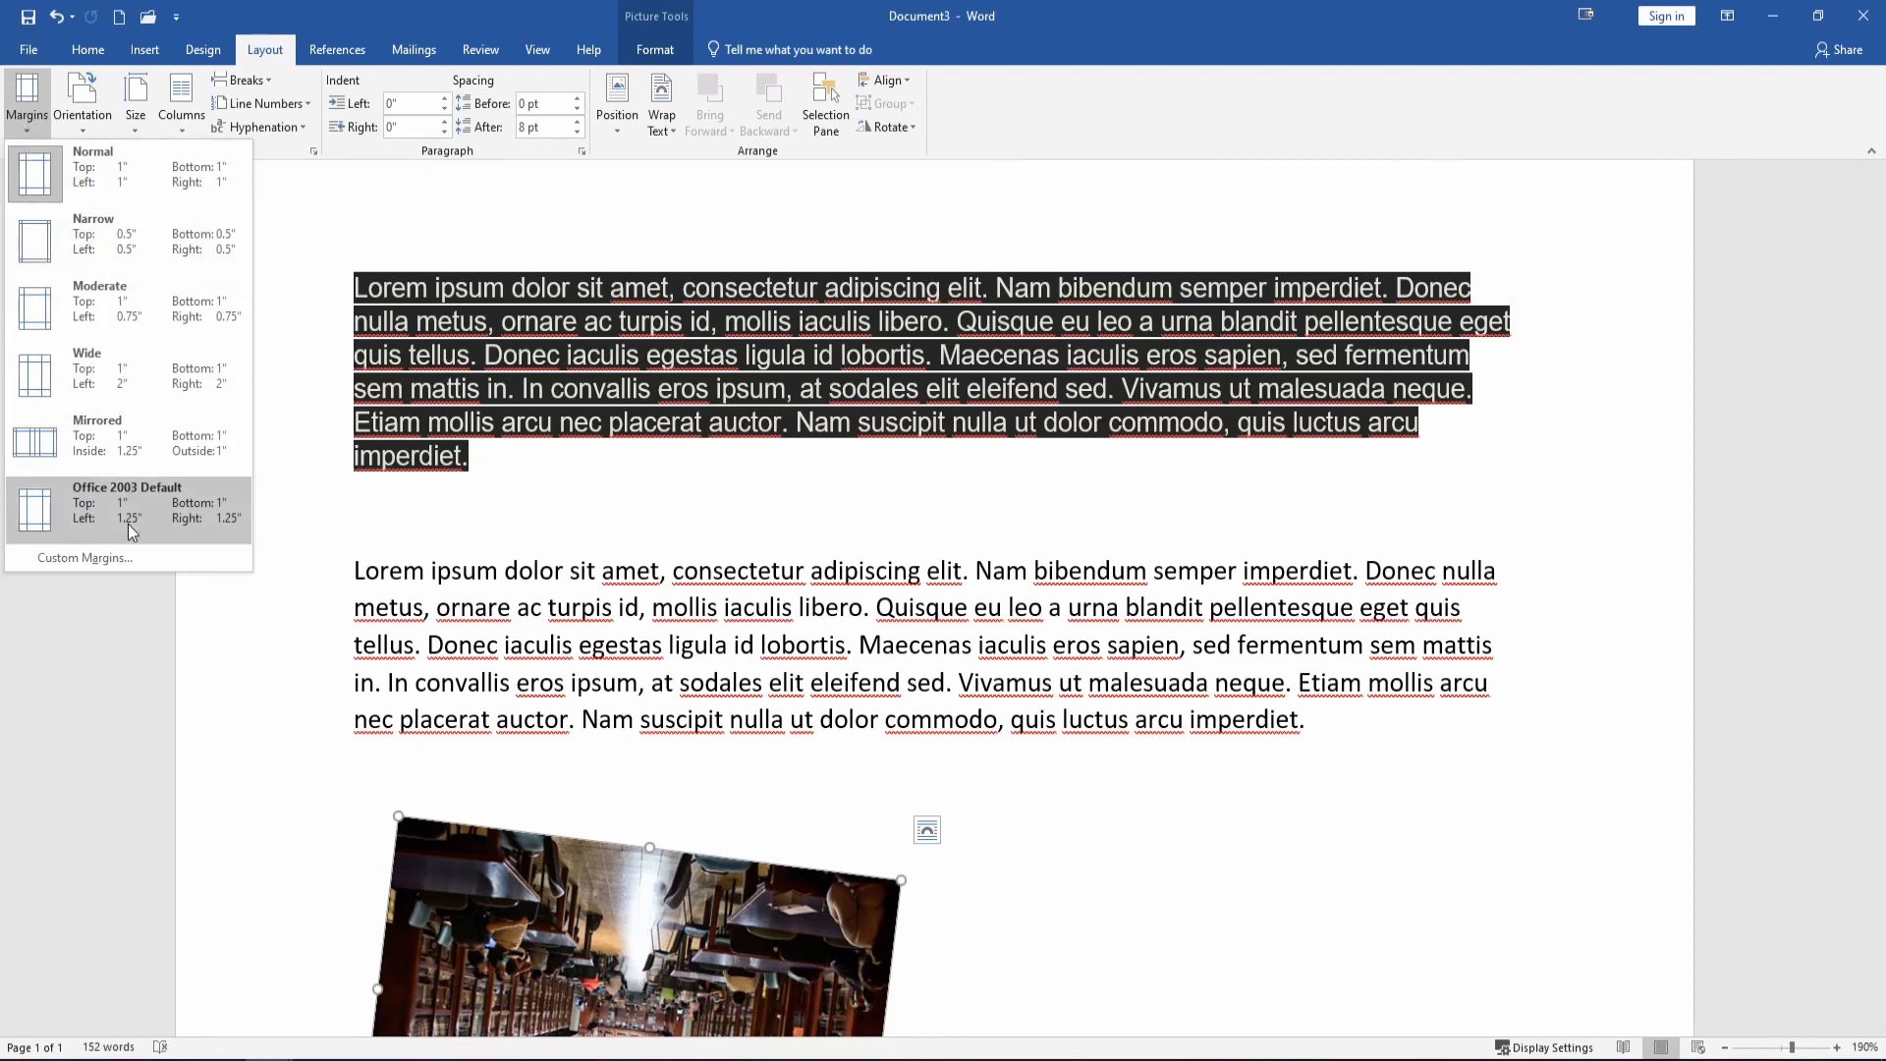
pyautogui.click(89, 558)
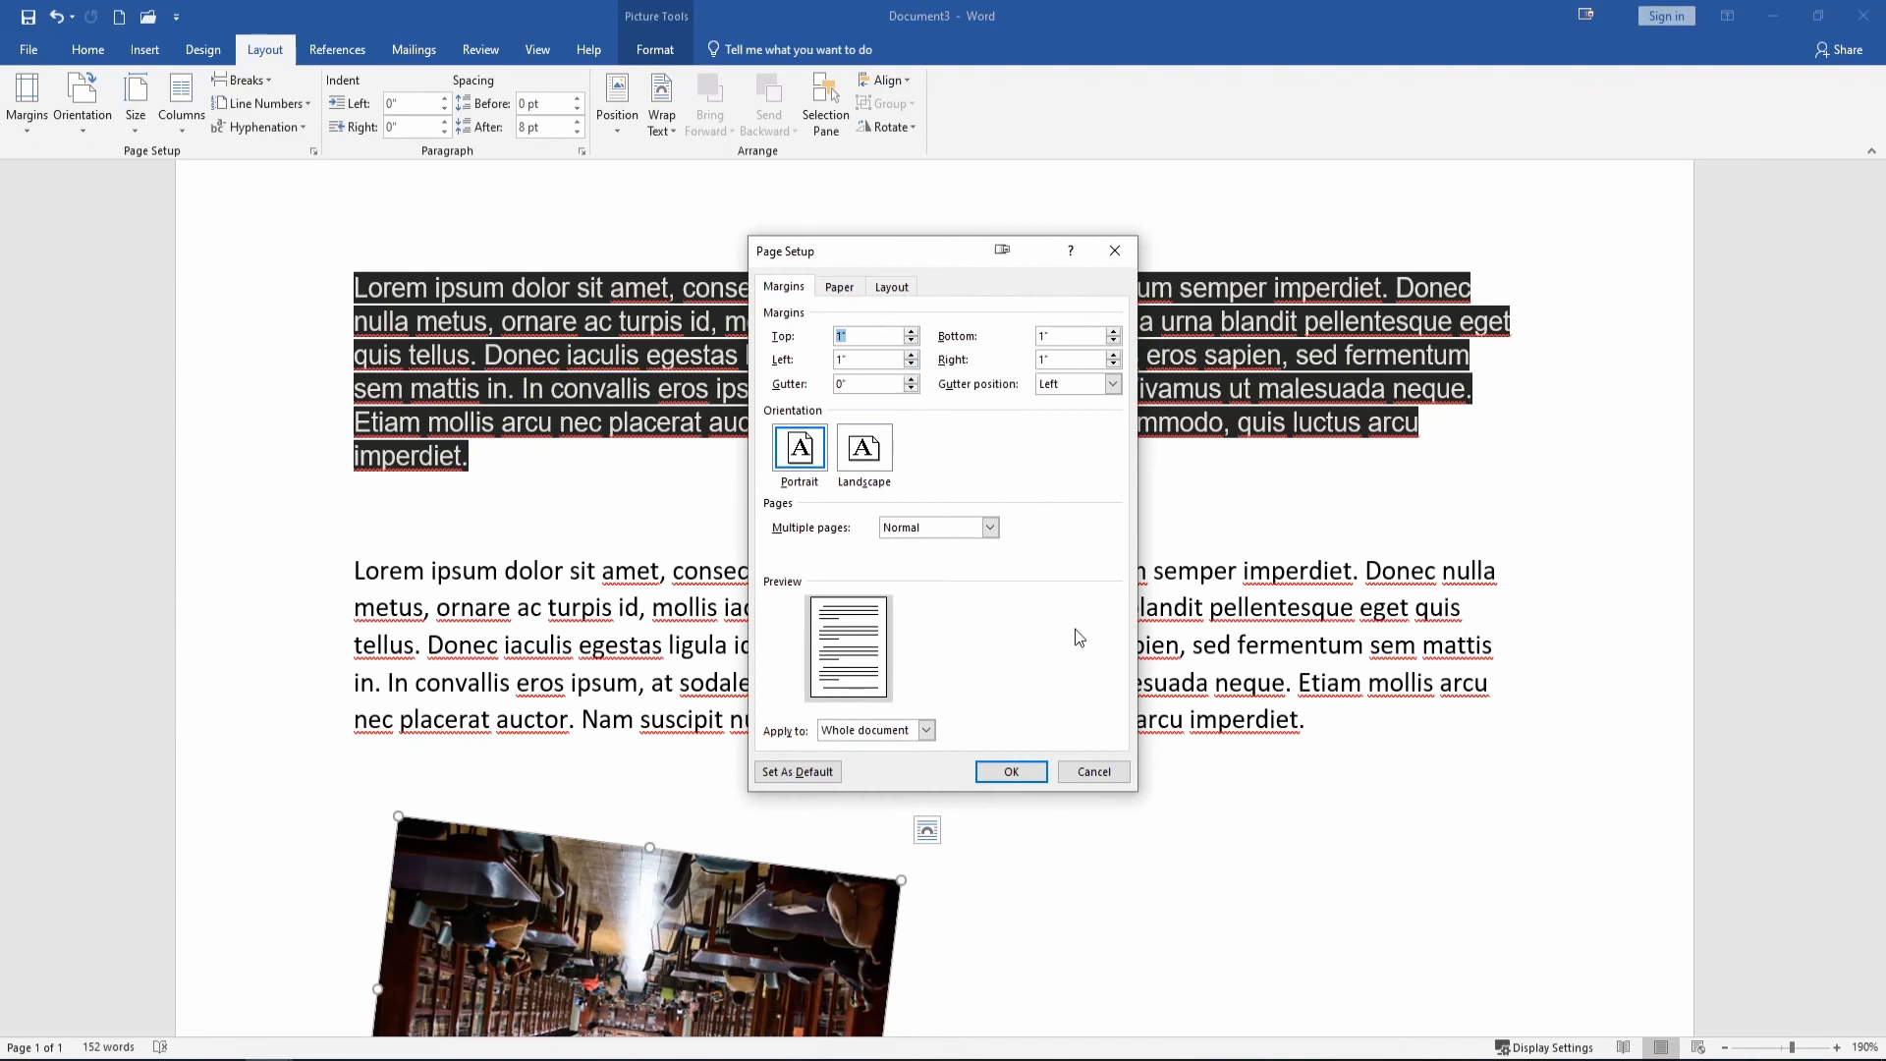
pyautogui.click(1090, 772)
pyautogui.click(33, 132)
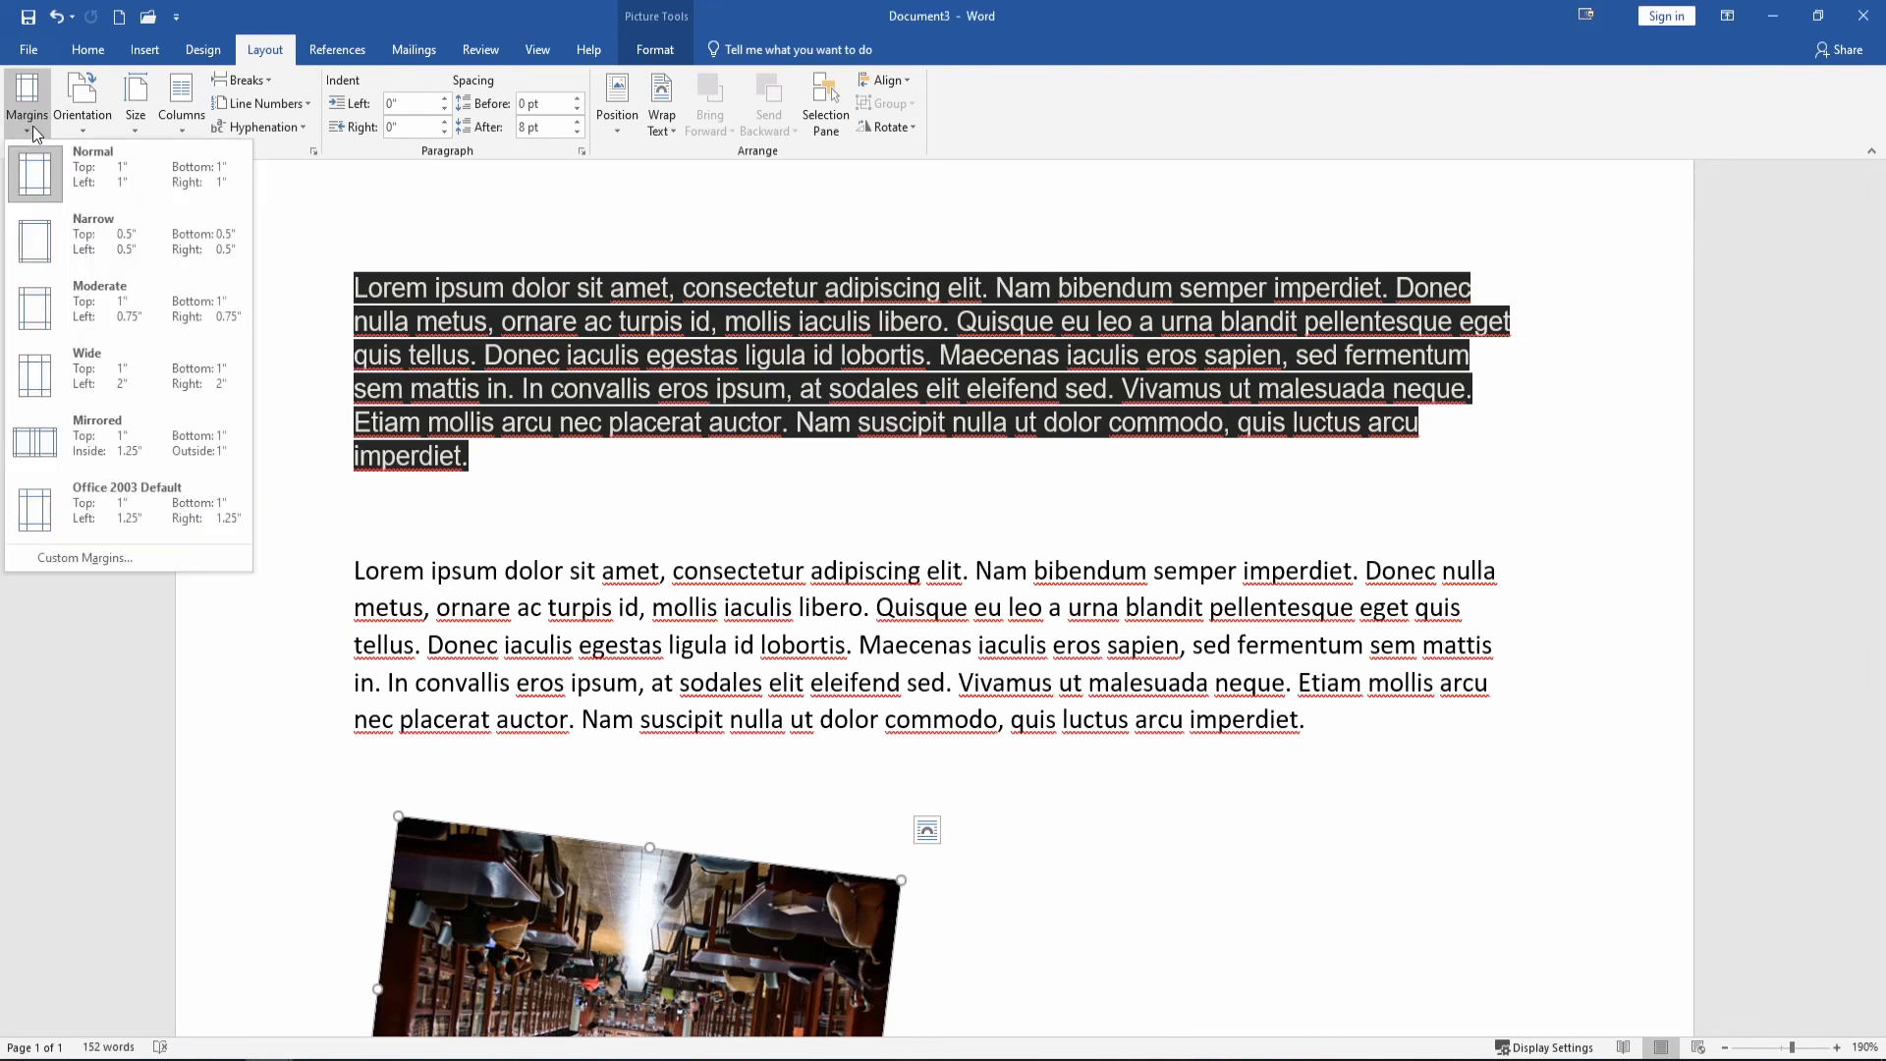
pyautogui.click(104, 374)
pyautogui.scroll(3, 1318, 701)
pyautogui.scroll(4, 1318, 701)
pyautogui.scroll(-3, 1335, 619)
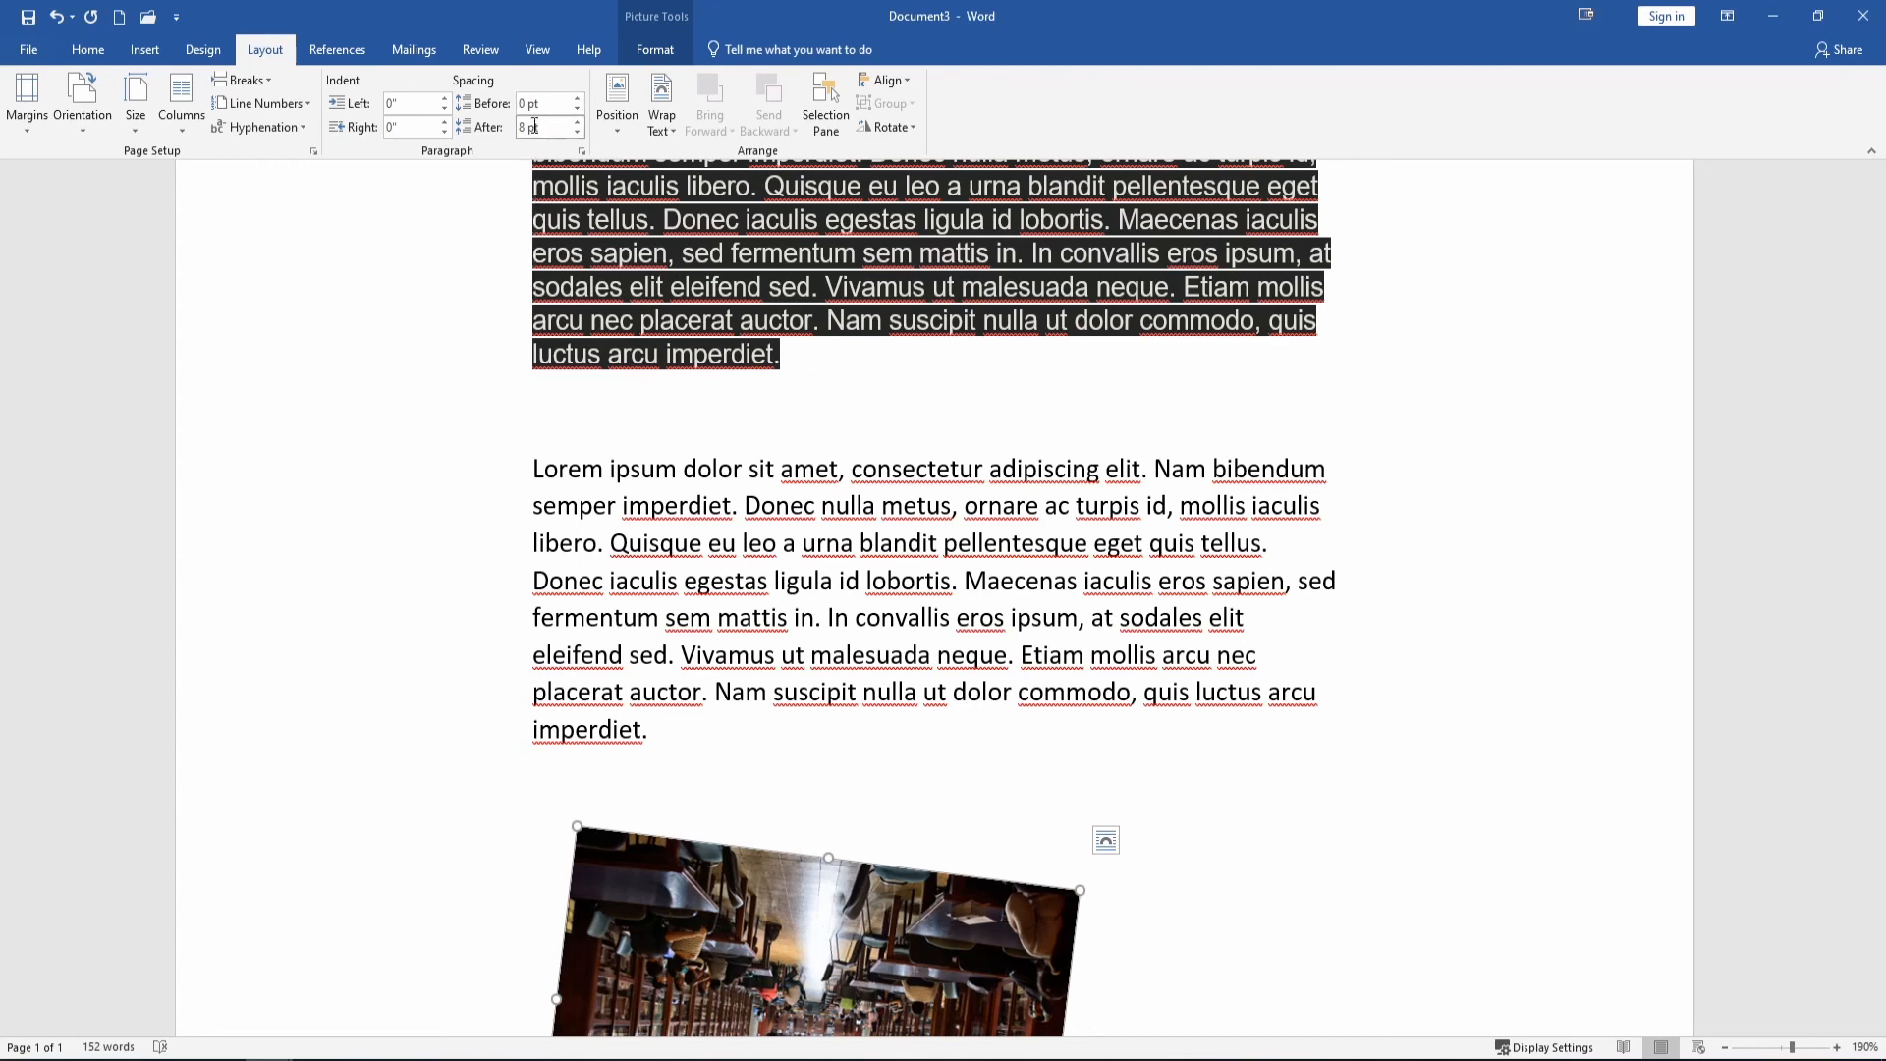
# Indent the photo's paragraph 0.3" left and right with 18 pt spacing before and after.
pyautogui.tripleClick(445, 99)
pyautogui.tripleClick(445, 122)
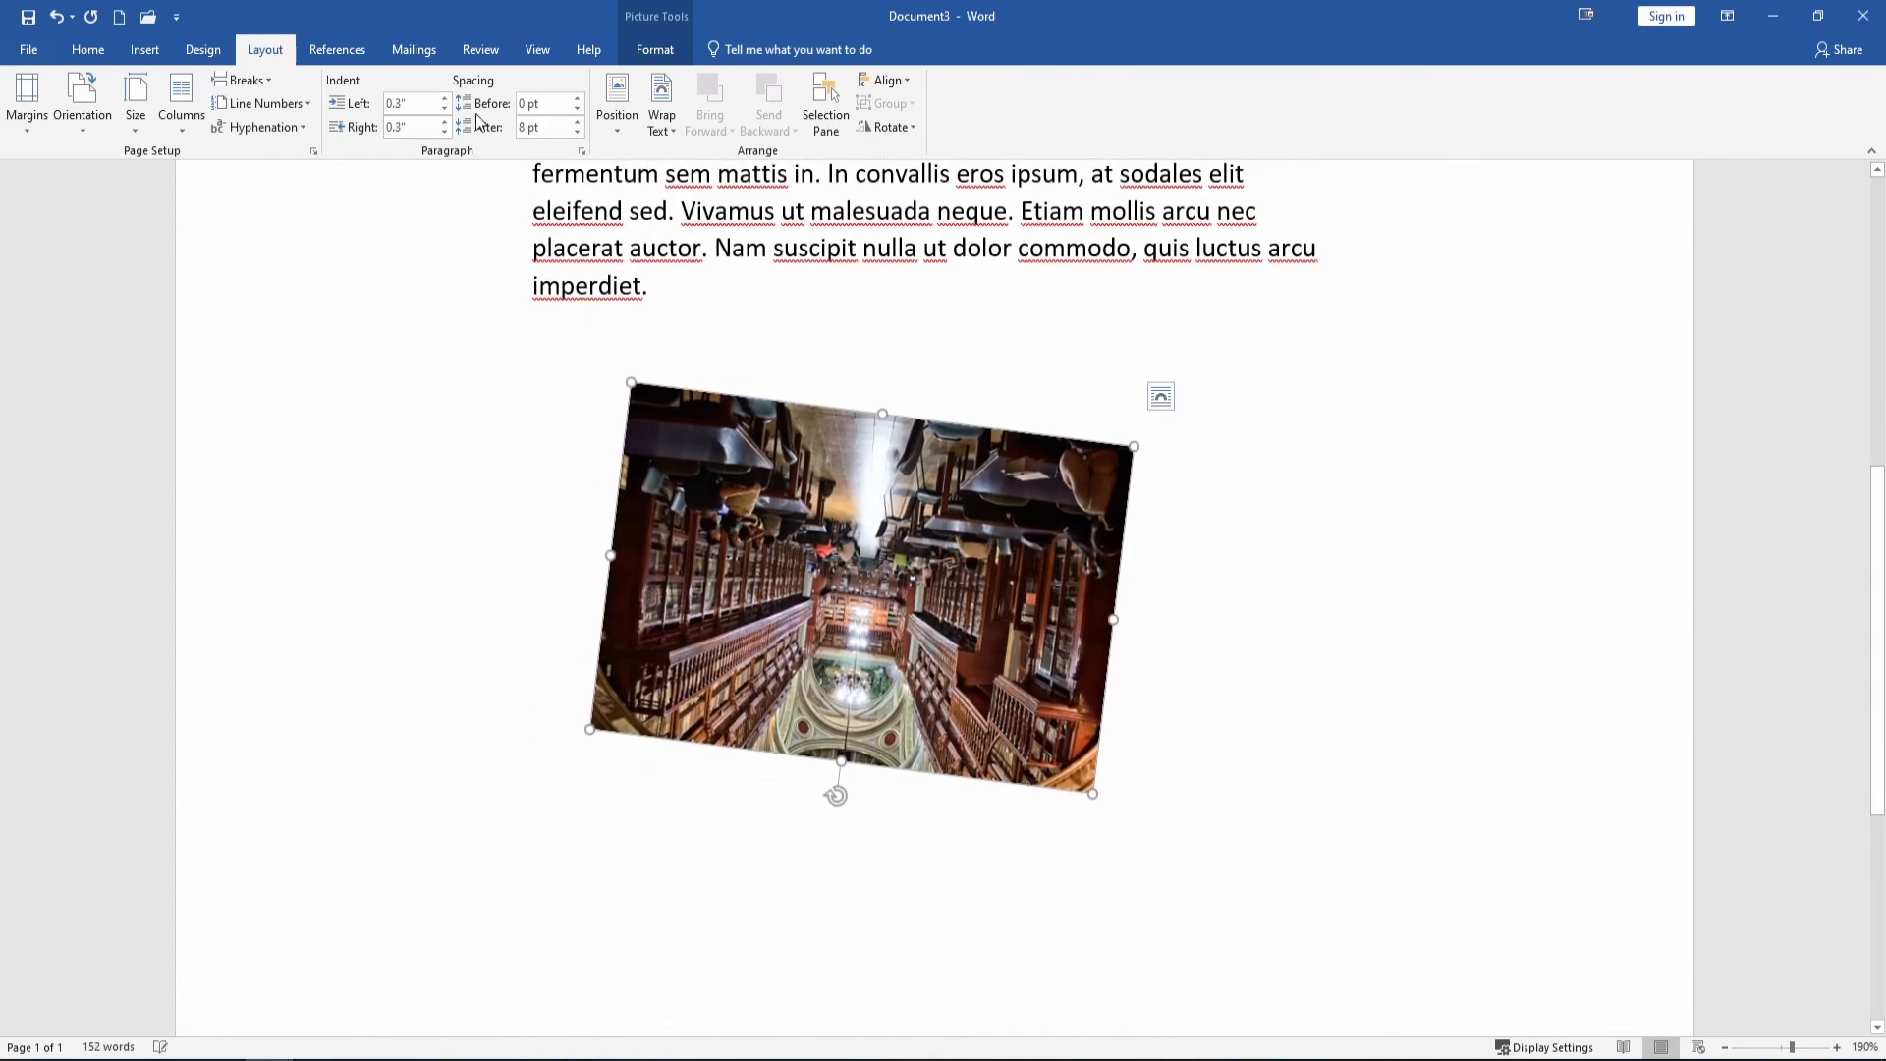
pyautogui.tripleClick(577, 100)
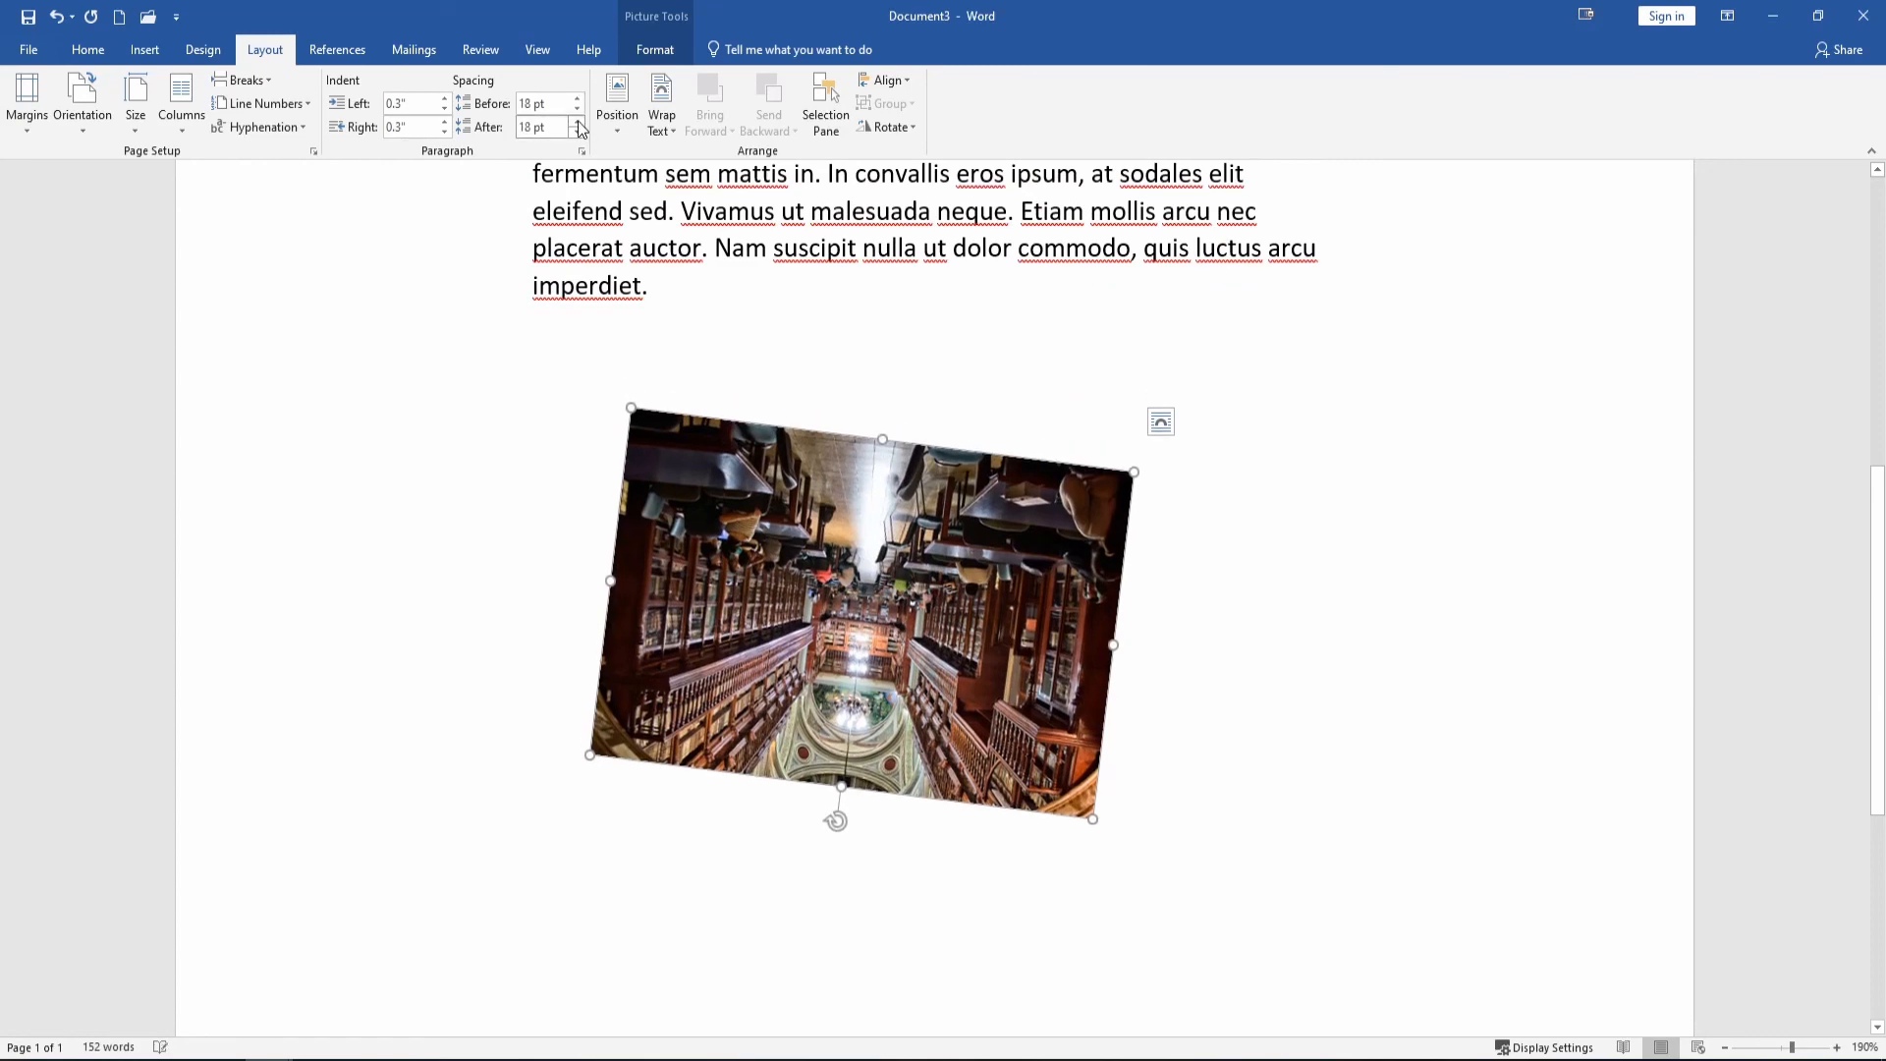
pyautogui.click(783, 280)
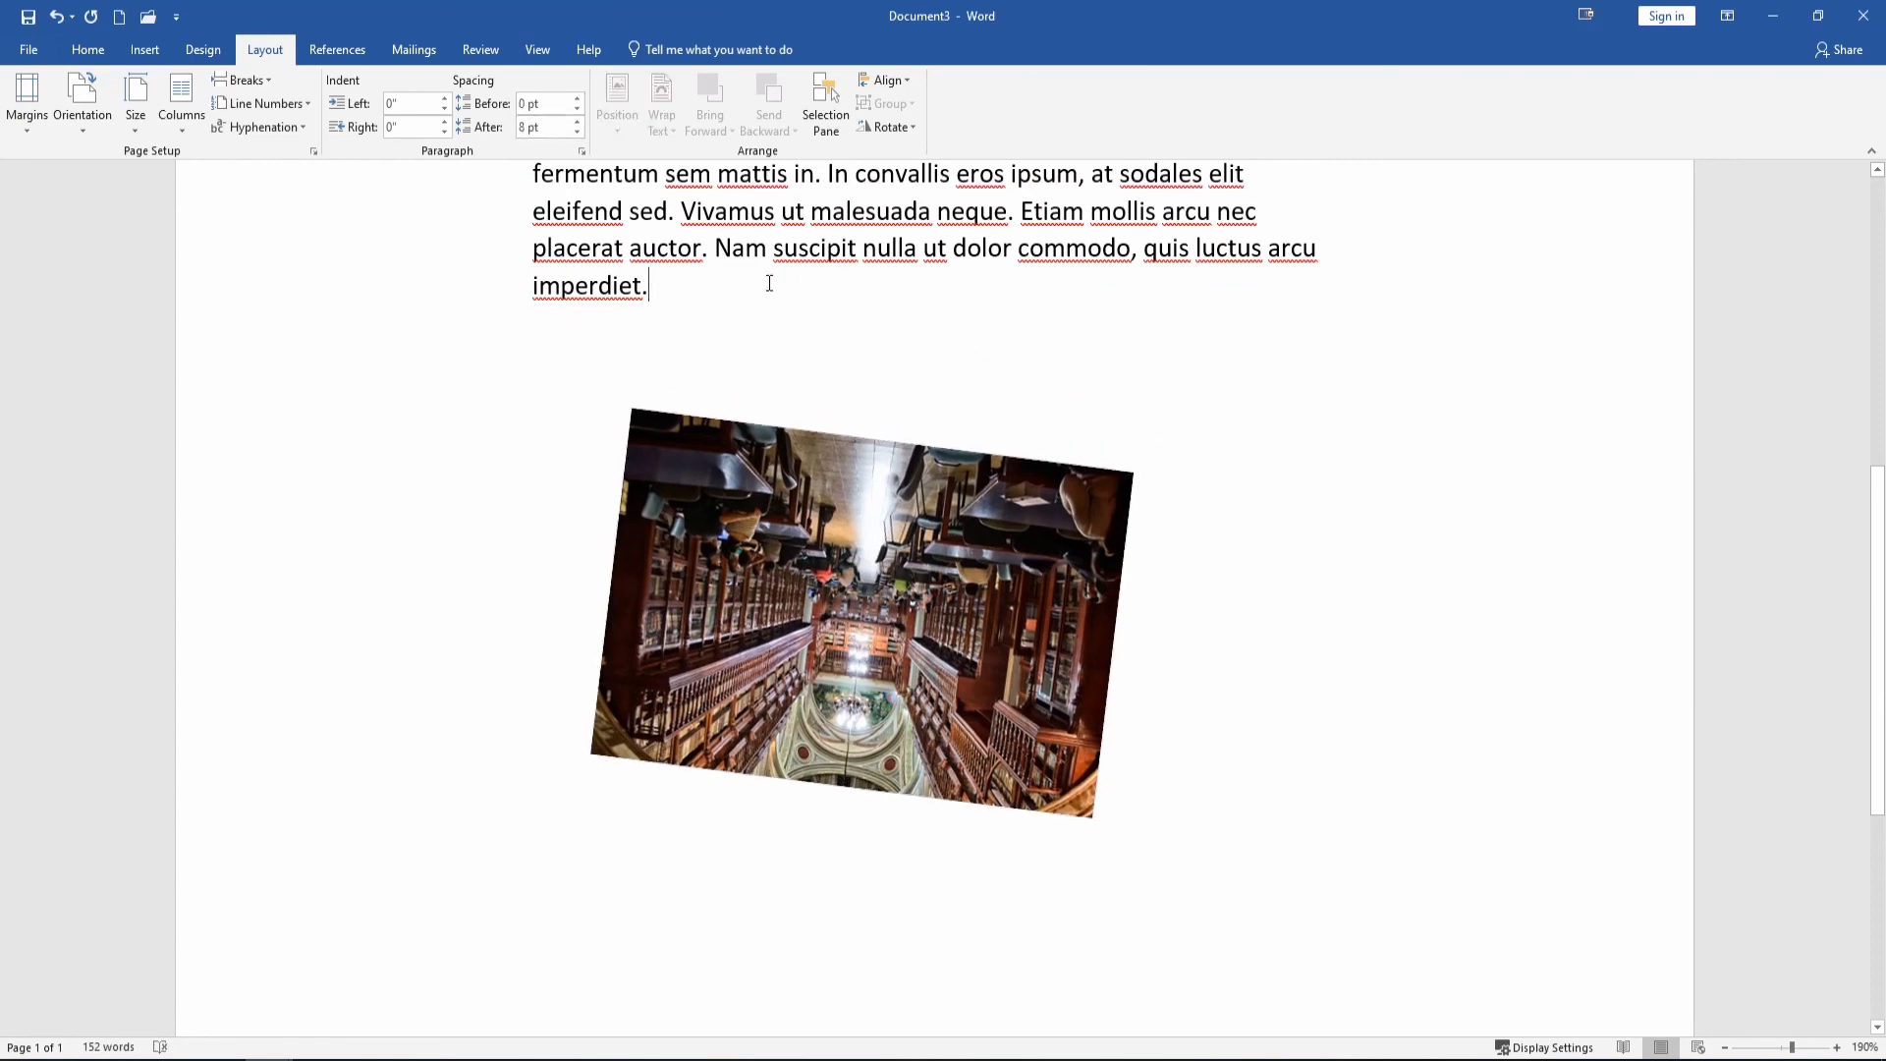
pyautogui.scroll(6, 961, 463)
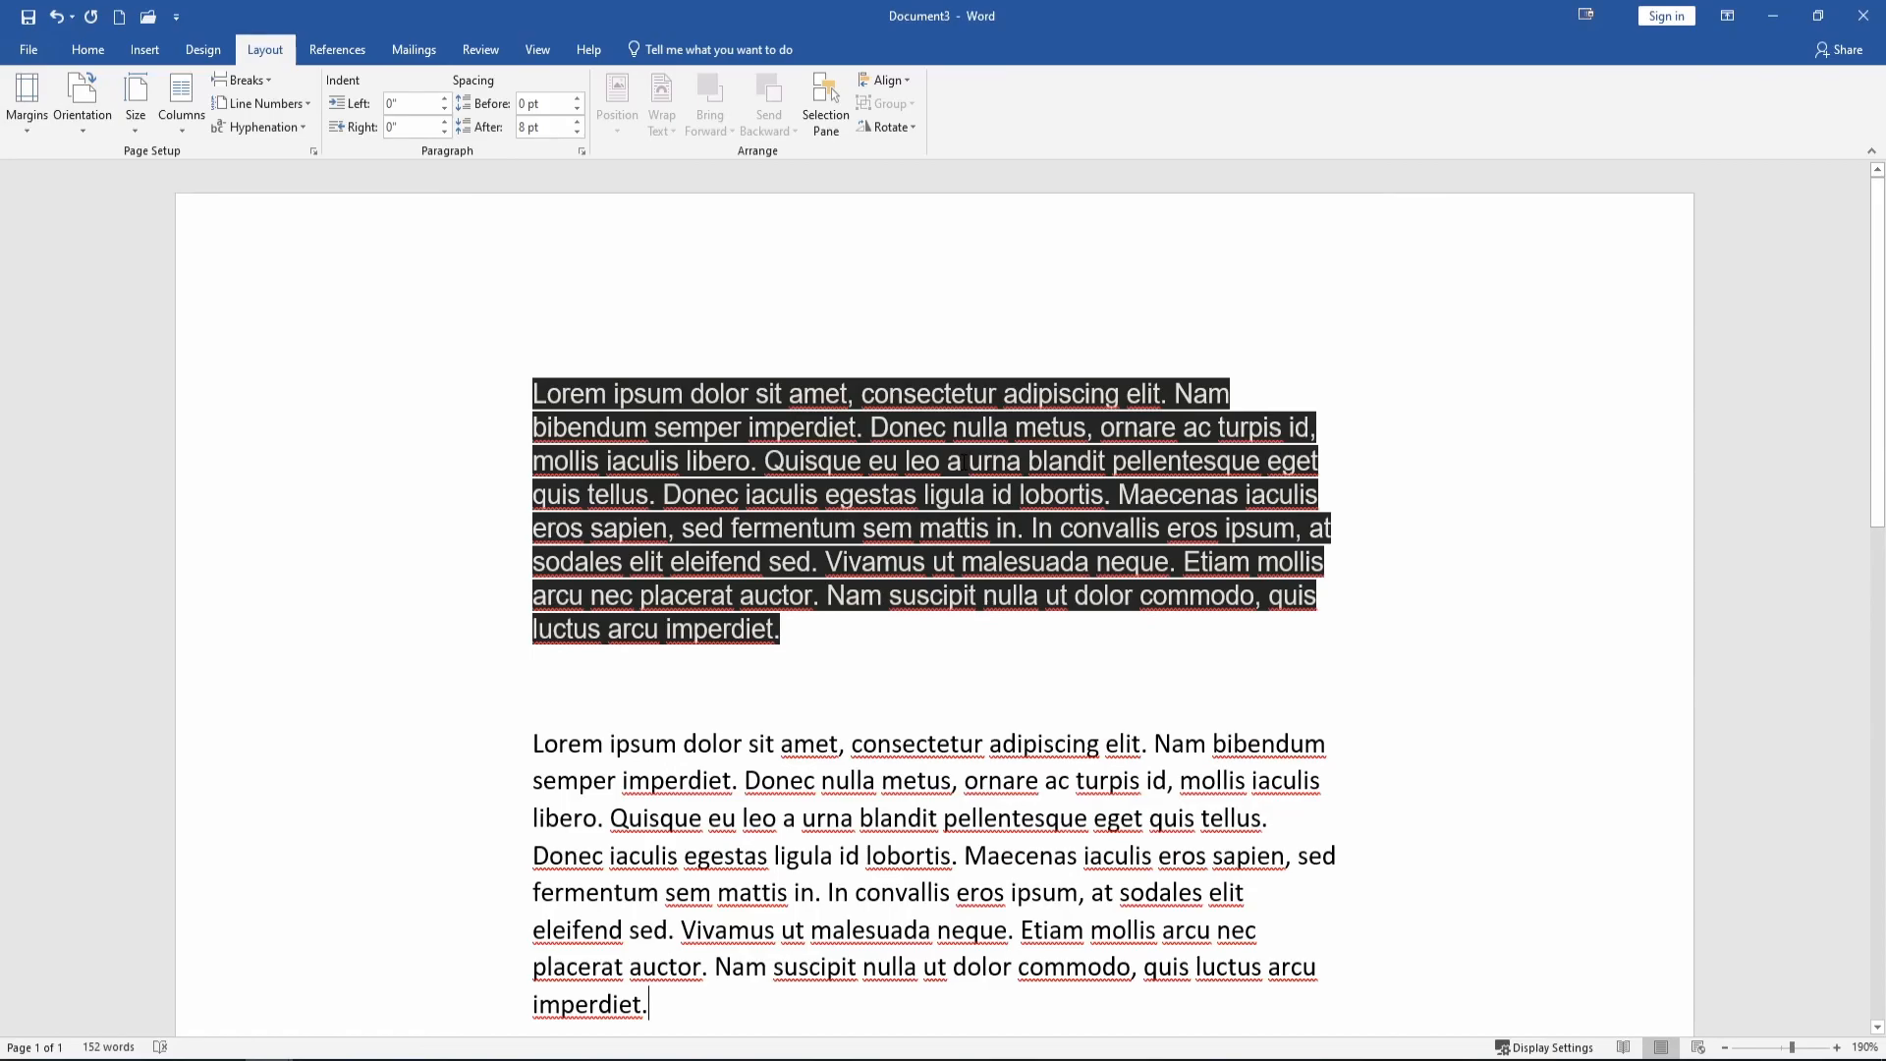
# Save the document as 'Lorem ipsum dolor sit amet' in the Tutorial Tuesday folder.
pyautogui.scroll(-3, 830, 629)
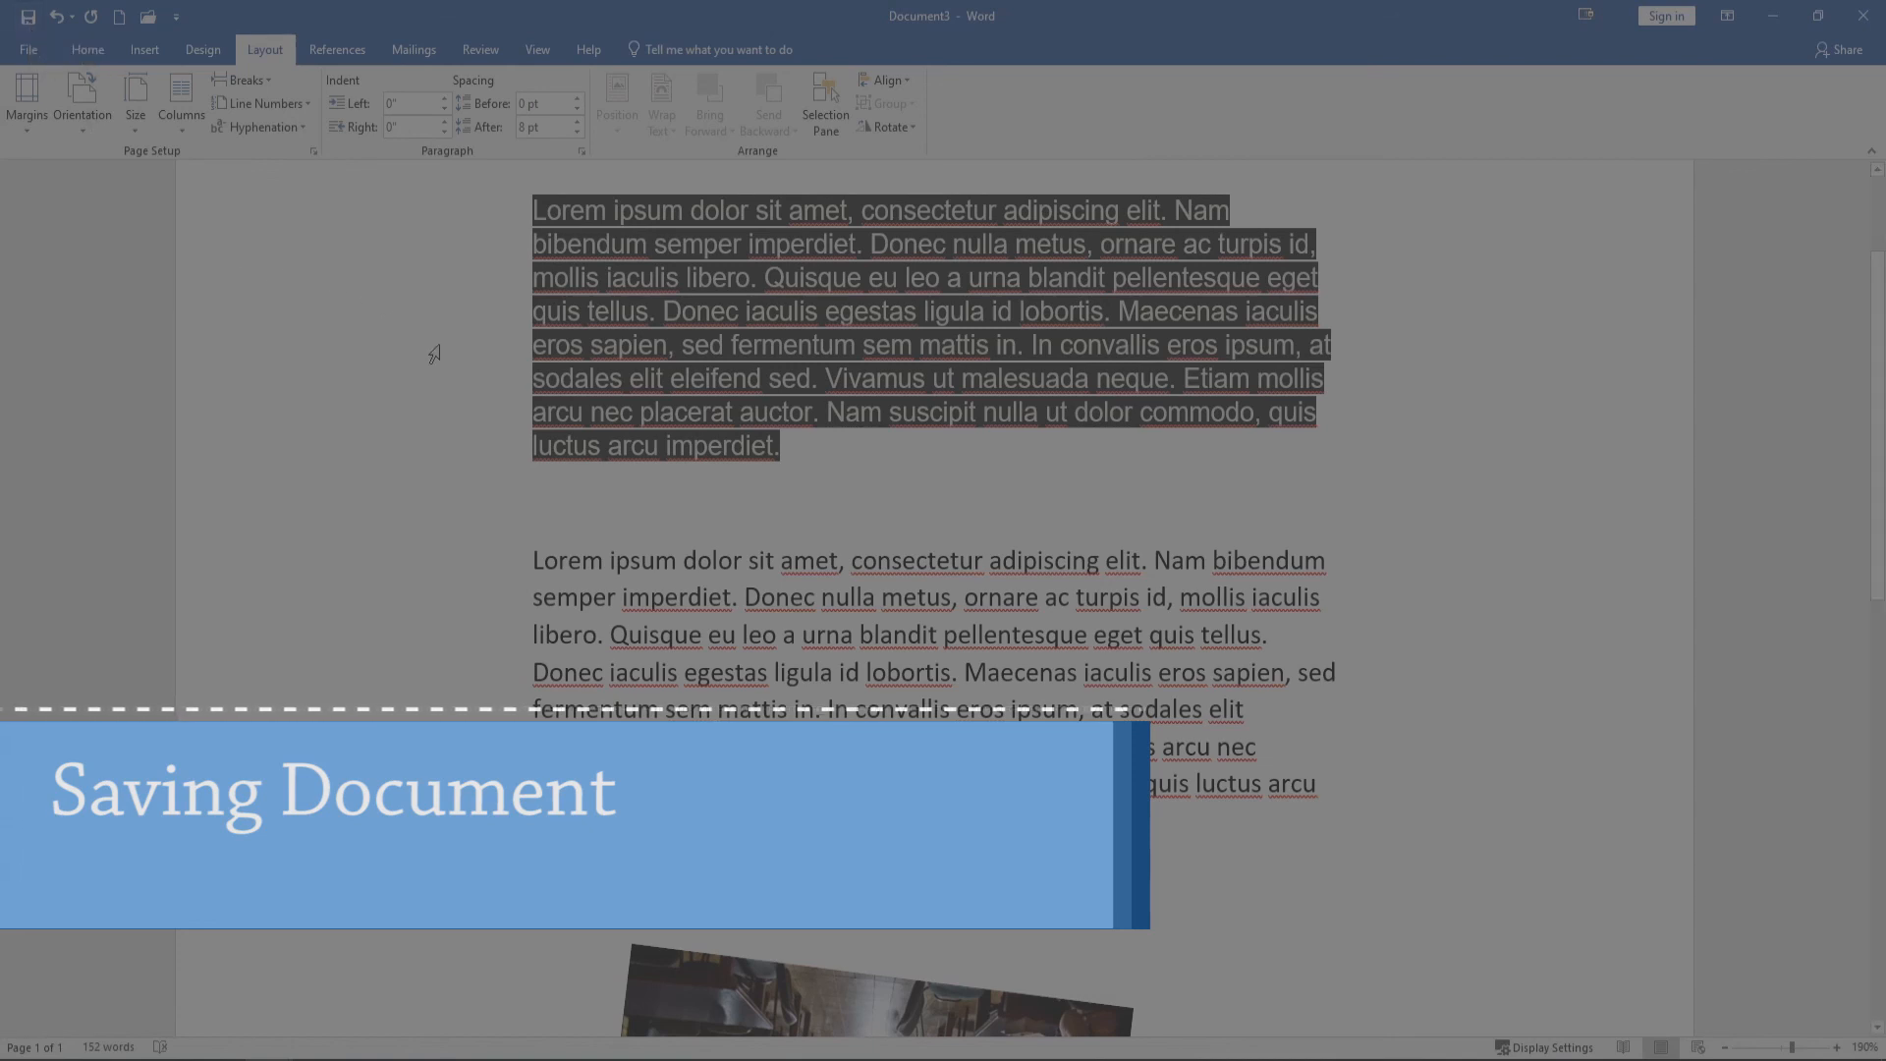
pyautogui.click(29, 49)
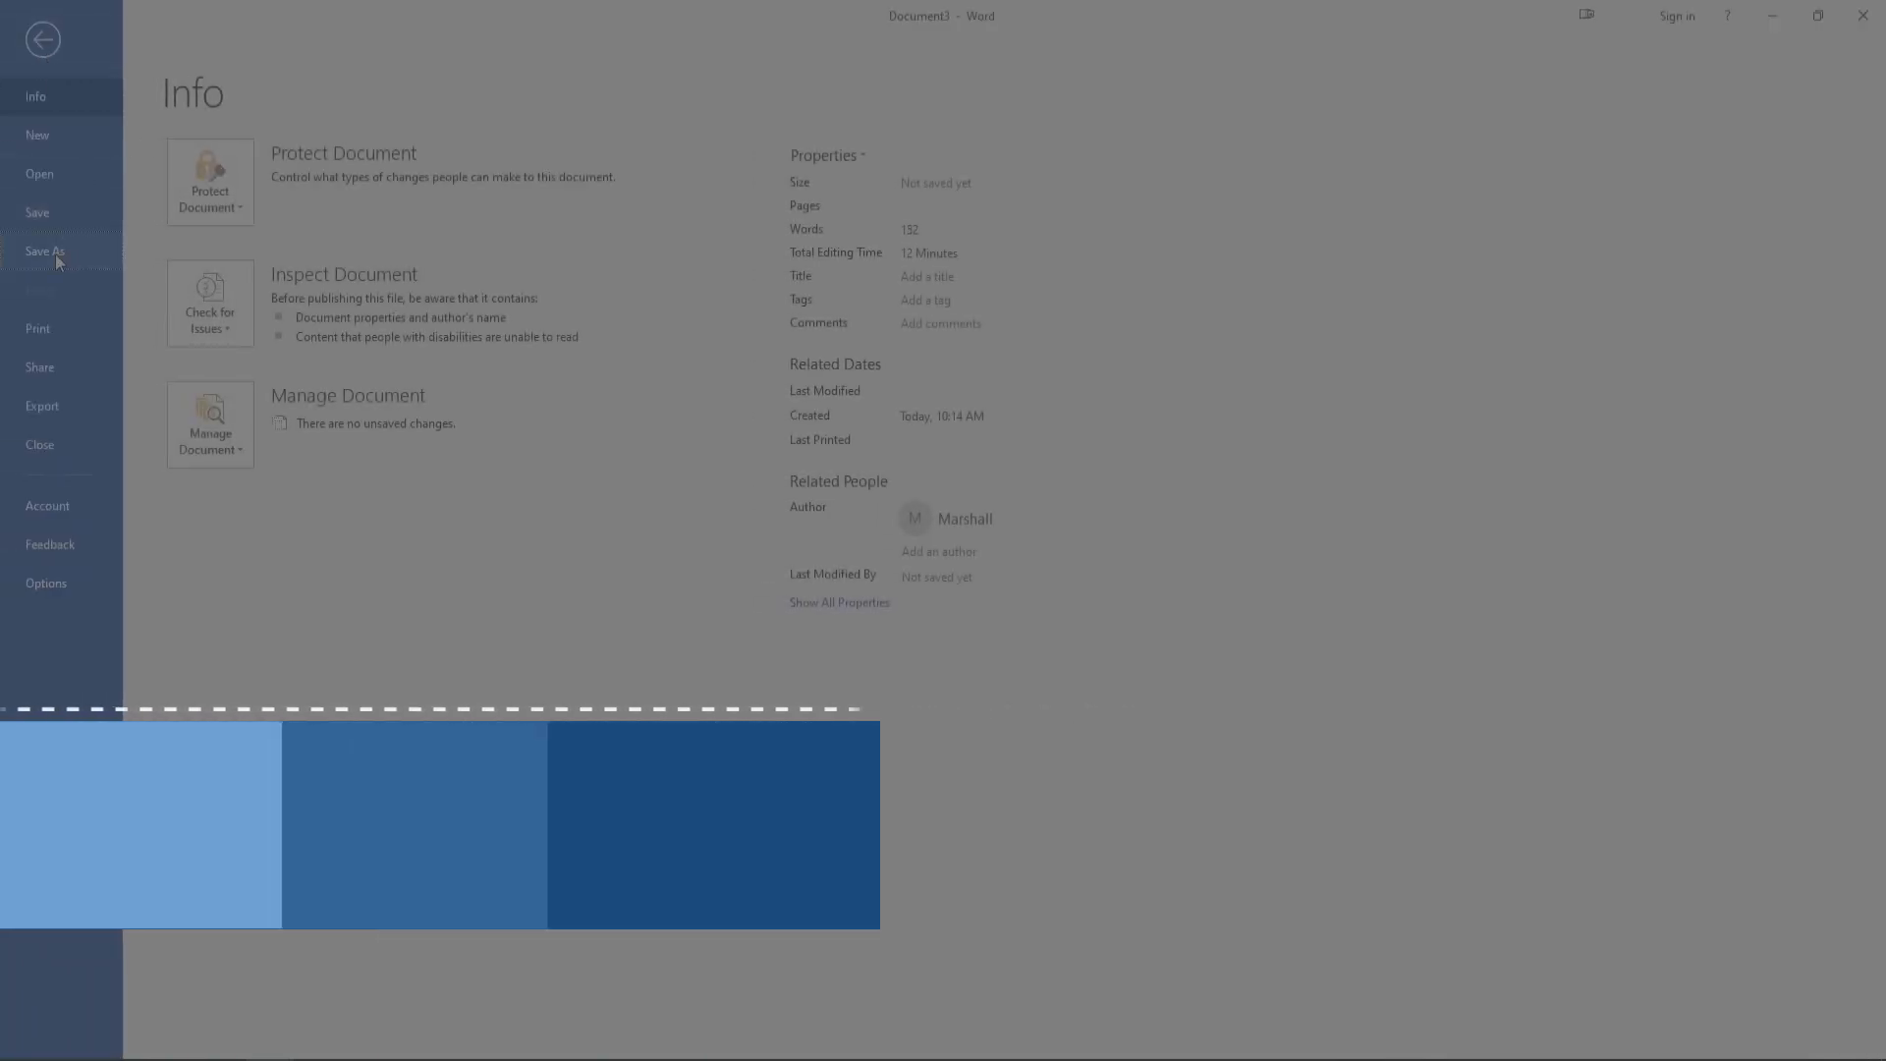
pyautogui.click(57, 257)
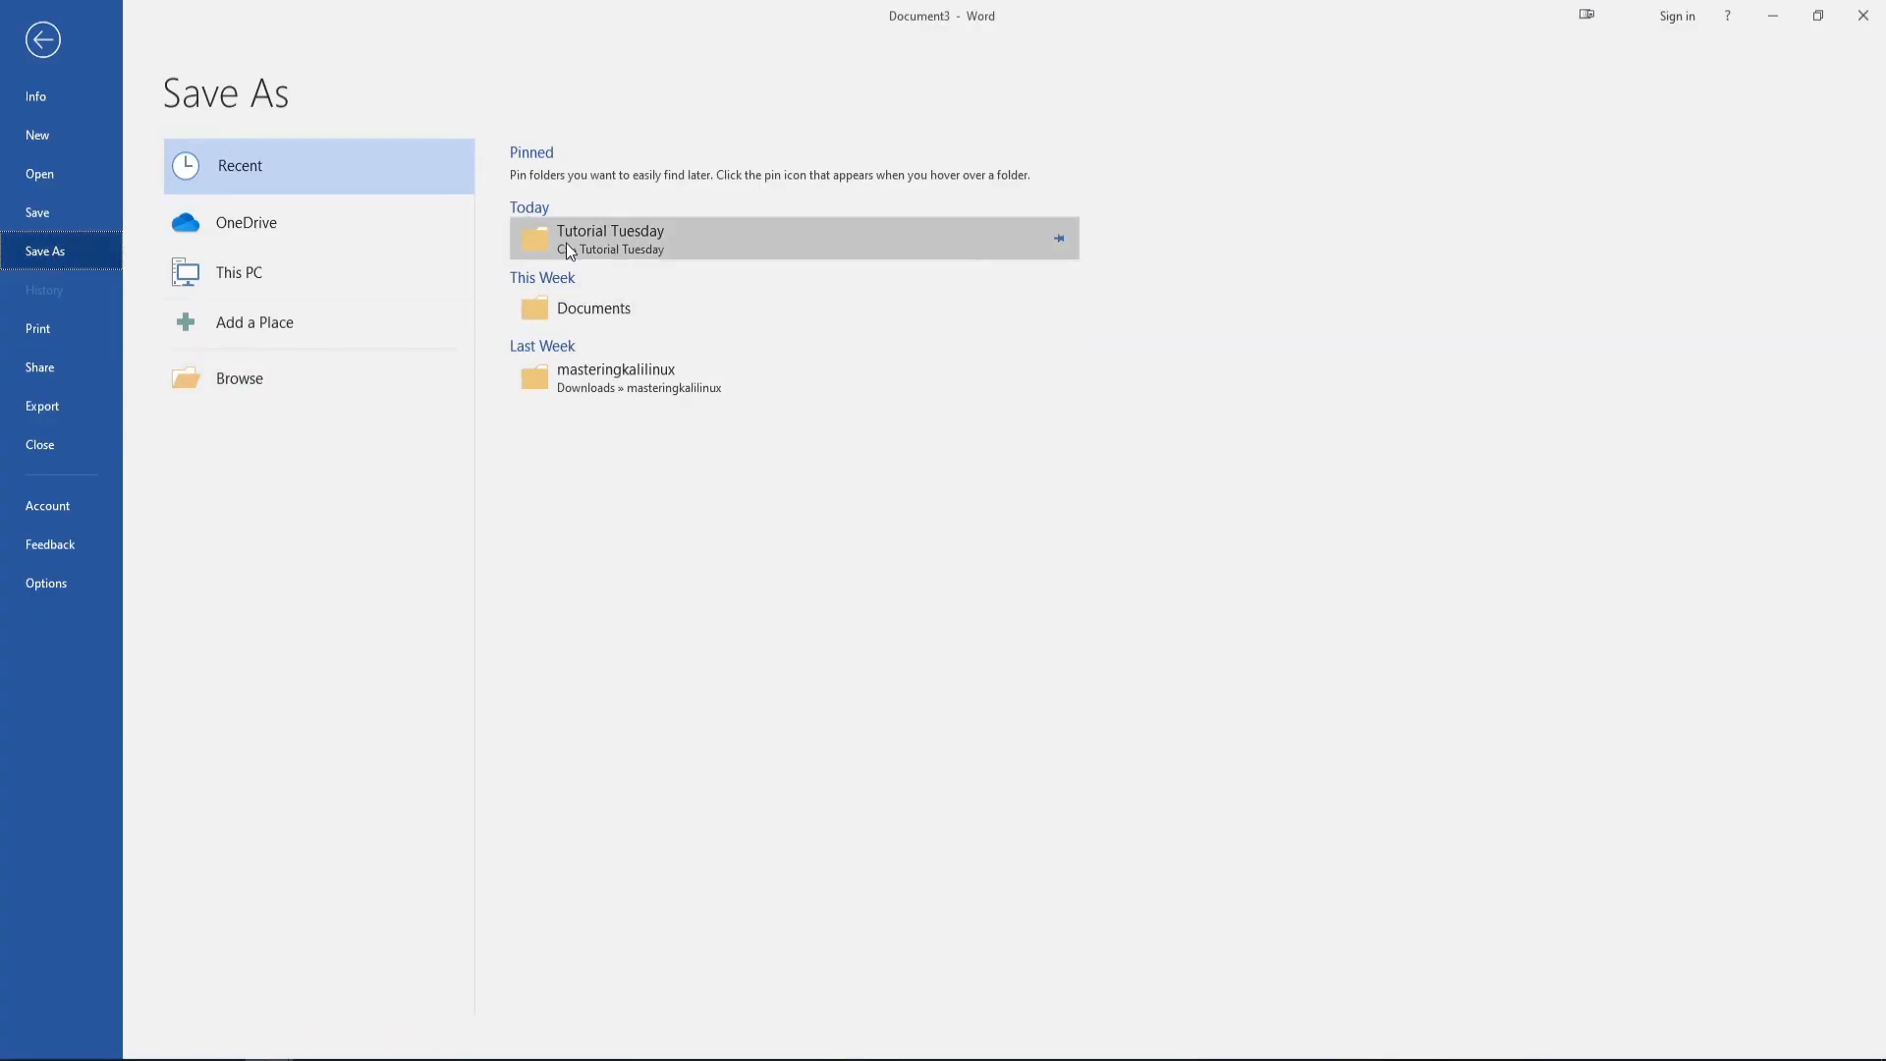
pyautogui.click(586, 242)
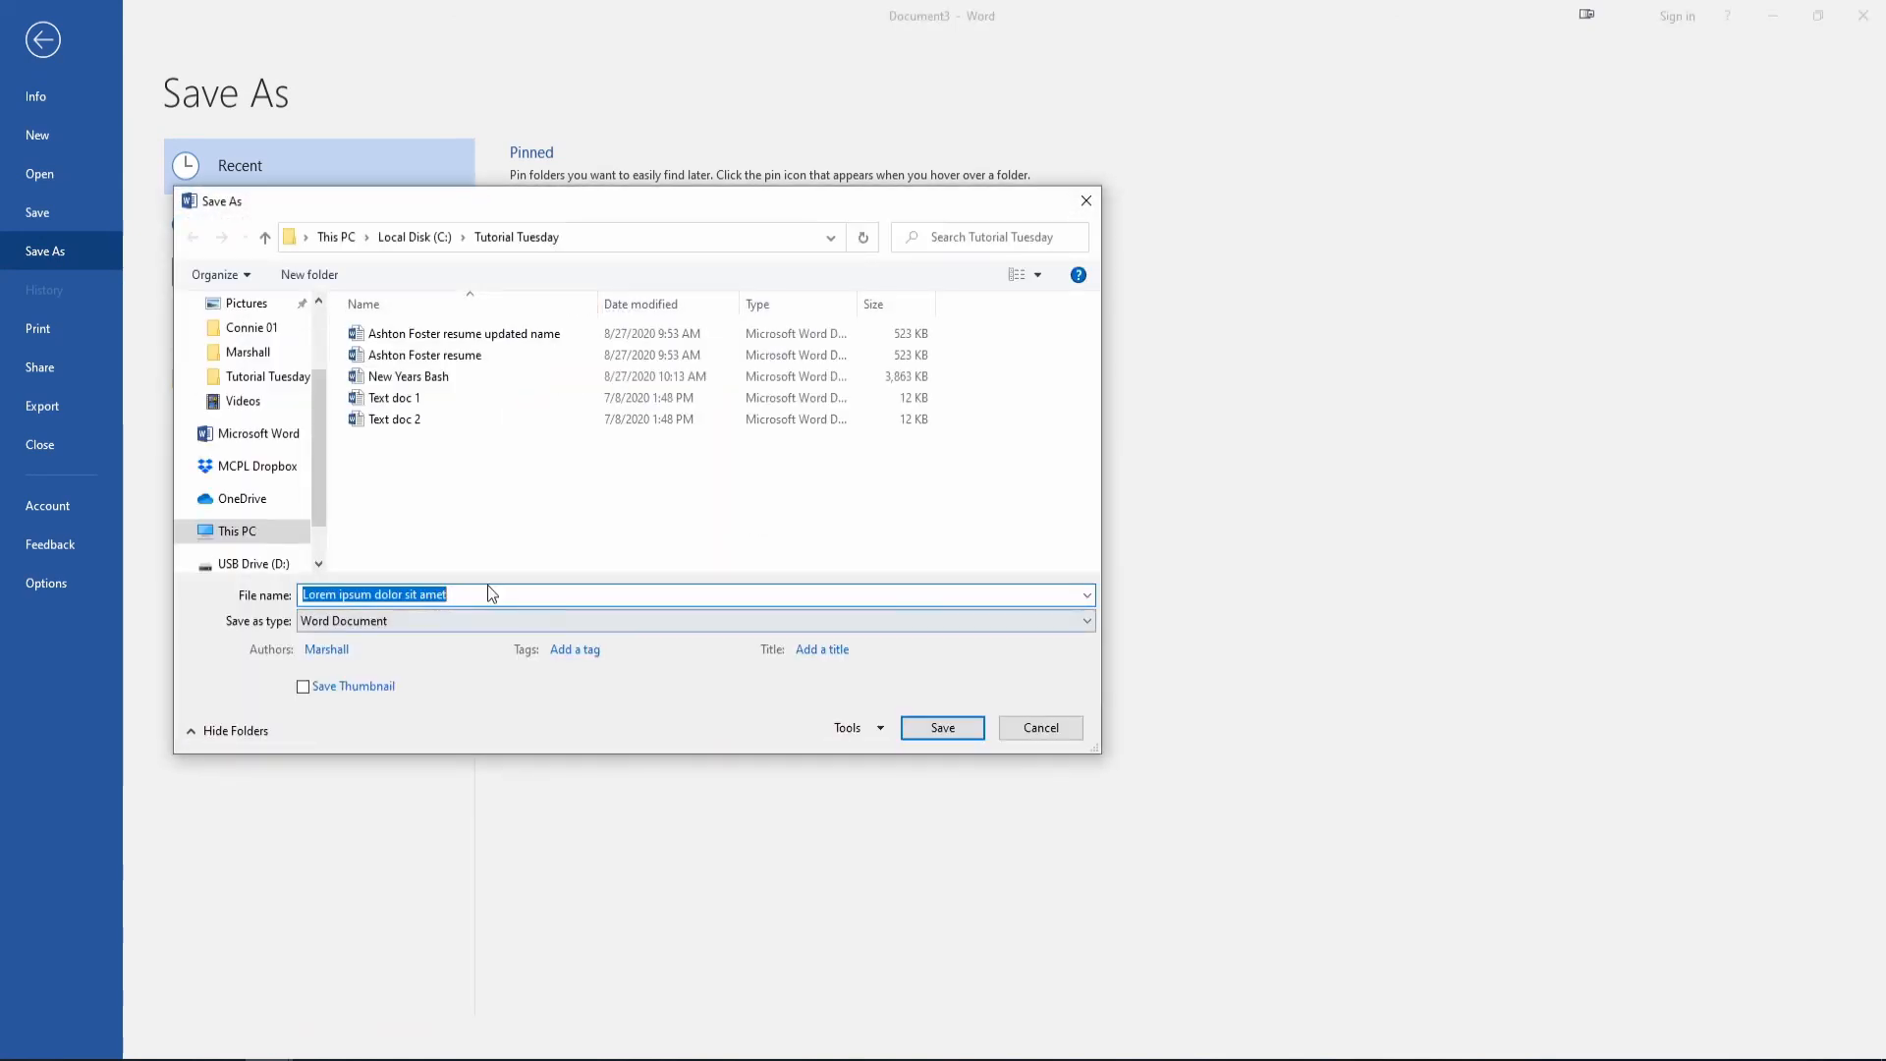
pyautogui.click(923, 727)
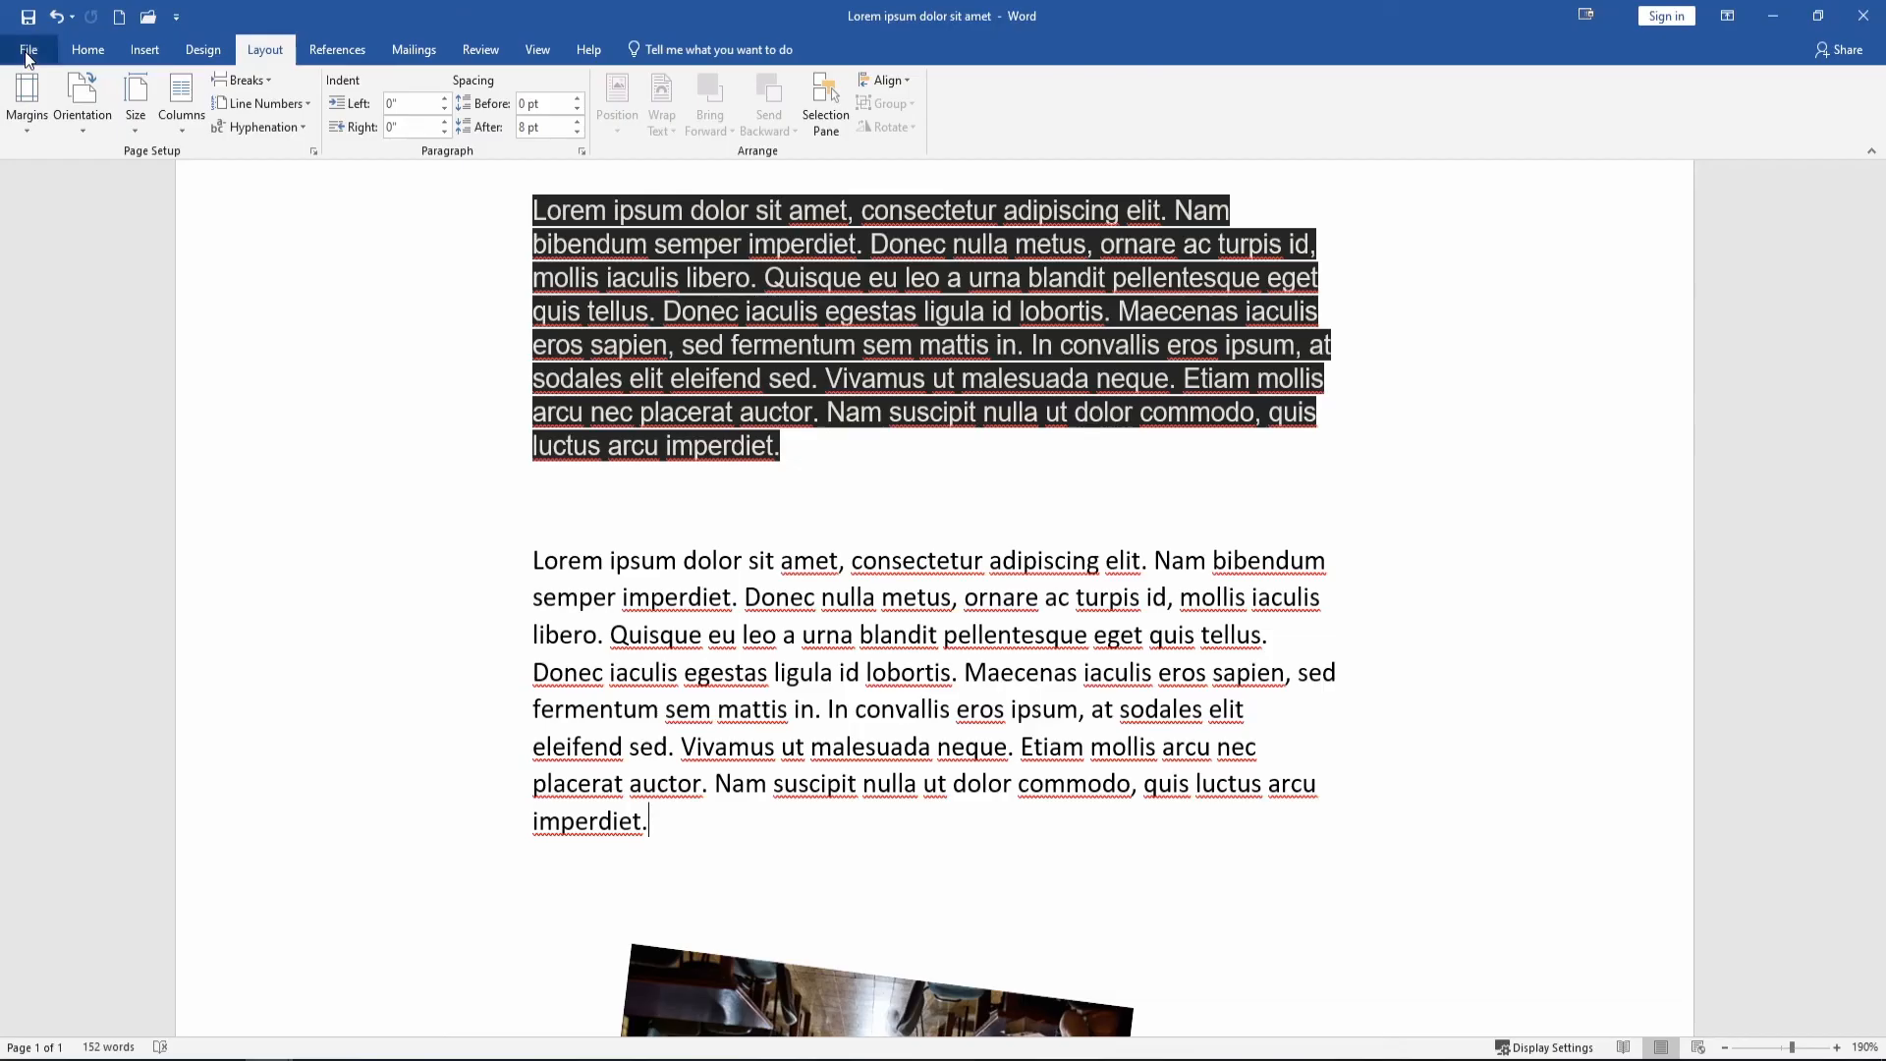
# Print the document with Microsoft Print to PDF as 'library pdf' in Tutorial Tuesday.
pyautogui.click(27, 52)
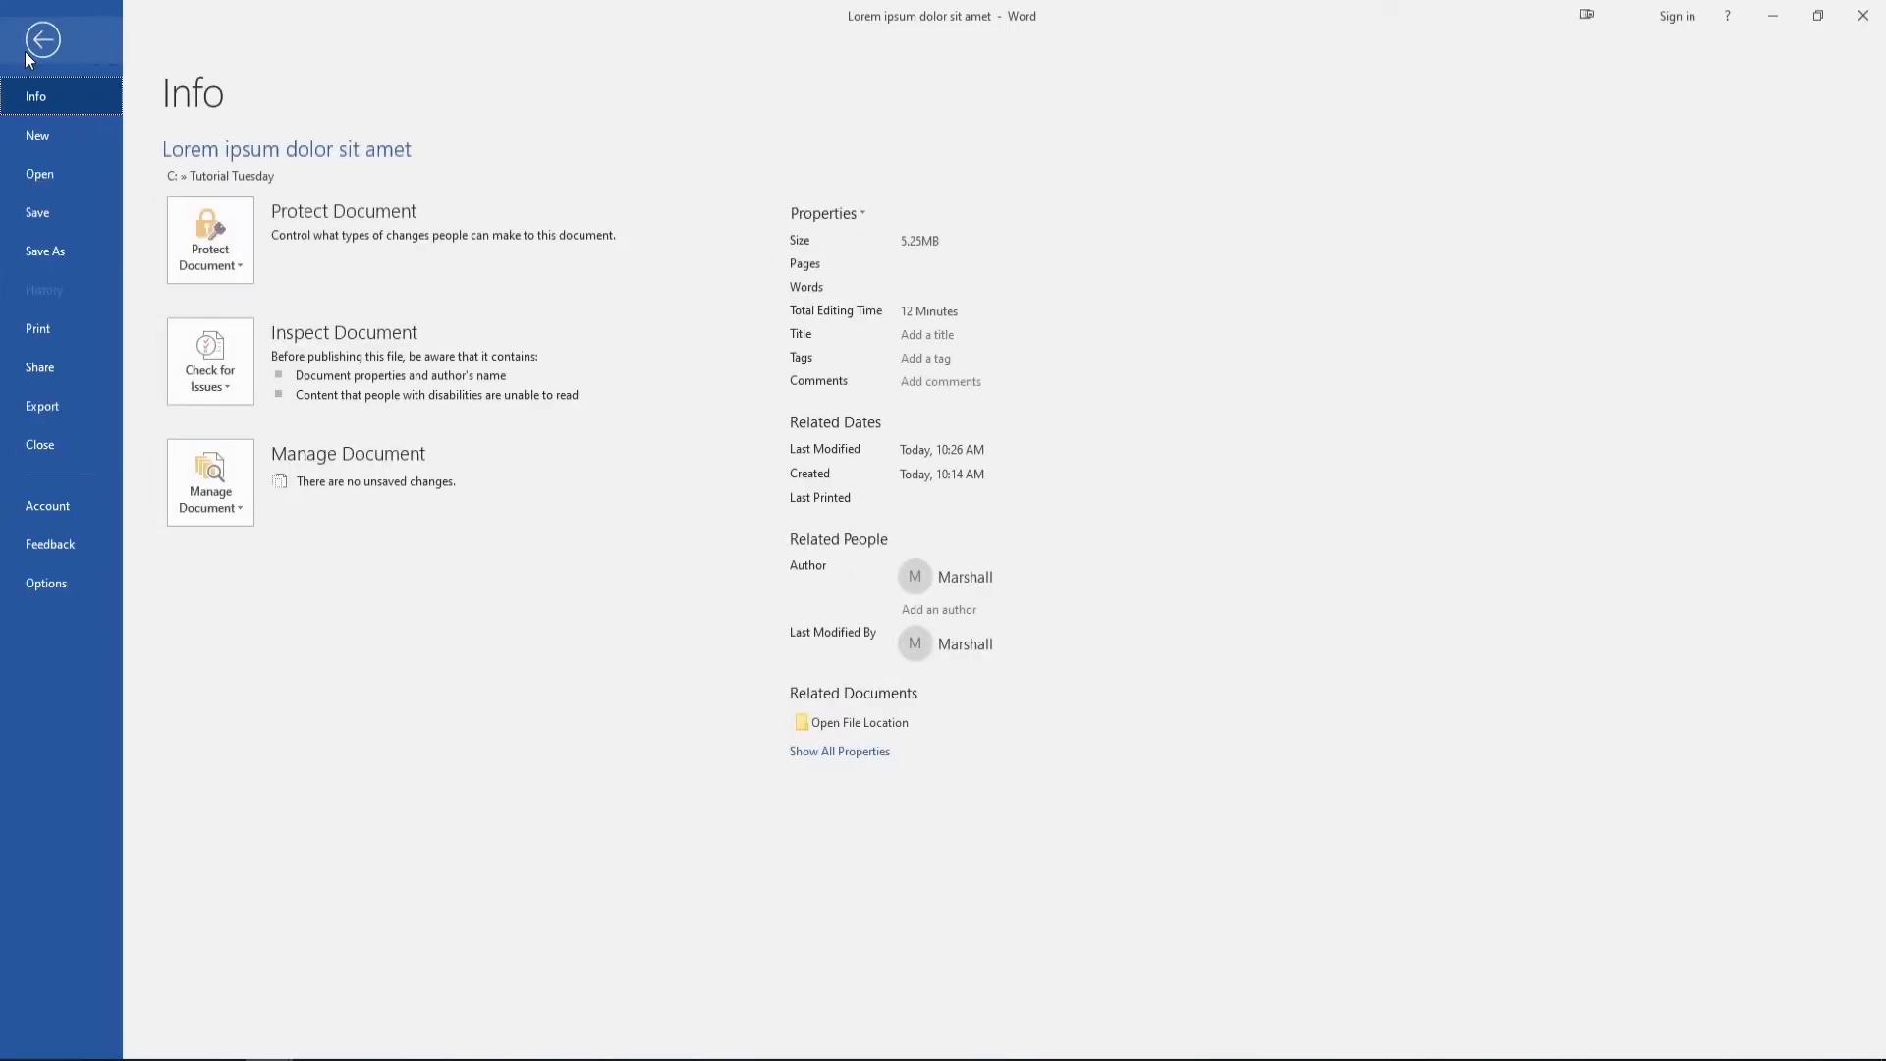
pyautogui.click(49, 327)
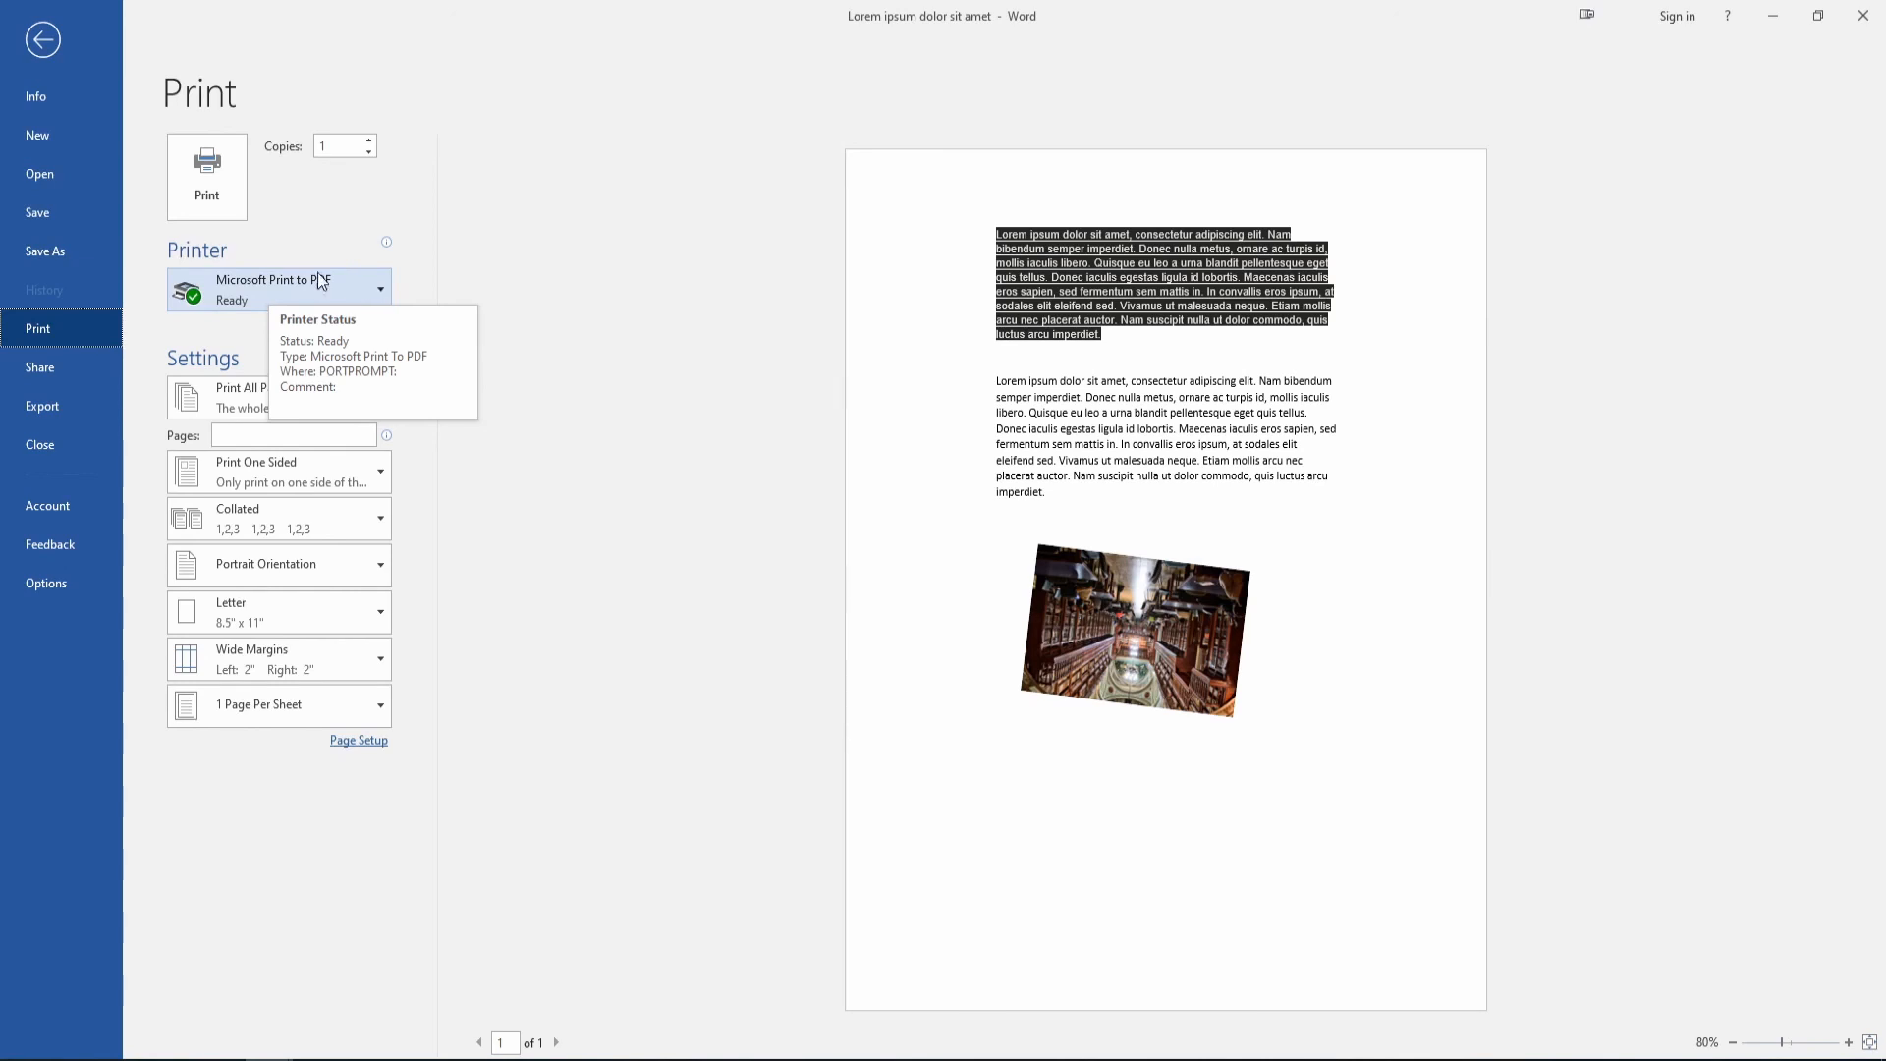
pyautogui.click(211, 181)
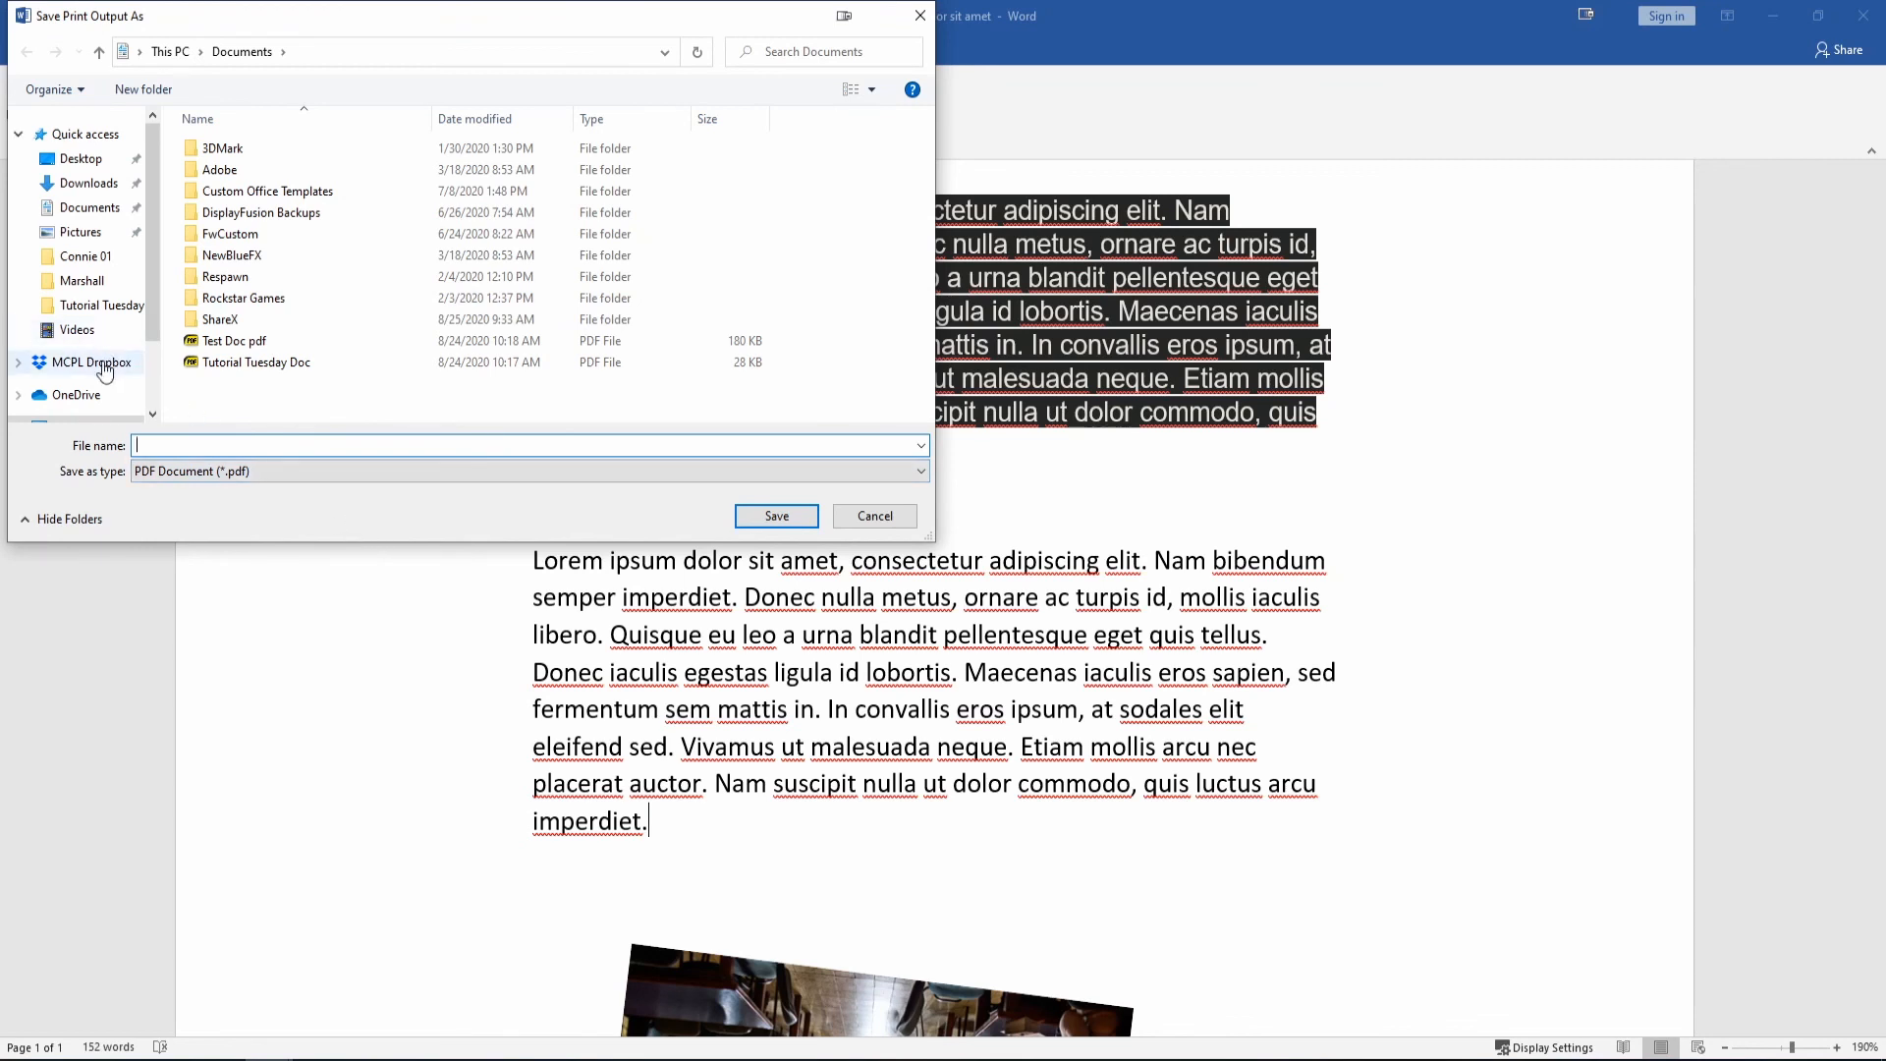
pyautogui.click(98, 305)
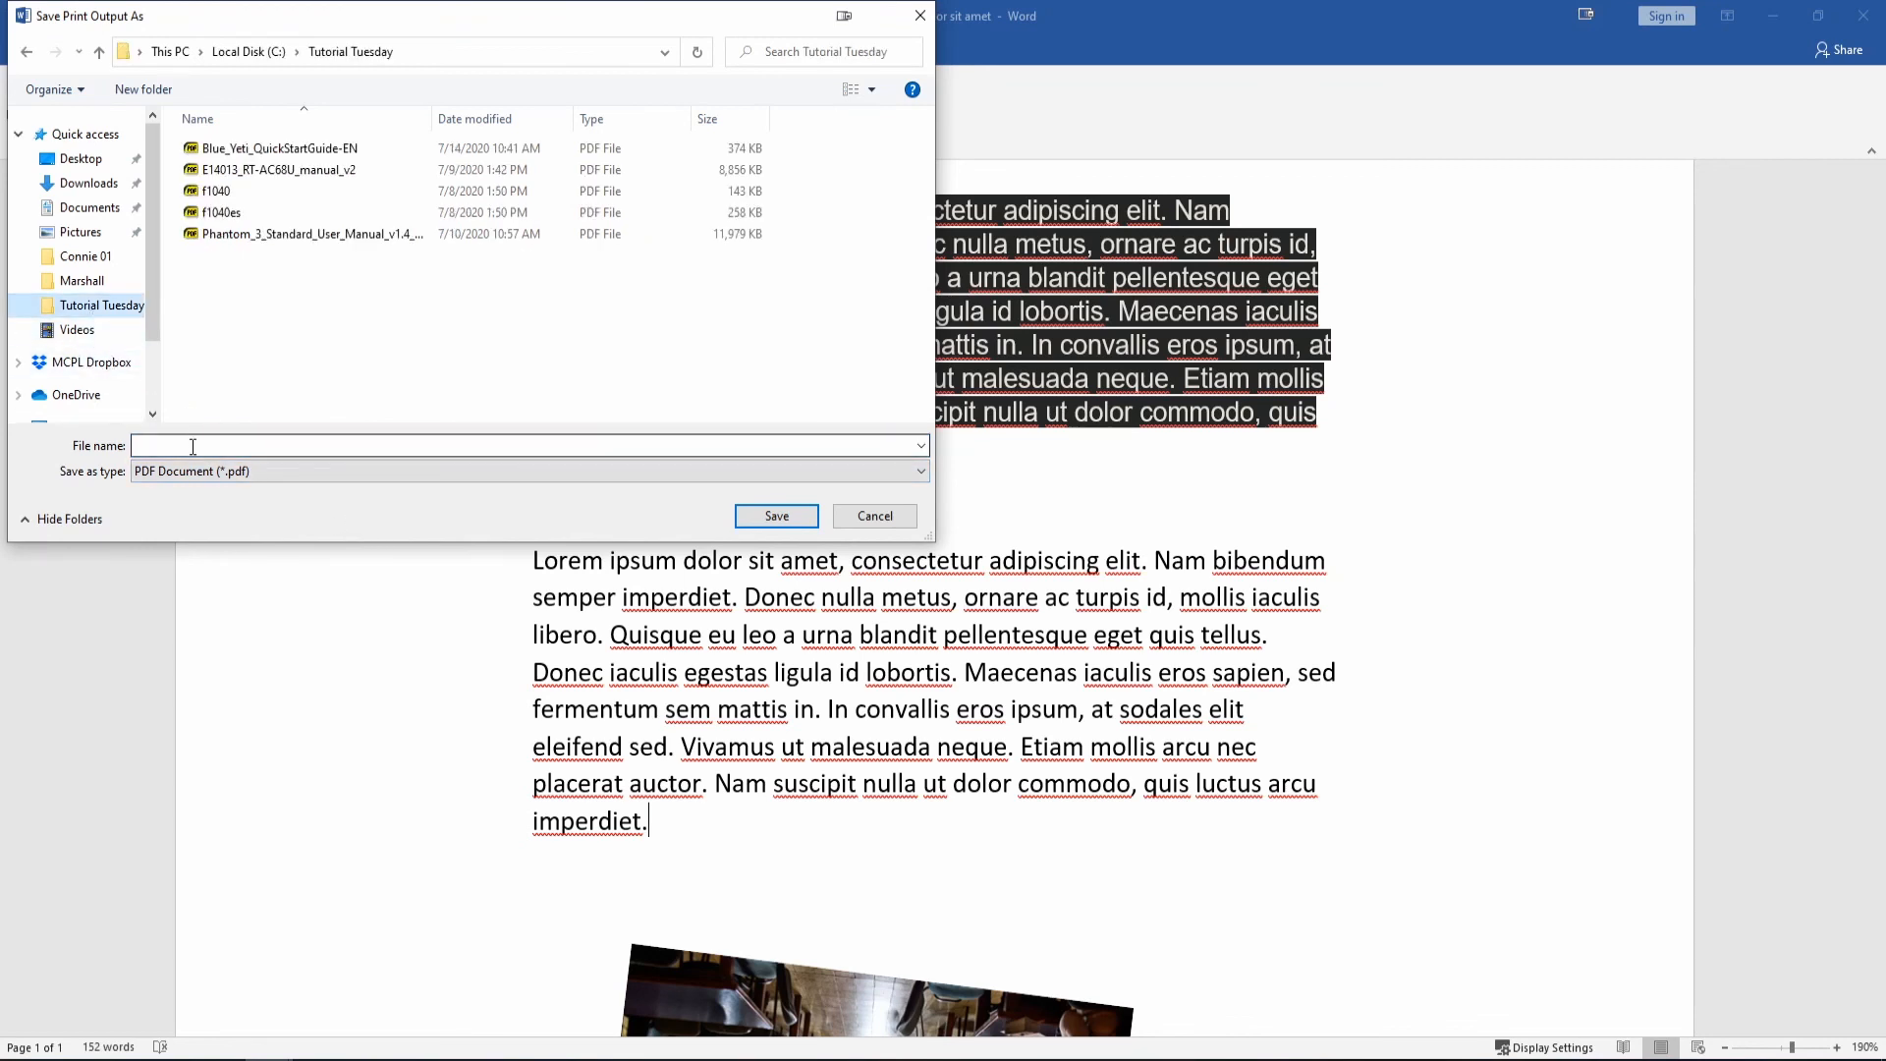
pyautogui.click(206, 448)
pyautogui.write('l')
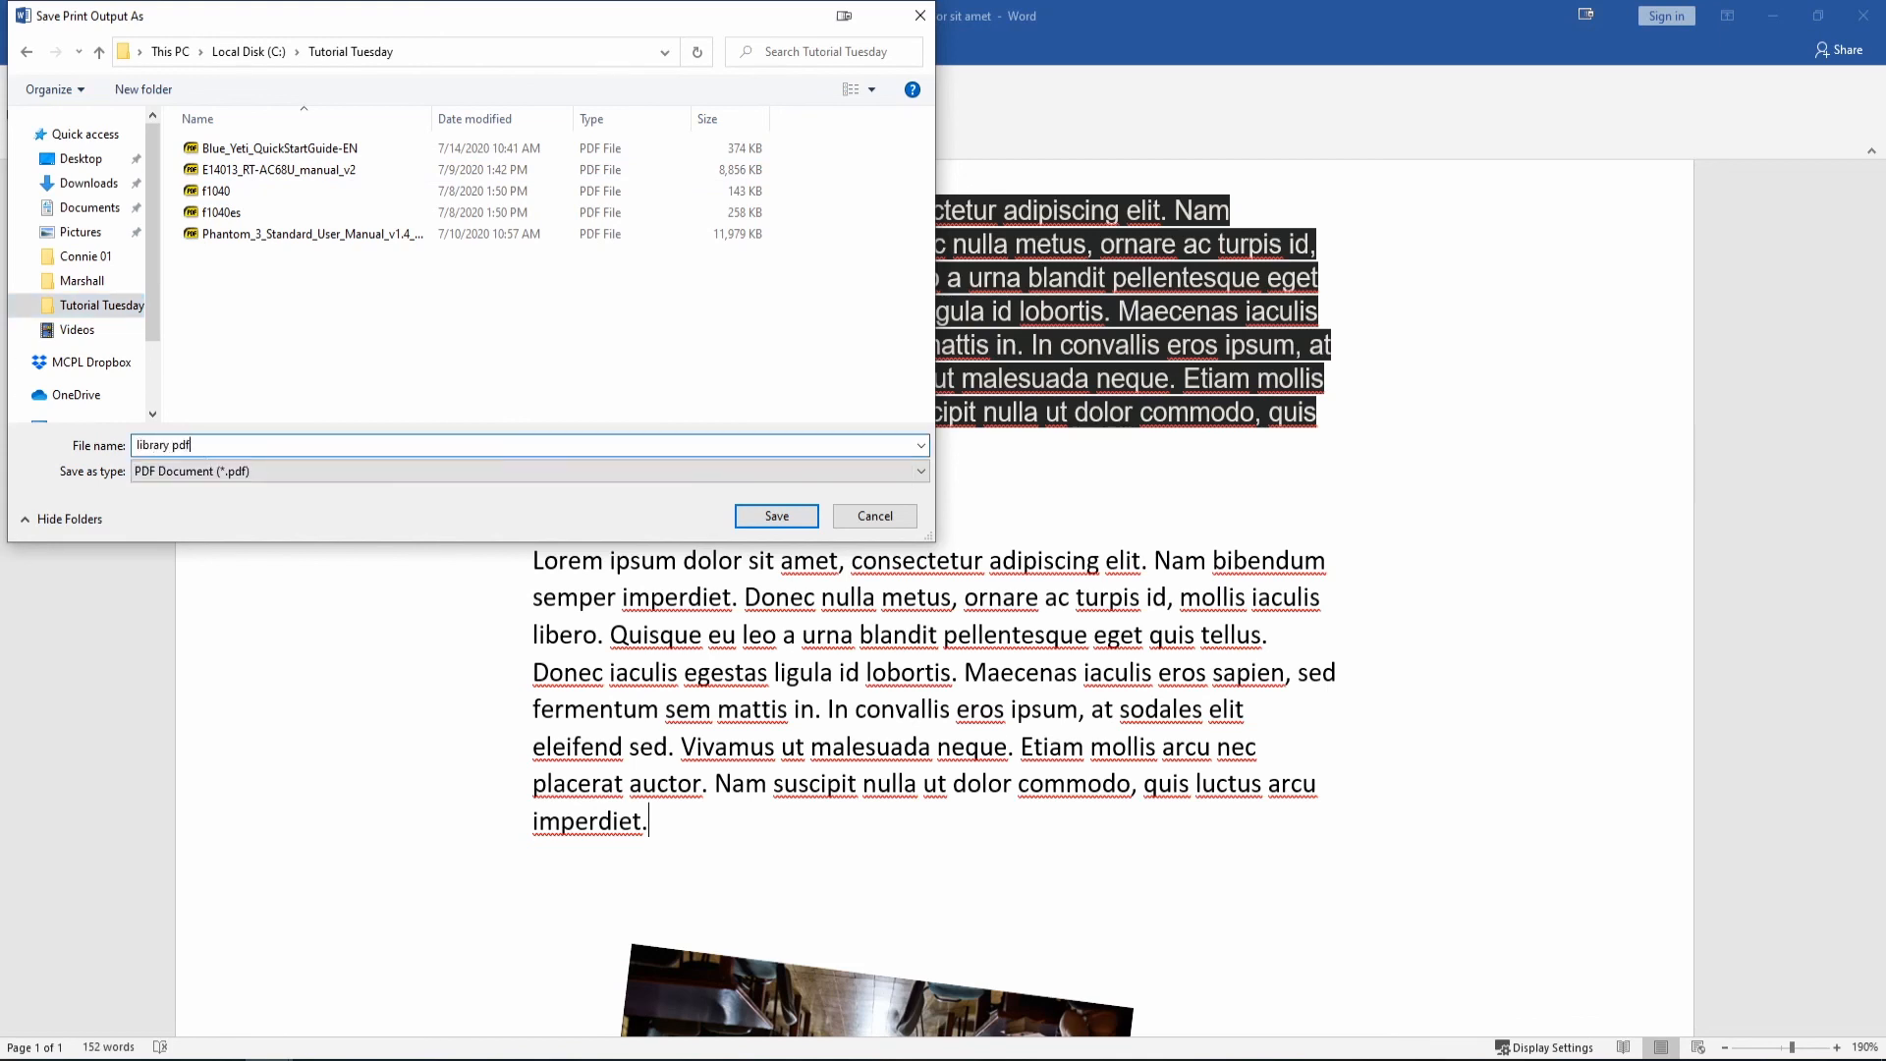
pyautogui.write('ibrary pdf')
pyautogui.click(775, 515)
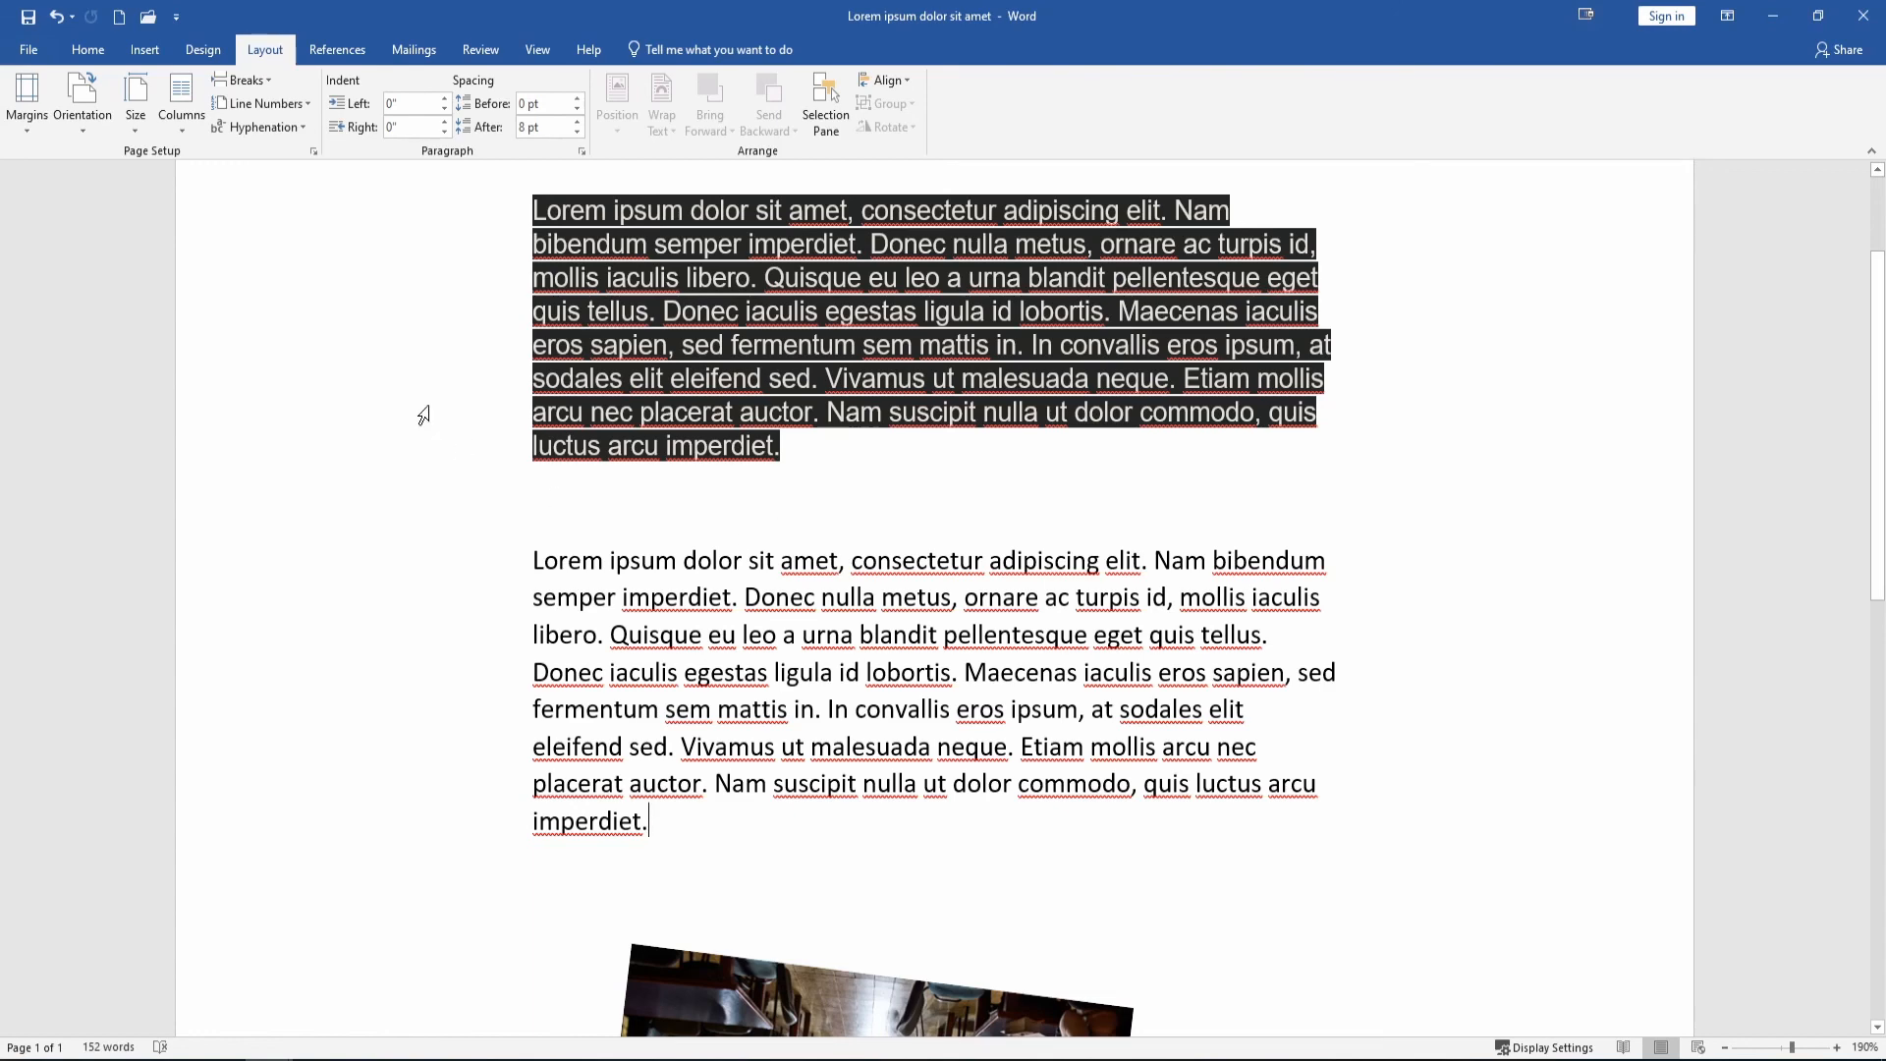
# Export the document as a PDF named 'Lorem ipsum dolor sit amet' into Tutorial Tuesday.
pyautogui.click(27, 49)
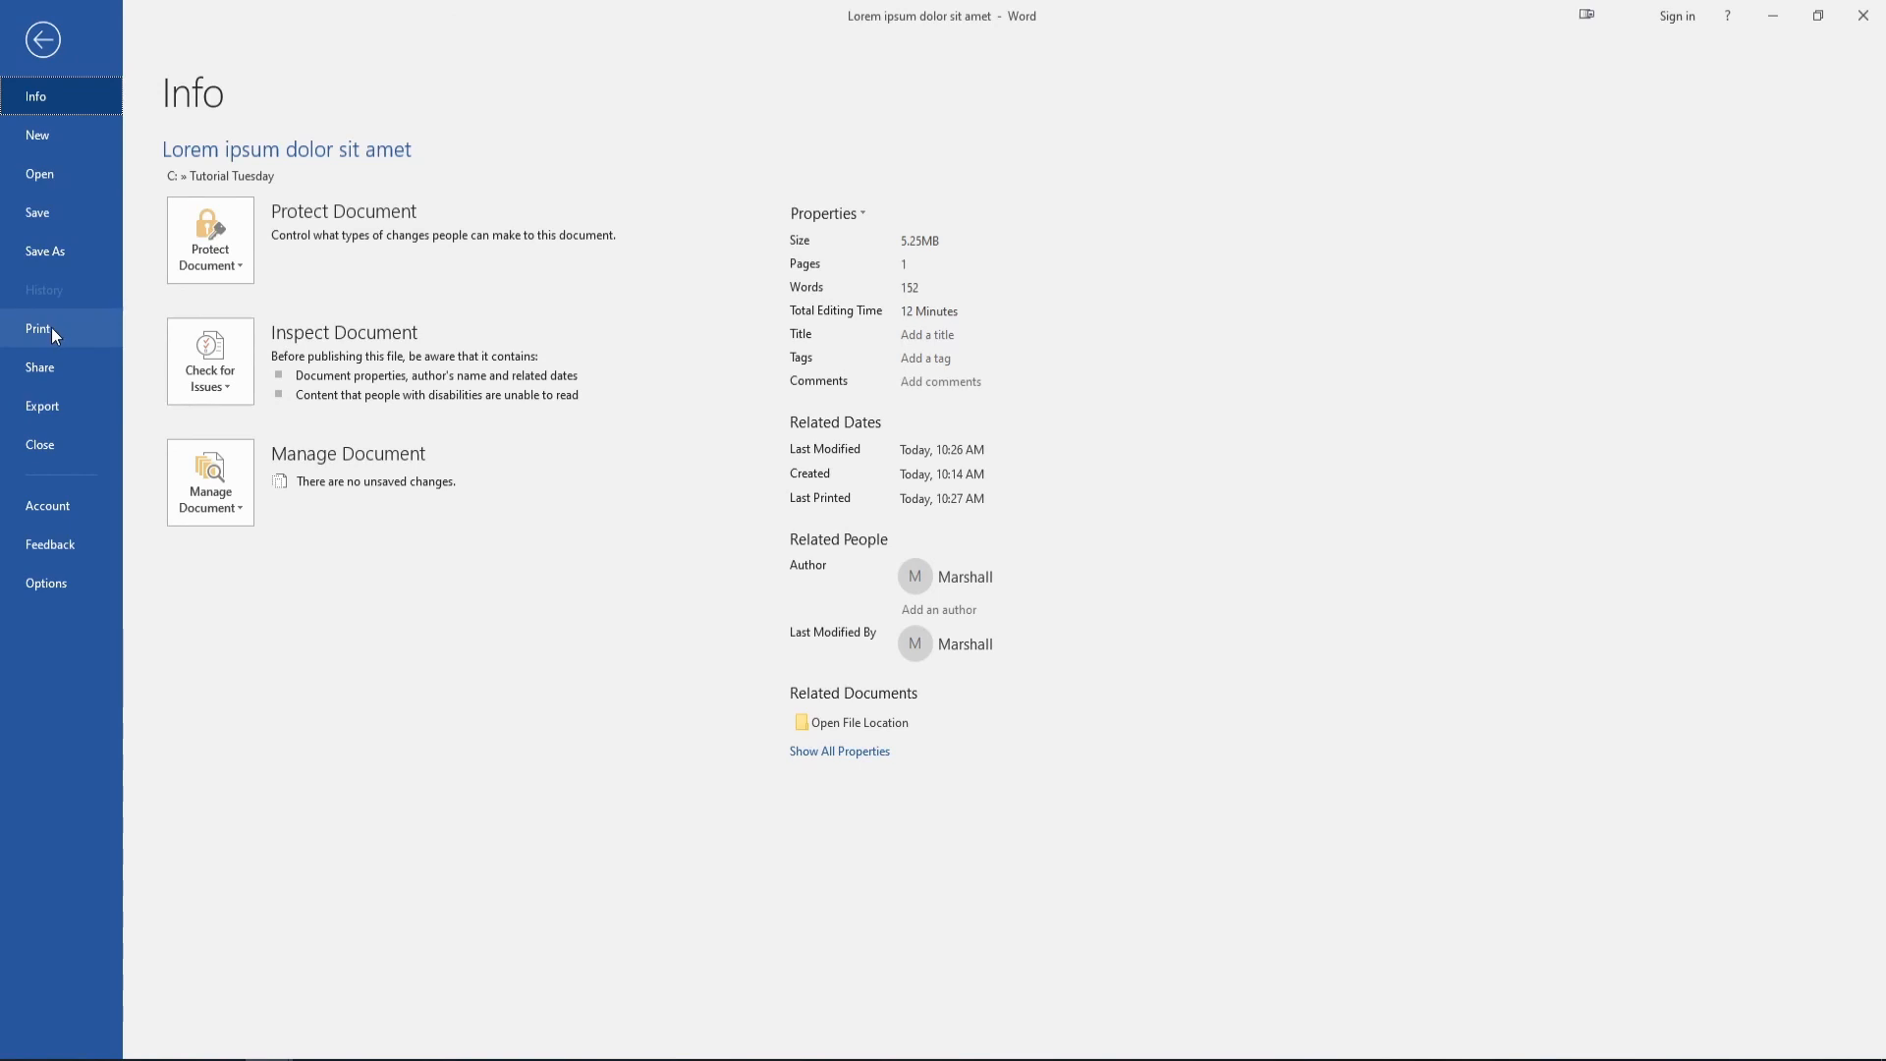
pyautogui.click(57, 406)
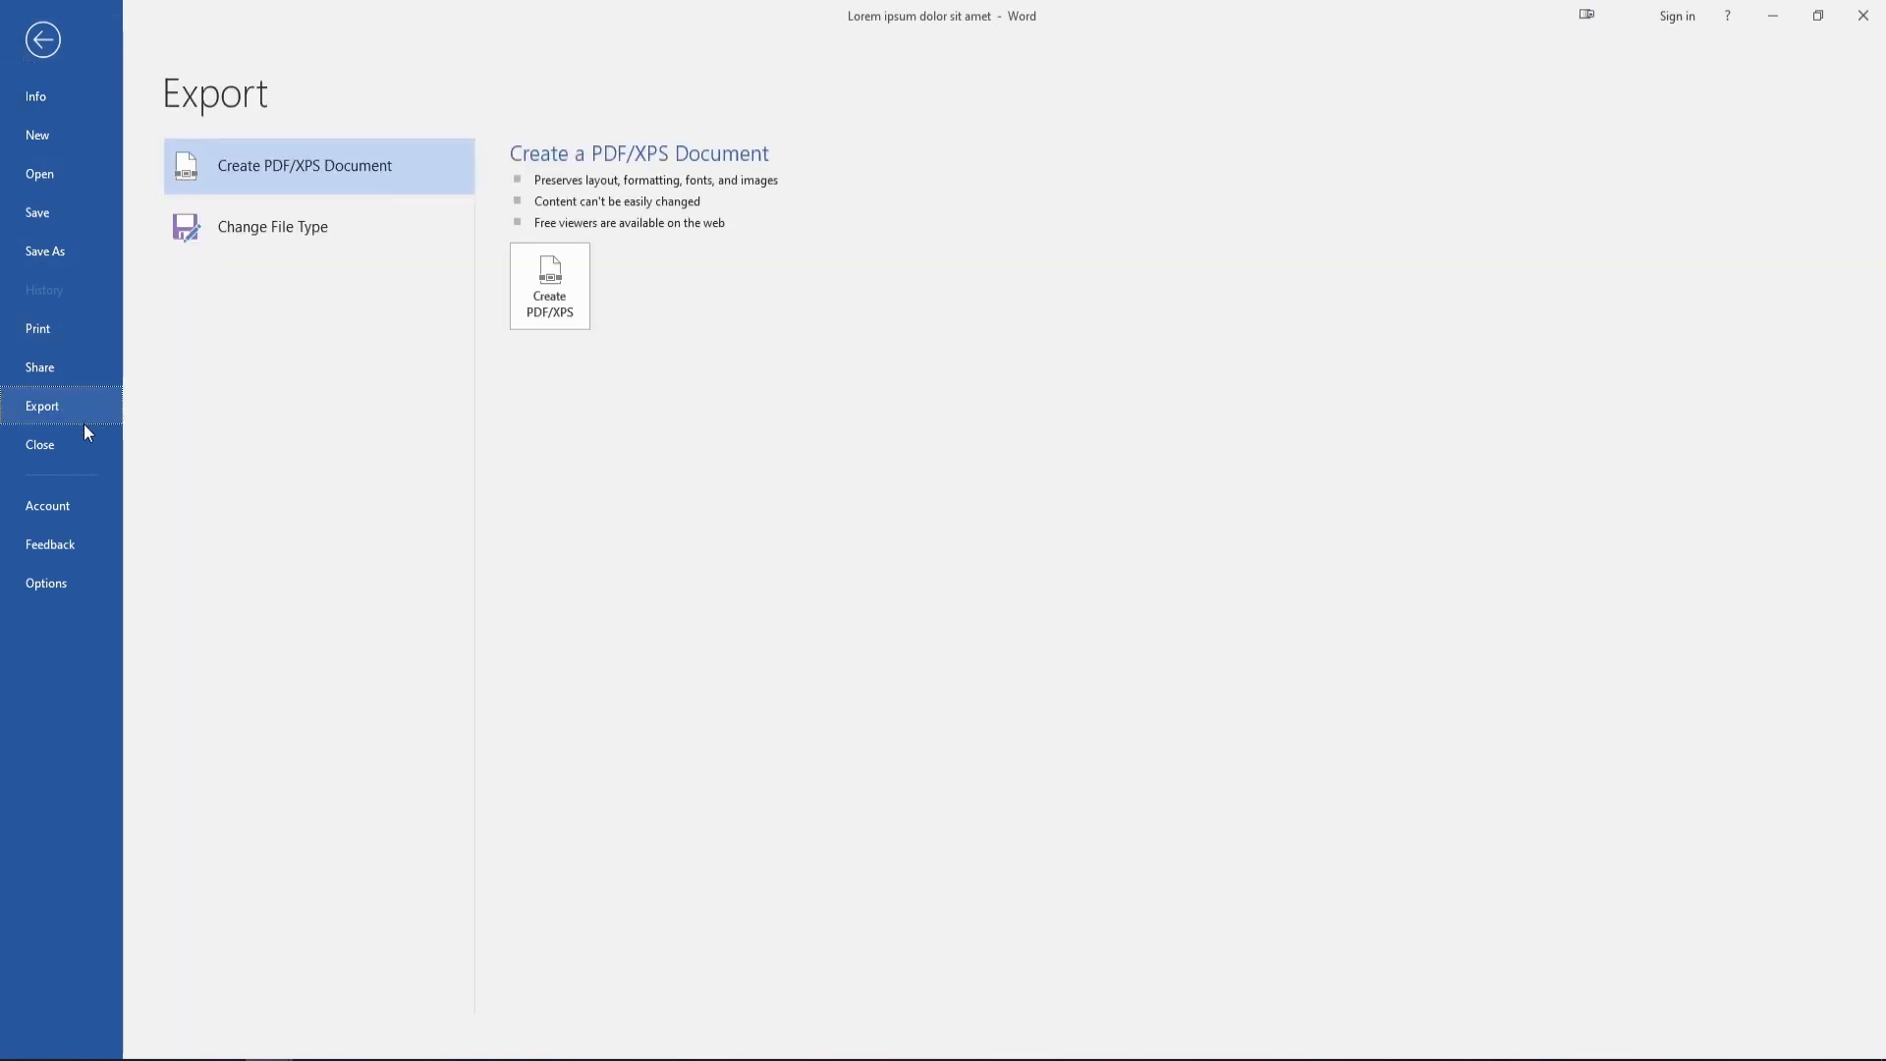
pyautogui.click(549, 298)
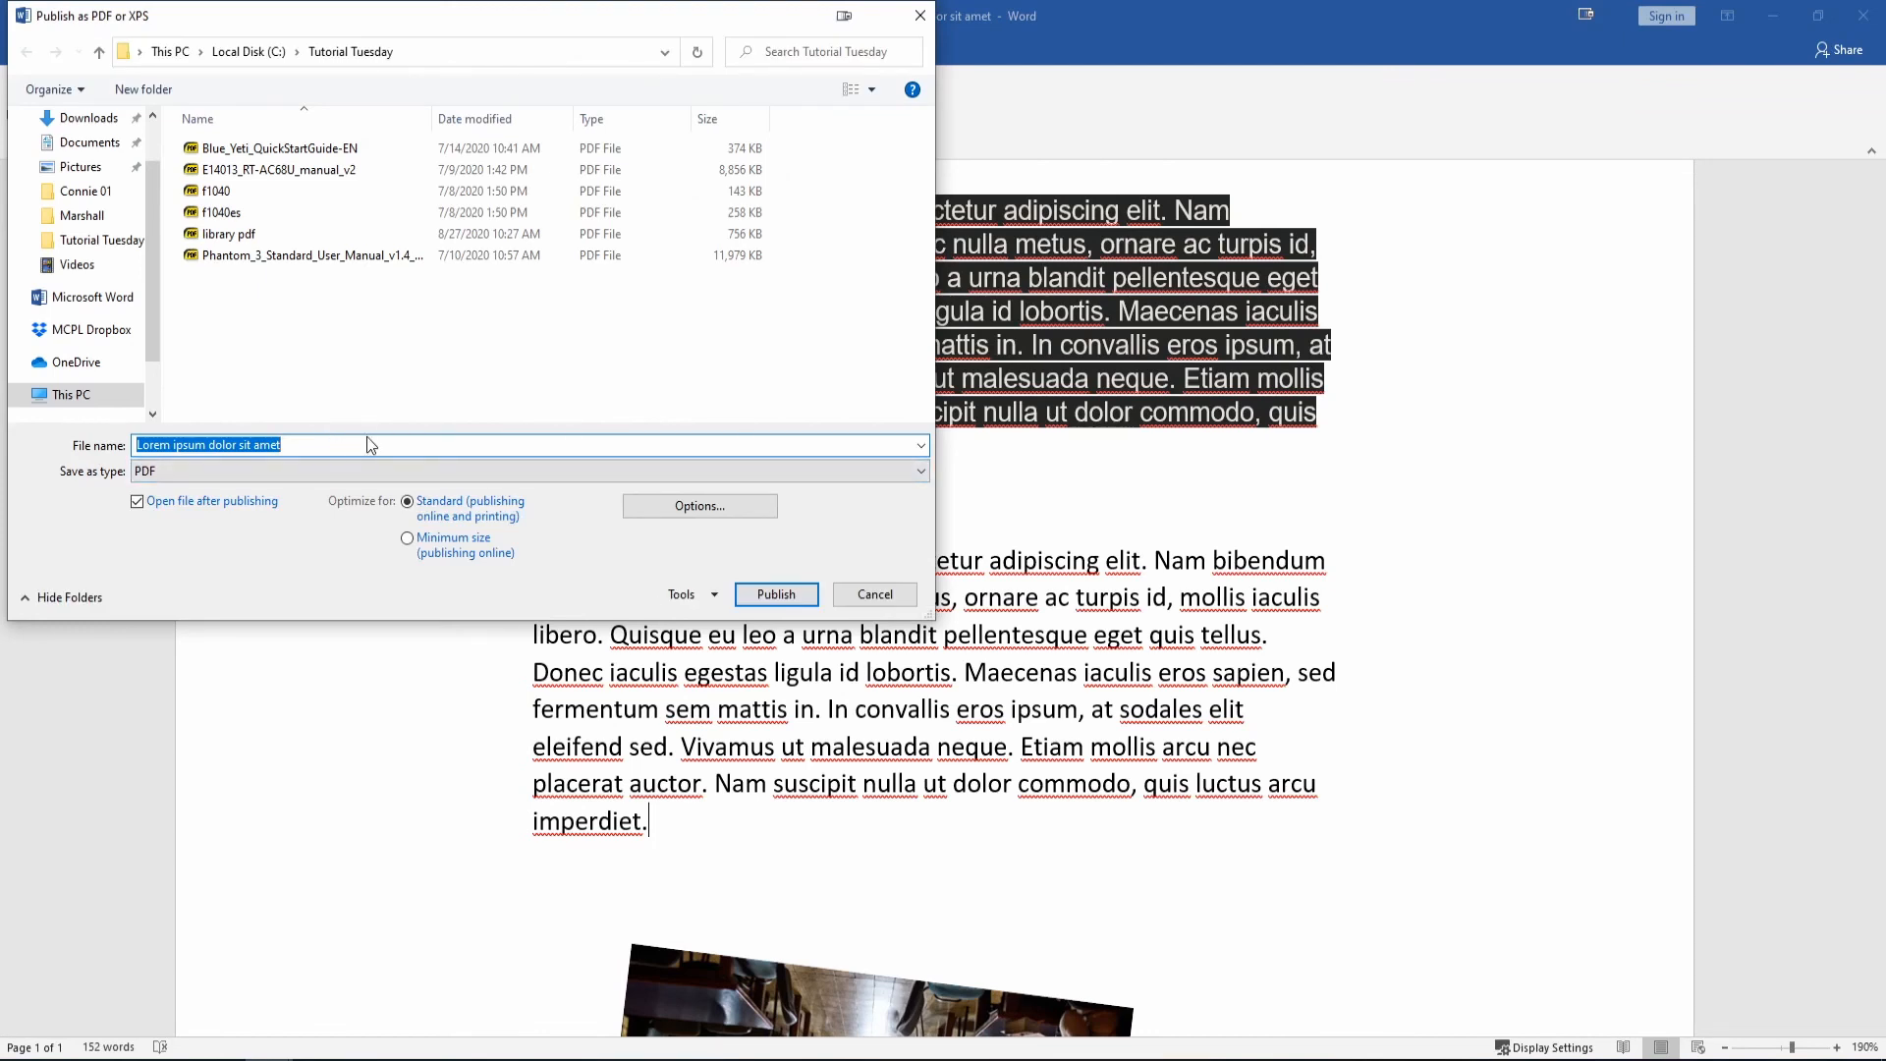
pyautogui.click(775, 595)
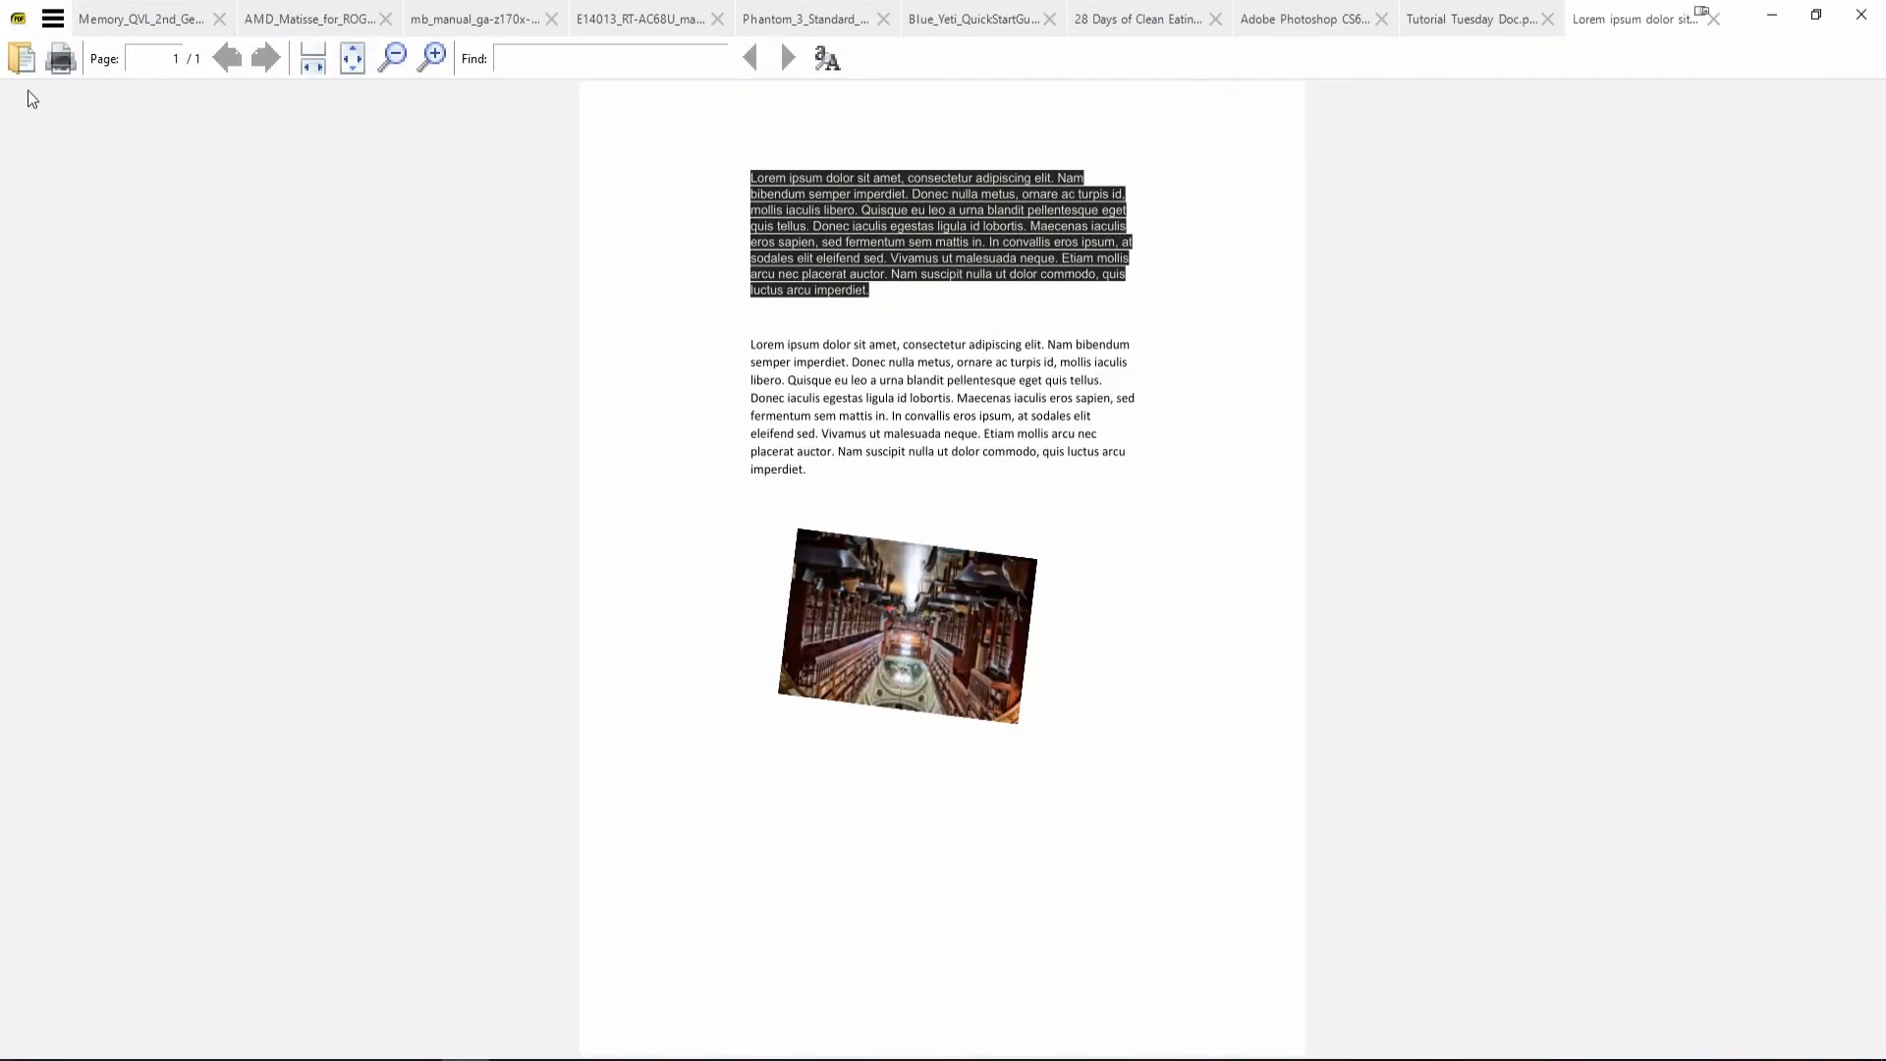
# Close Sumatra PDF using the File > Exit command in its main menu.
pyautogui.click(51, 22)
pyautogui.click(64, 49)
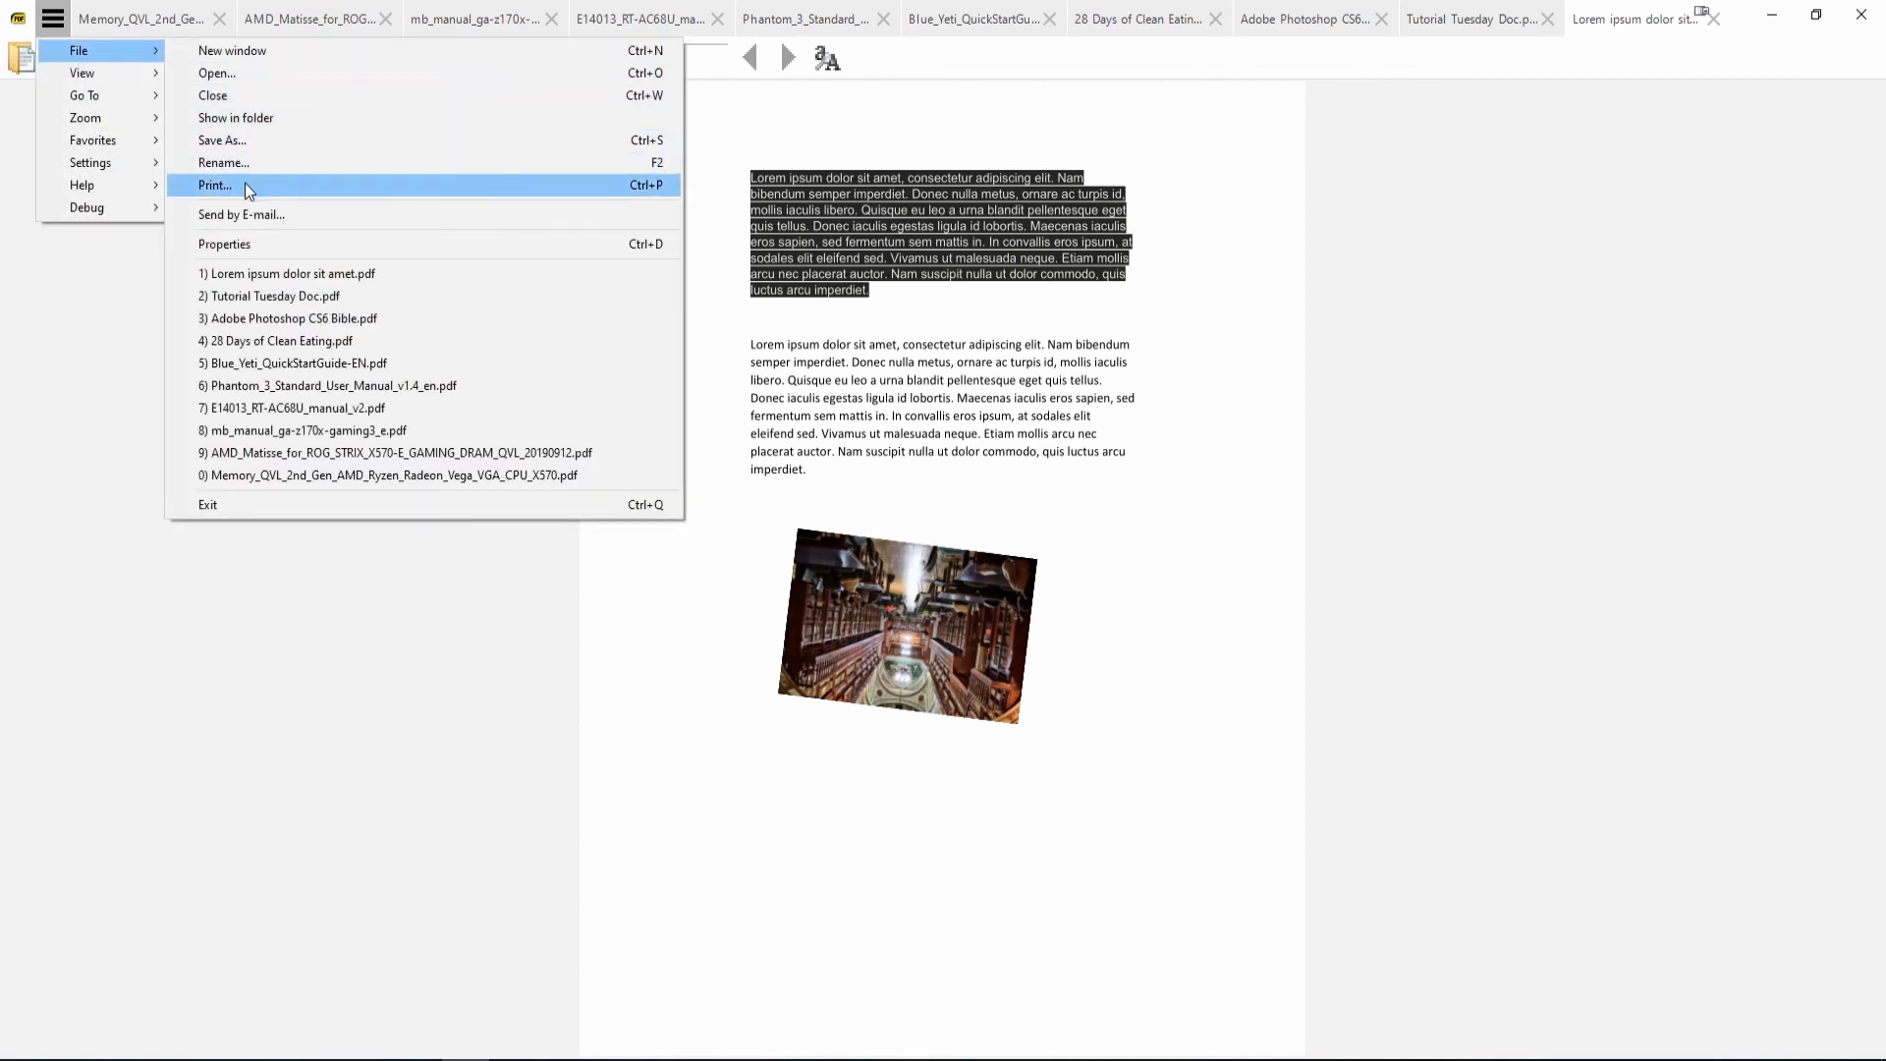
pyautogui.click(218, 505)
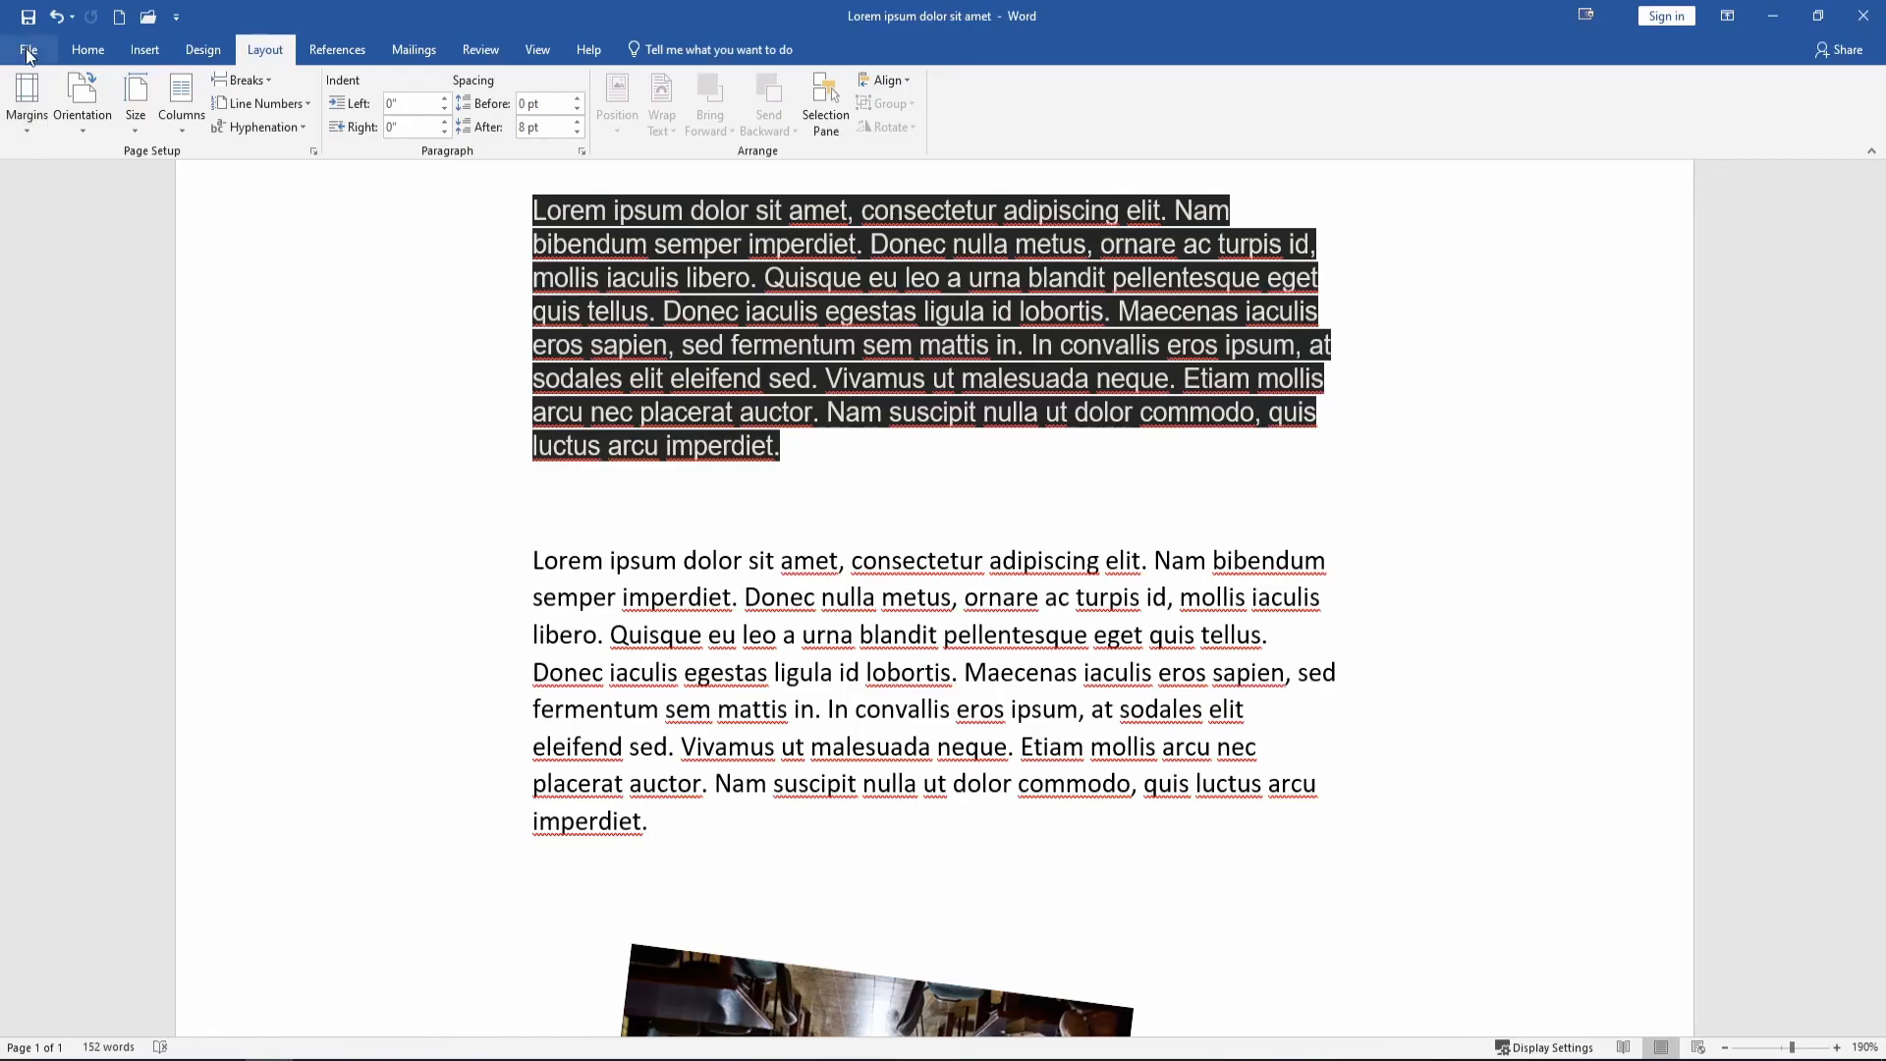
# Start a Save As and choose USB Drive (D:) as the destination.
pyautogui.click(28, 51)
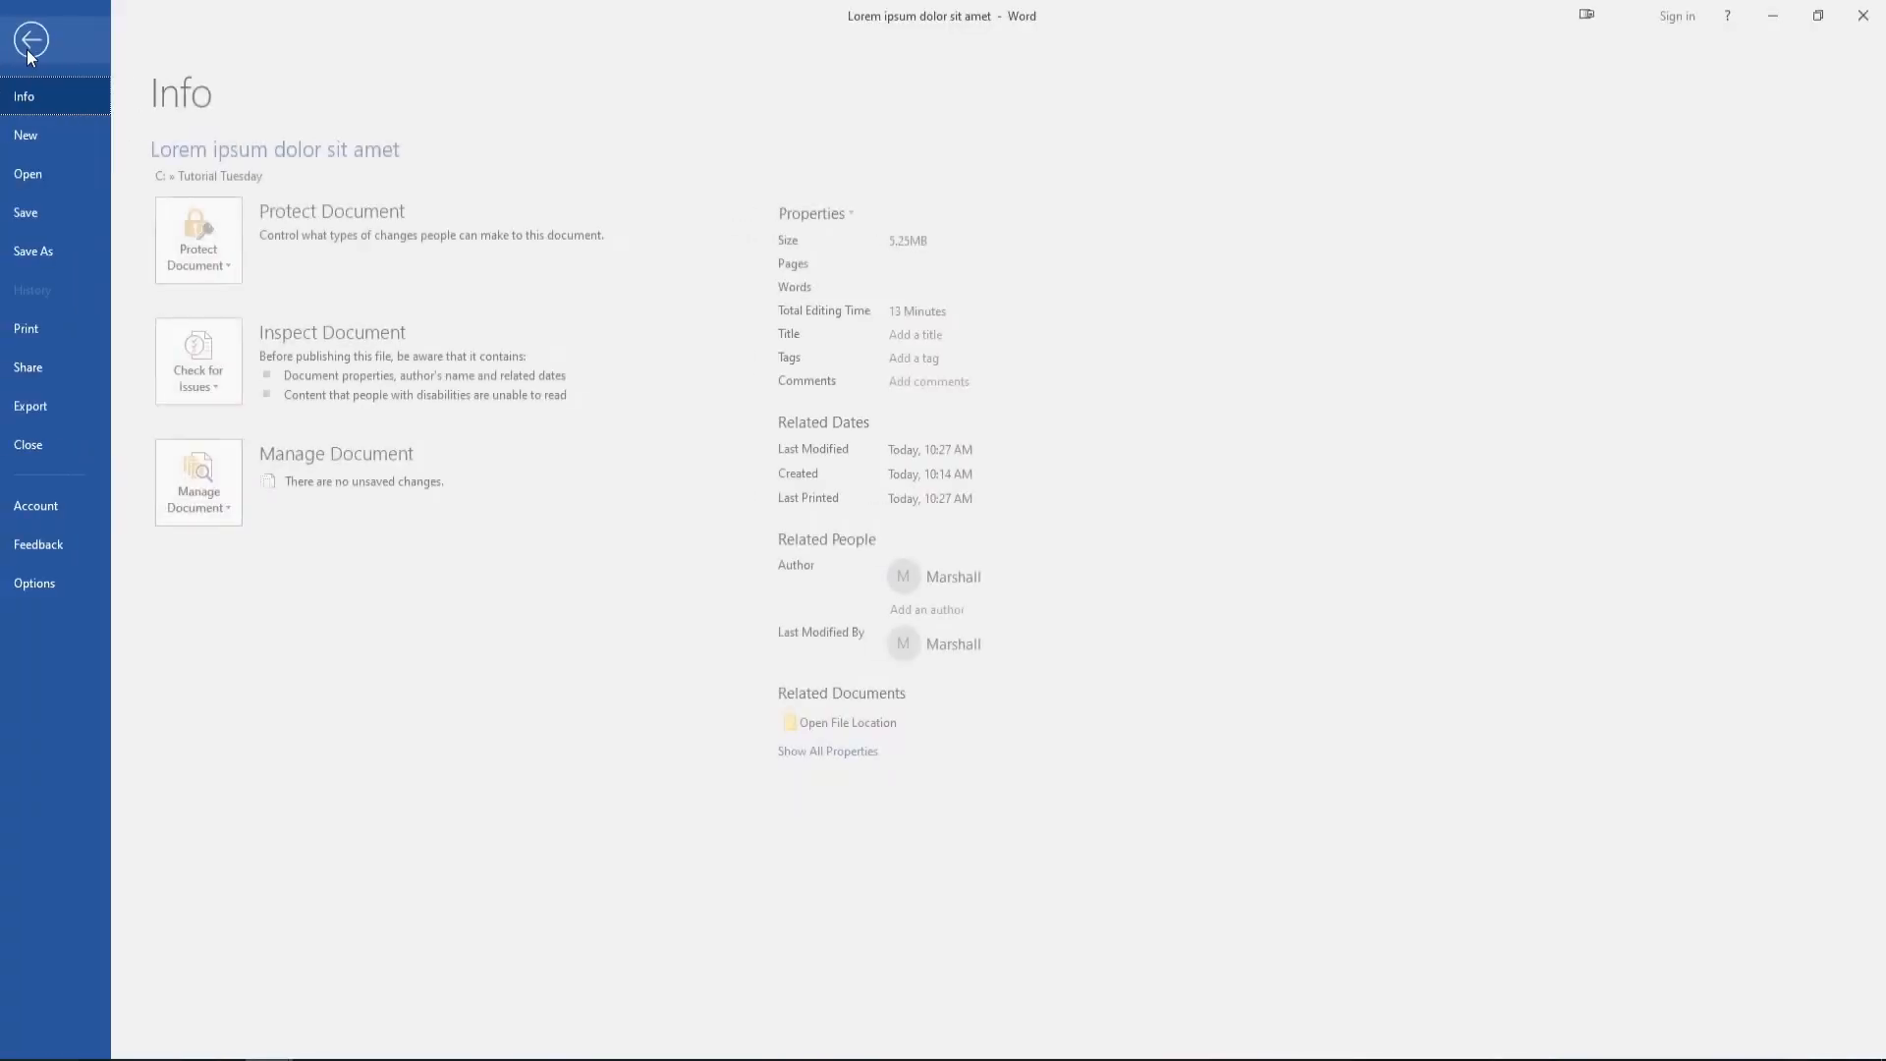
pyautogui.click(49, 250)
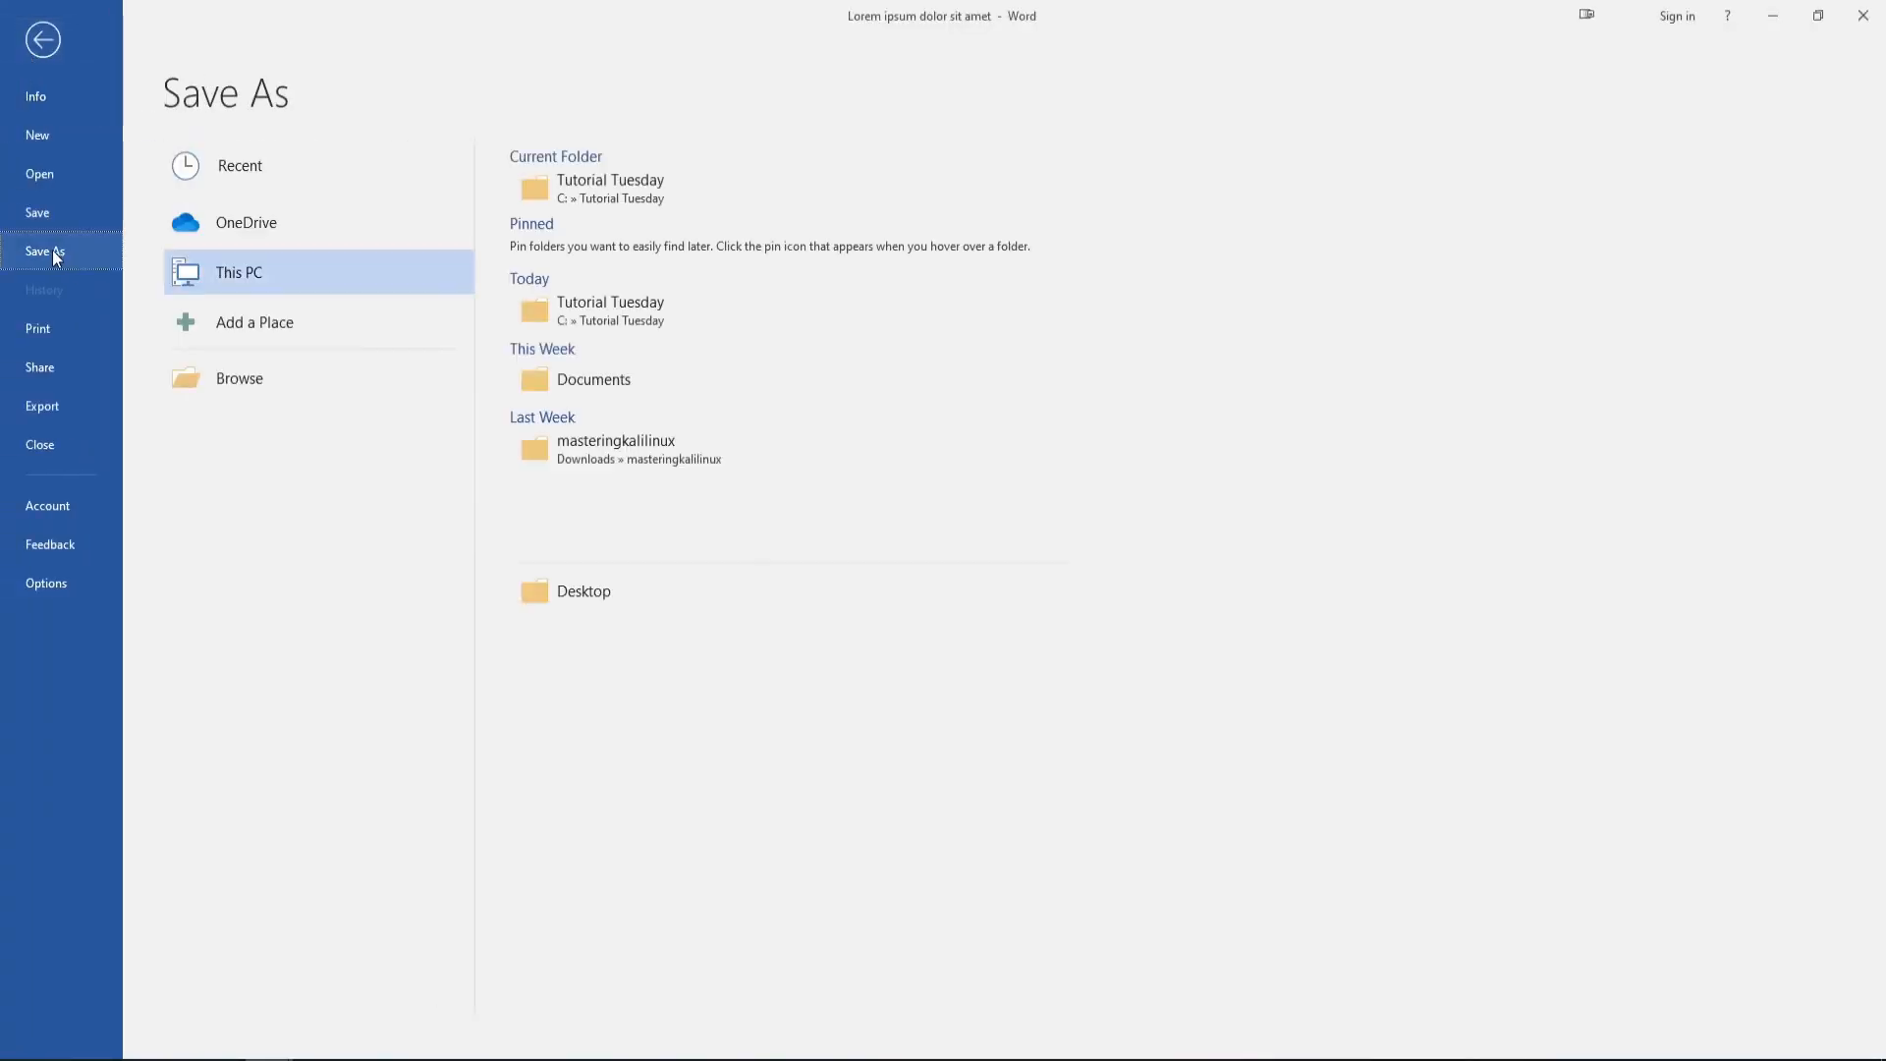
pyautogui.click(243, 385)
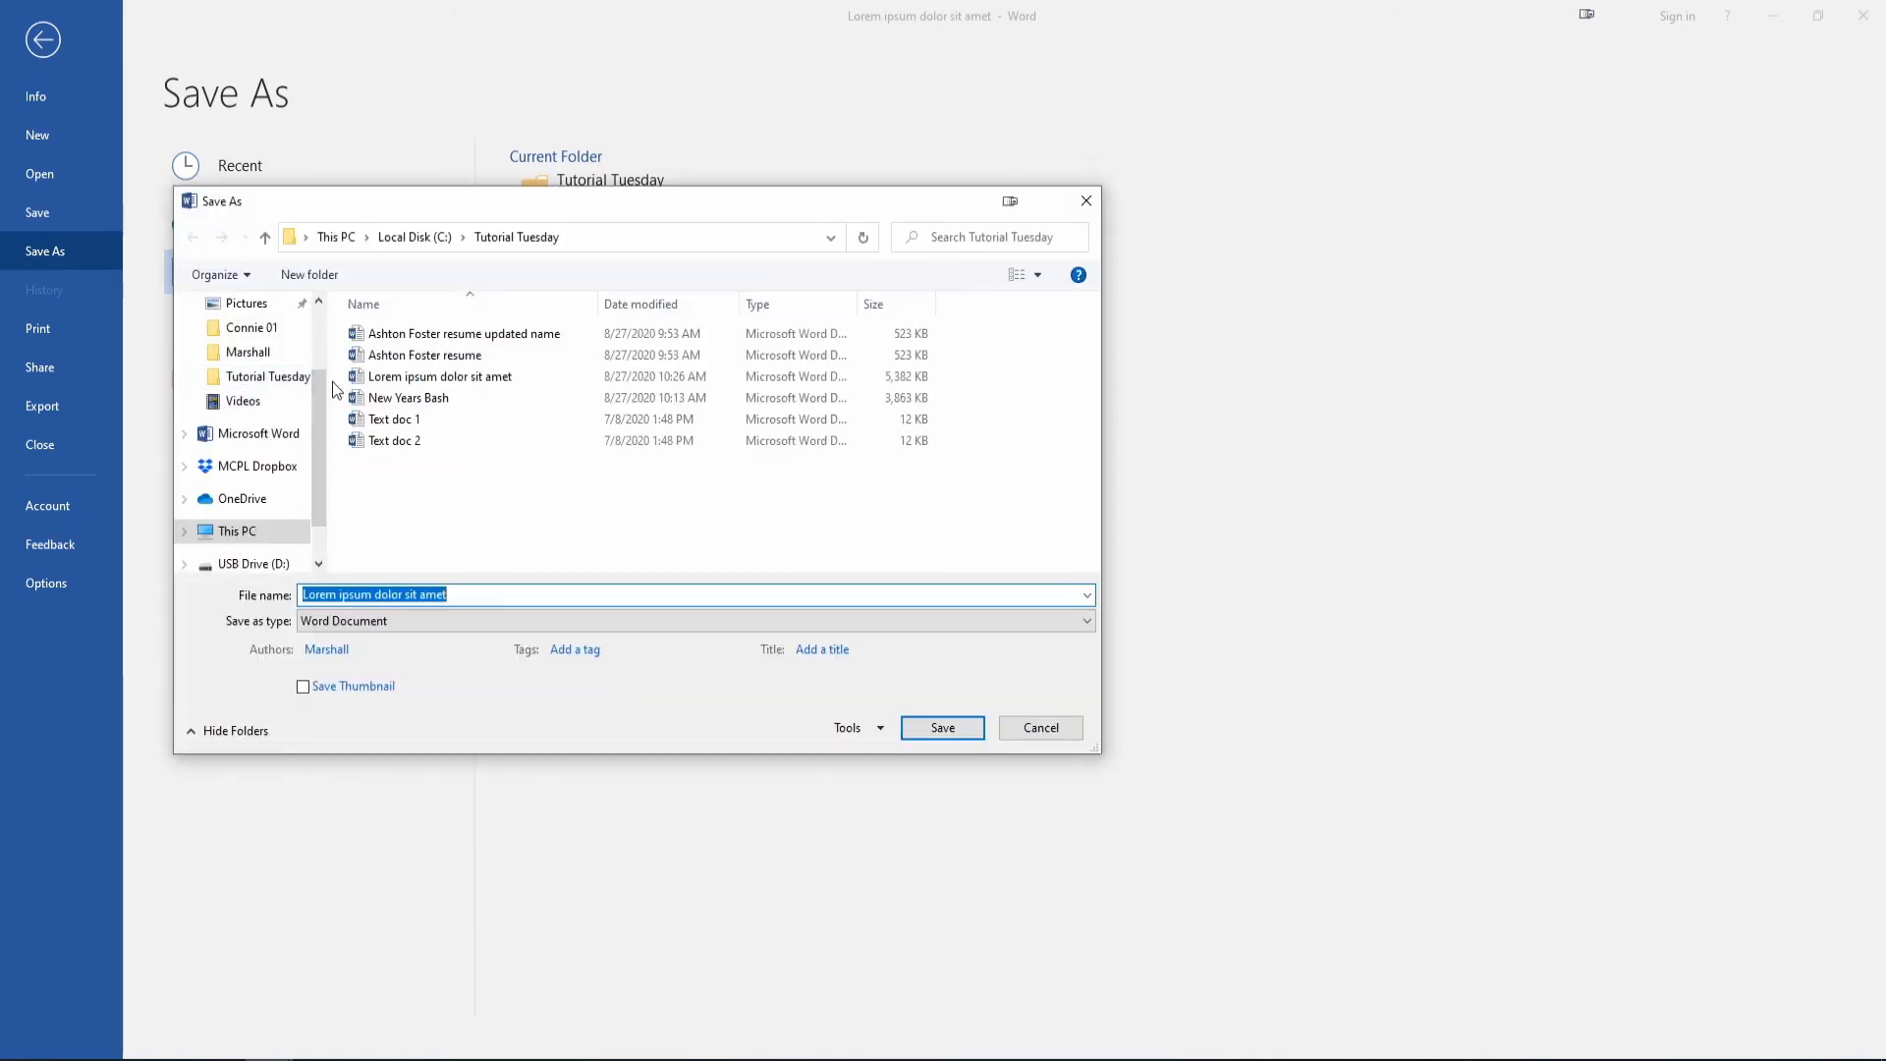
pyautogui.scroll(-1, 326, 496)
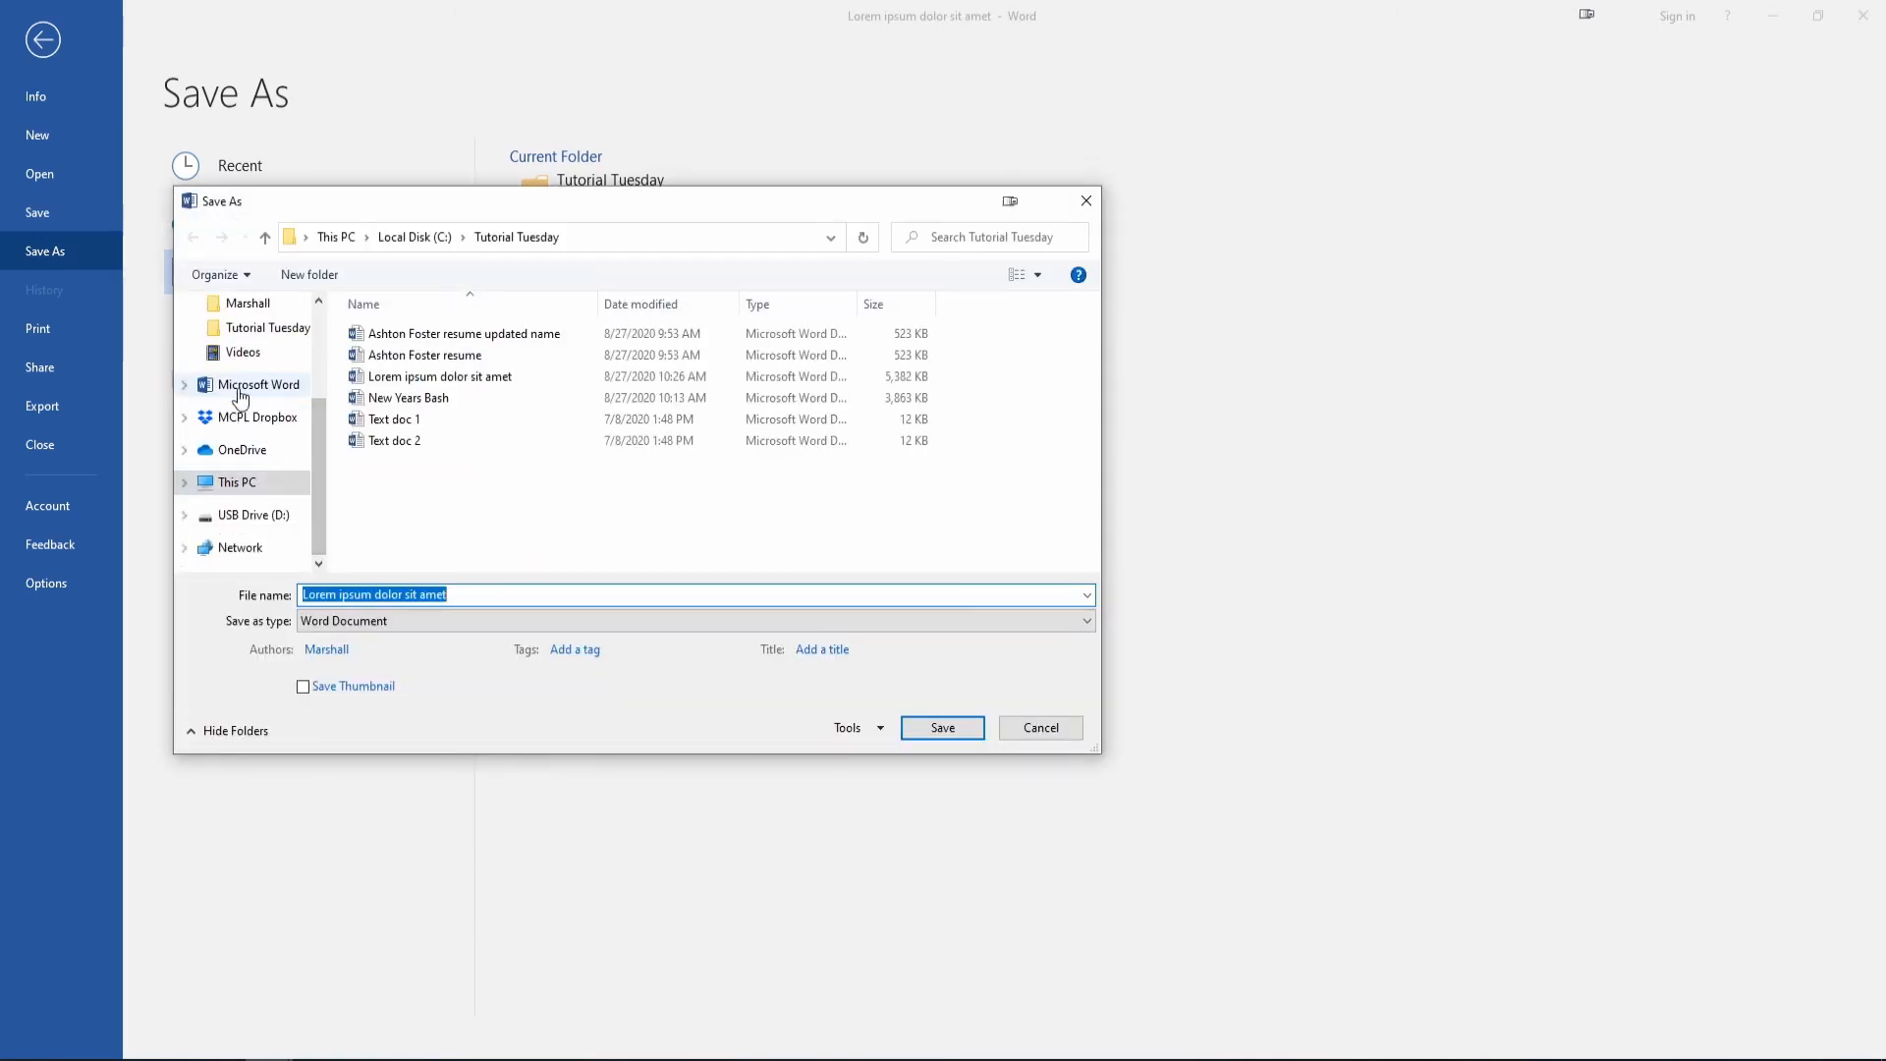
pyautogui.click(255, 523)
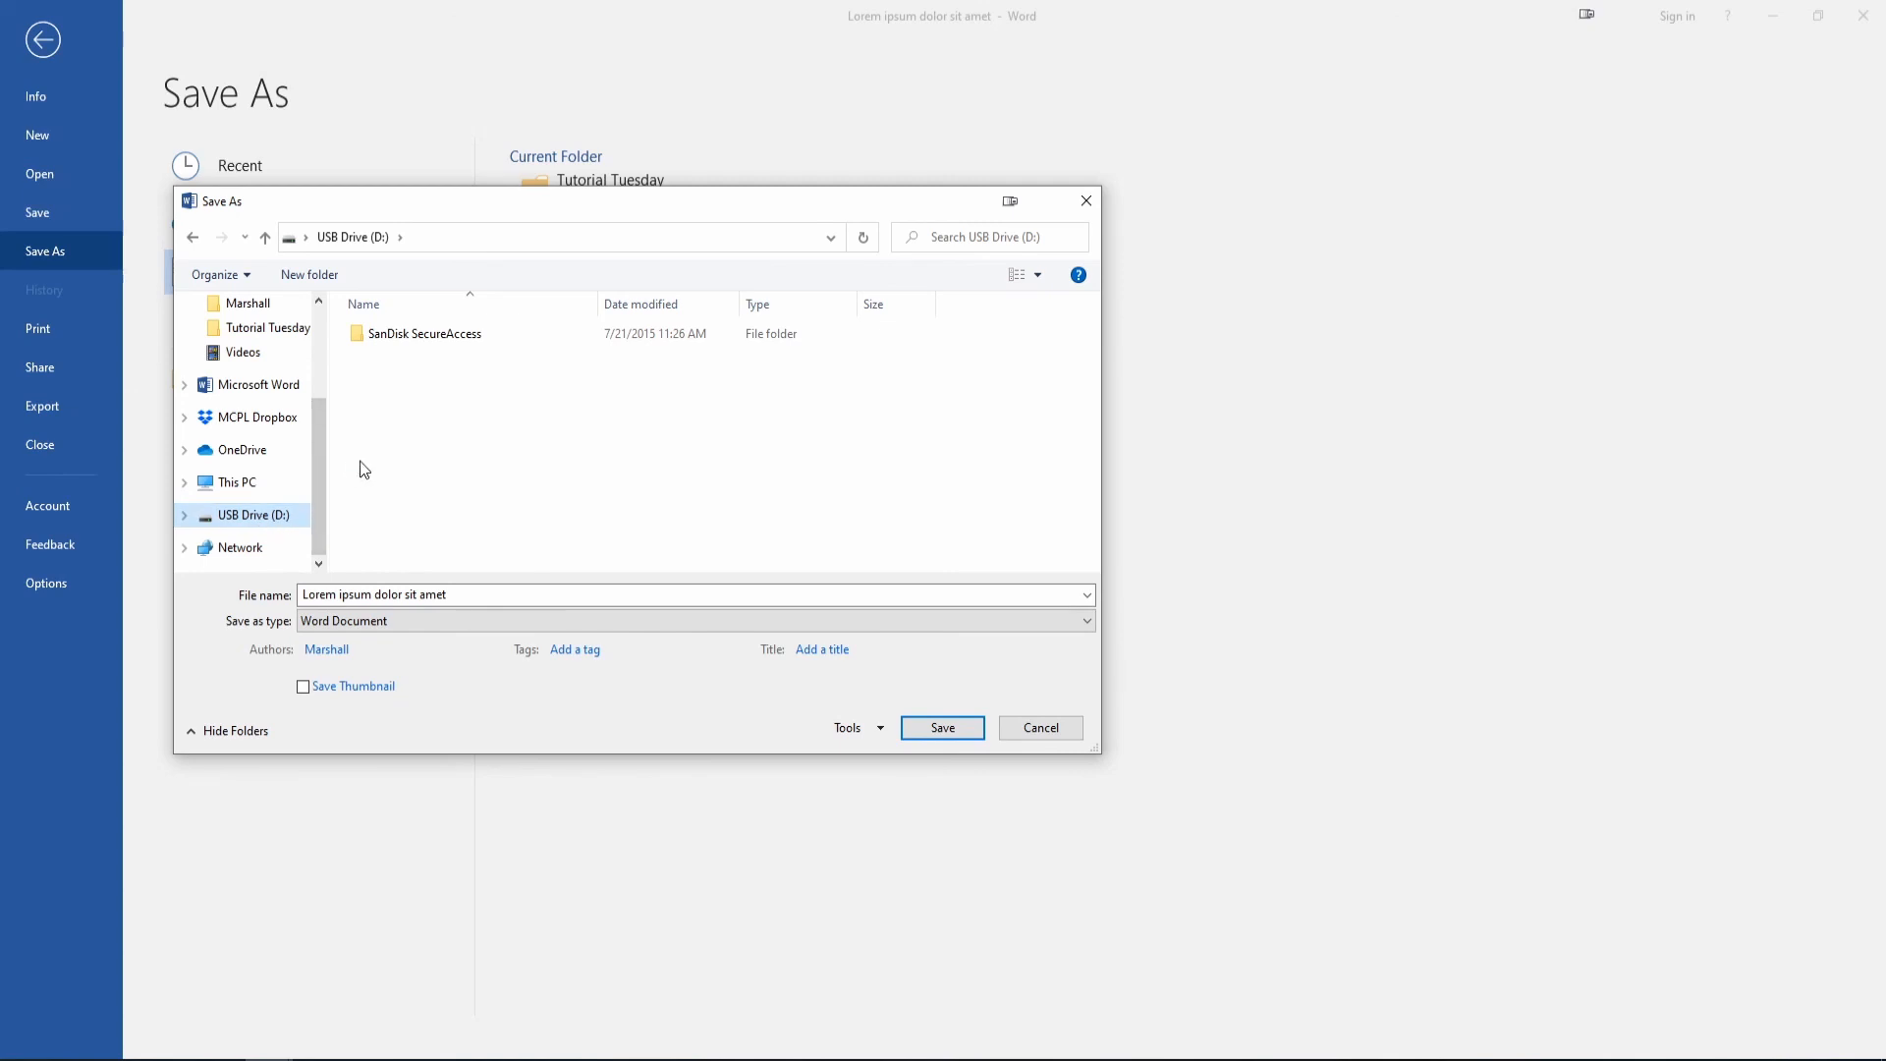
# Create a new folder named Documents on the USB drive.
pyautogui.rightClick(401, 410)
pyautogui.moveTo(577, 652)
pyautogui.click(652, 644)
pyautogui.write('Documents')
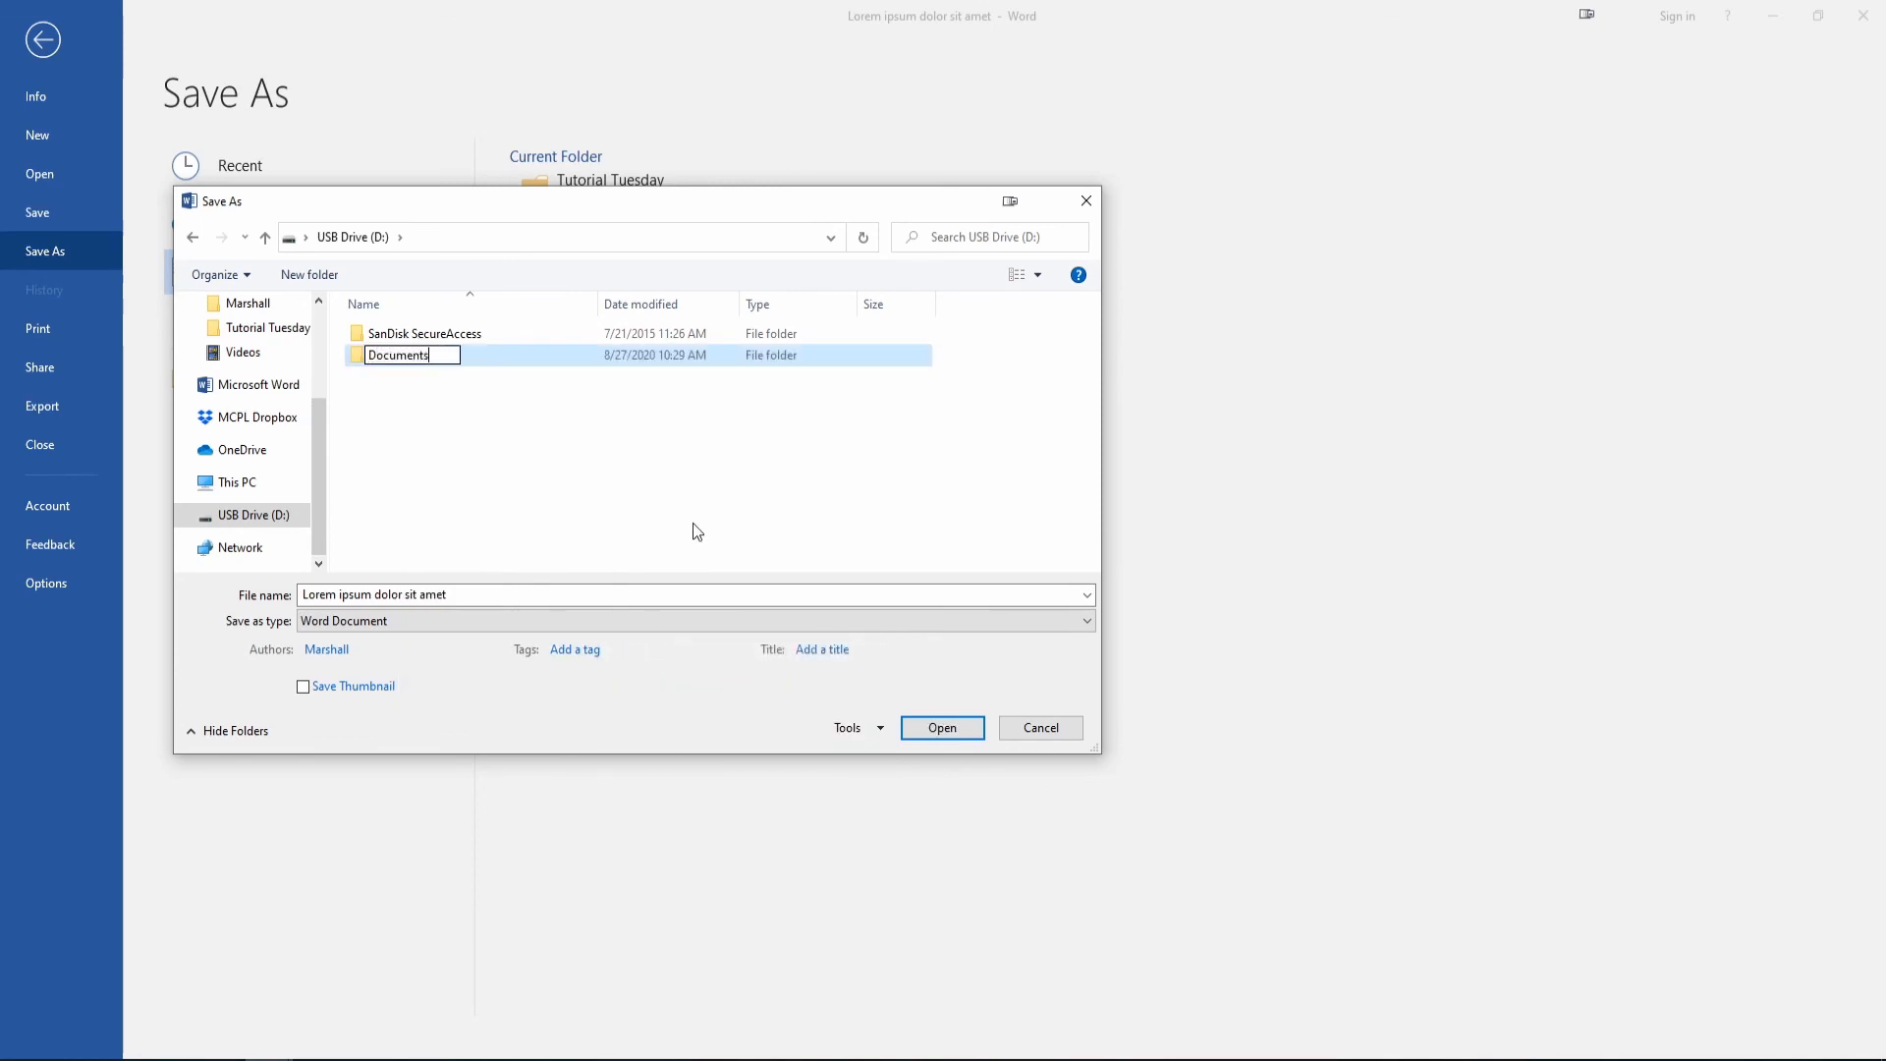
pyautogui.press('Return')
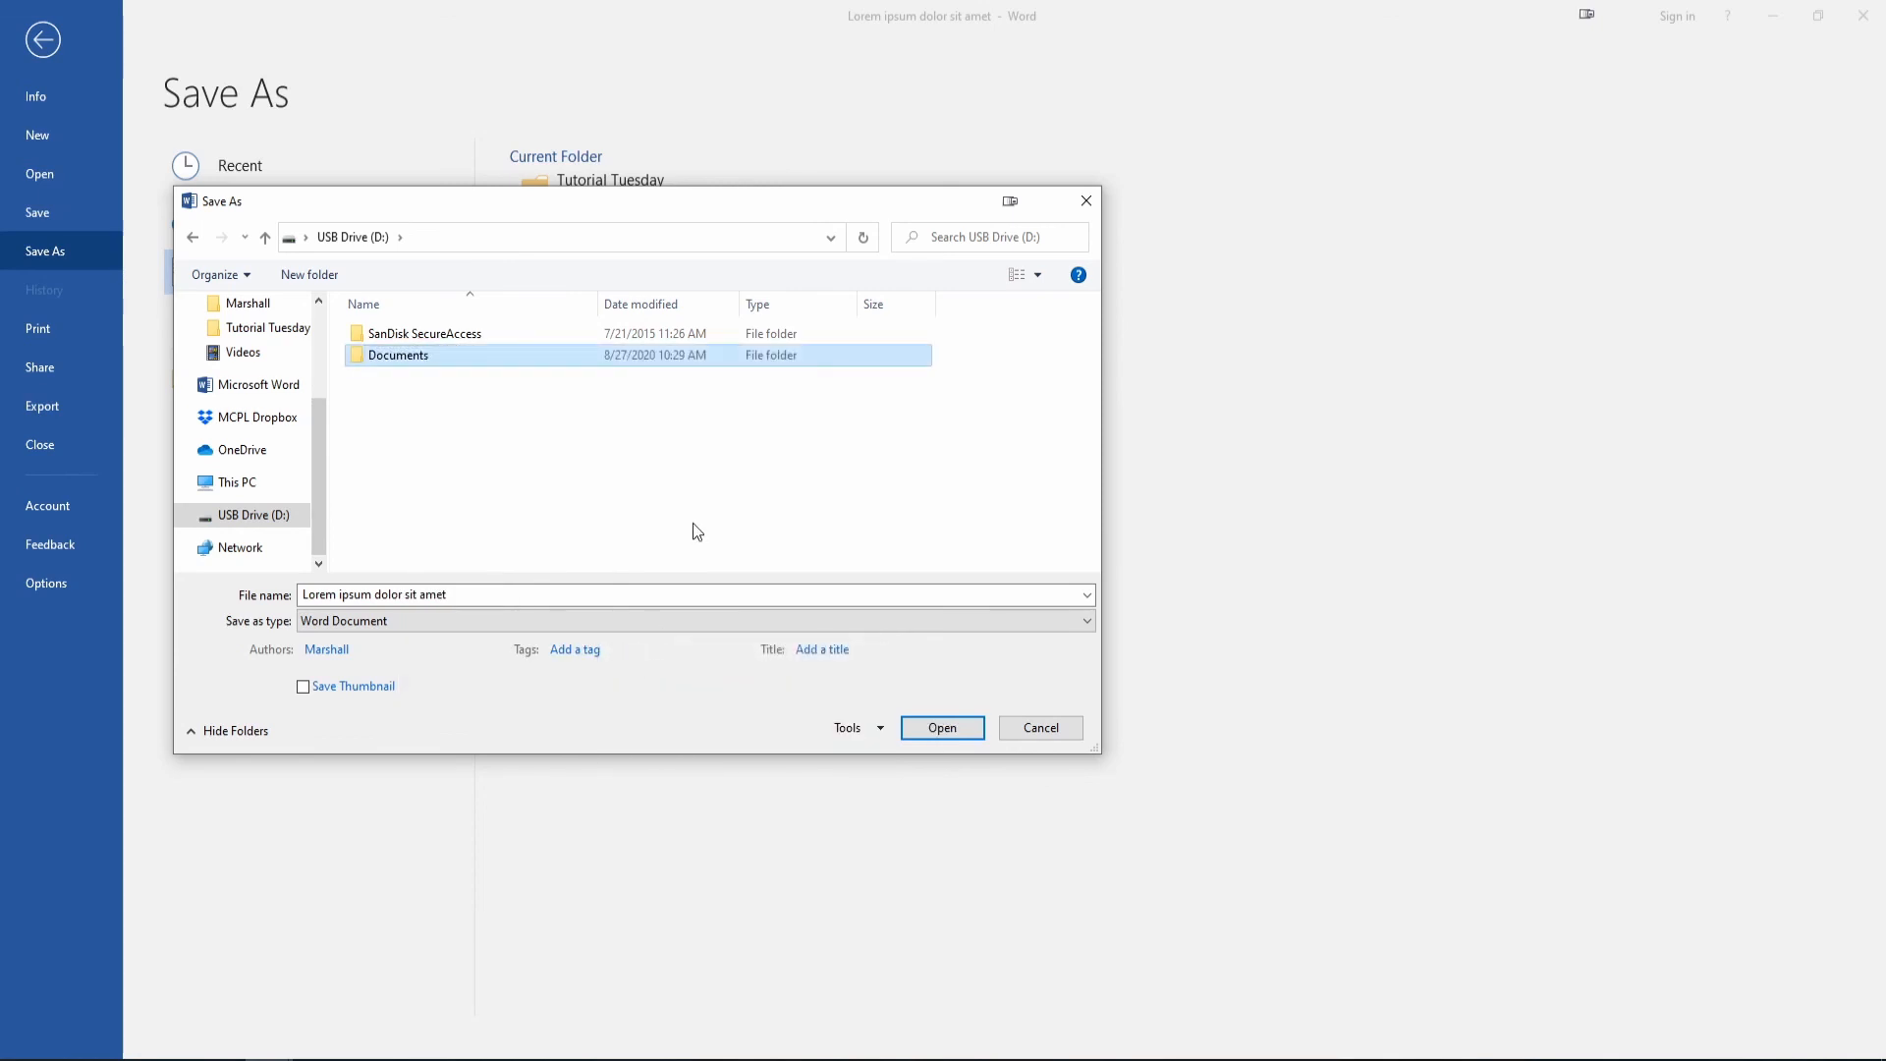
# Save the document inside the new Documents folder.
pyautogui.doubleClick(393, 356)
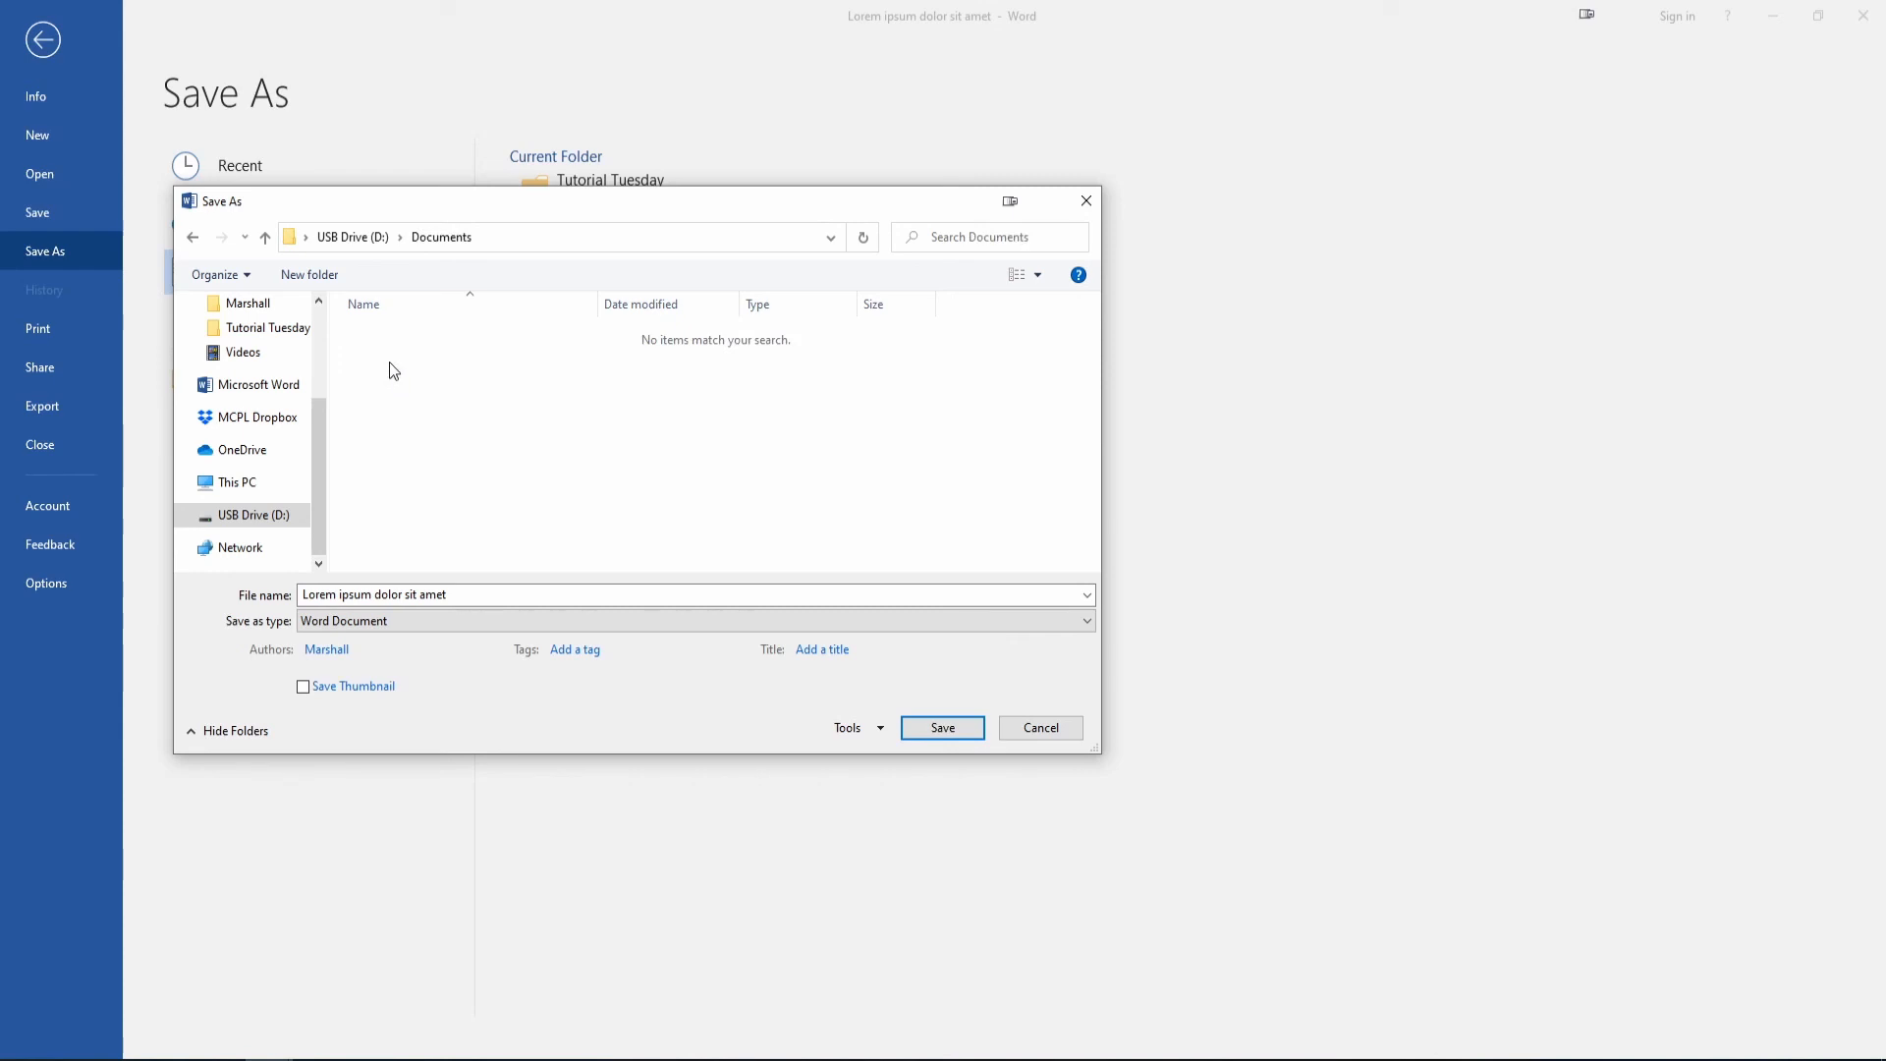
pyautogui.click(461, 597)
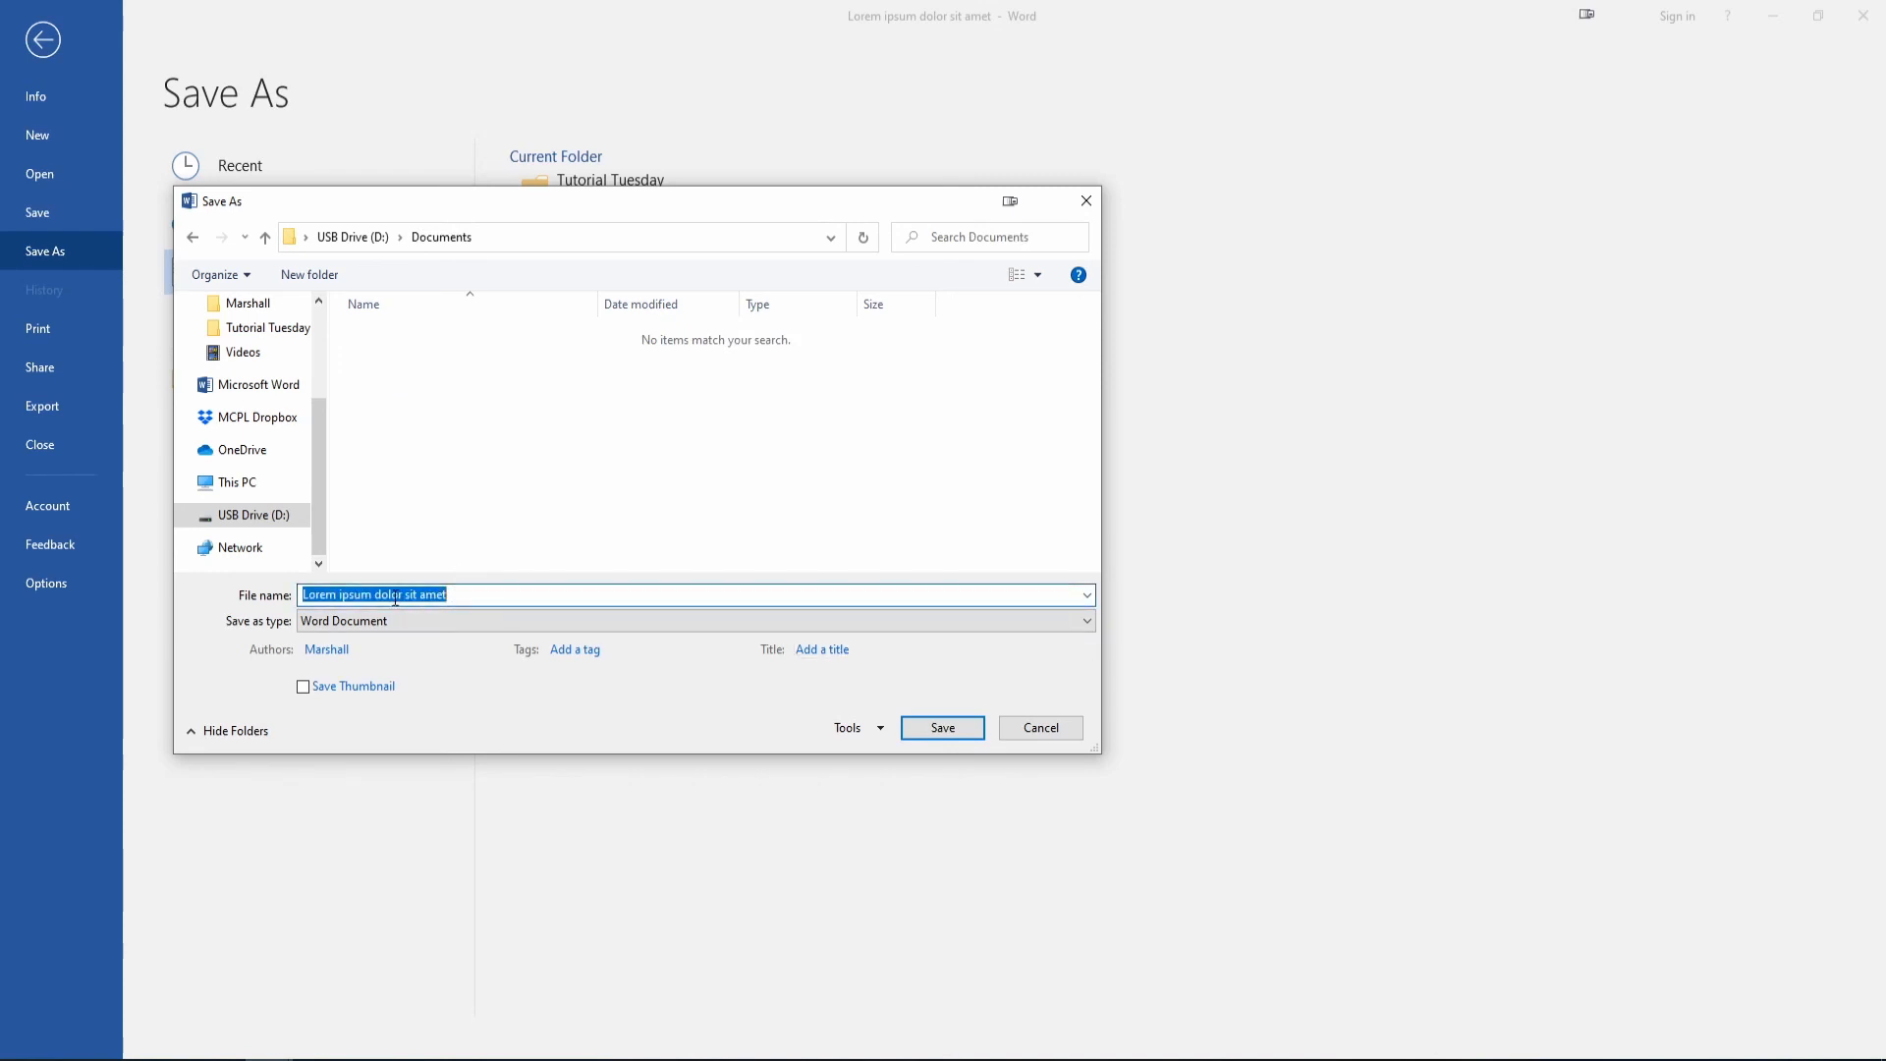
pyautogui.click(948, 733)
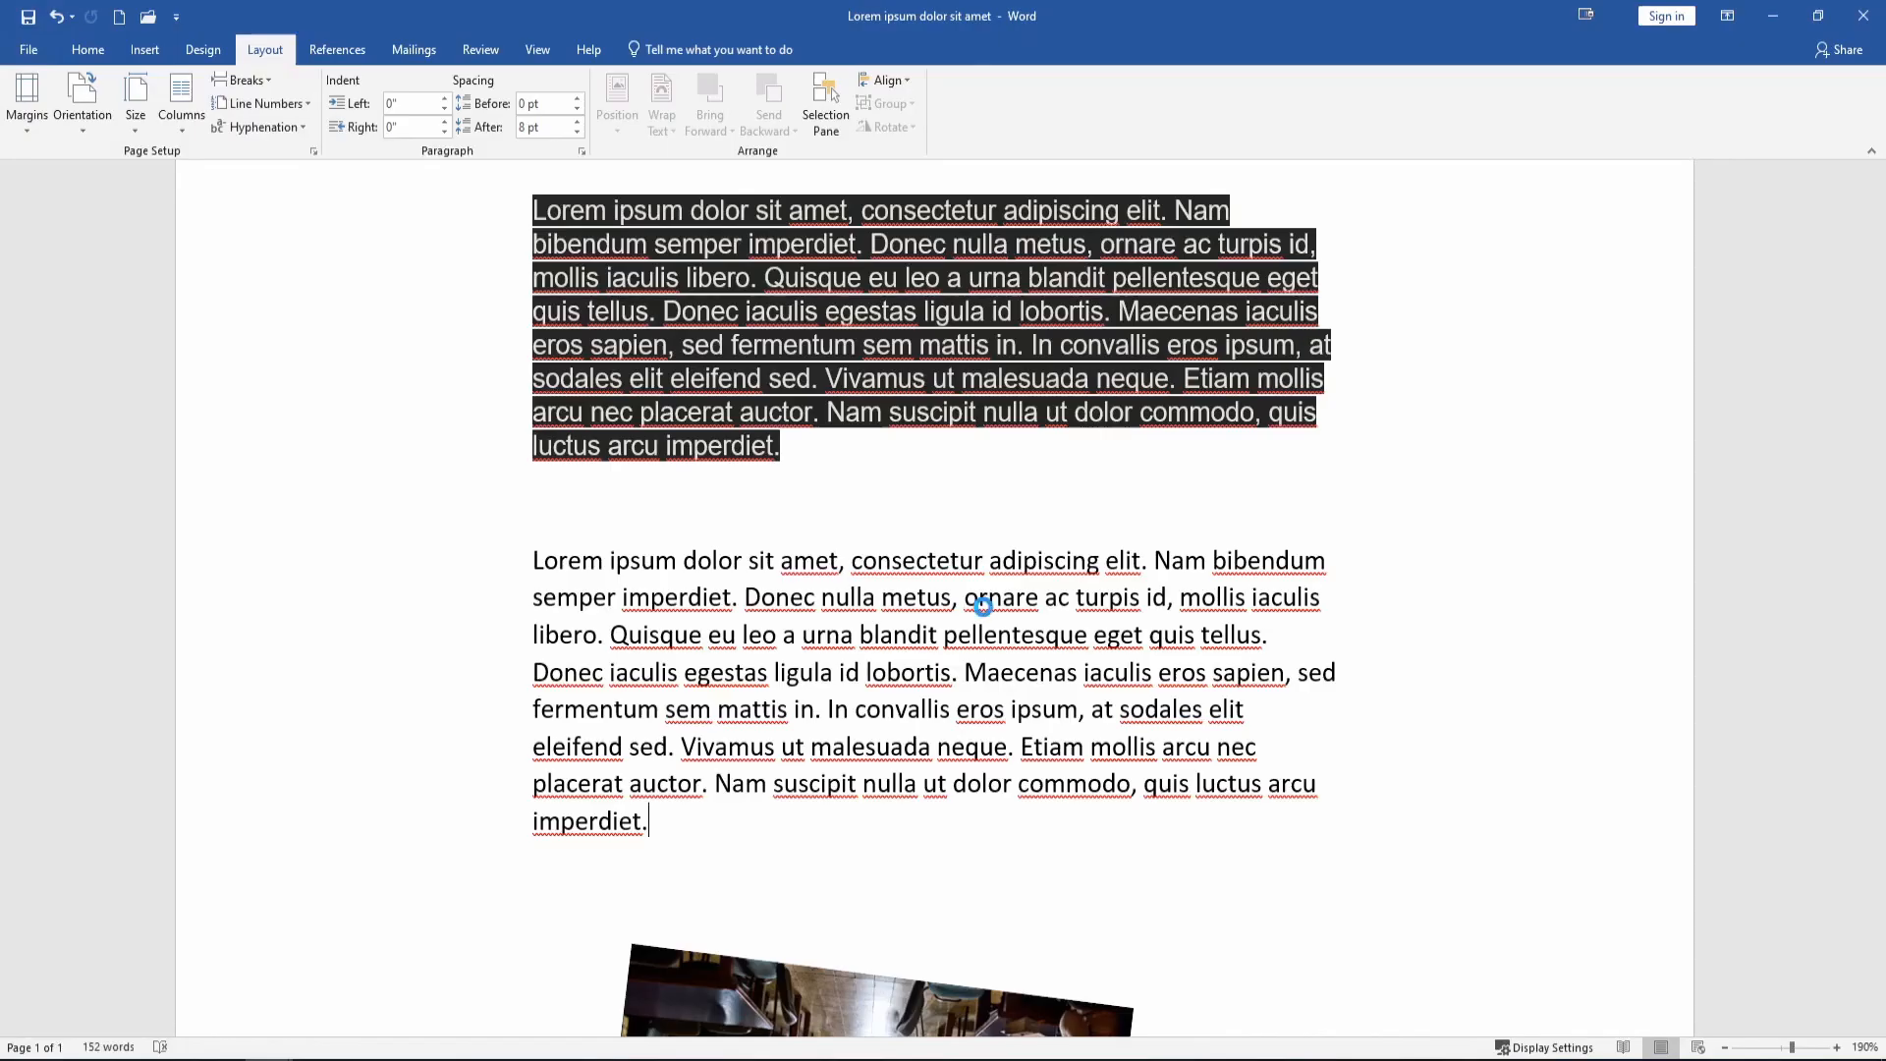